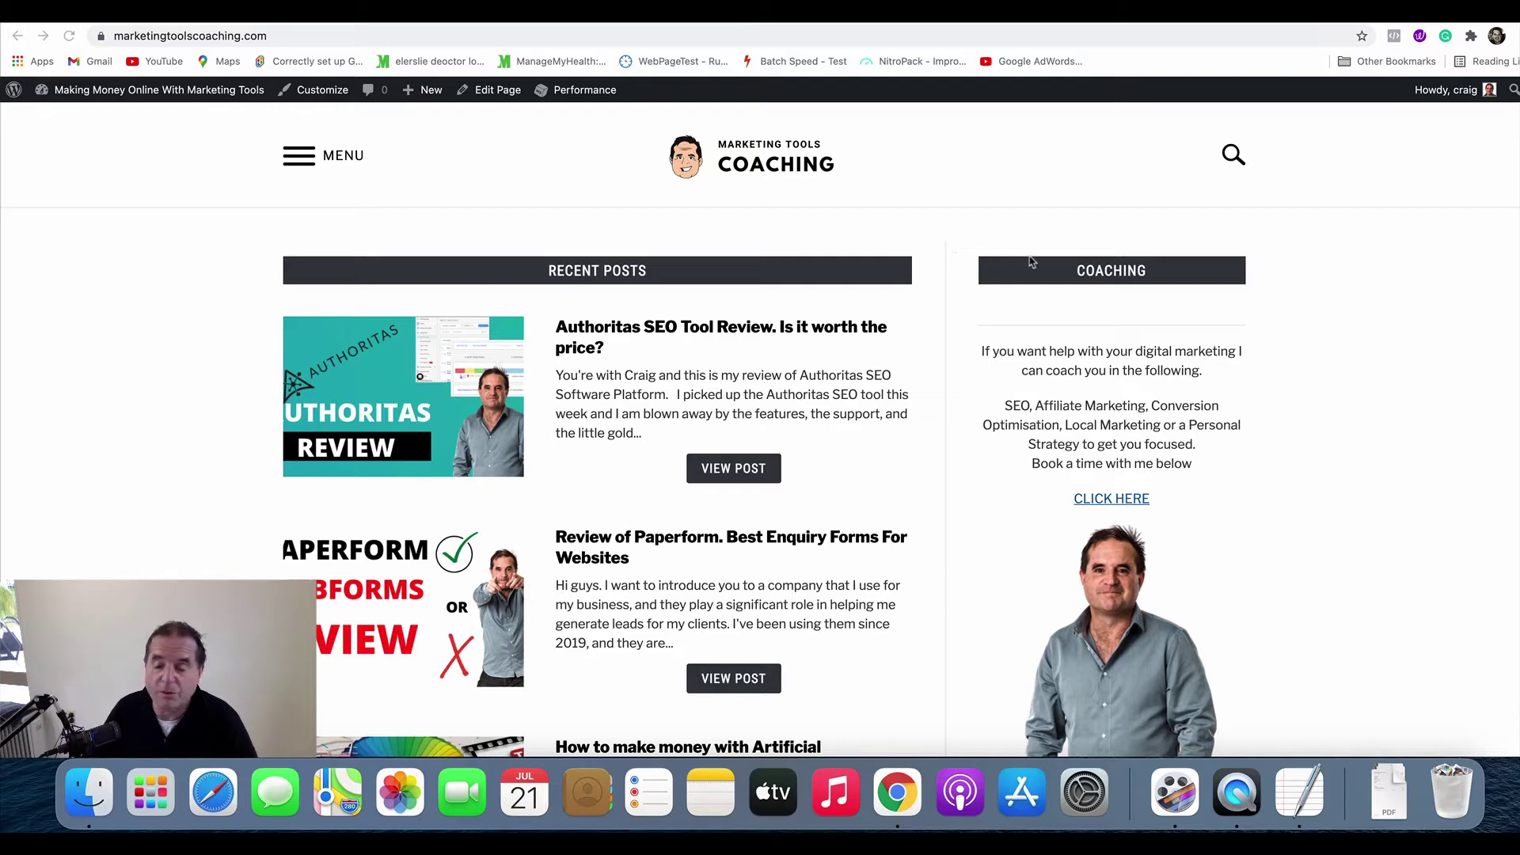
Step: Check the homepage's phone and email links, then open the Book a Consultation page
scroll(1312, 437, down, 4)
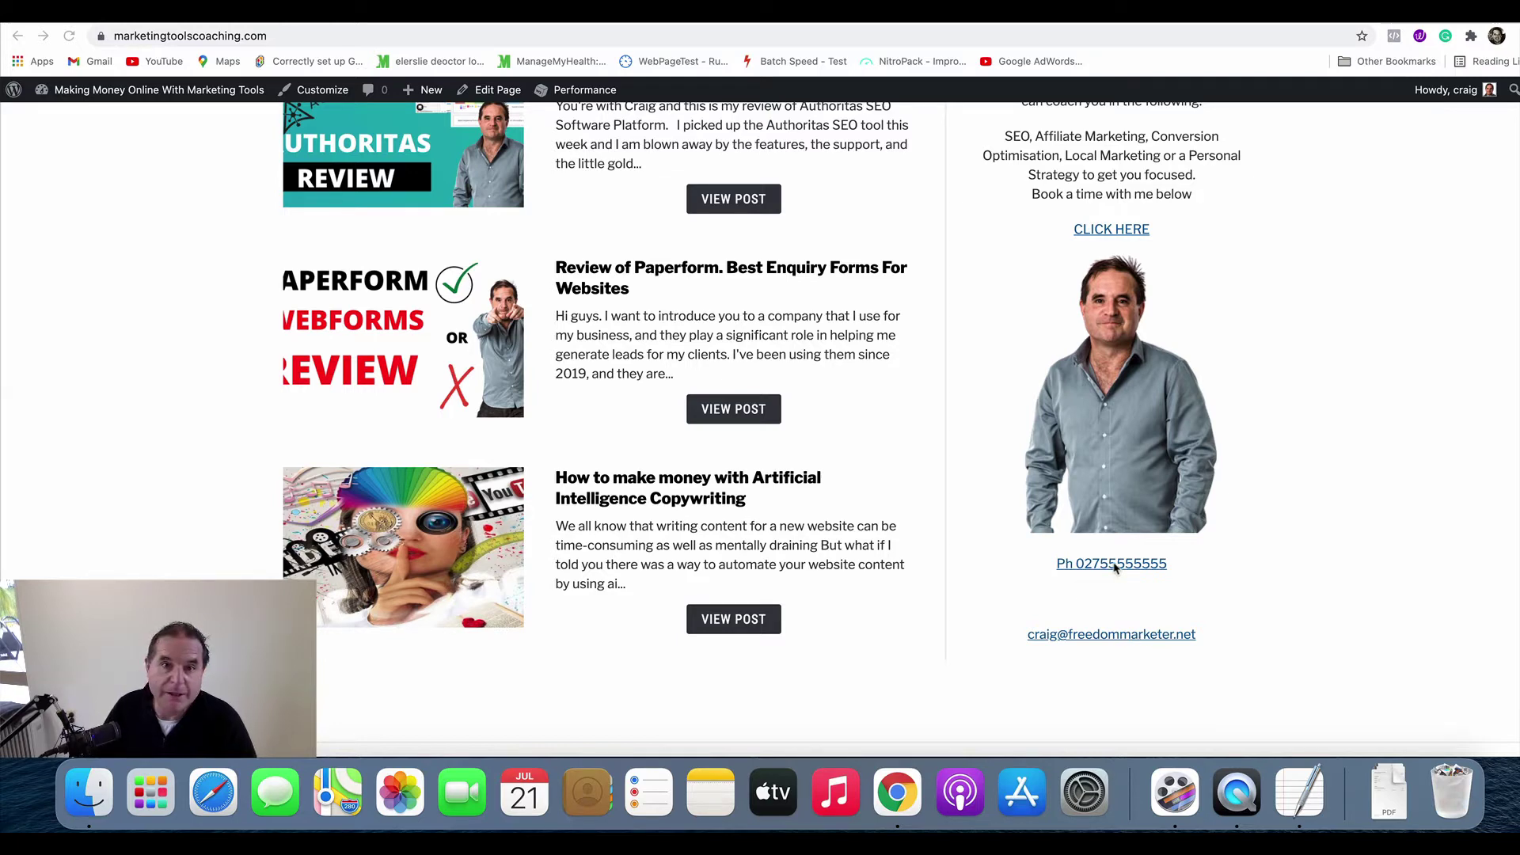
scroll(1319, 473, up, 1)
scroll(1319, 473, up, 5)
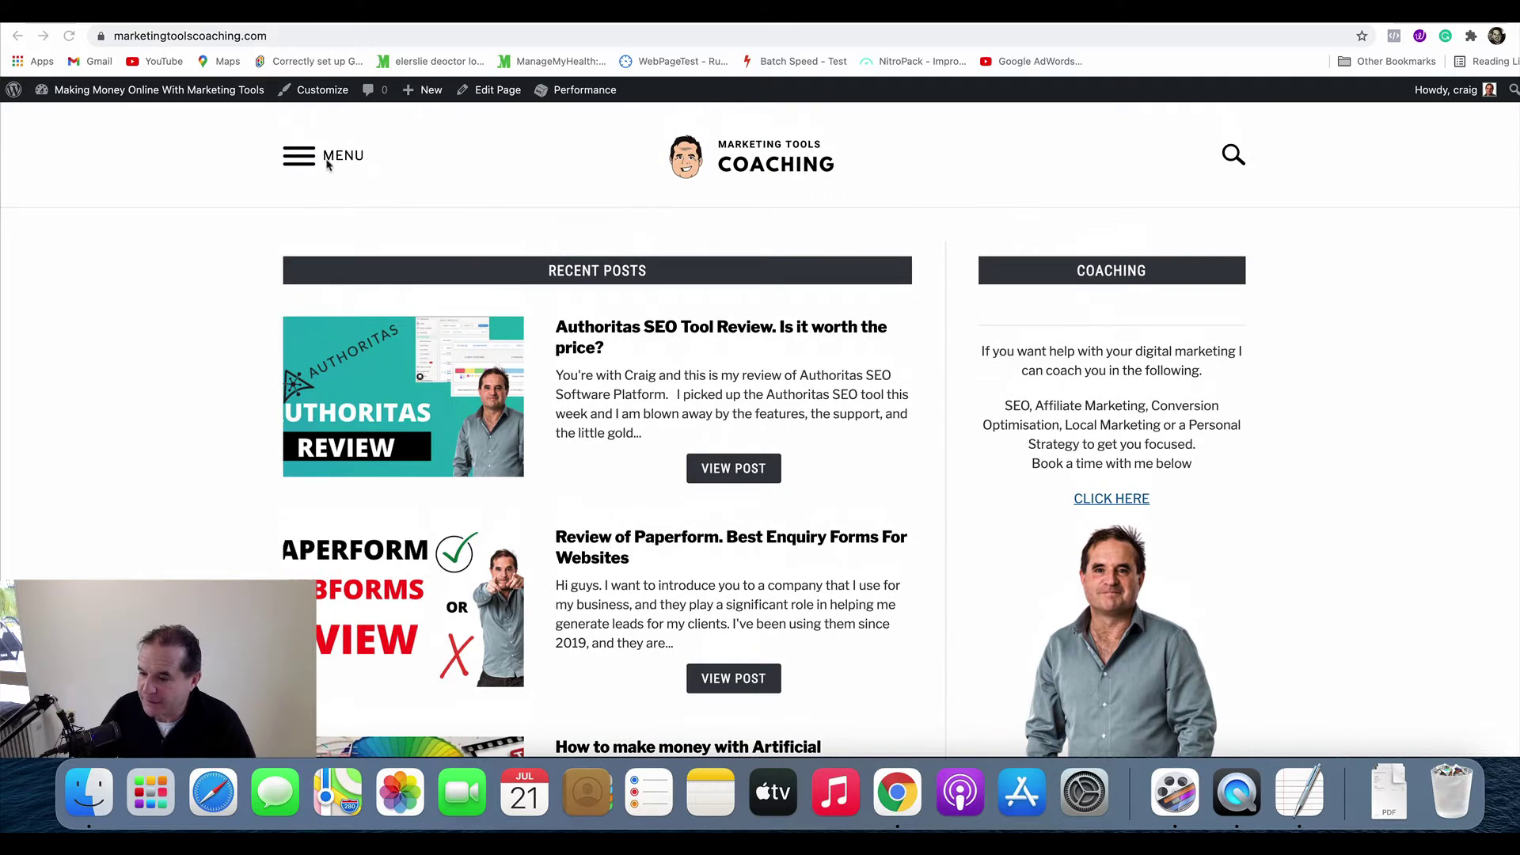
click(1118, 499)
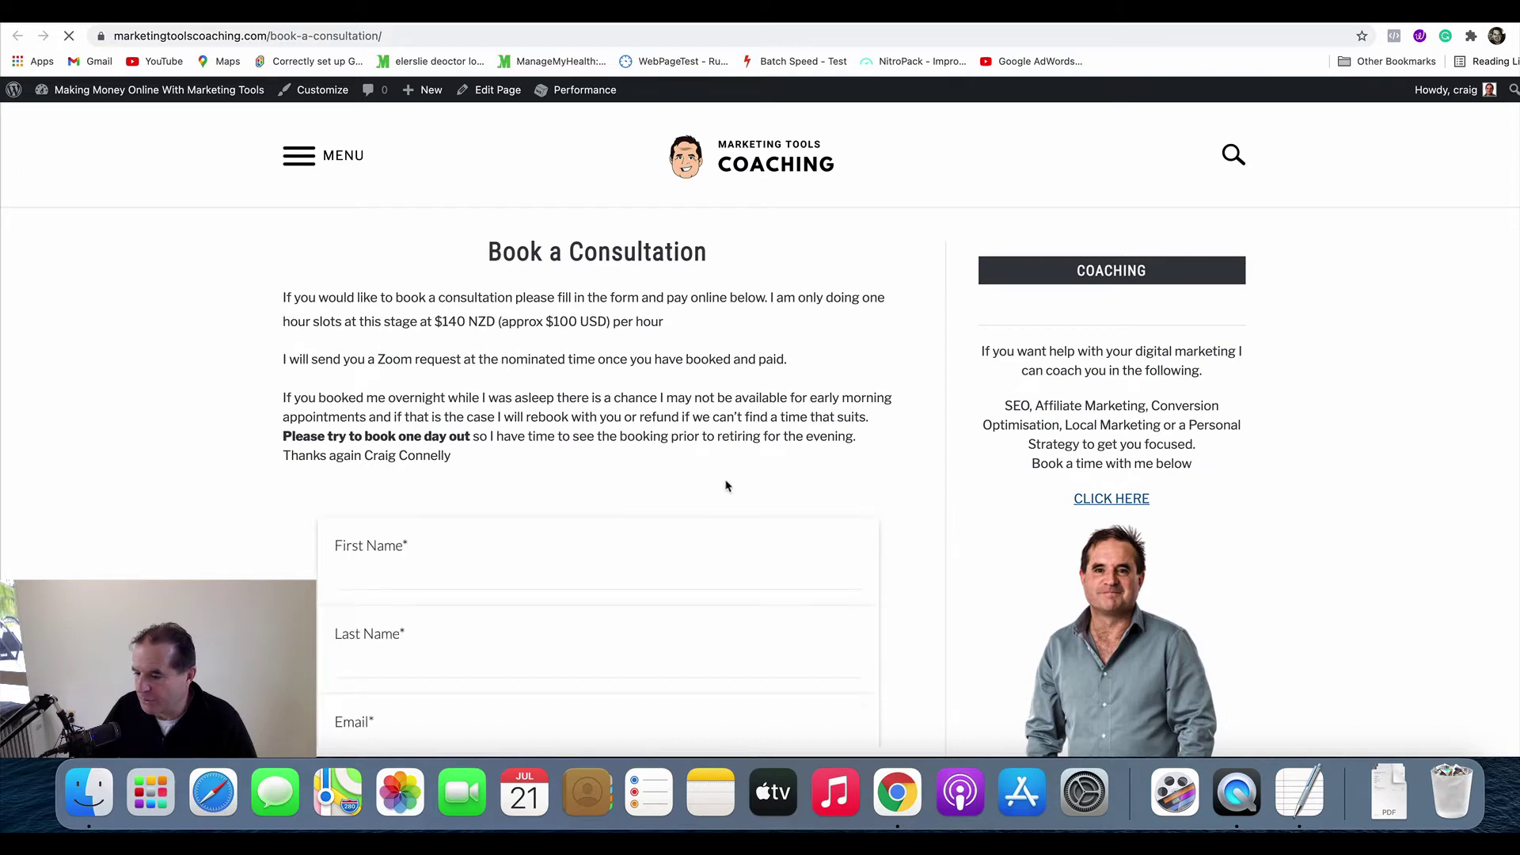
Step: Load the site's /thankyou page, then return to Google Analytics in Chrome
scroll(725, 487, down, 3)
scroll(626, 499, down, 7)
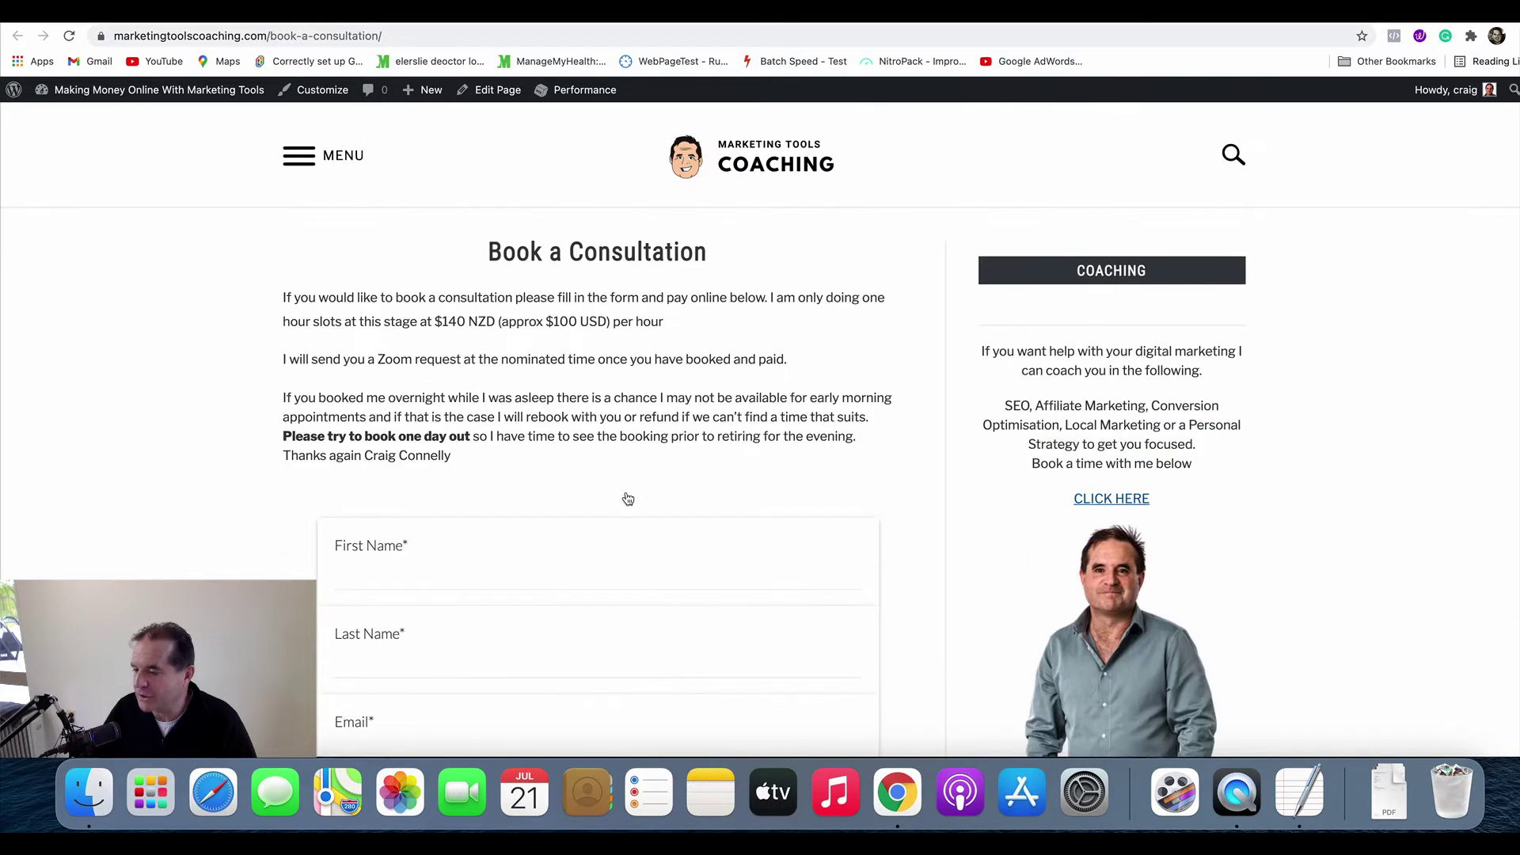
click(273, 35)
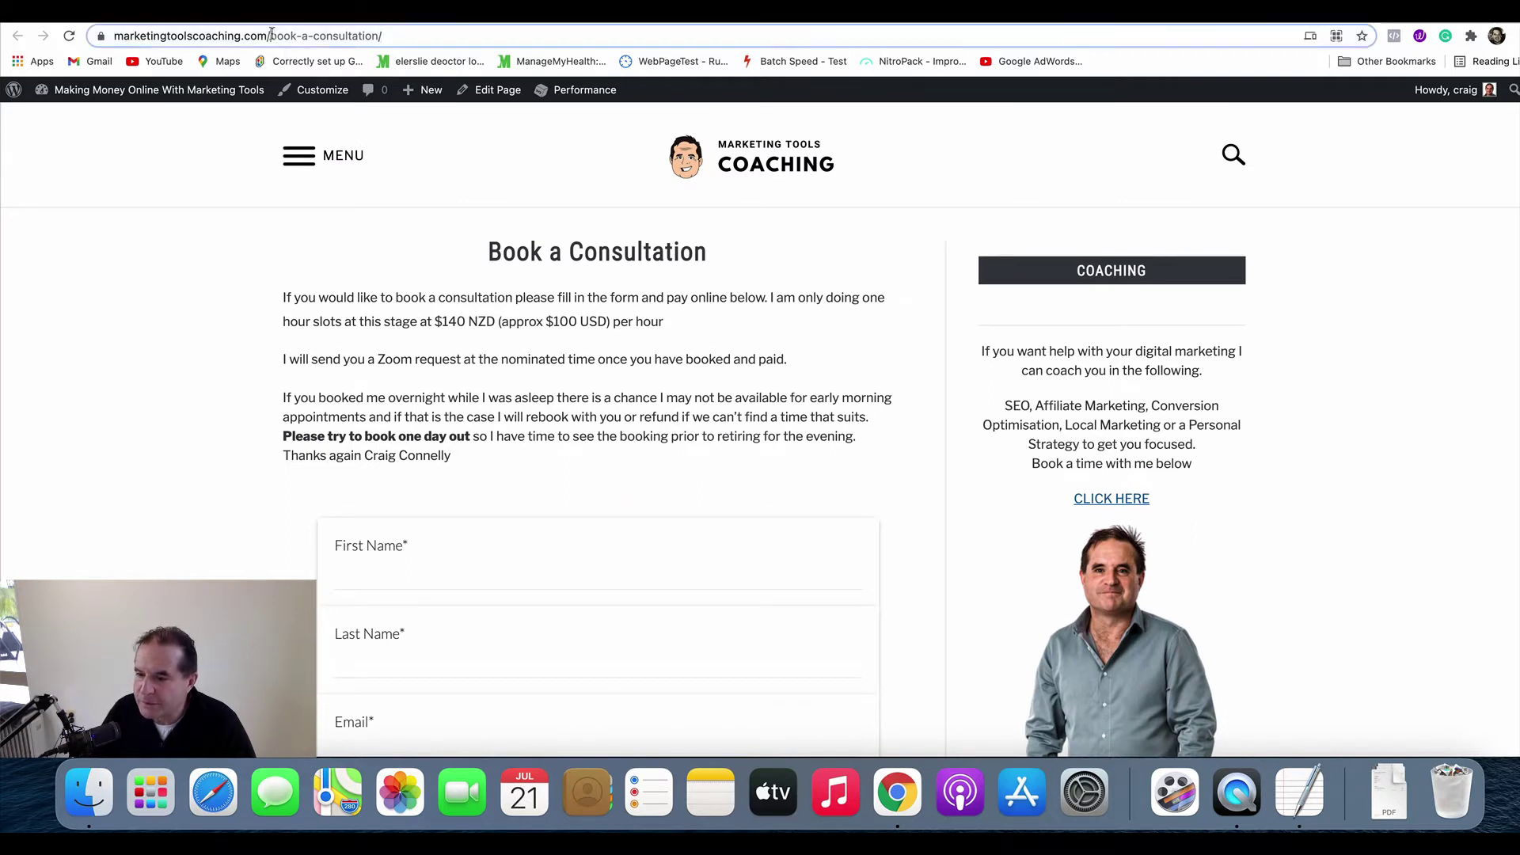
drag(271, 35, 527, 33)
text(thankyou)
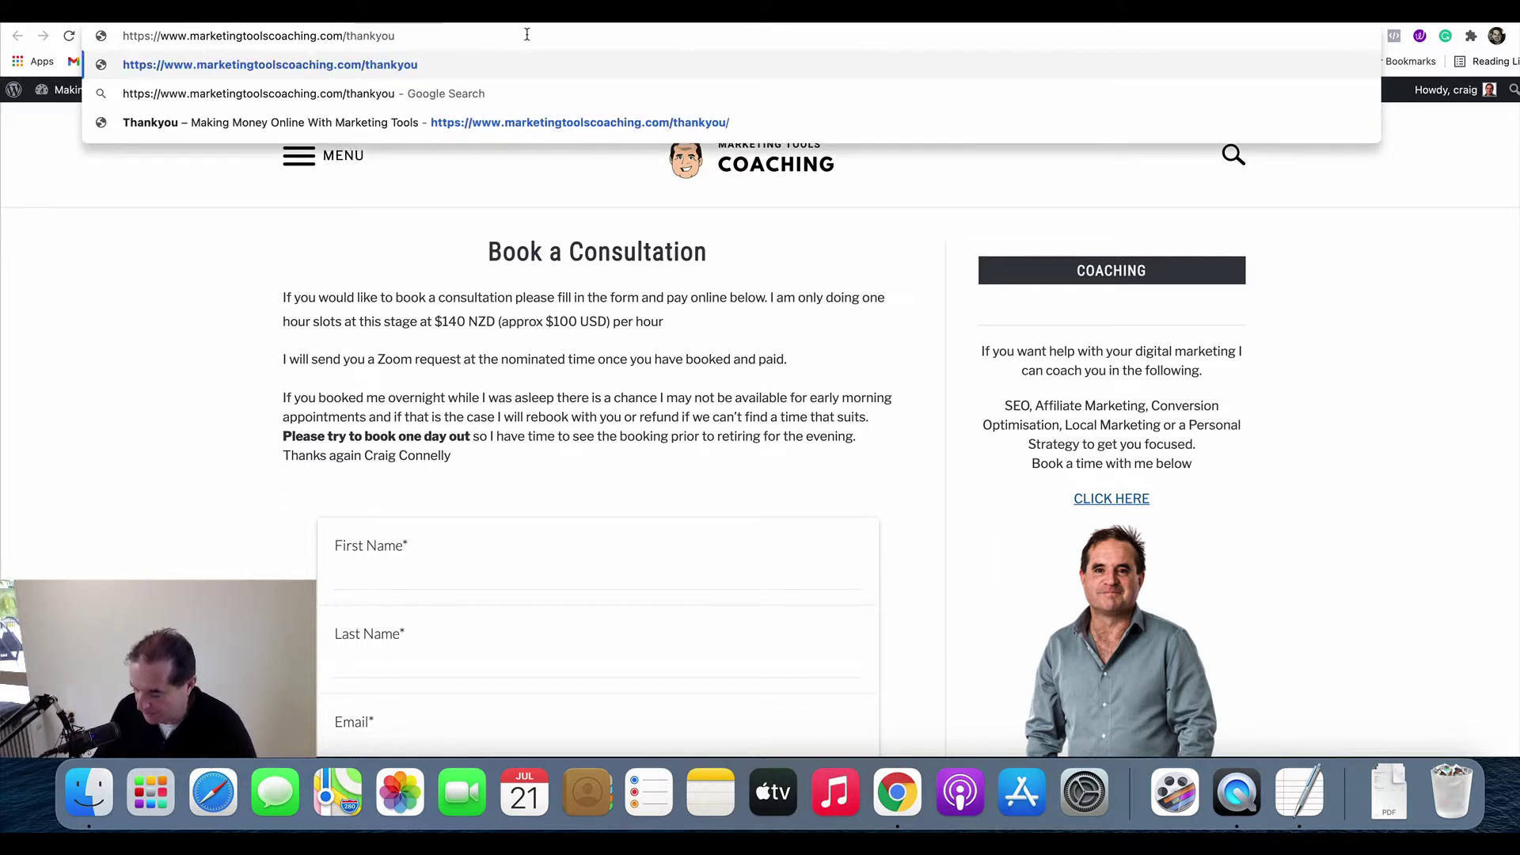
key(Return)
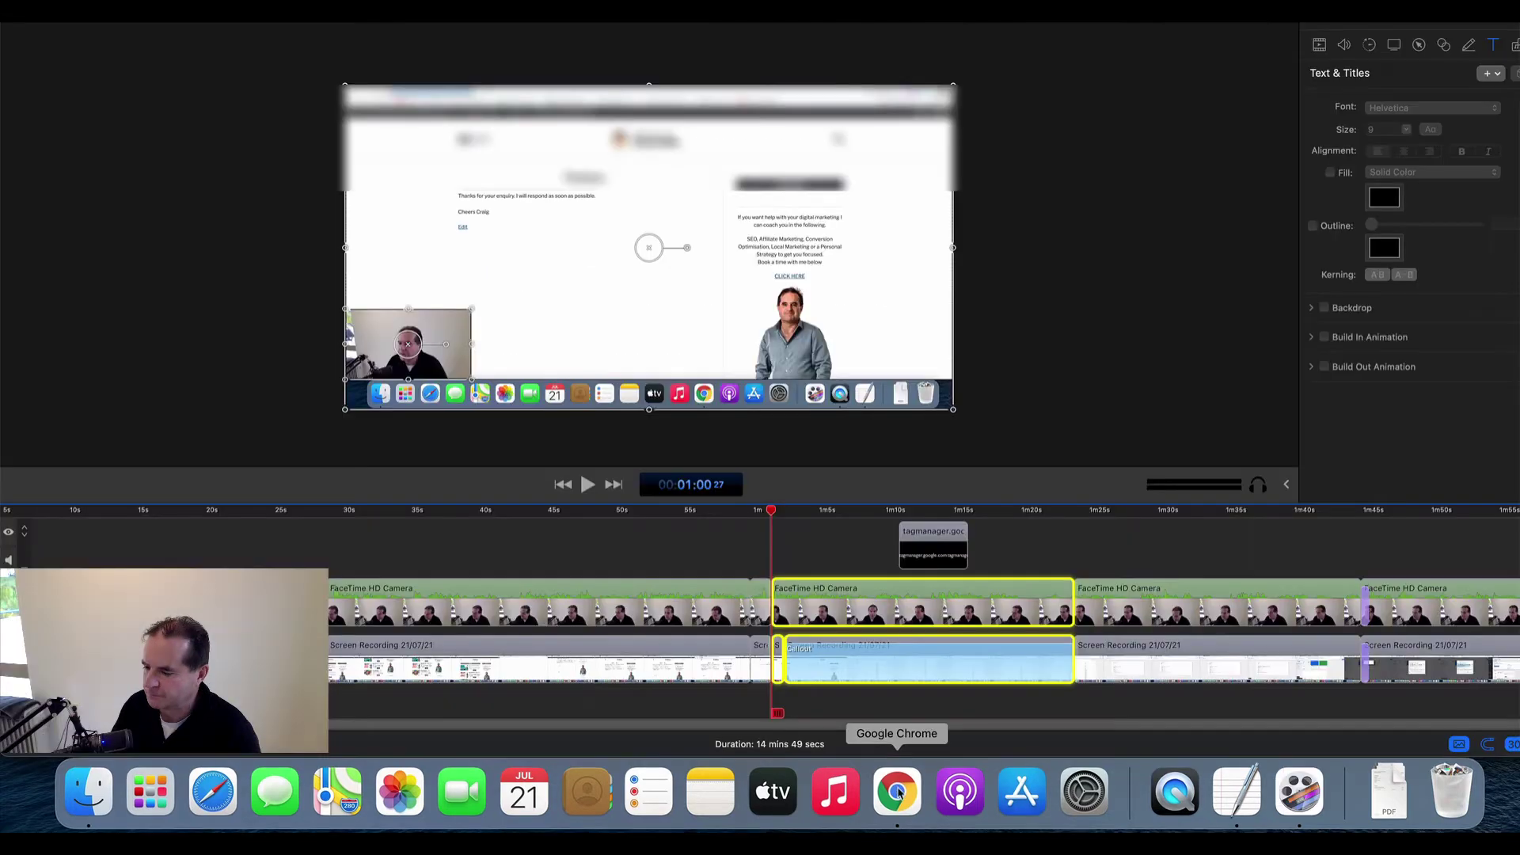
click(899, 792)
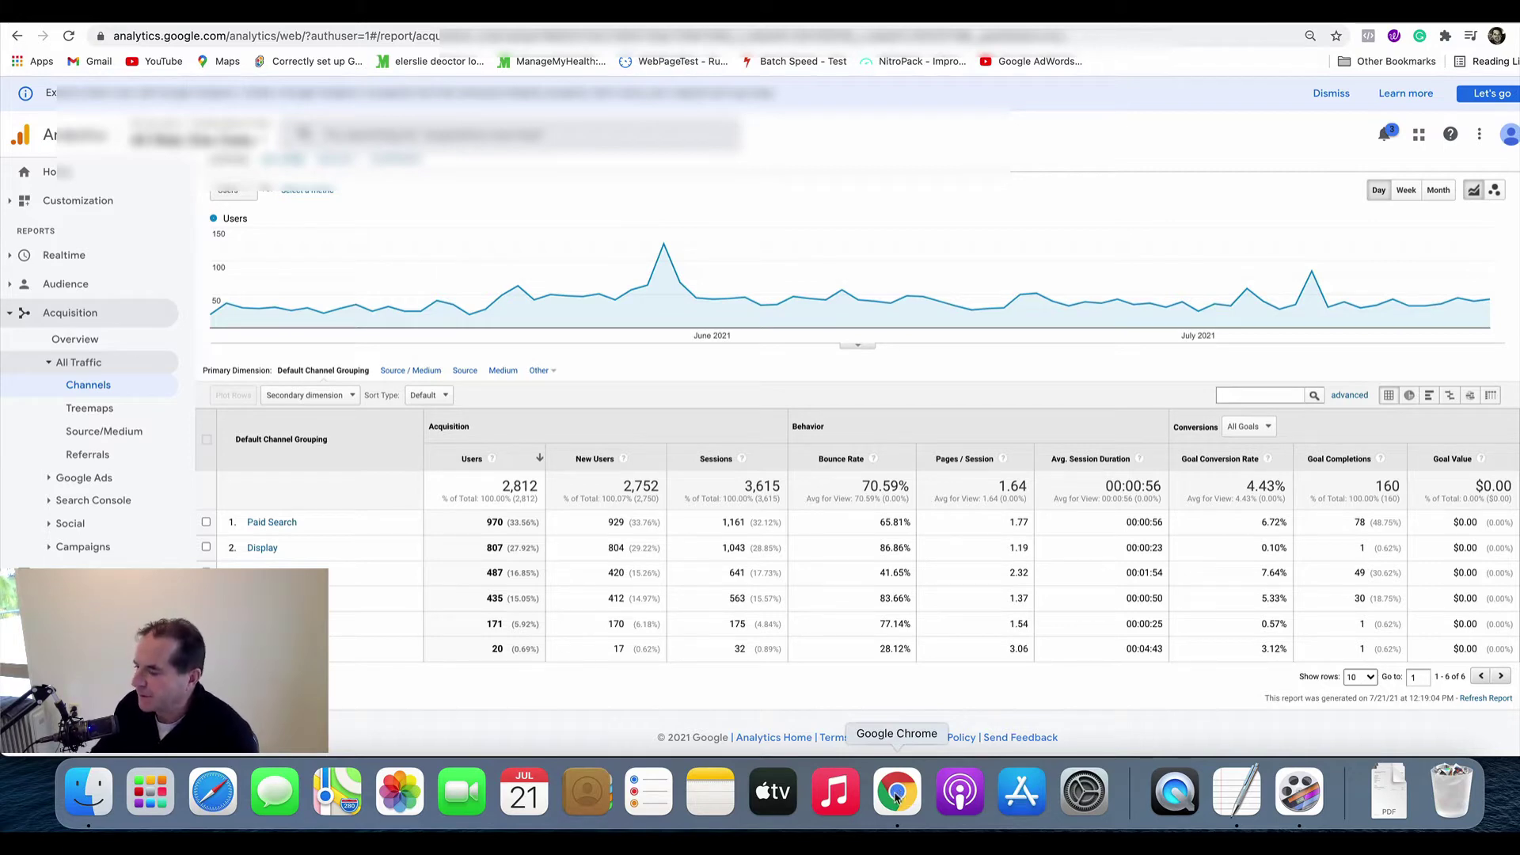
Step: Limit the Channels report's conversions to Goal 1: Lead
click(1258, 428)
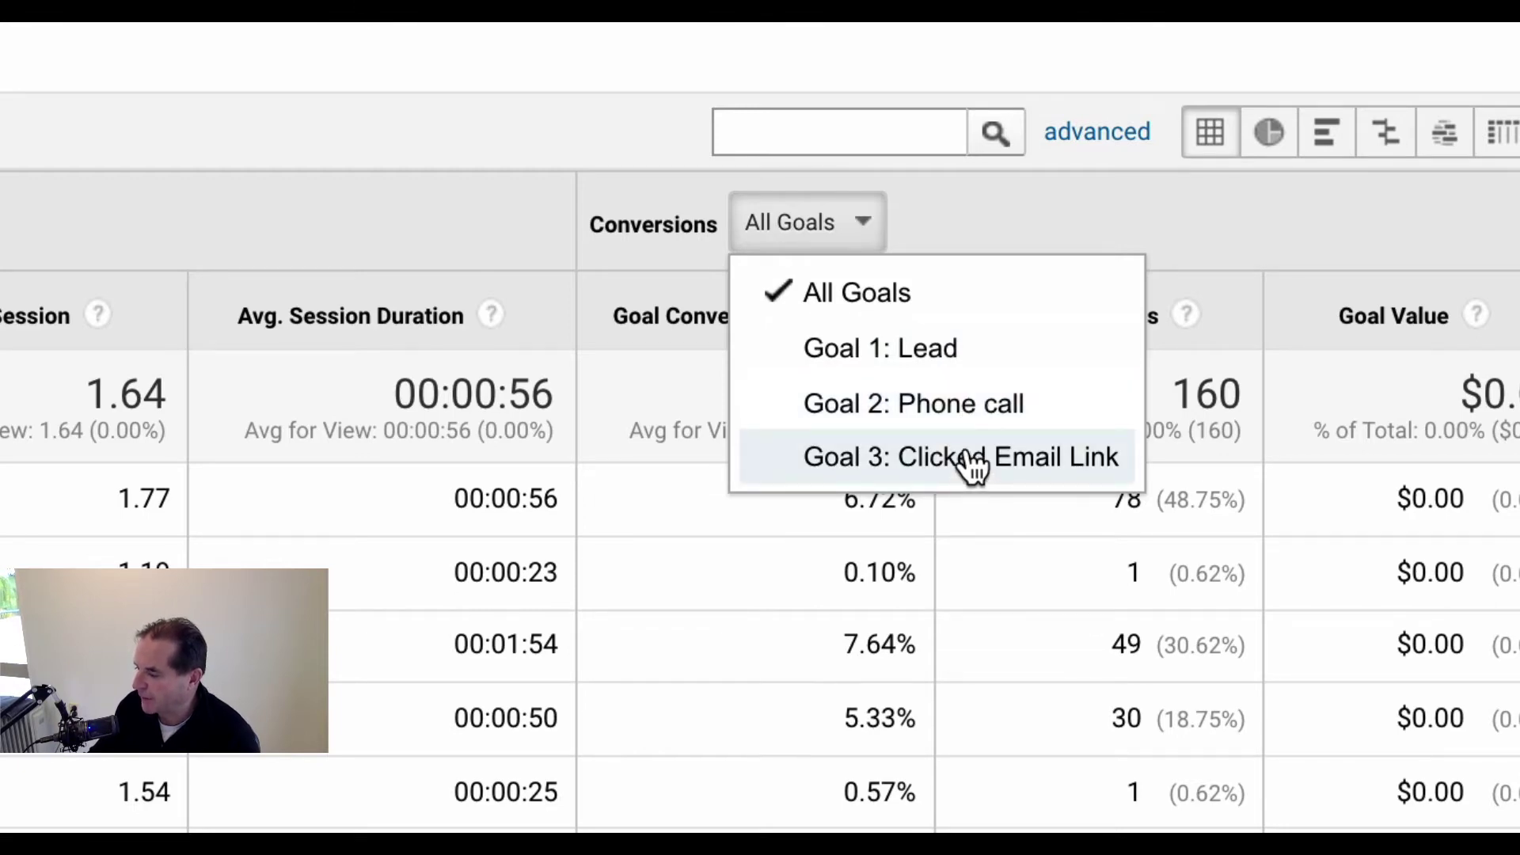
click(936, 350)
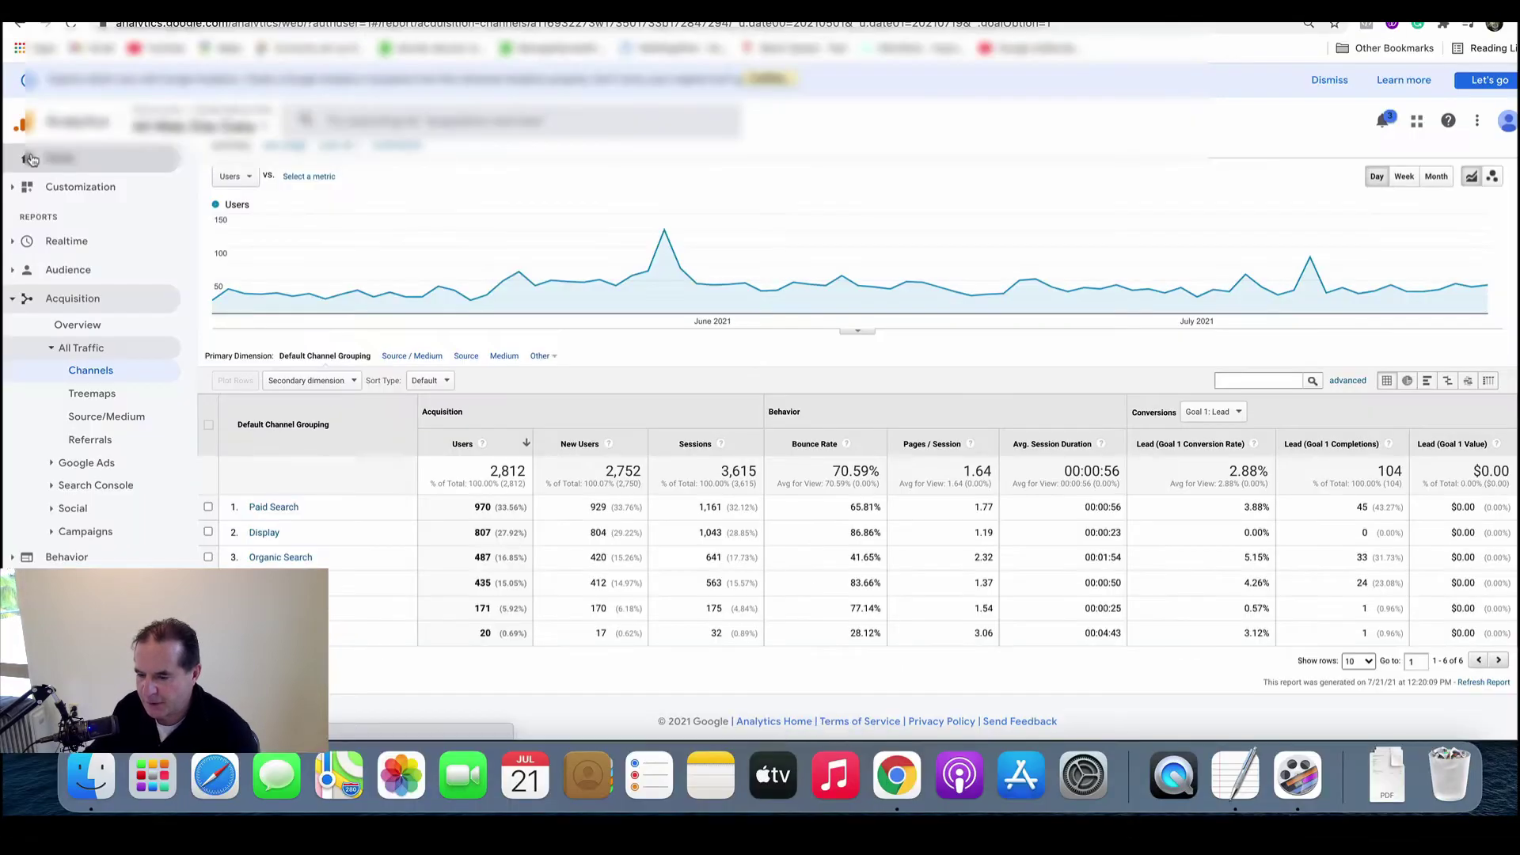
Step: Reopen Acquisition > All Traffic > Channels and show conversions for All Goals
click(31, 159)
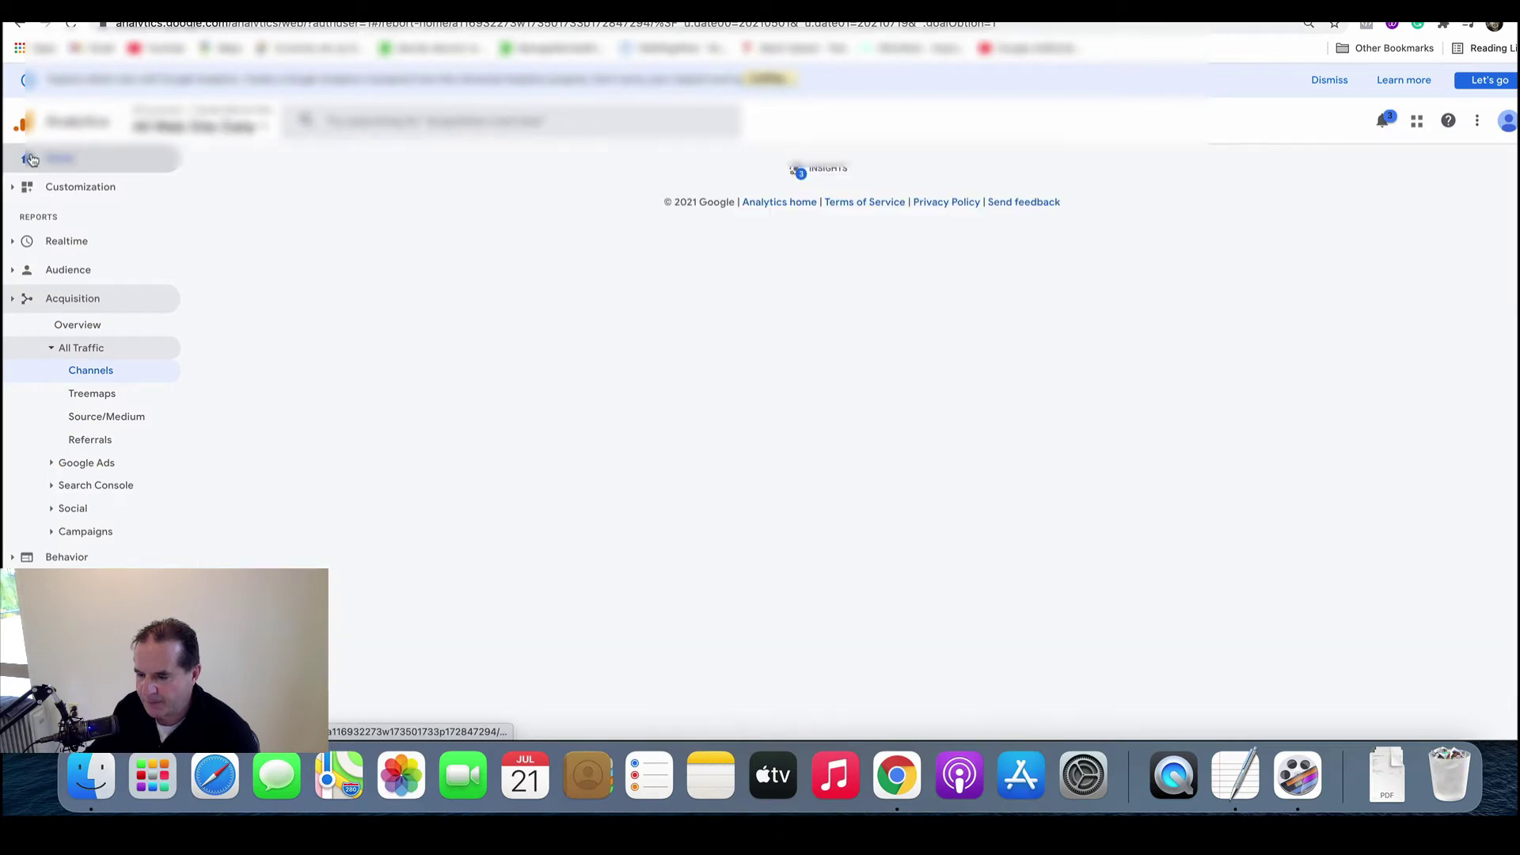
click(91, 301)
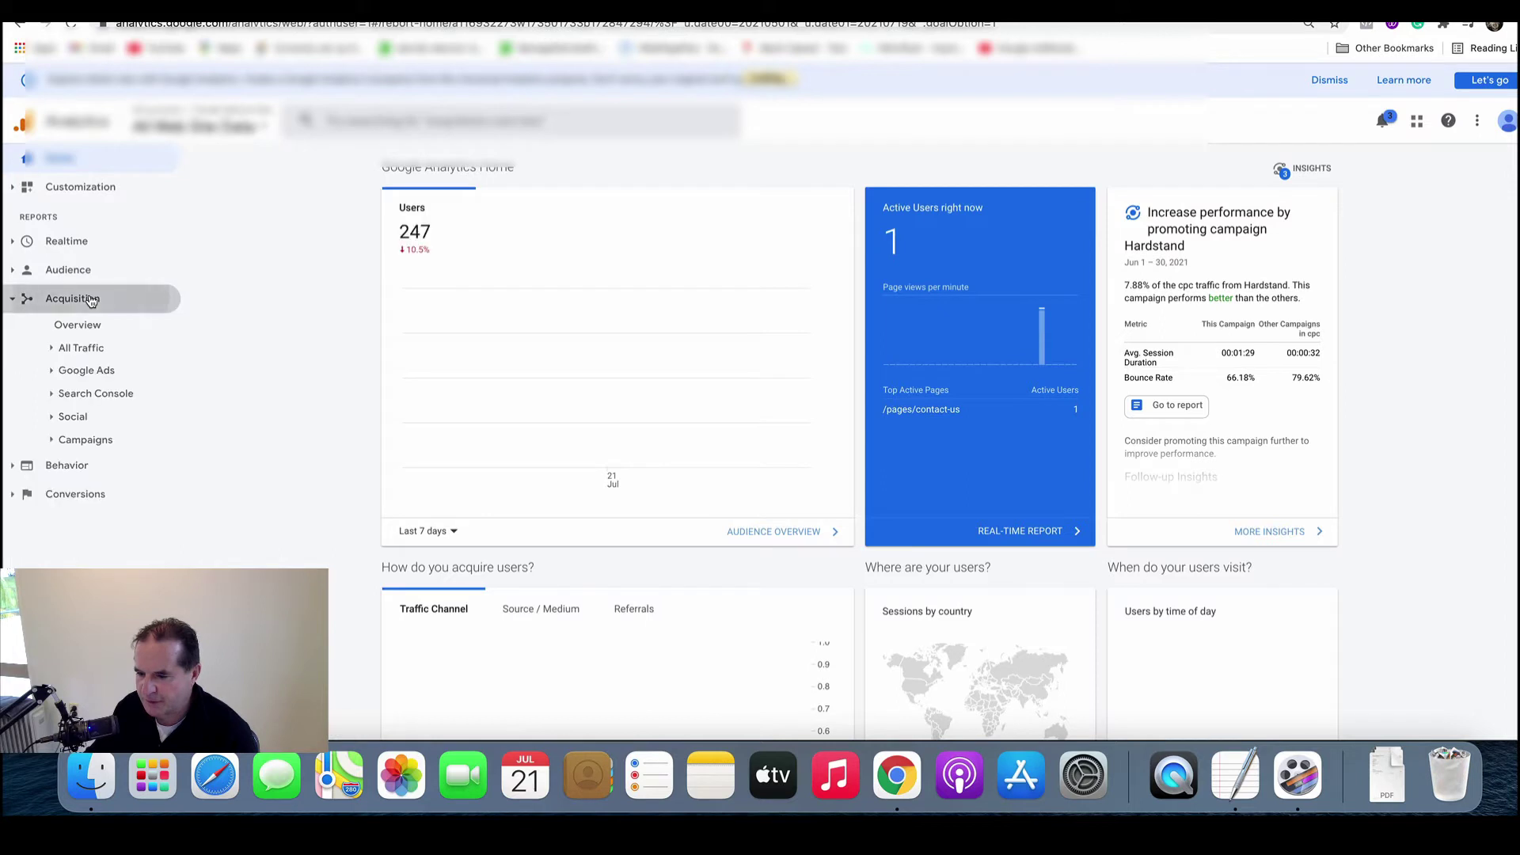
click(87, 349)
click(91, 372)
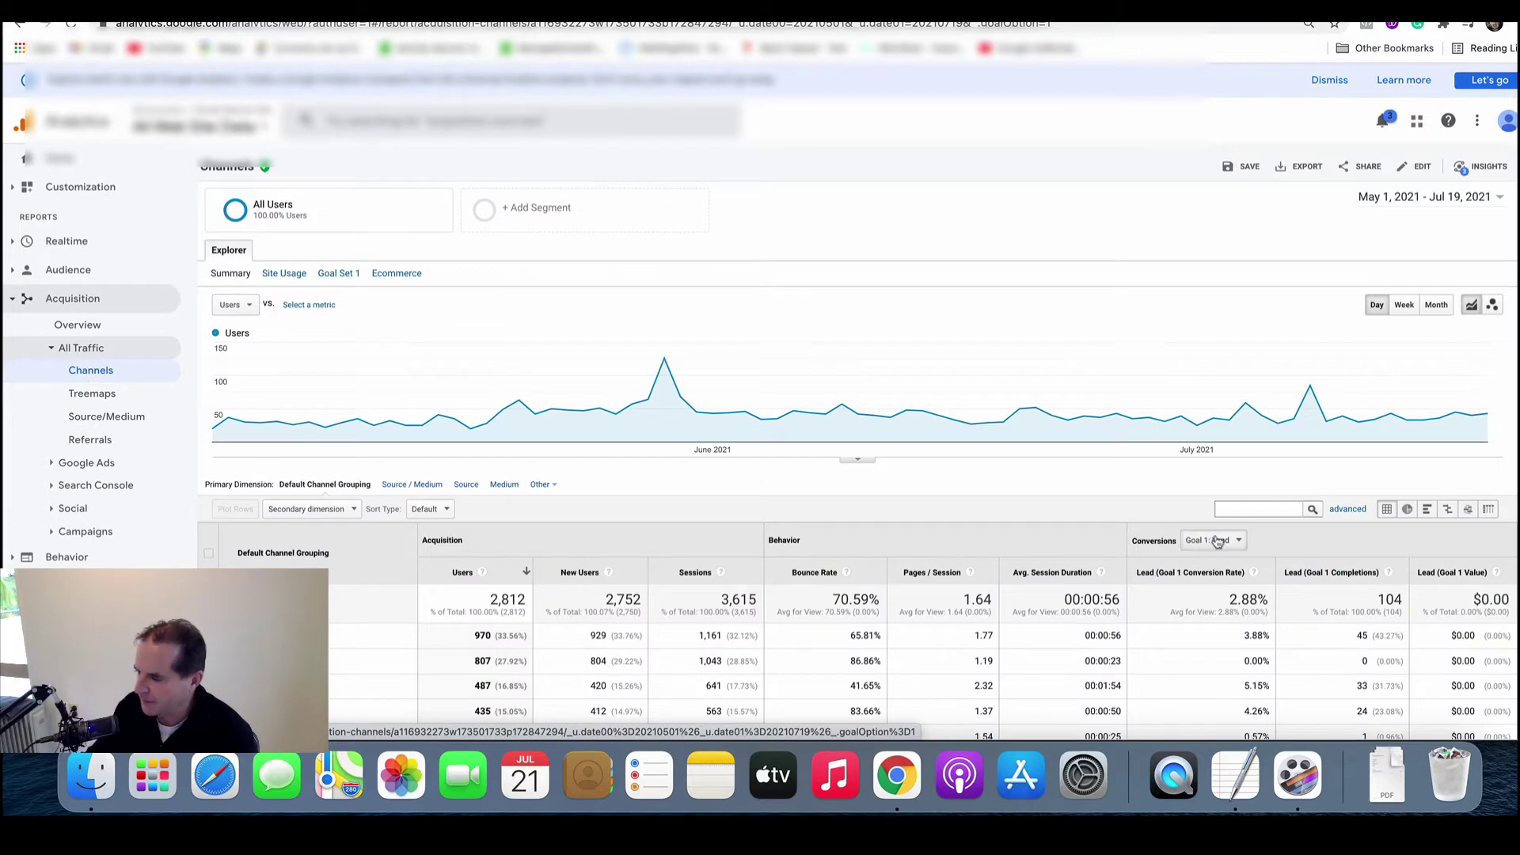
scroll(1217, 540, down, 3)
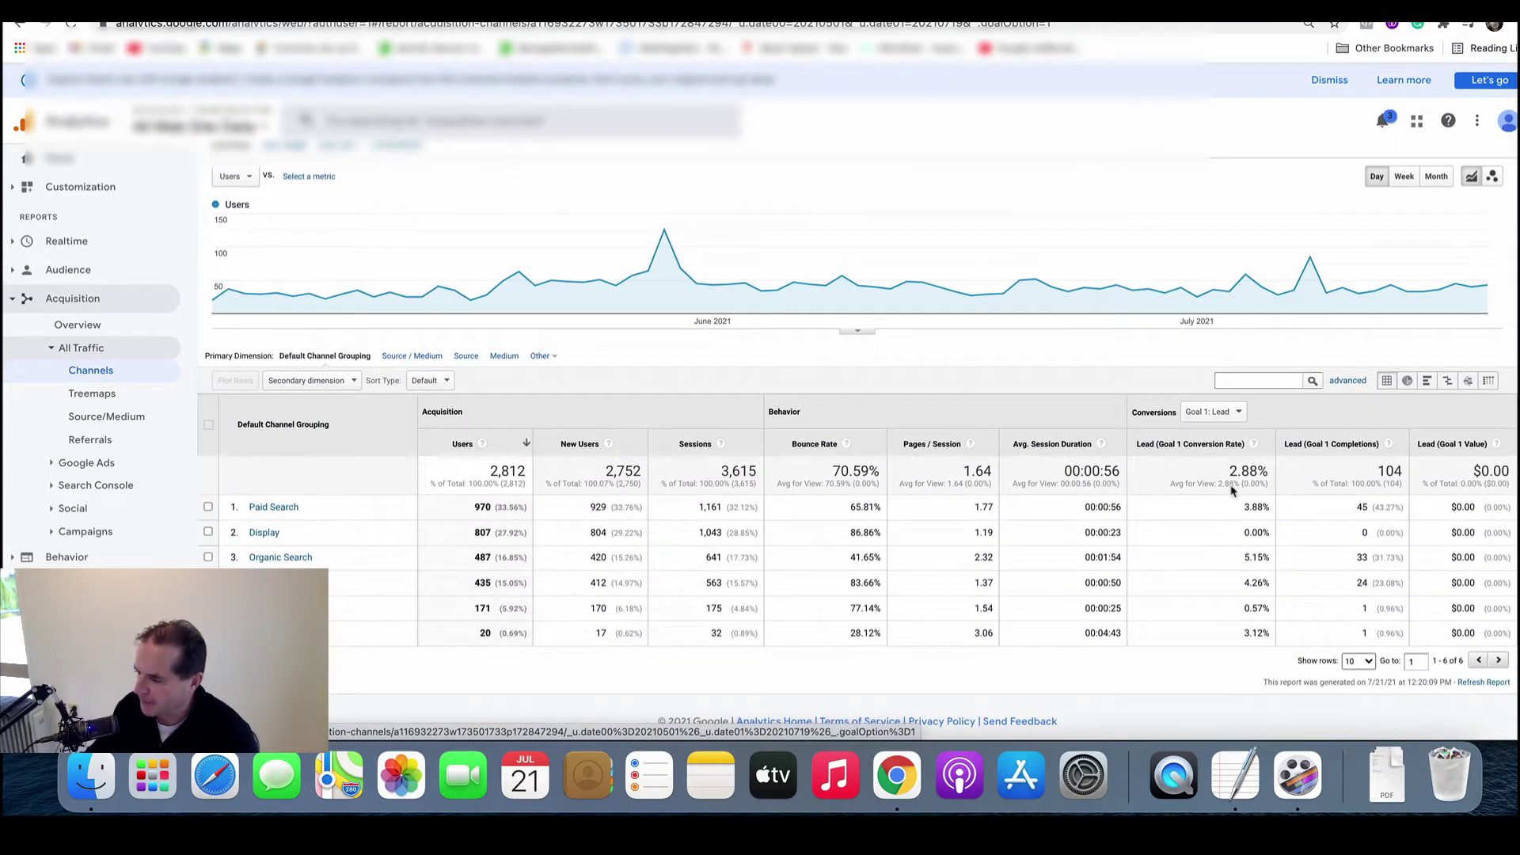
click(1225, 410)
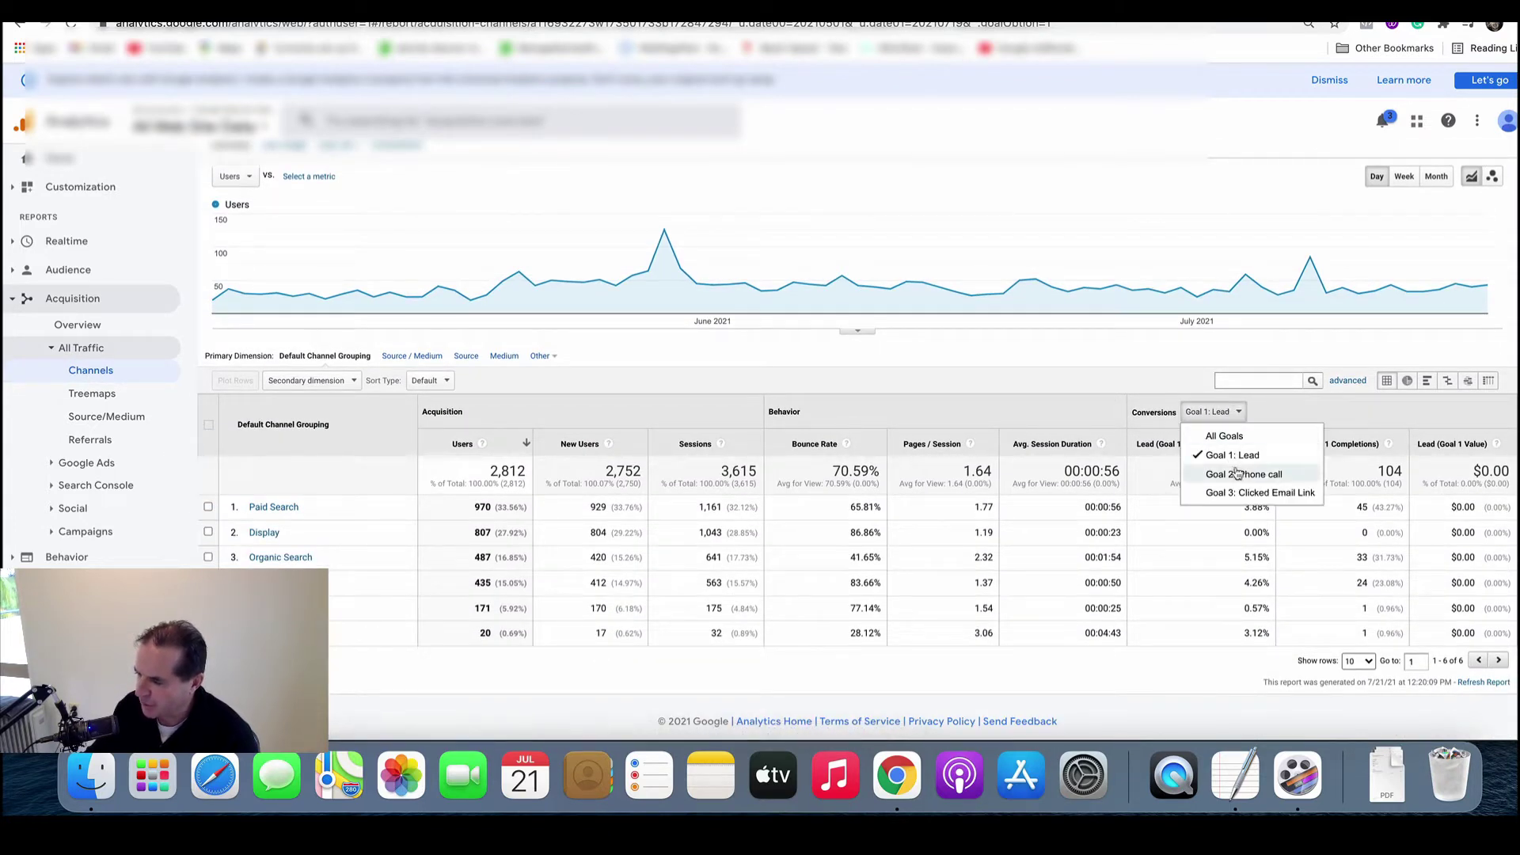
click(1235, 437)
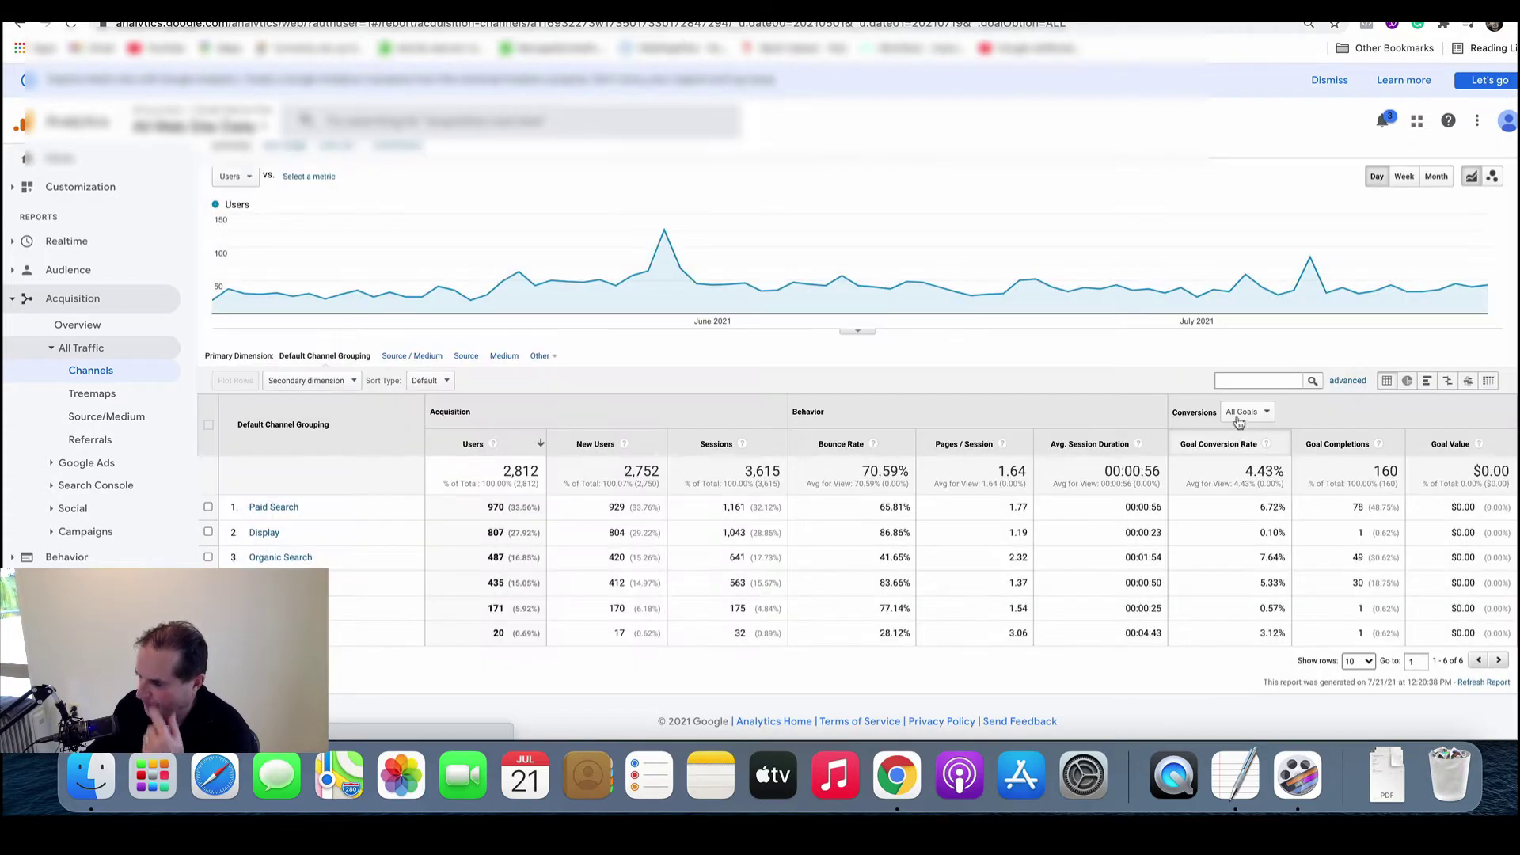
Step: Compare Goal 1: Lead and Goal 2: Phone call conversions, then return to All Goals
click(1240, 412)
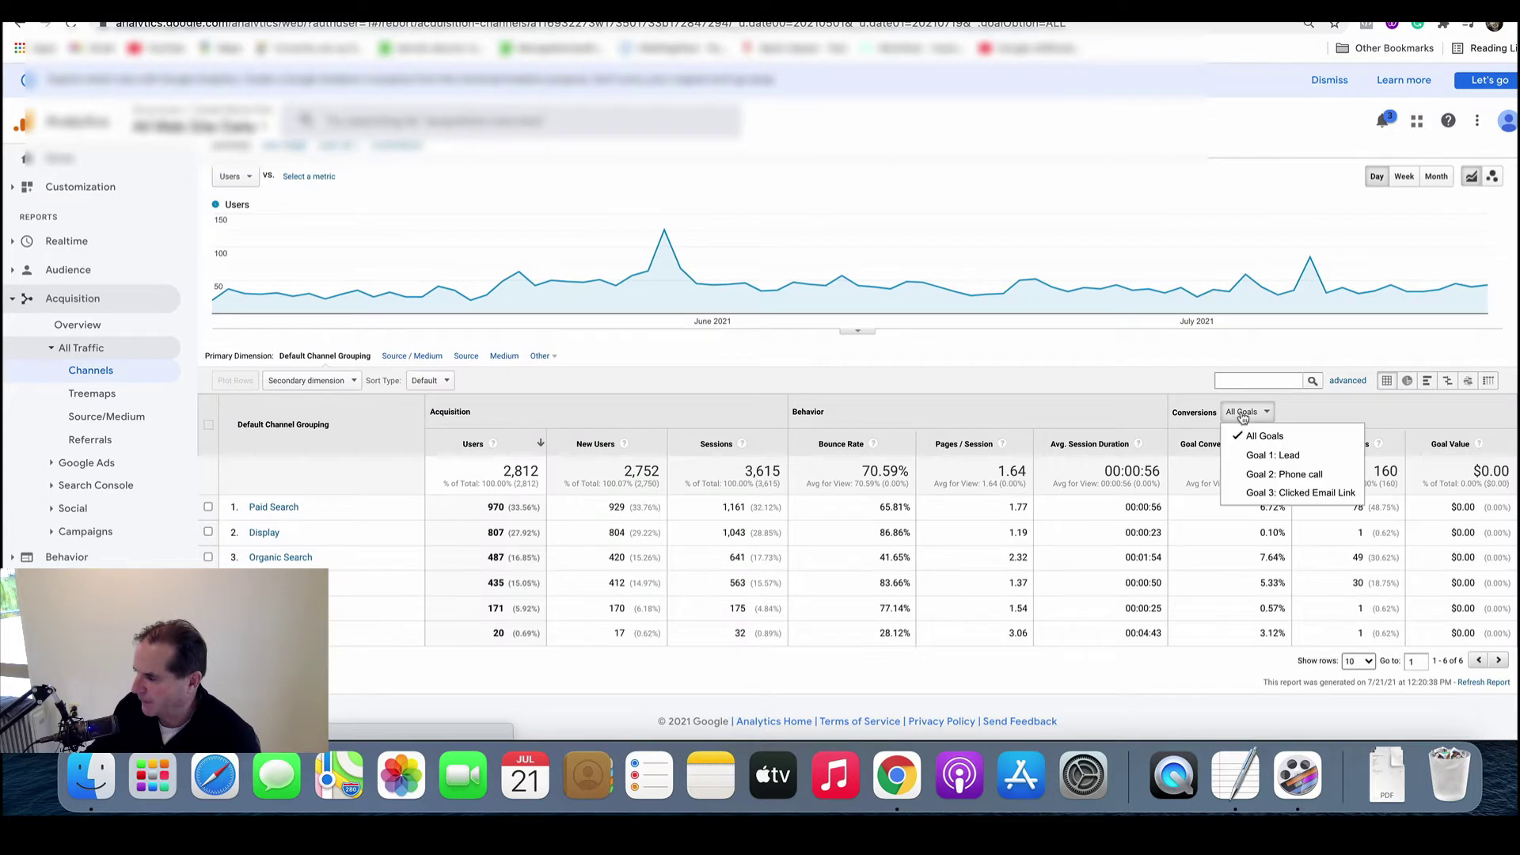
click(1257, 453)
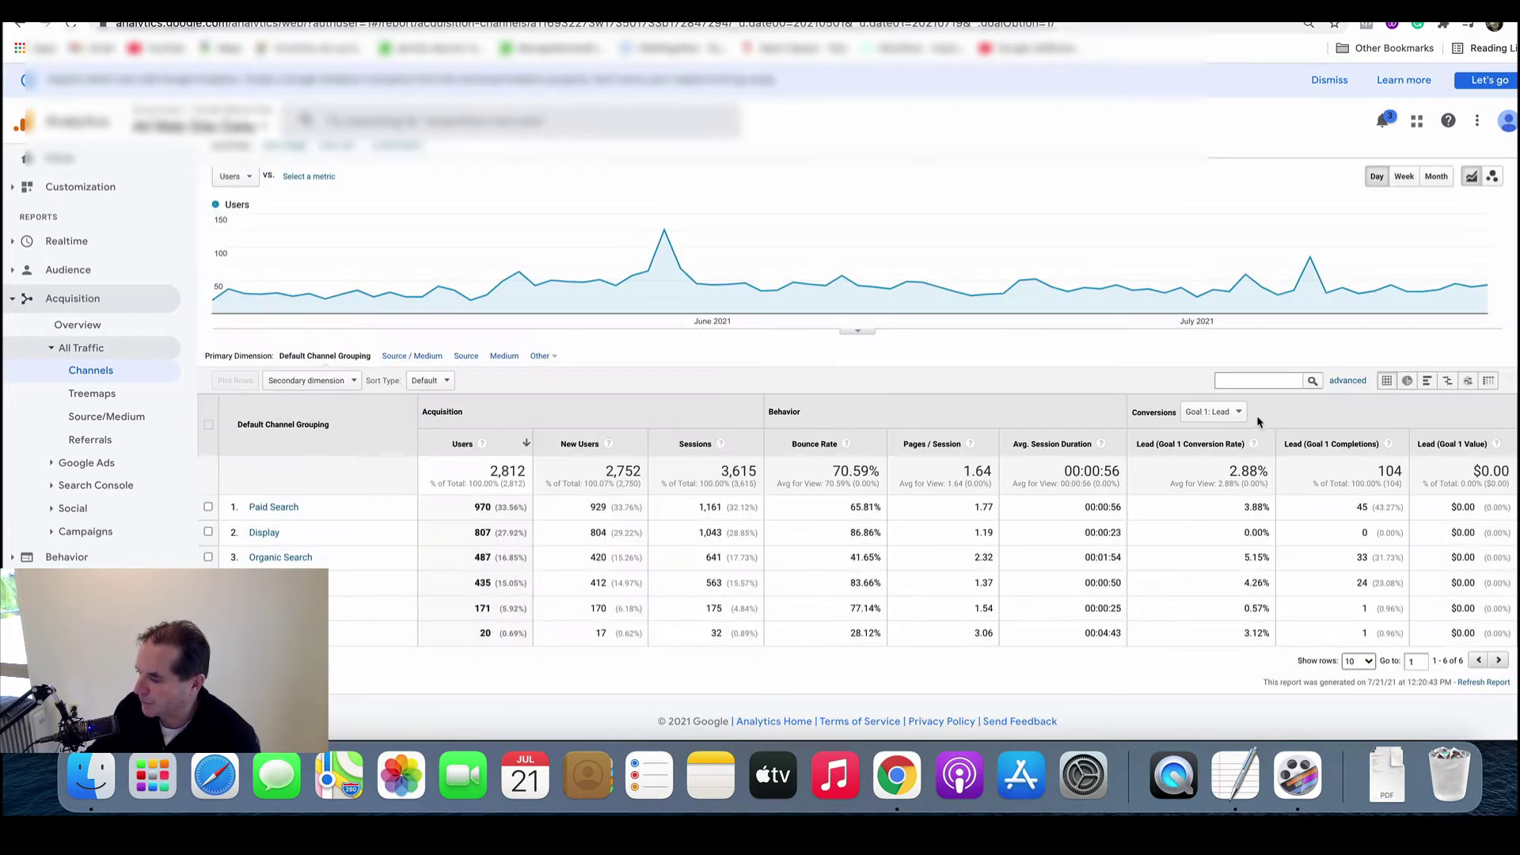
click(1235, 413)
click(1234, 469)
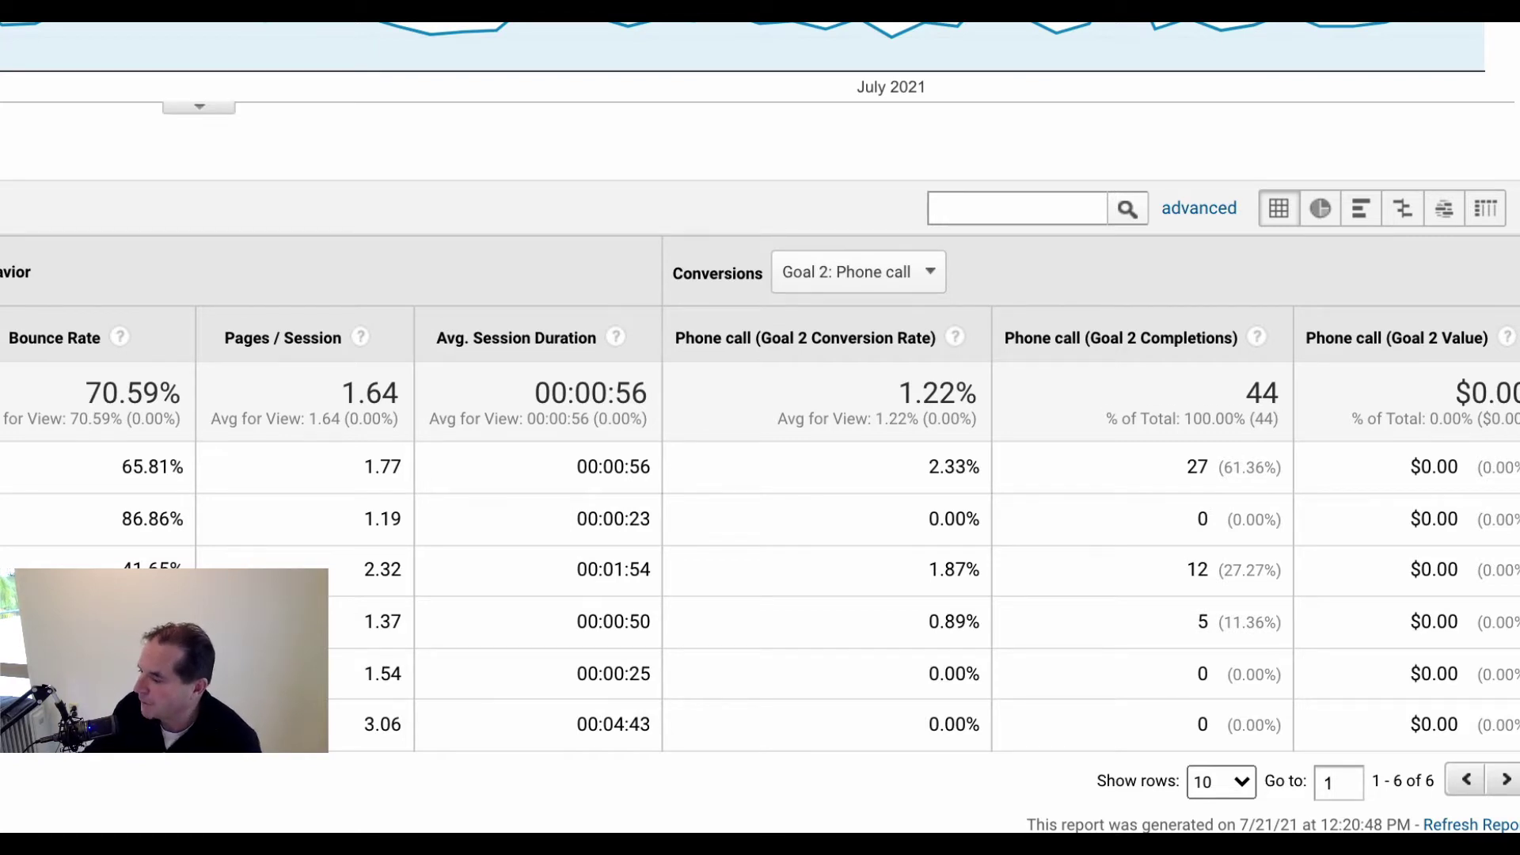
click(866, 285)
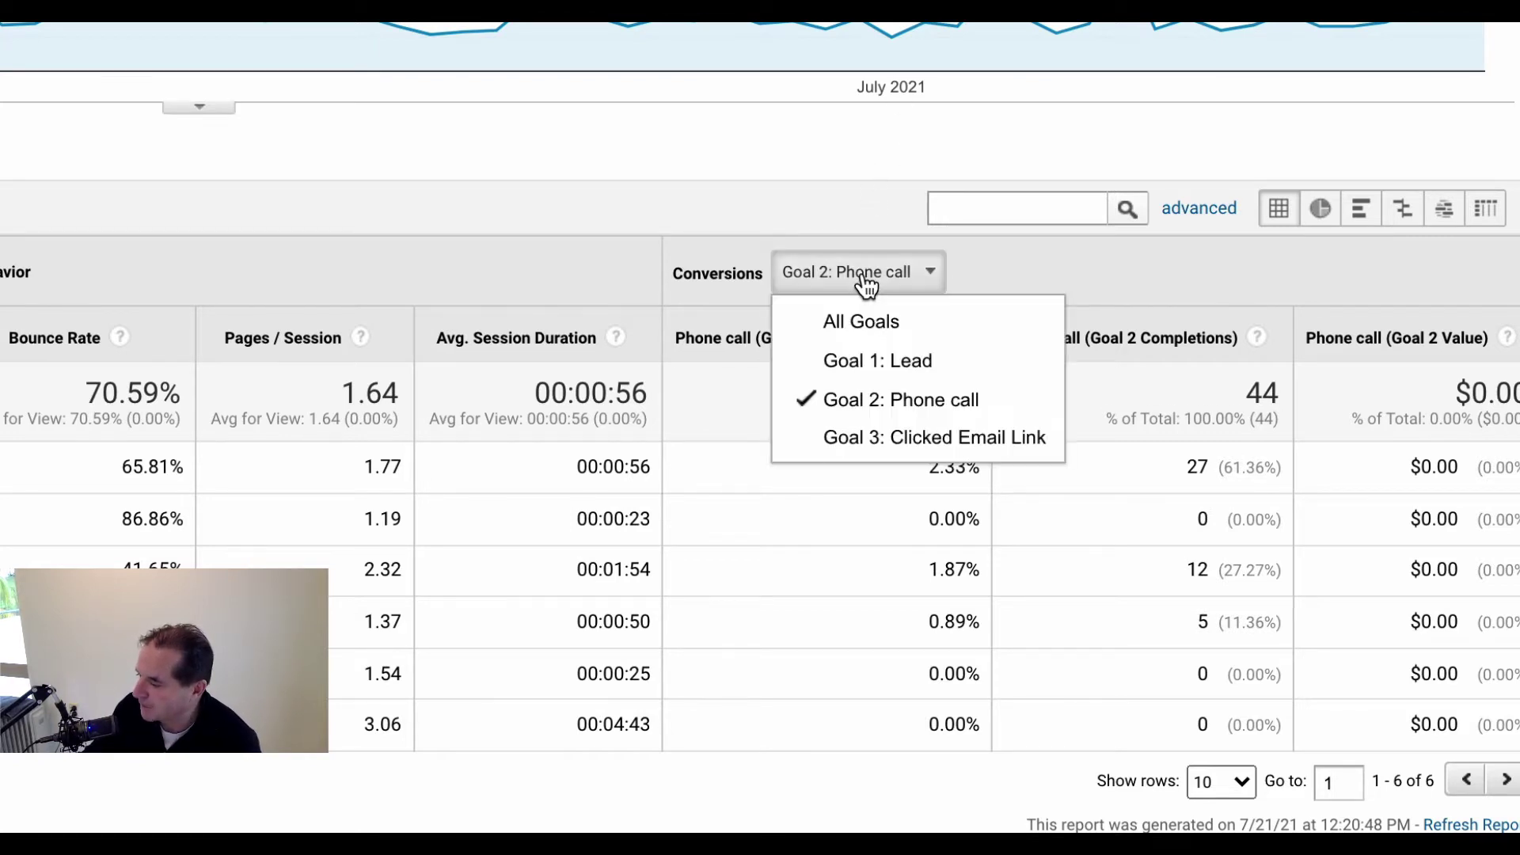
click(868, 325)
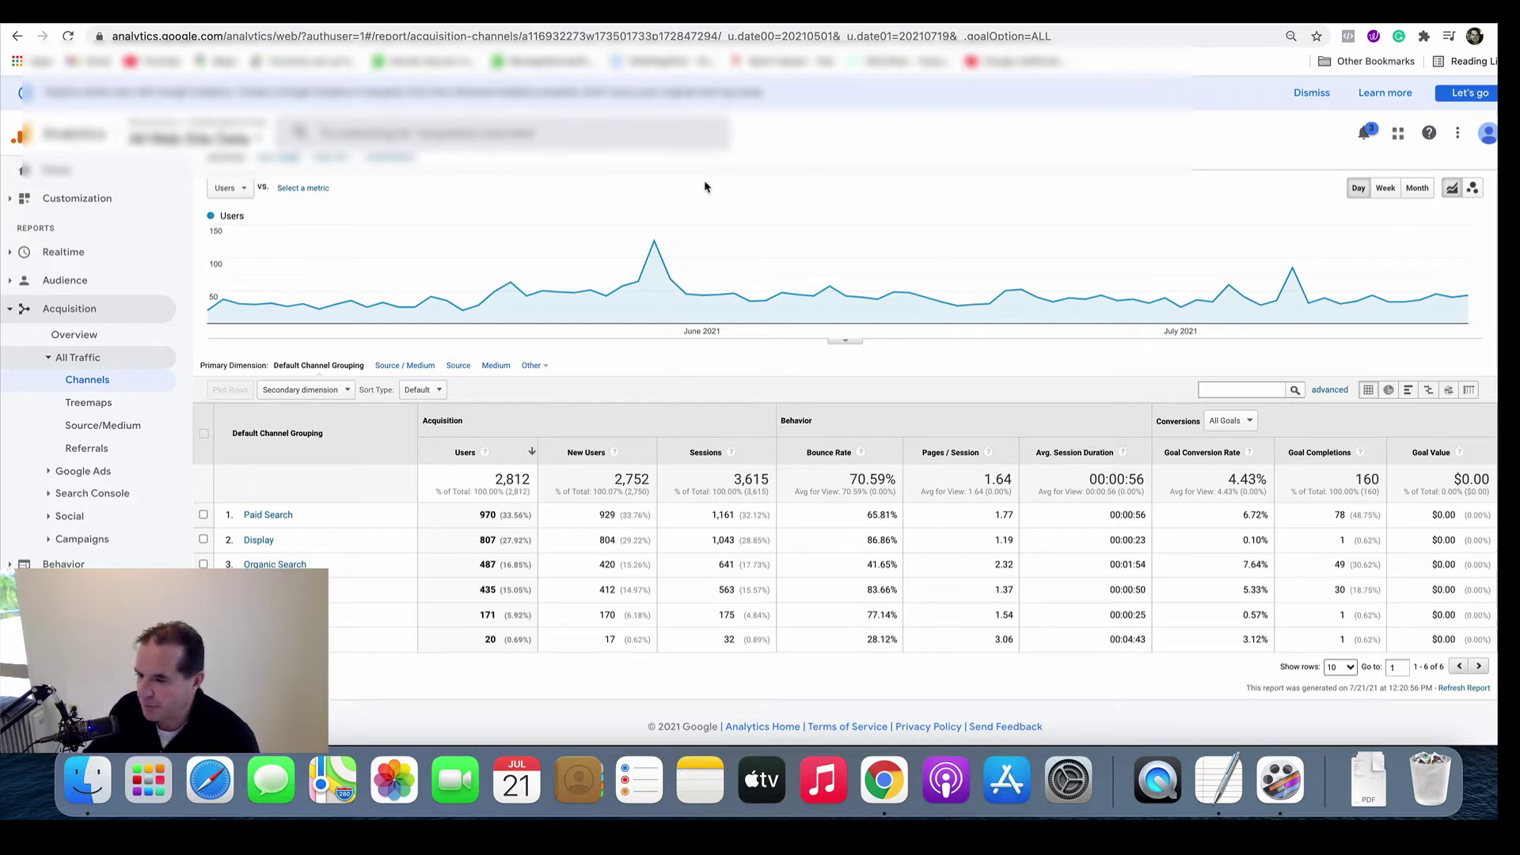
Step: Open Google Tag Manager and start a new container from the account's options
click(1188, 11)
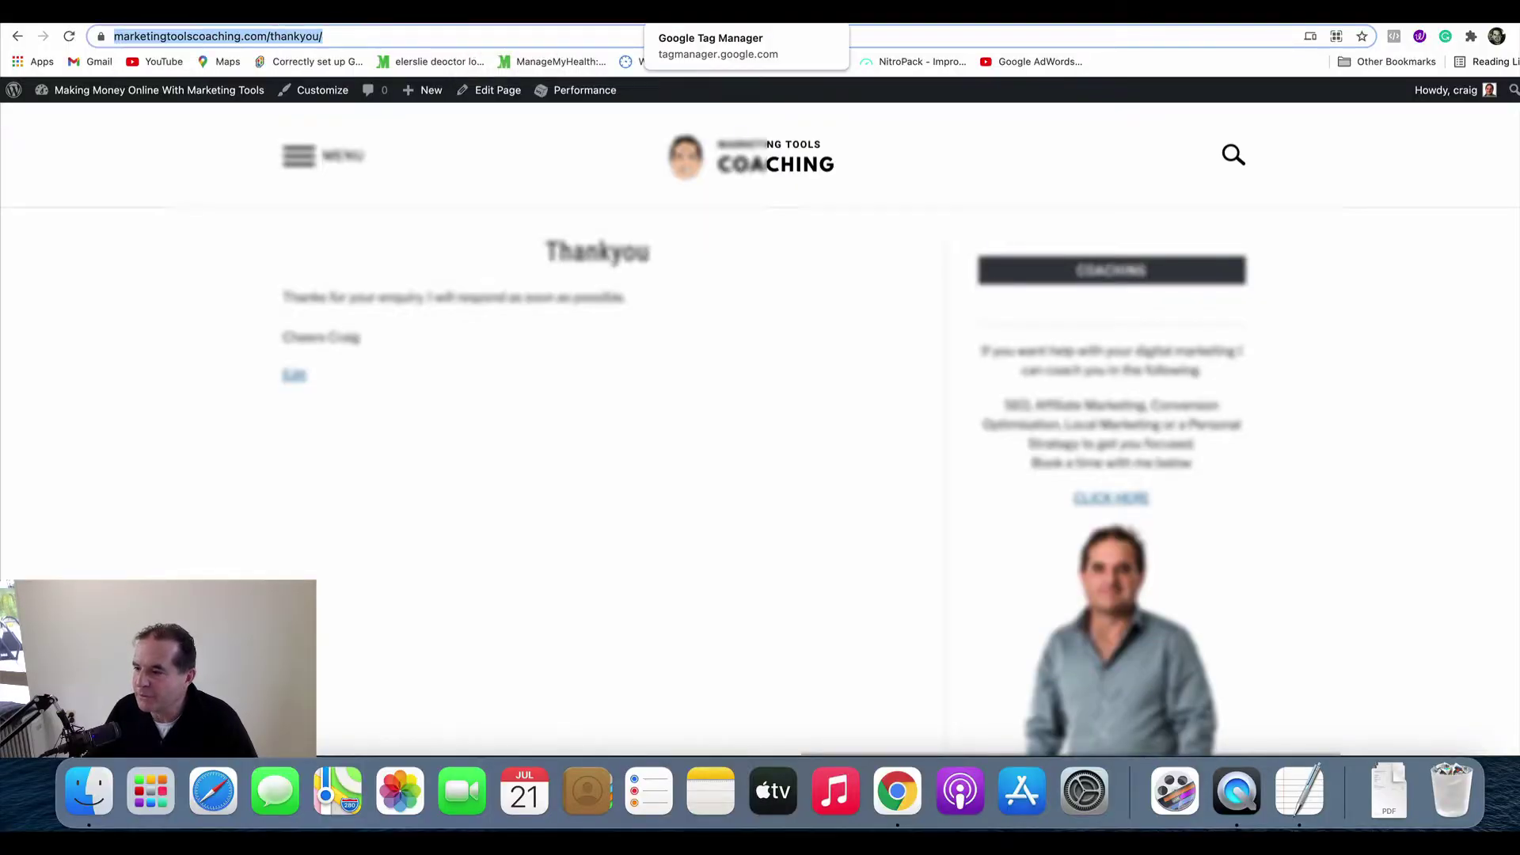
click(673, 61)
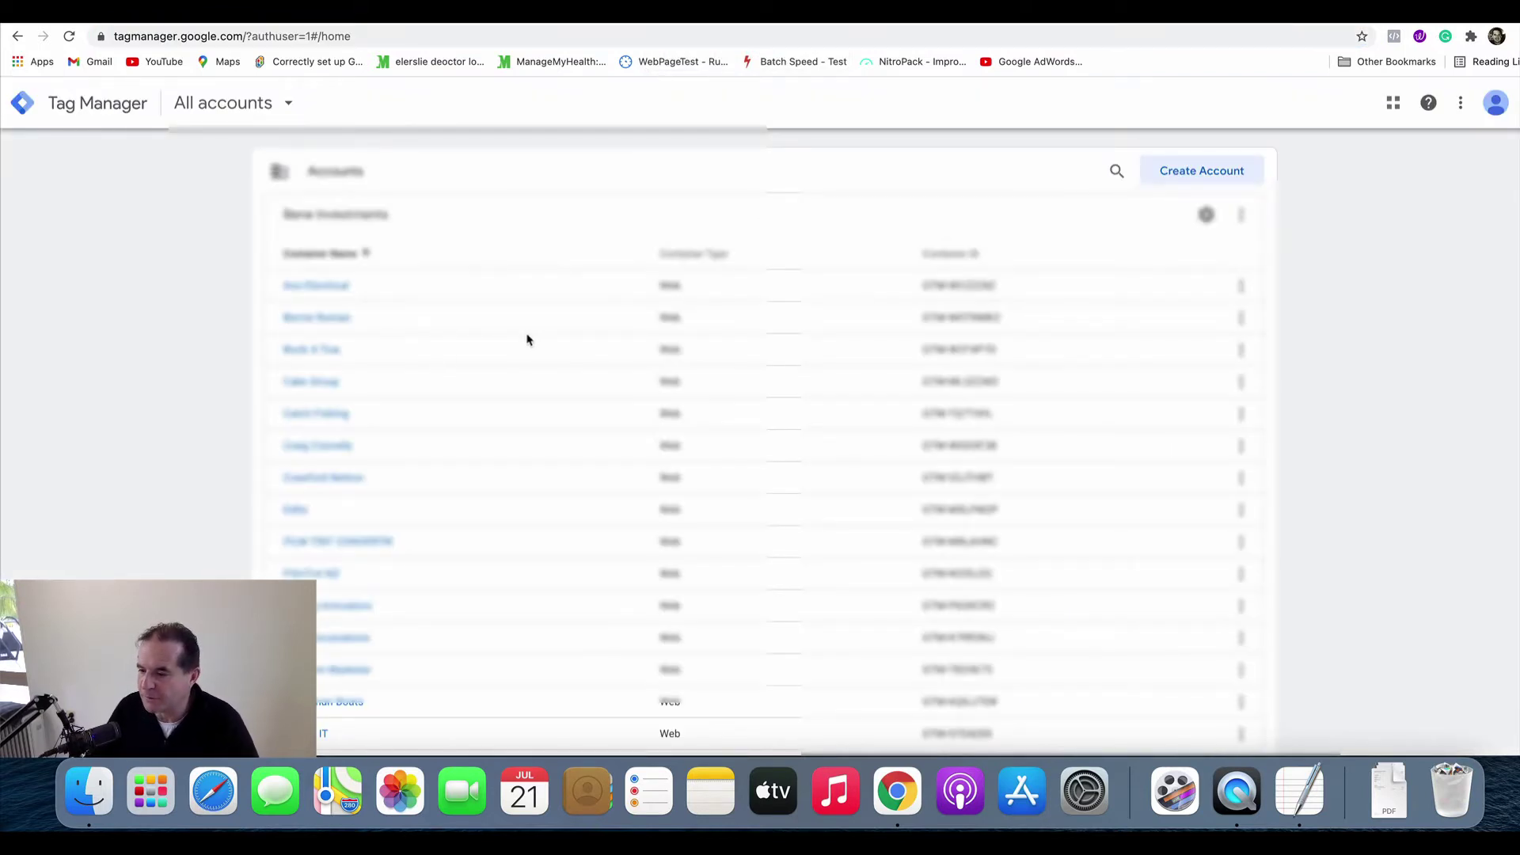
scroll(528, 340, down, 5)
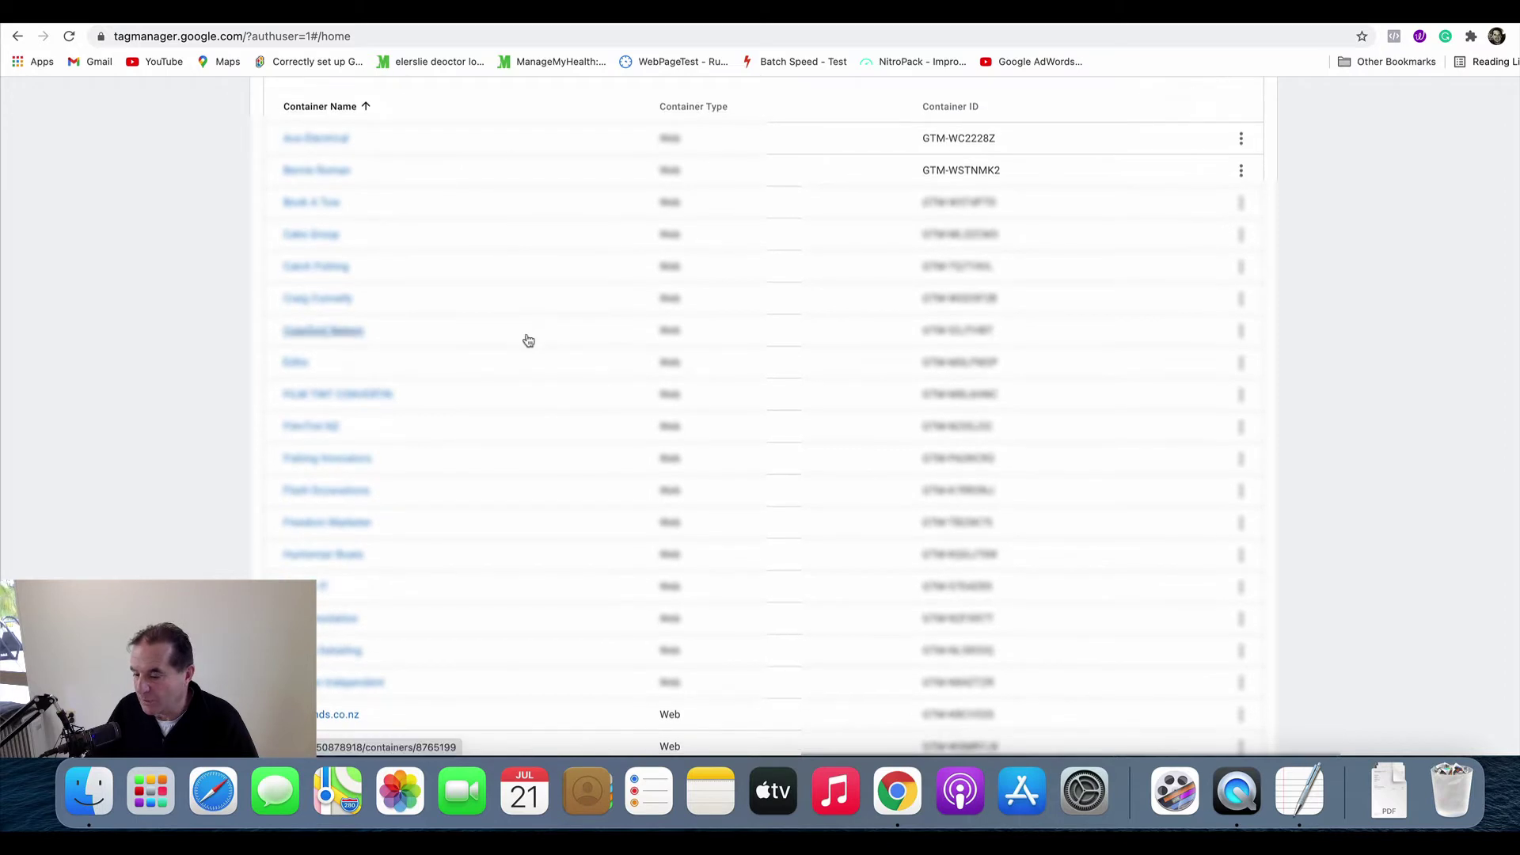
scroll(527, 340, up, 5)
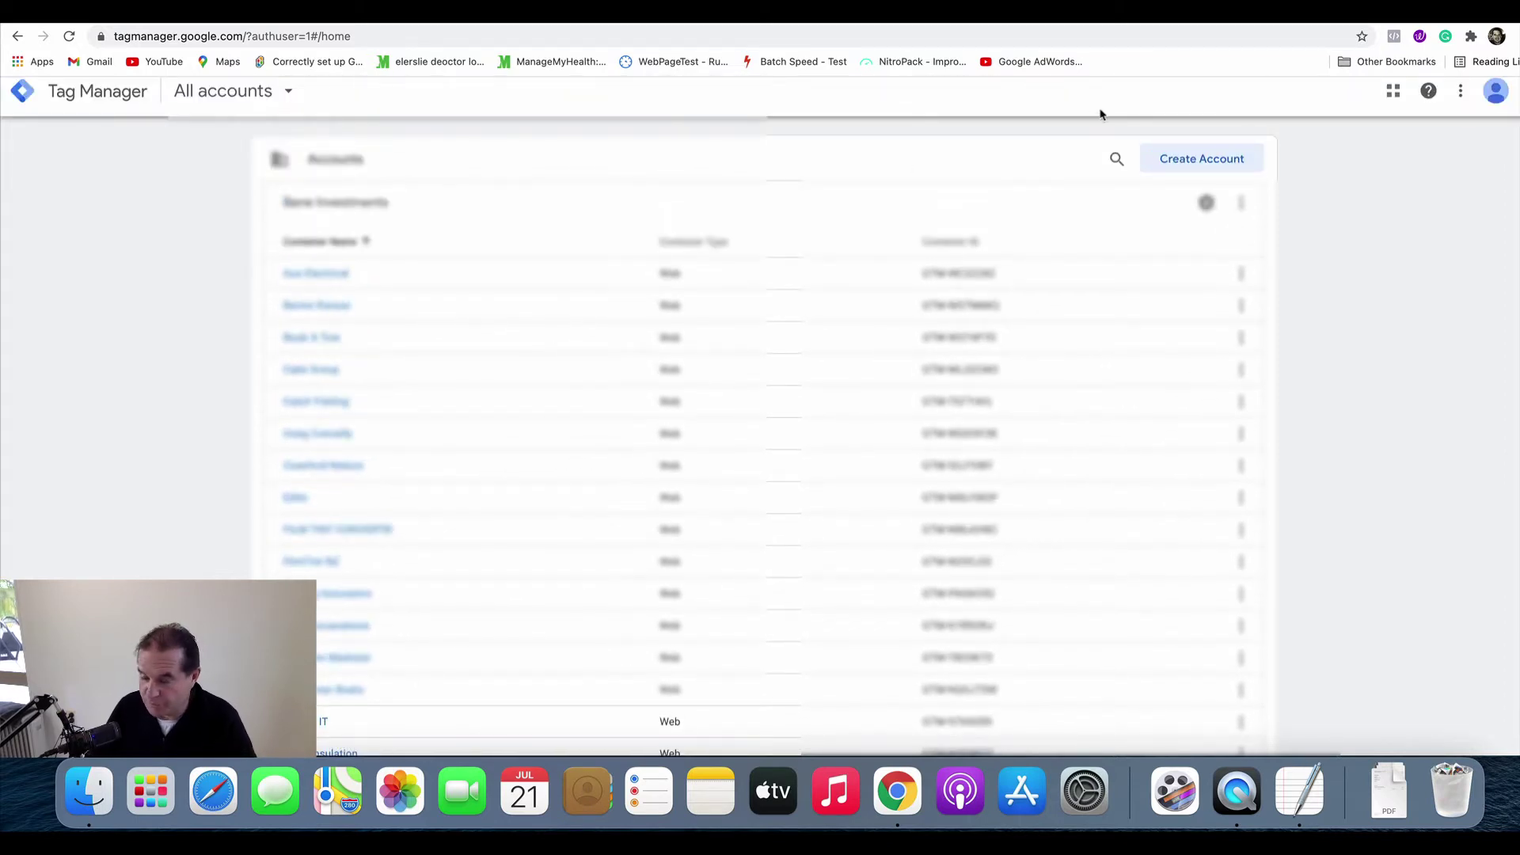
click(1240, 205)
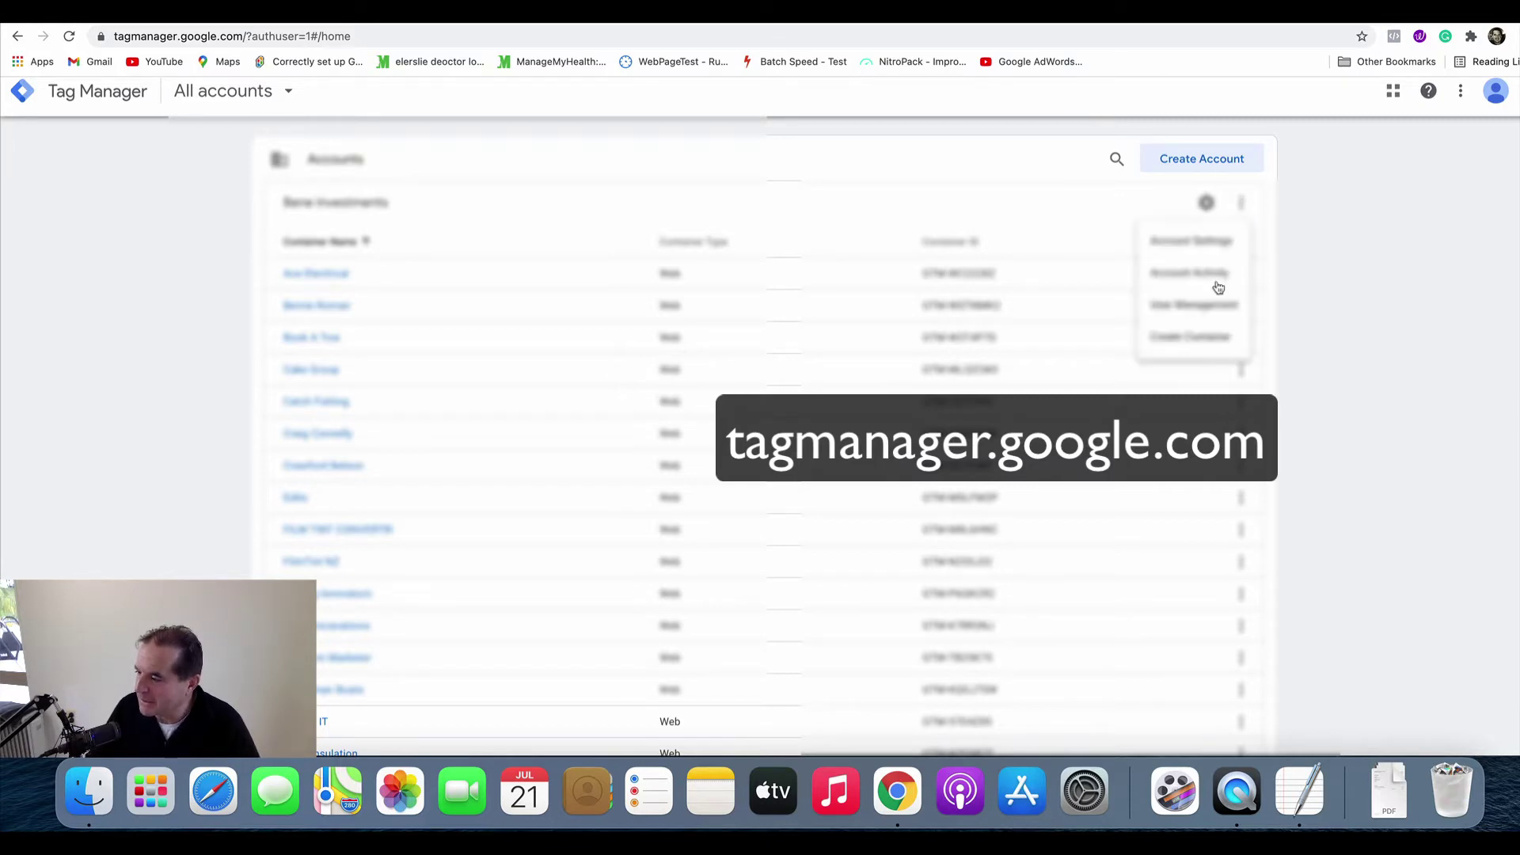
click(1207, 338)
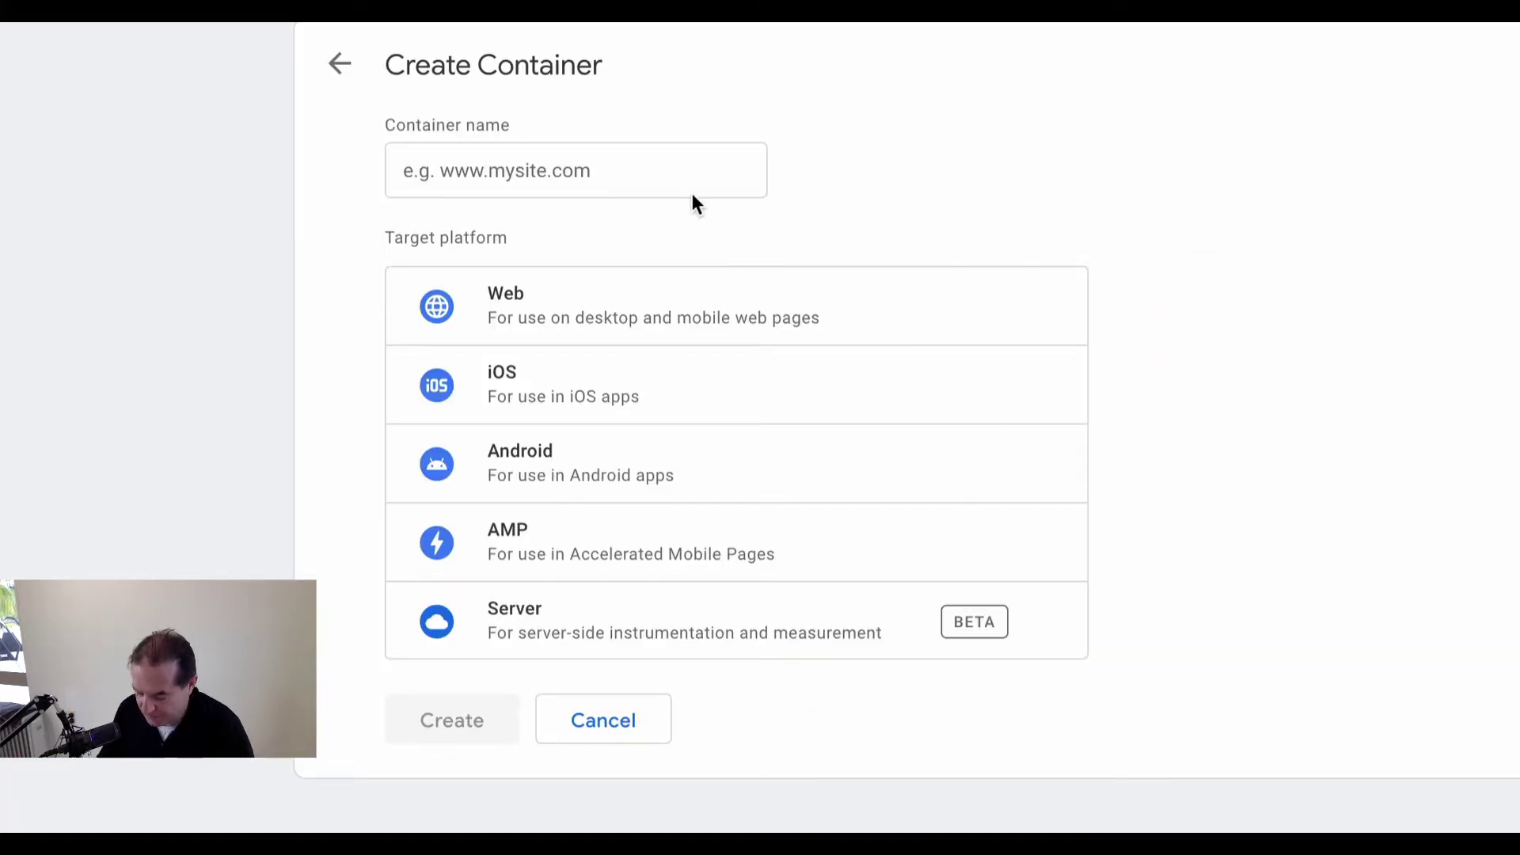
Step: Name the container MTC, choose the Web target platform, and create it
click(686, 174)
text(m)
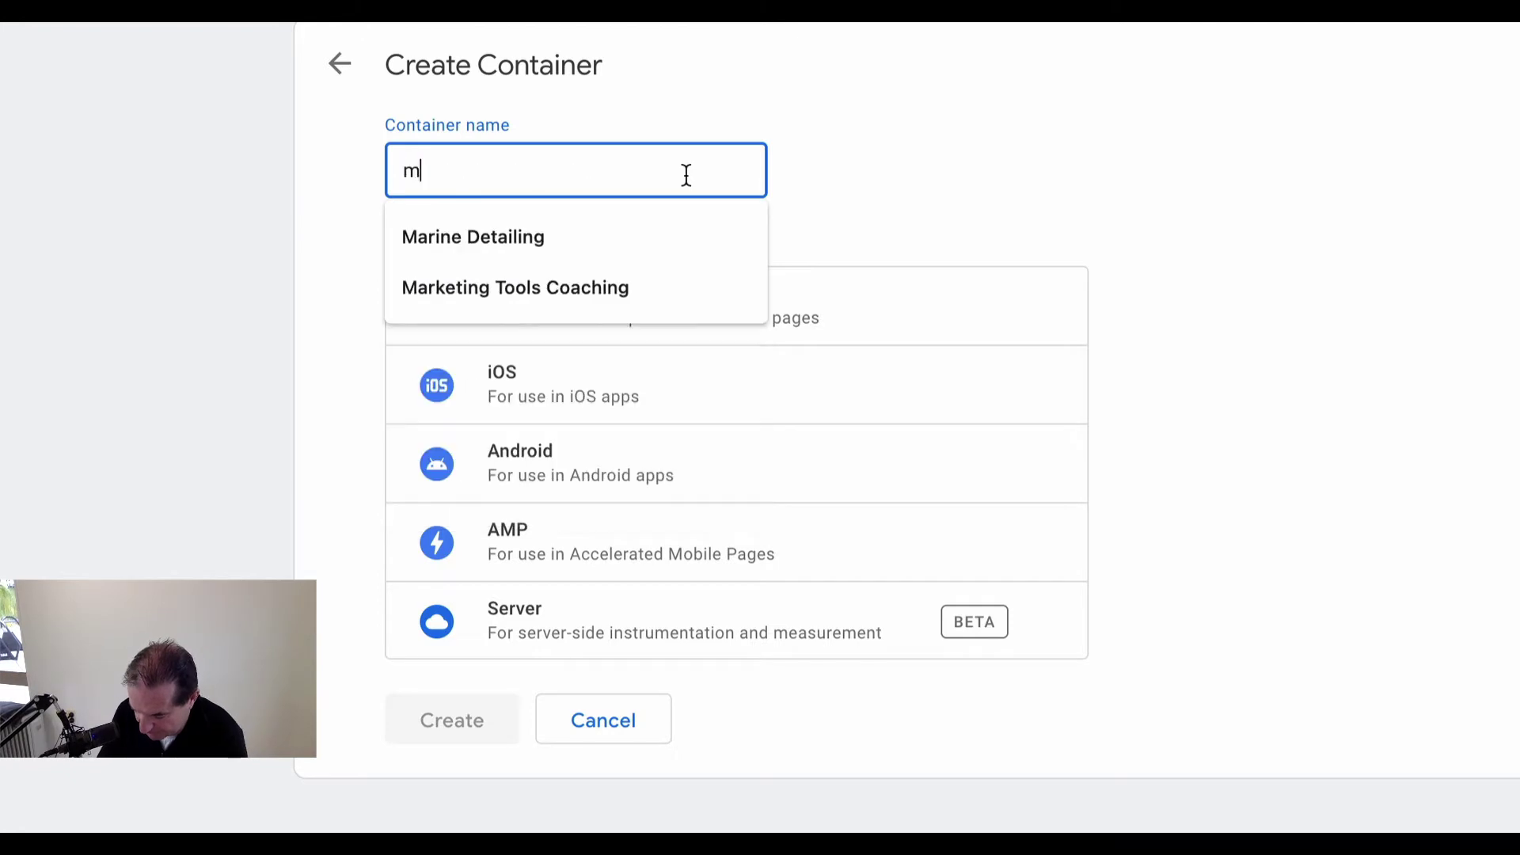
text(arktin g)
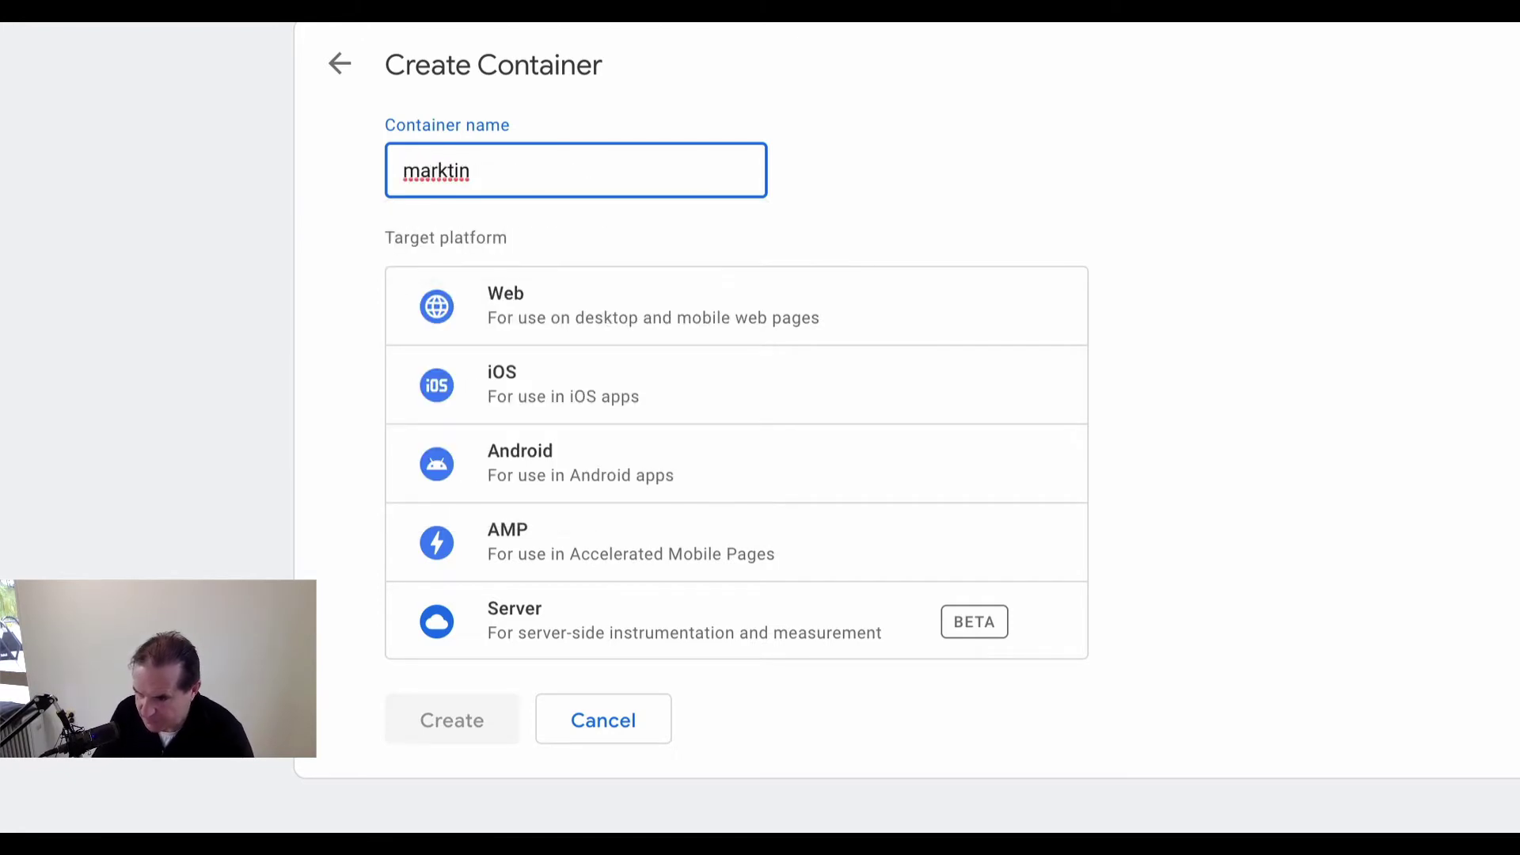
key(BackSpace)
key(BackSpace)
key(BackSpace)
key(BackSpace)
key(BackSpace)
key(BackSpace)
key(BackSpace)
text(MTC)
click(686, 333)
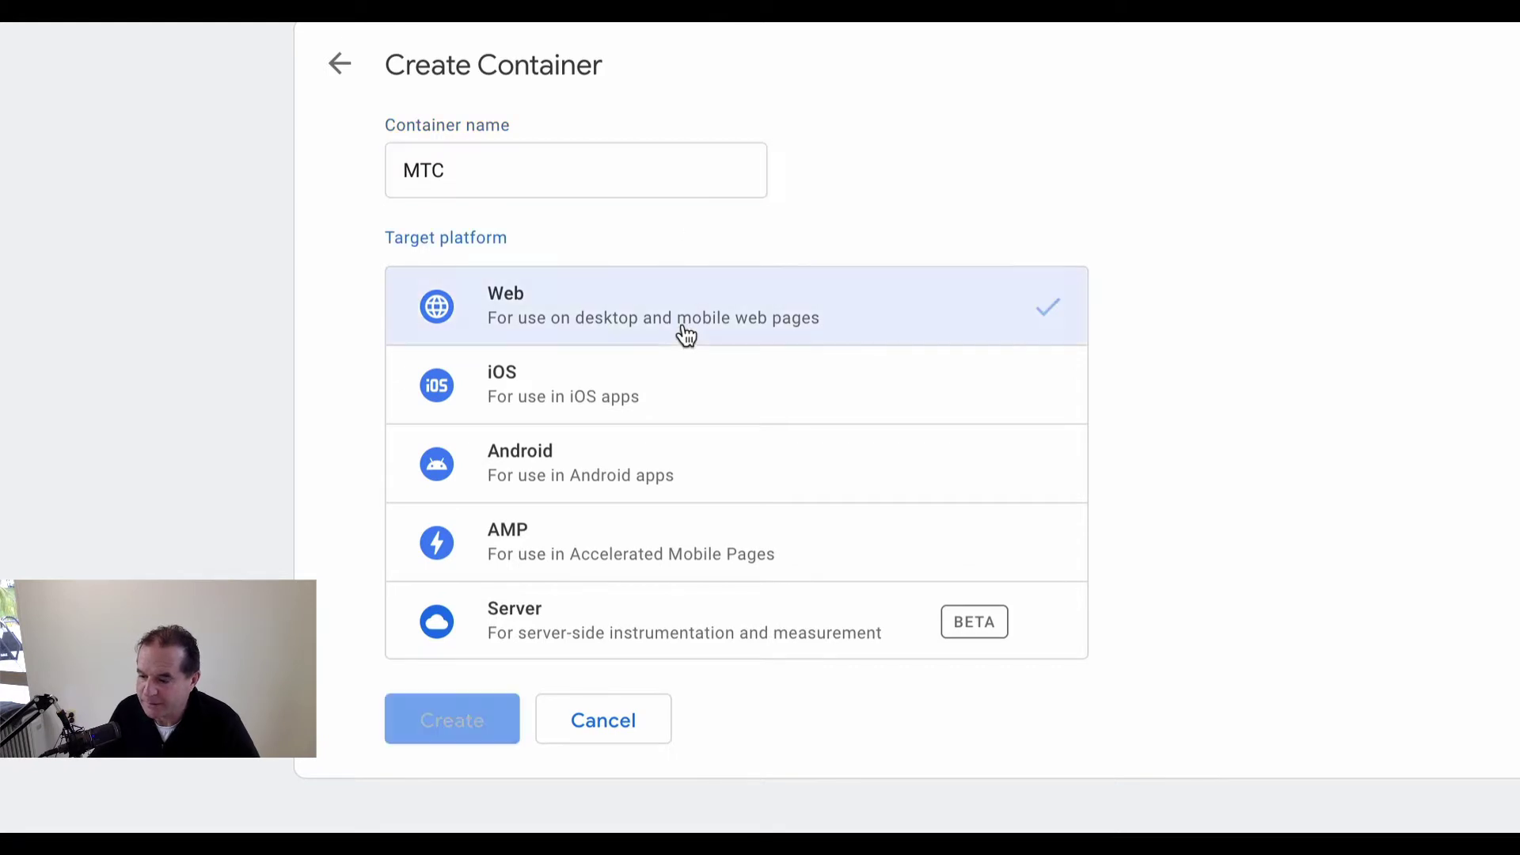
click(477, 700)
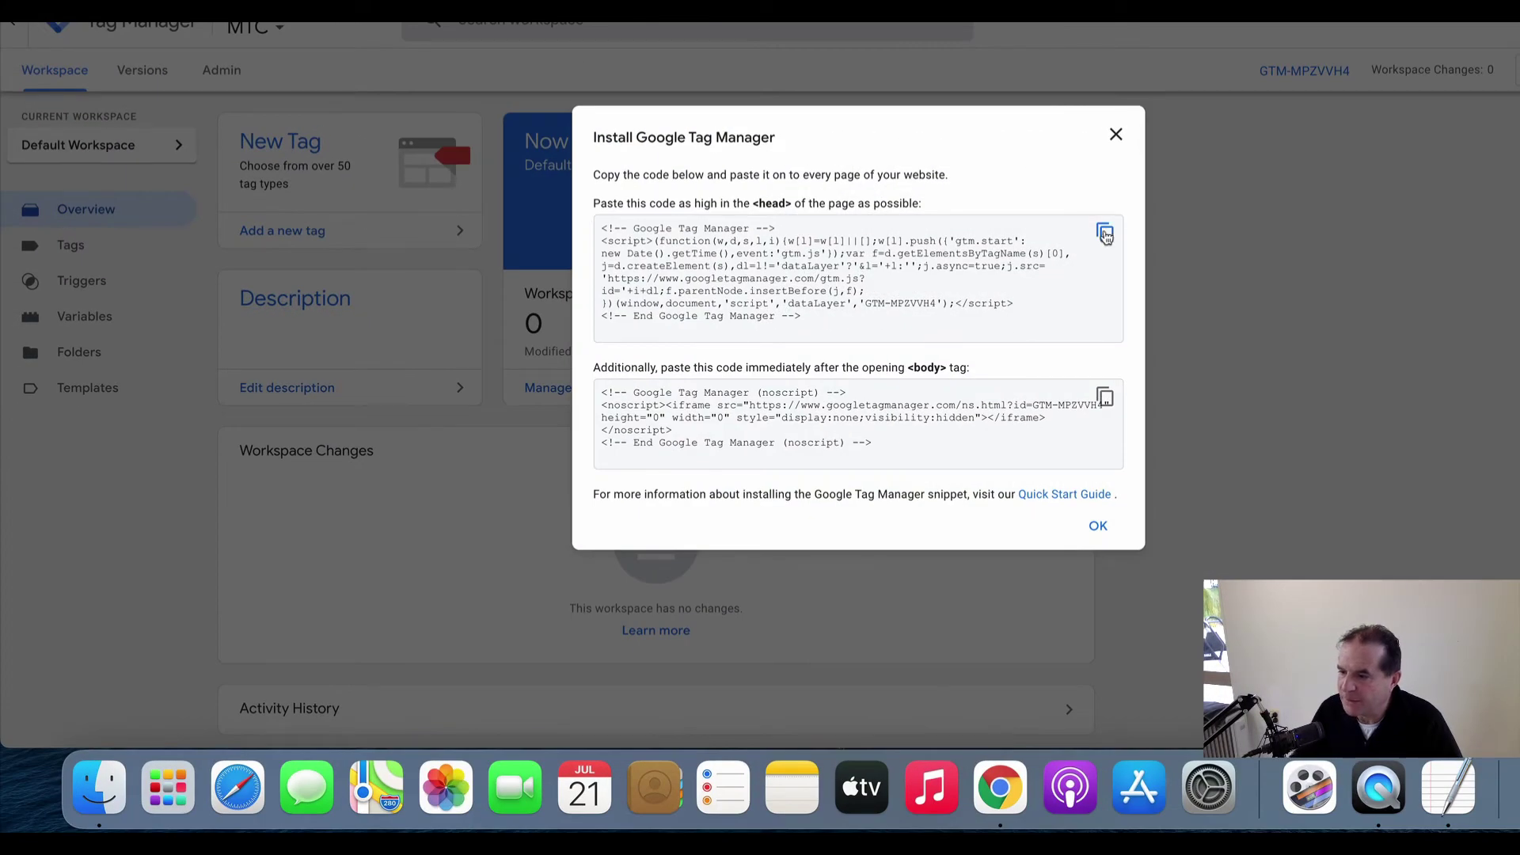
Step: Paste the GTM head snippet into Insert Headers and Footers' Scripts in Header box
click(1201, 226)
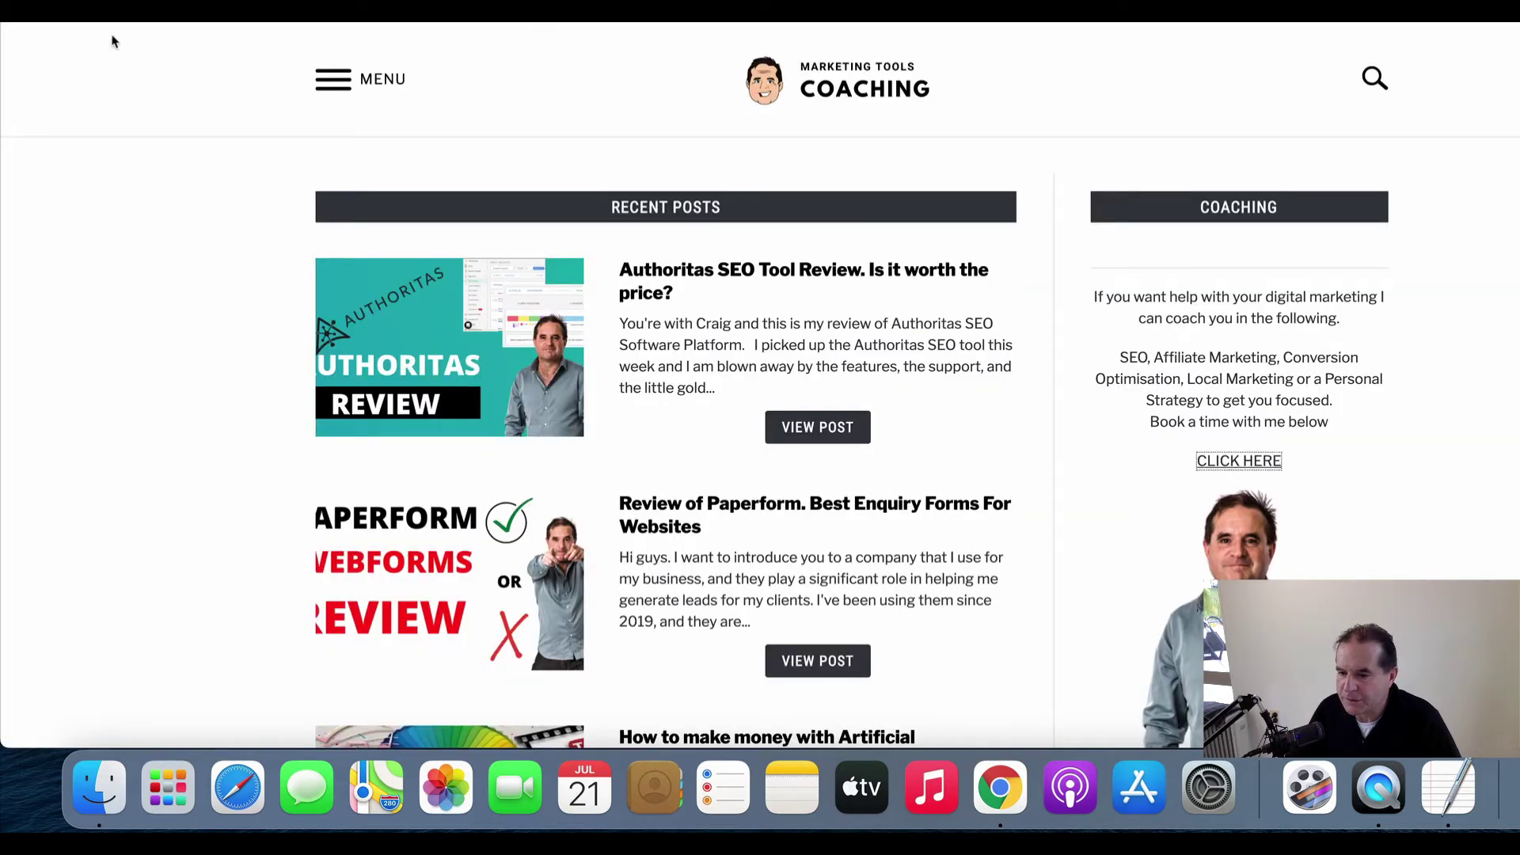
mouse_move(112, 24)
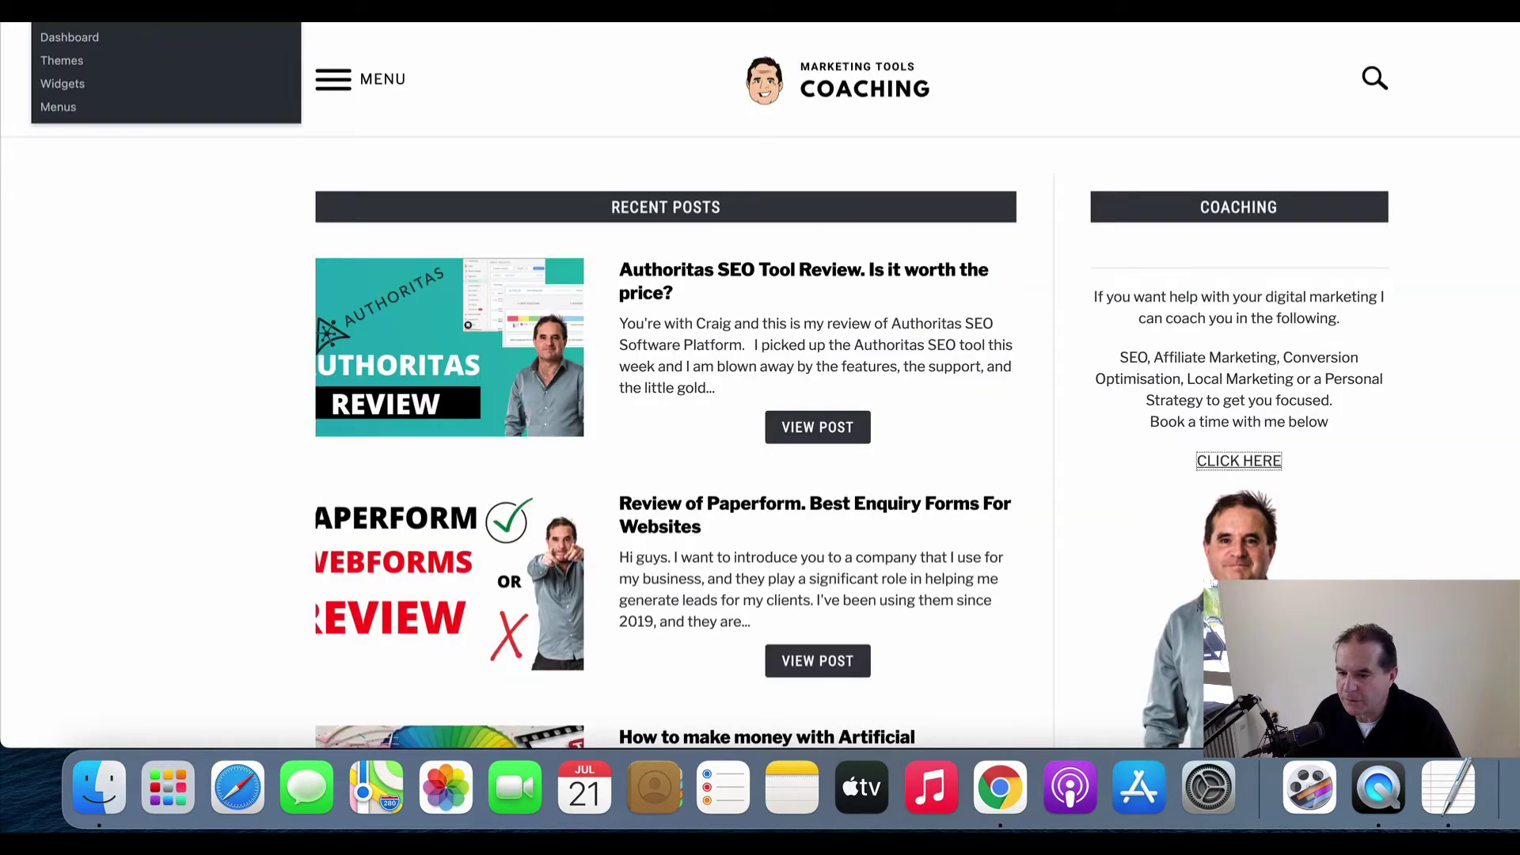
click(81, 41)
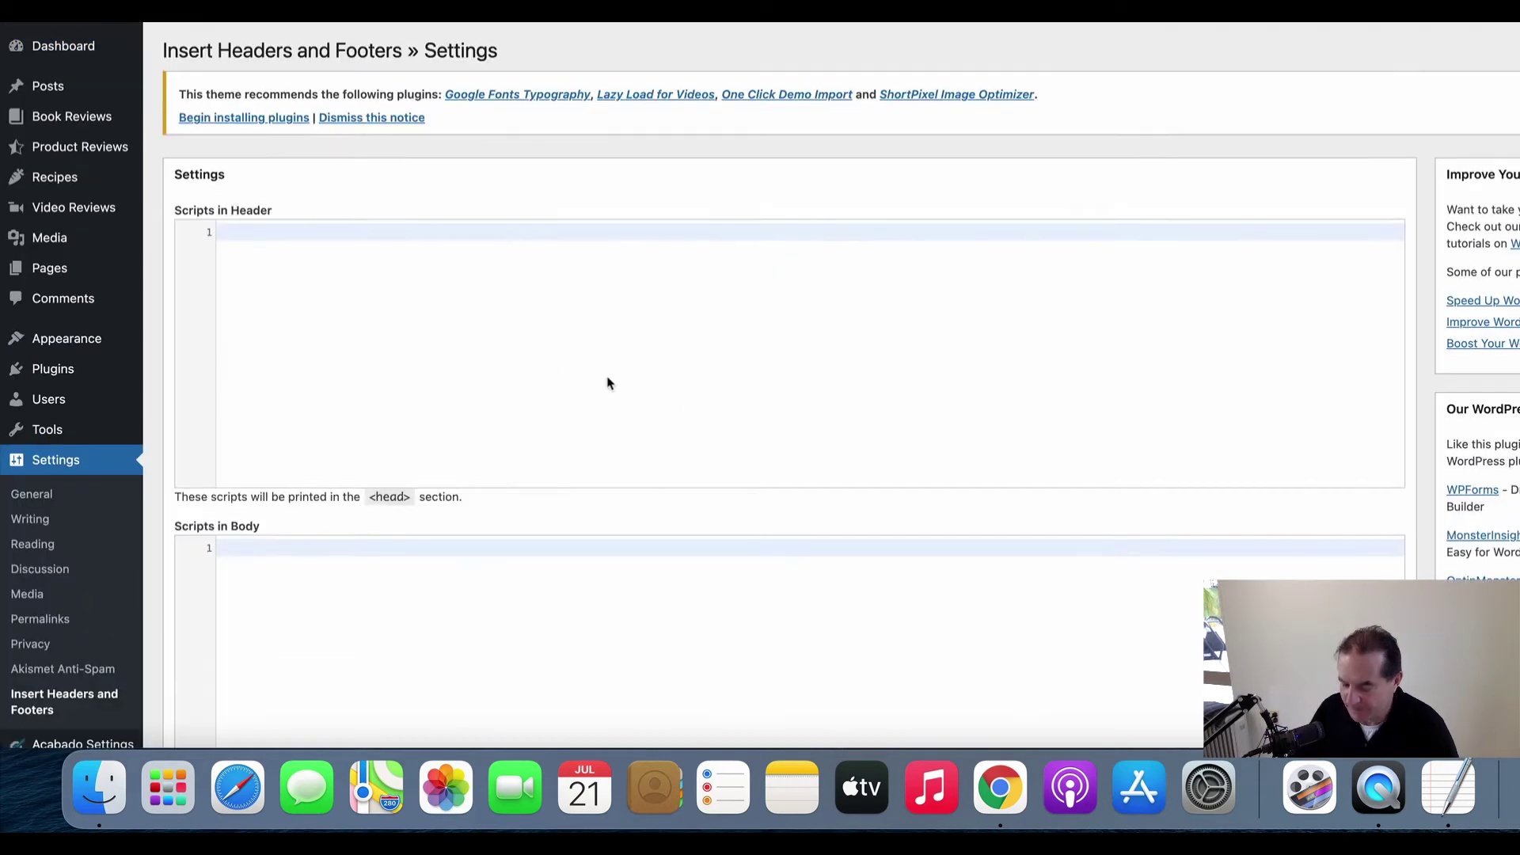
key(super+v)
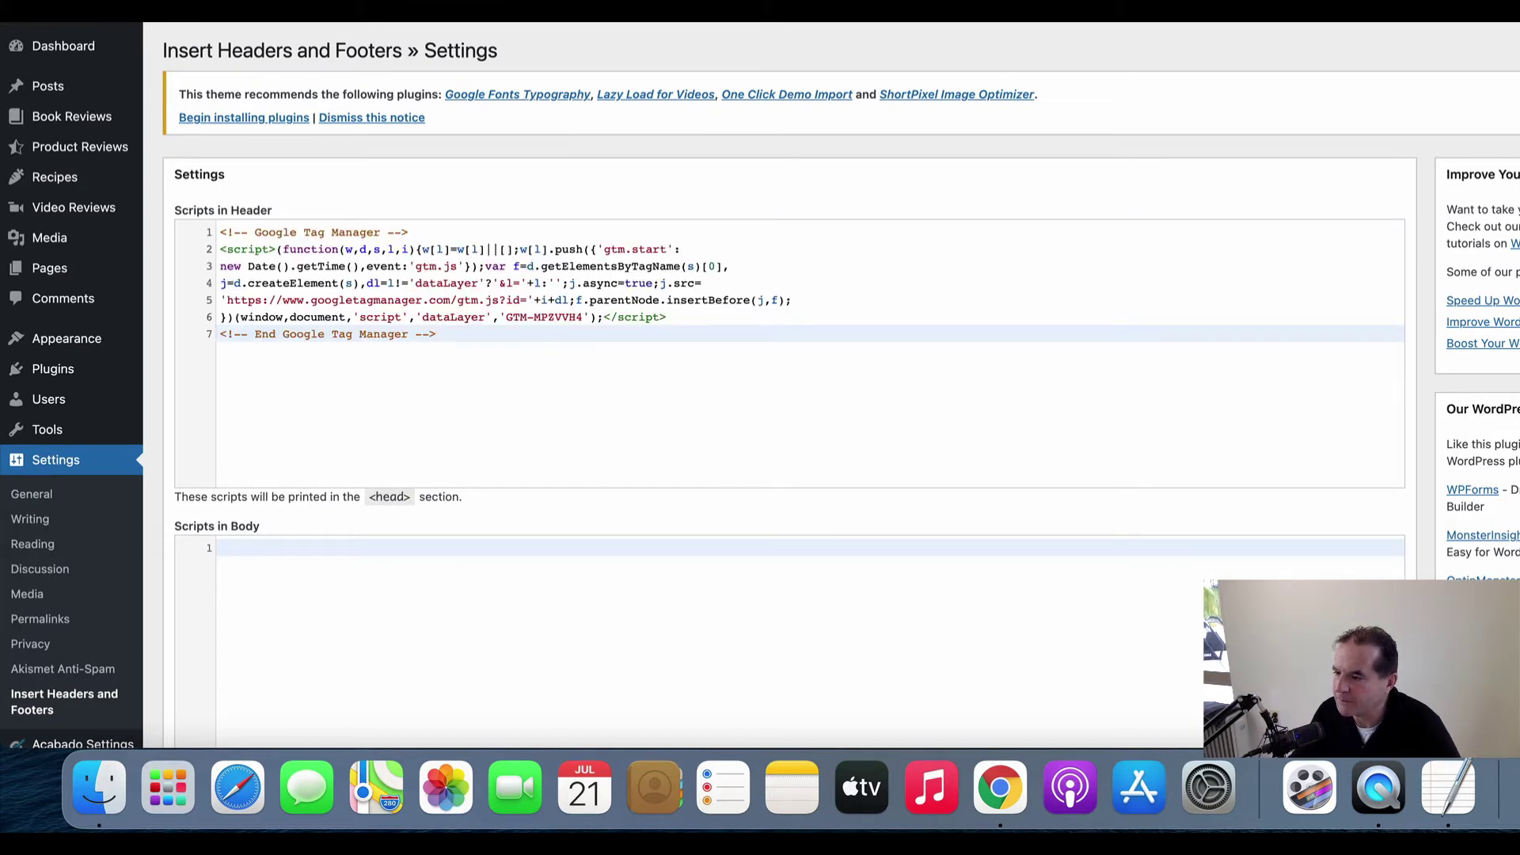
Step: Paste the GTM body snippet into the Scripts in Body box and save the settings
key(ctrl+shift+Tab)
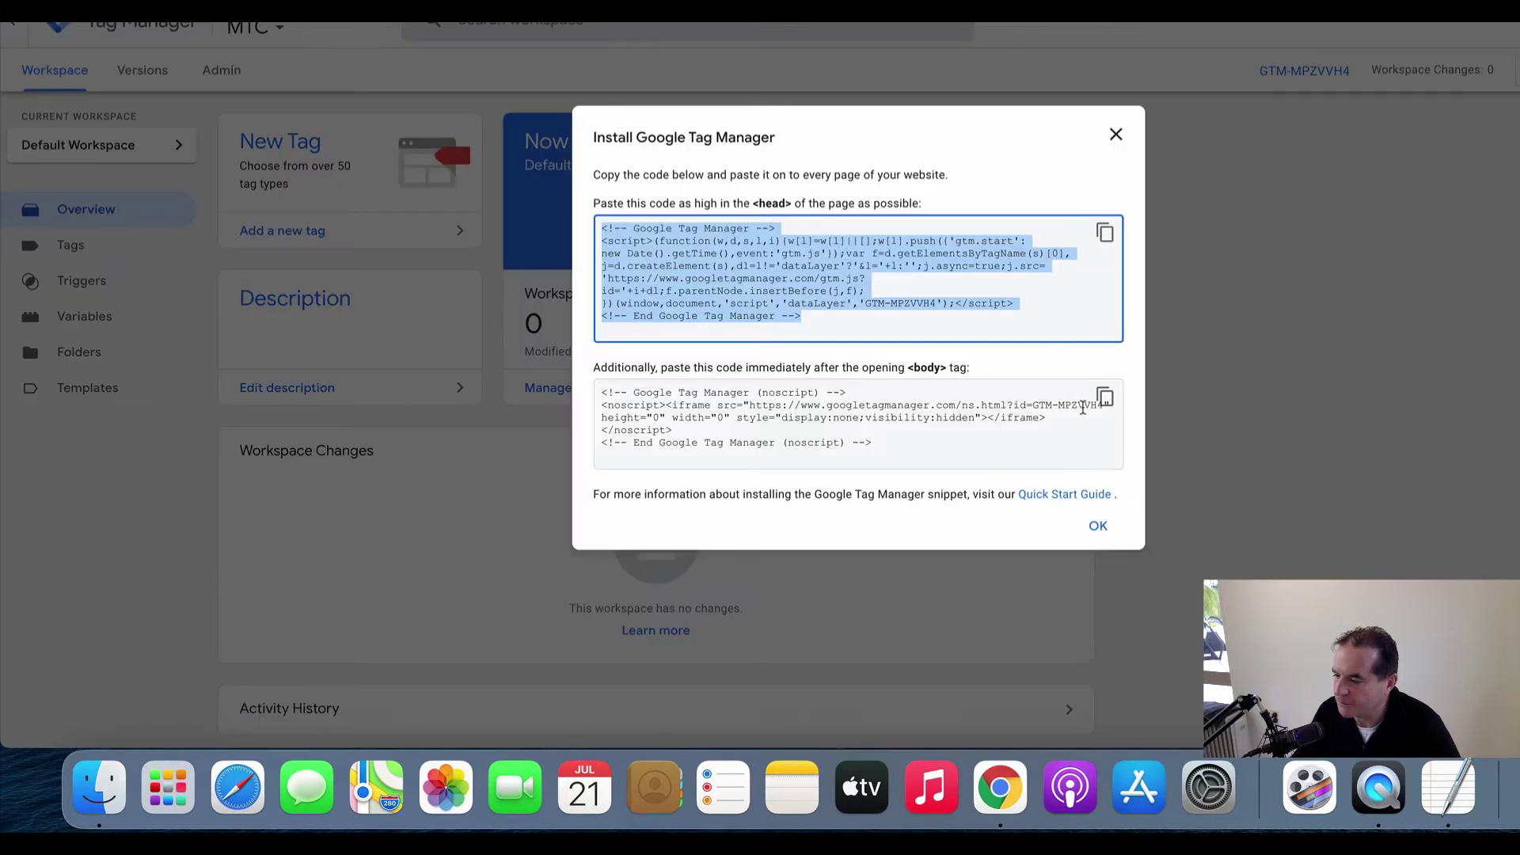
click(1105, 398)
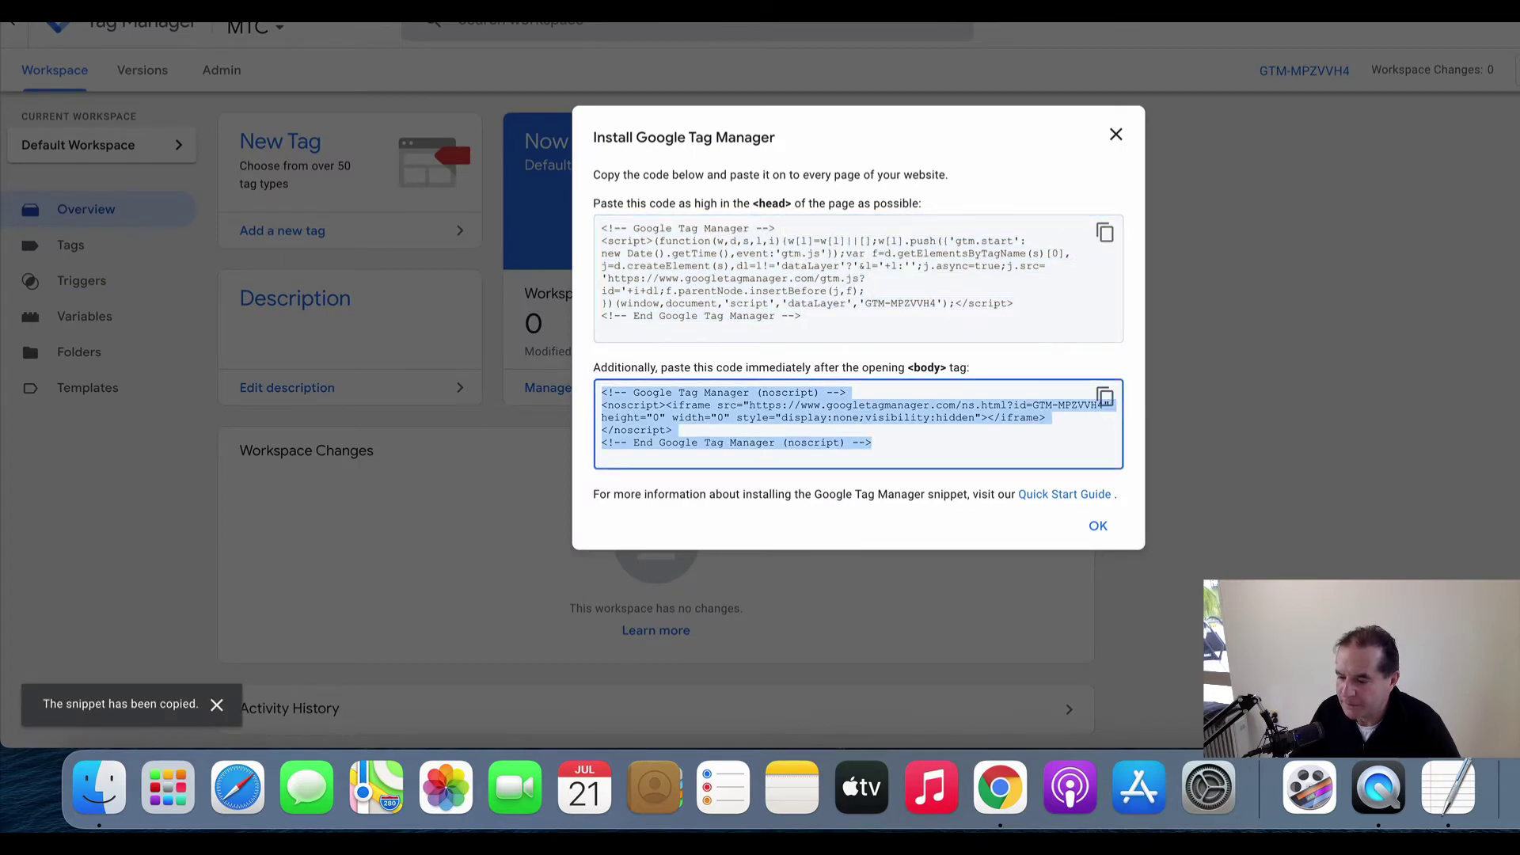
key(ctrl+Tab)
key(super+v)
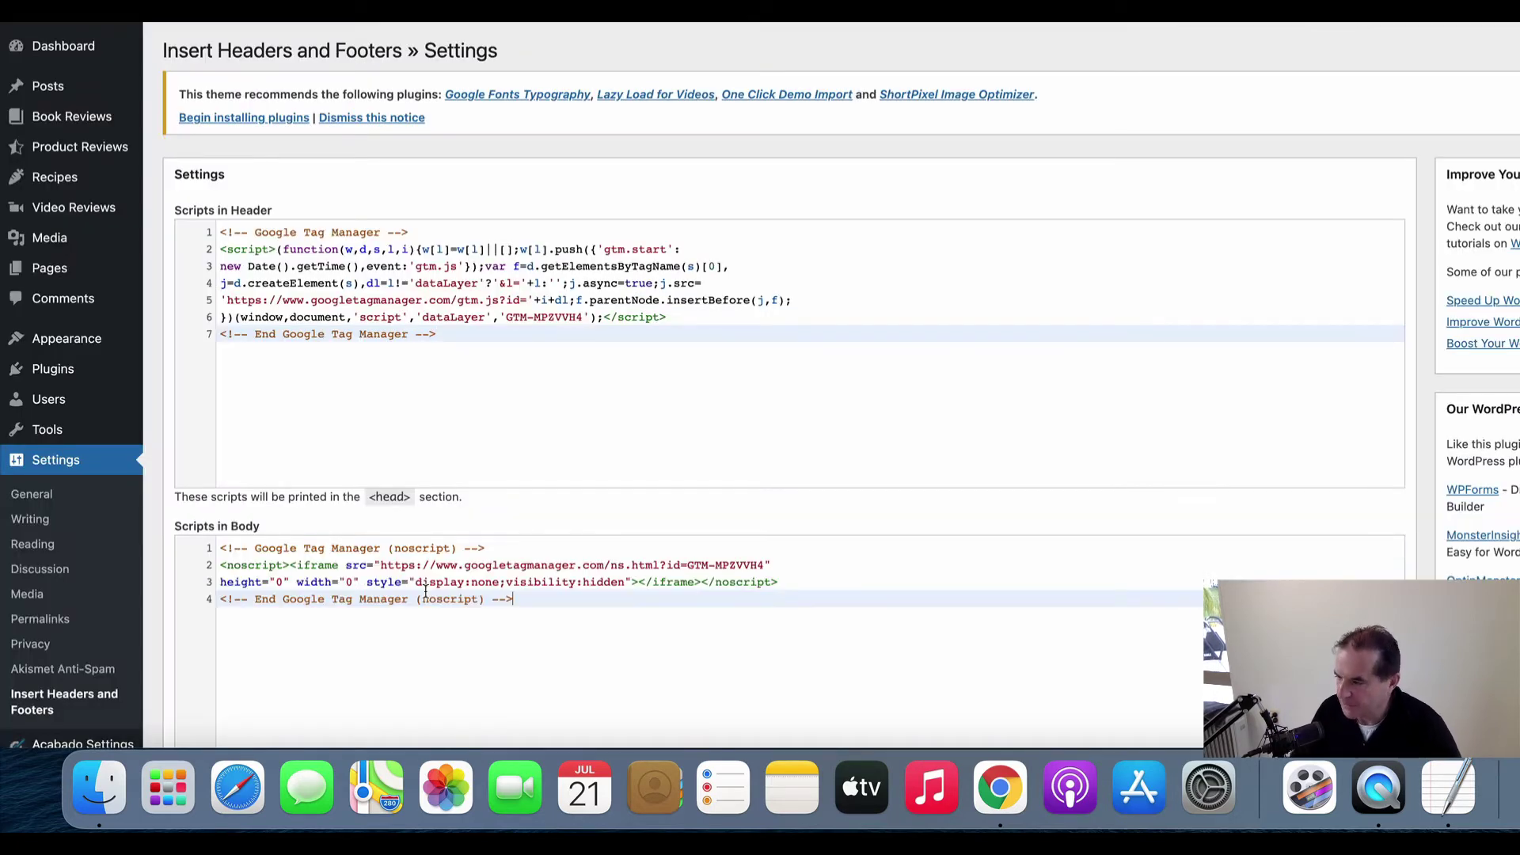
scroll(486, 484, down, 7)
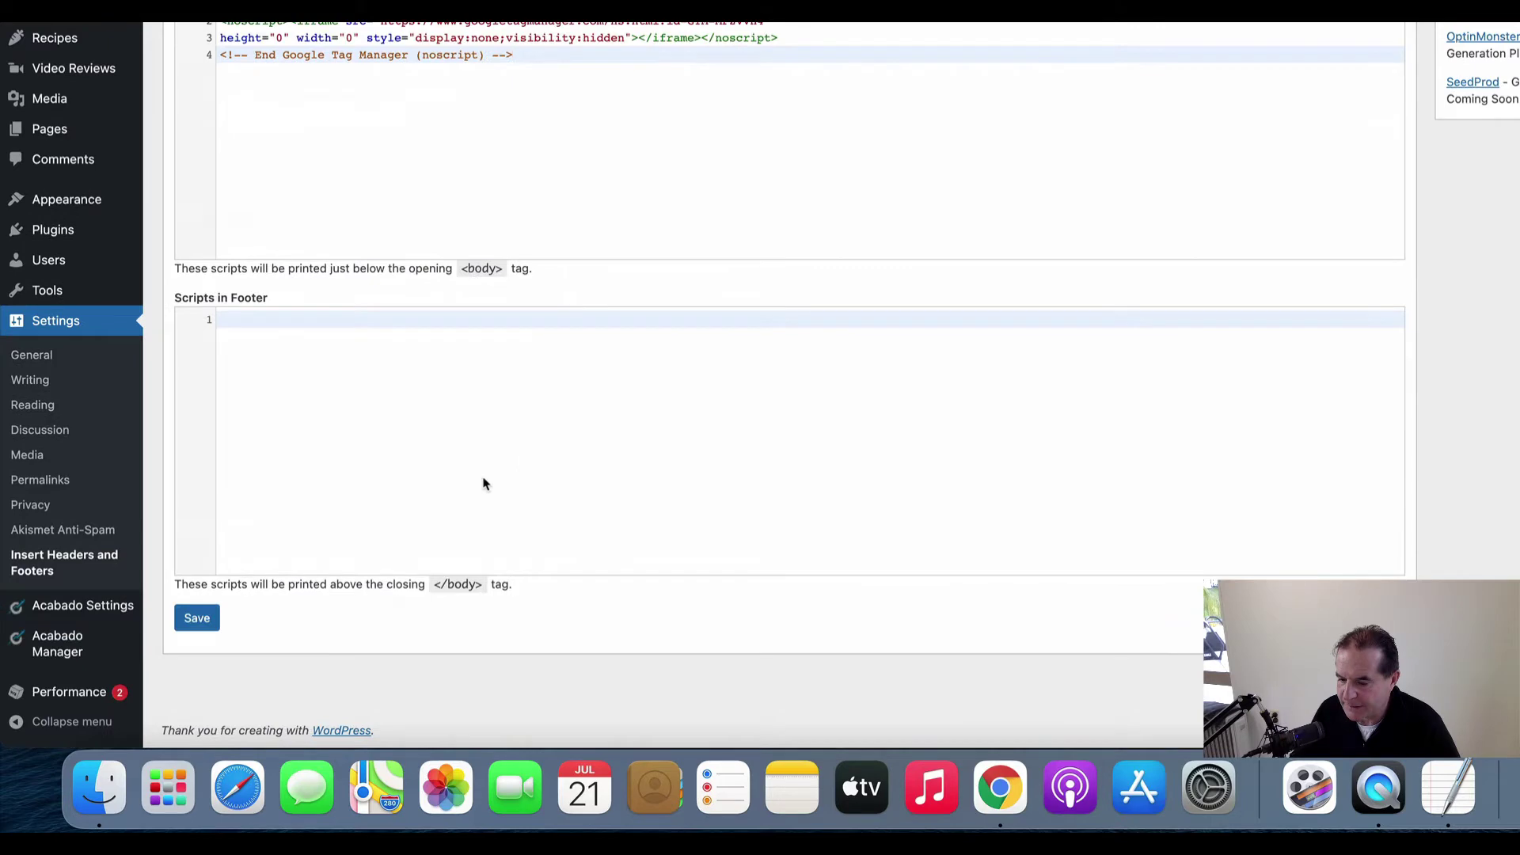
click(217, 625)
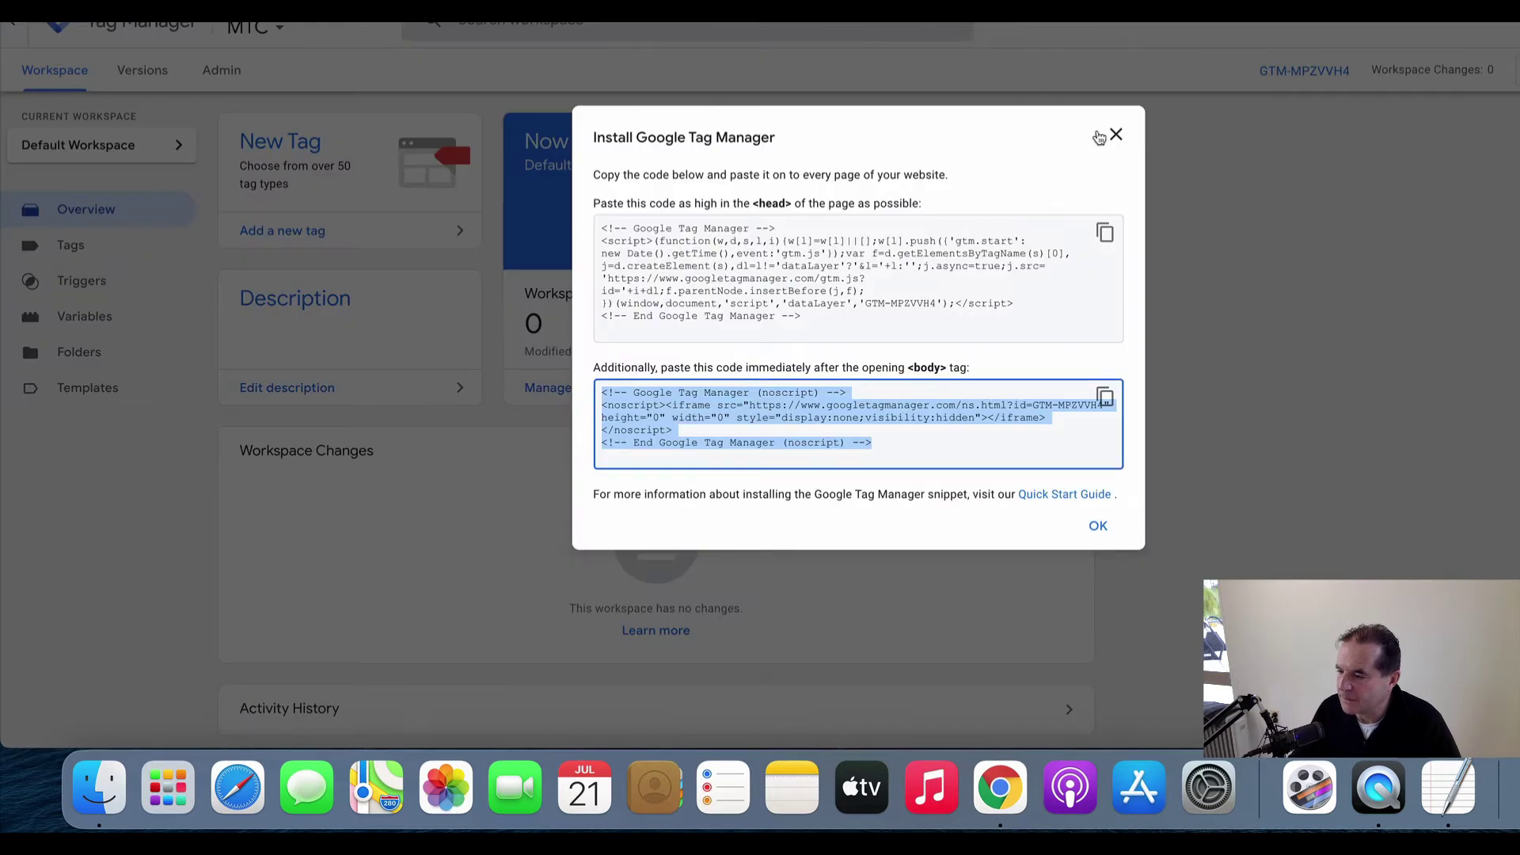
Step: Enable the Click Element, Classes, ID, Target, URL and Text built-in variables
click(1117, 134)
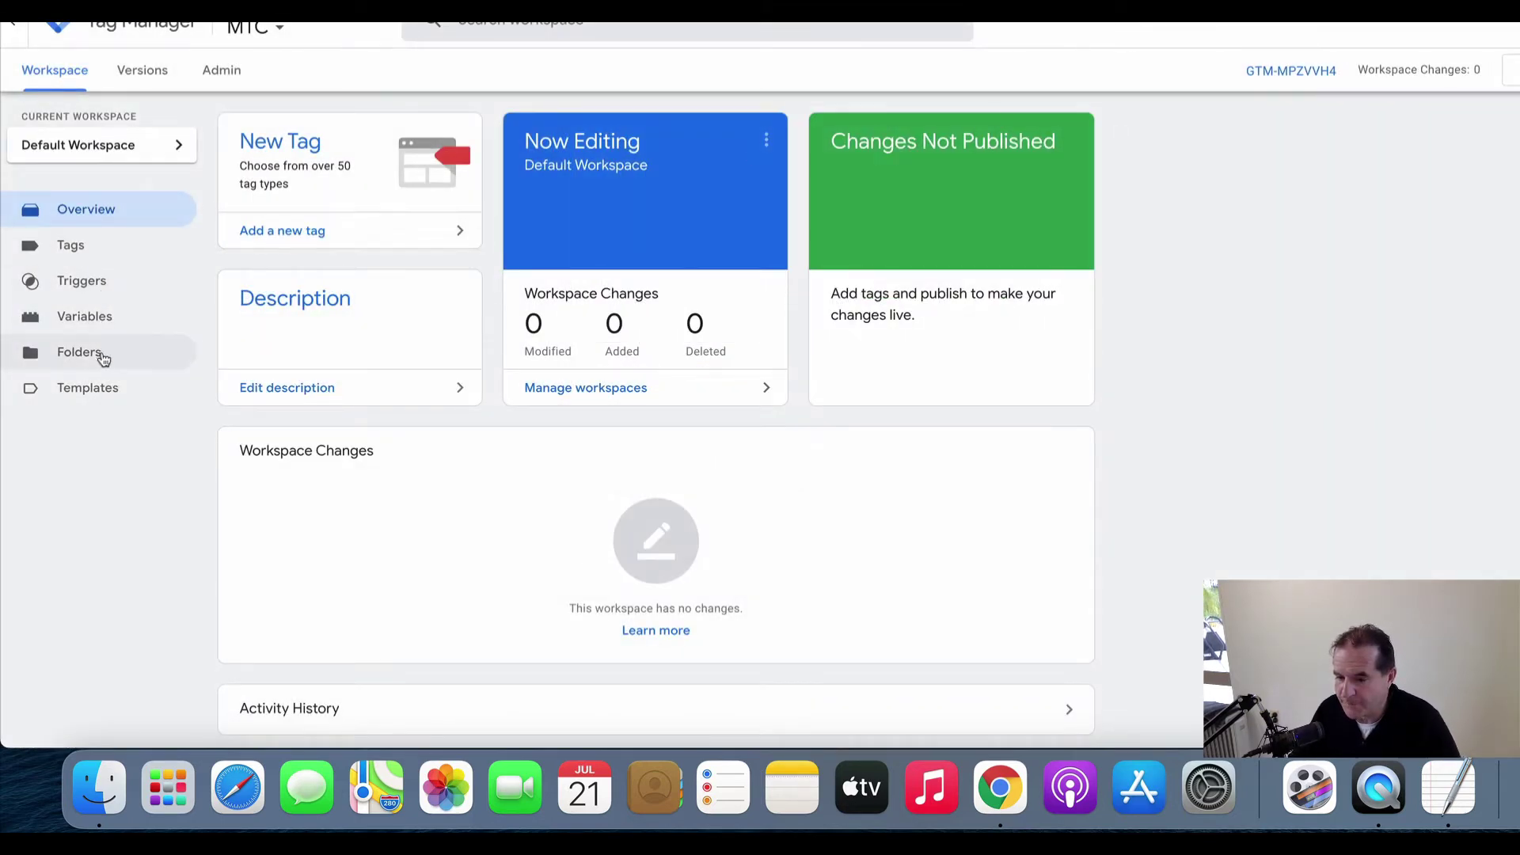
click(99, 319)
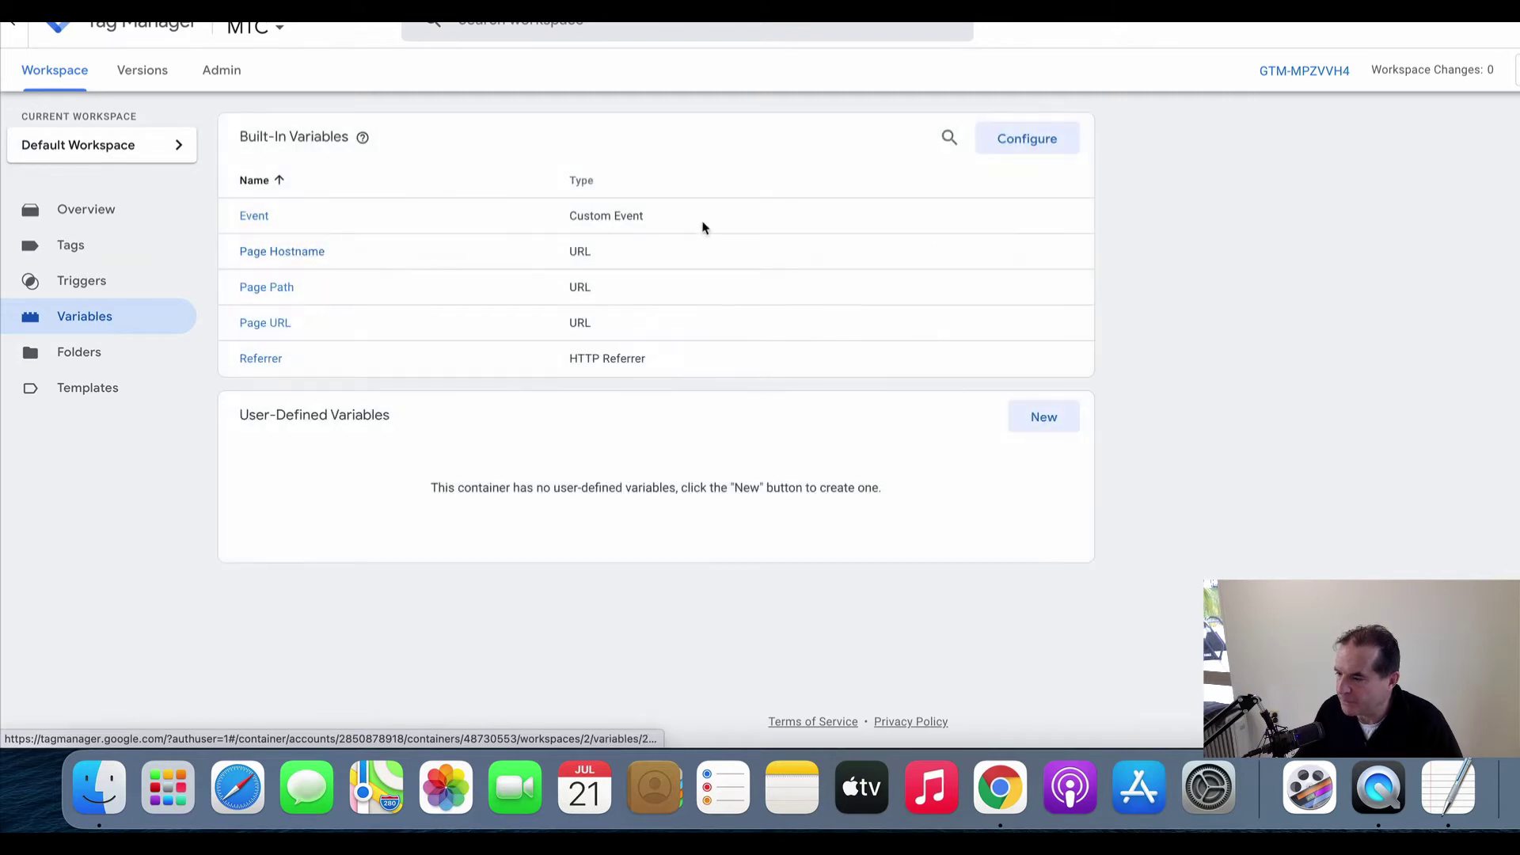
click(1026, 142)
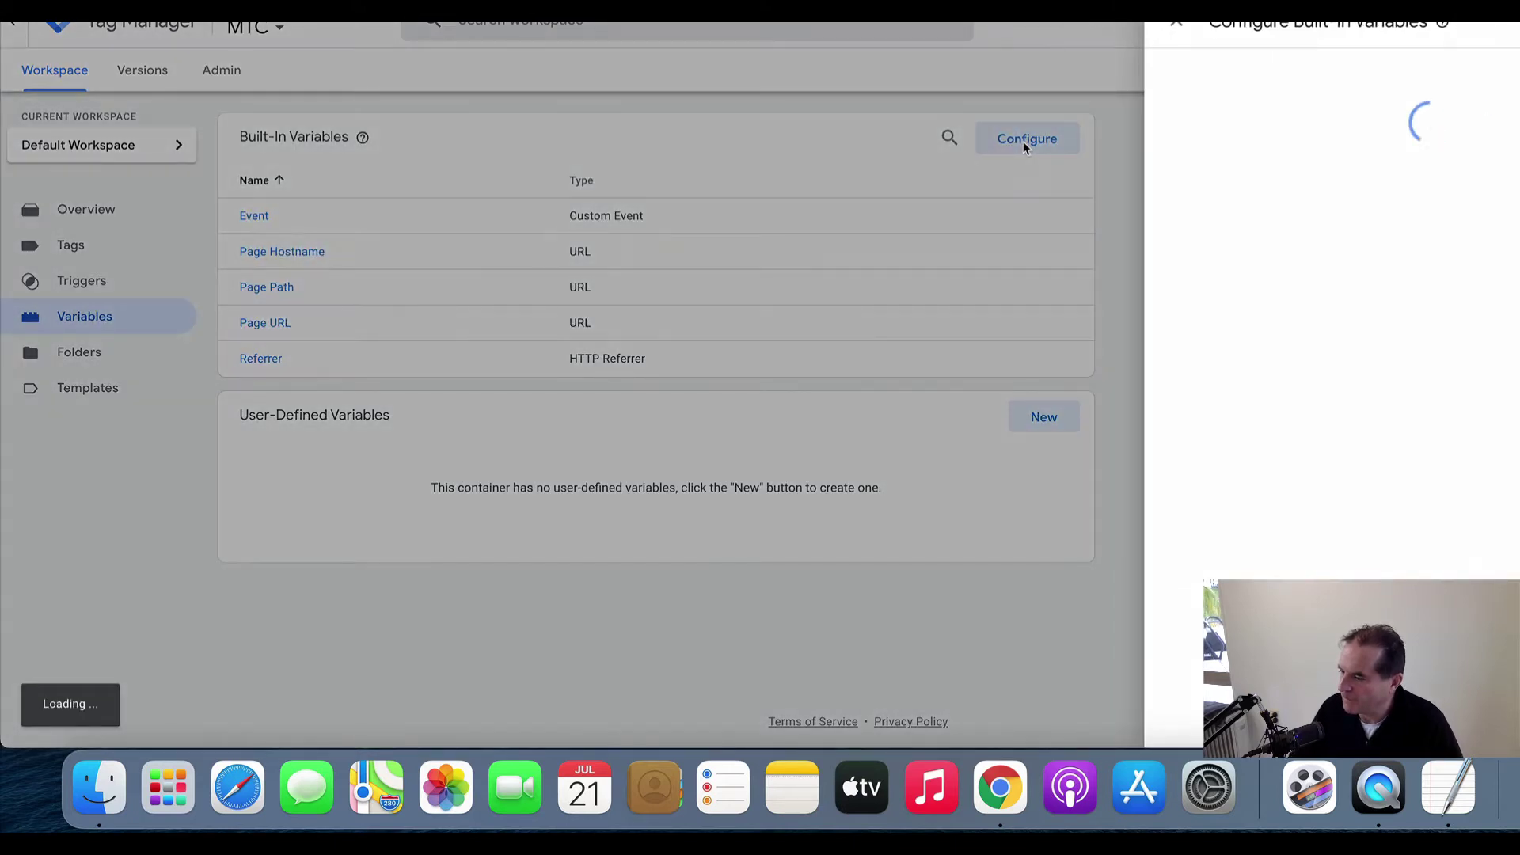
scroll(1443, 313, down, 7)
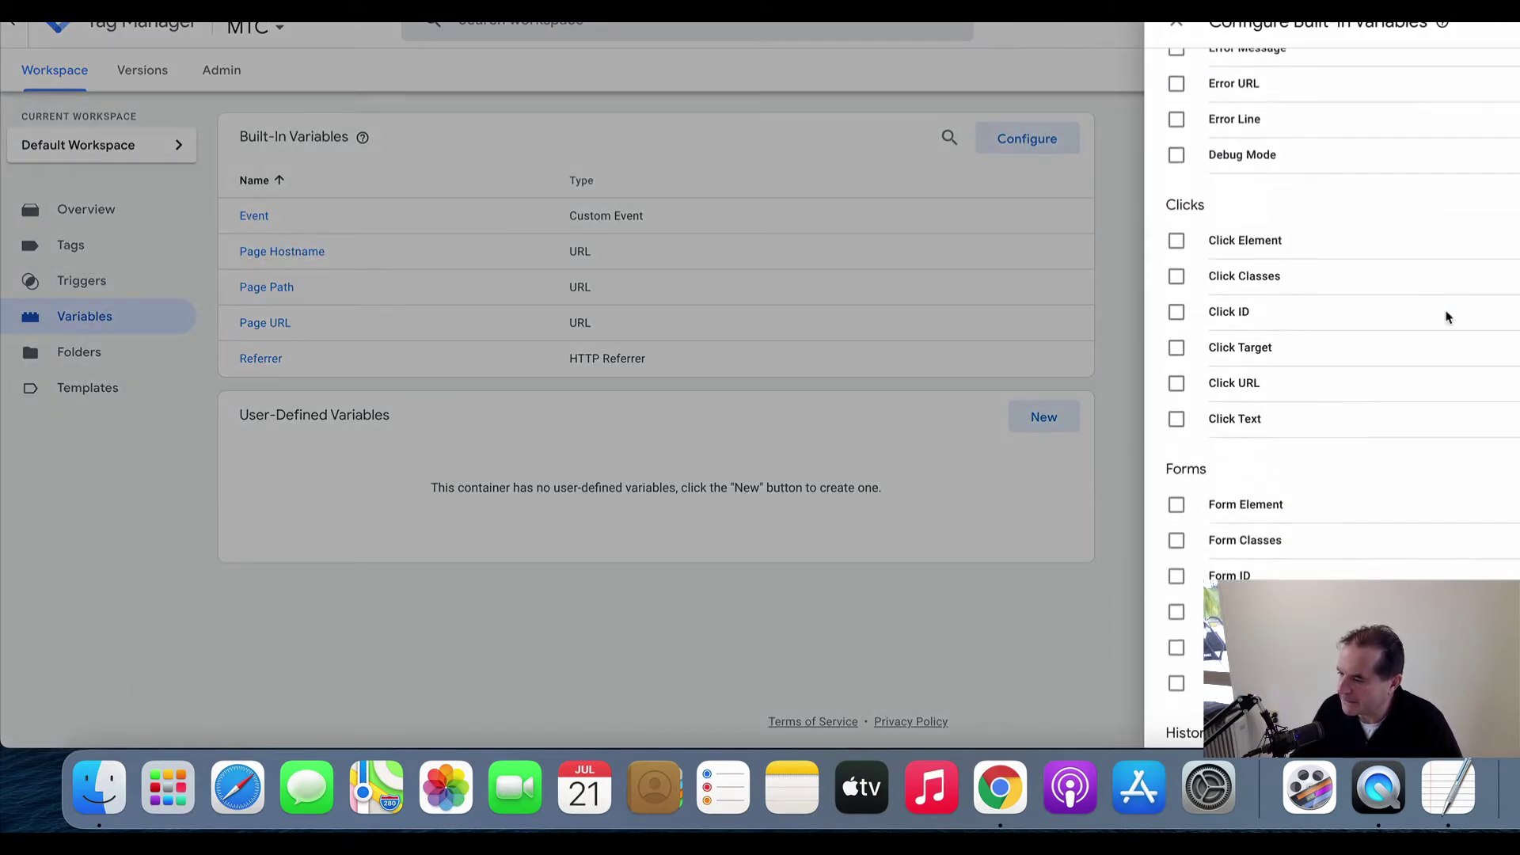
click(1177, 241)
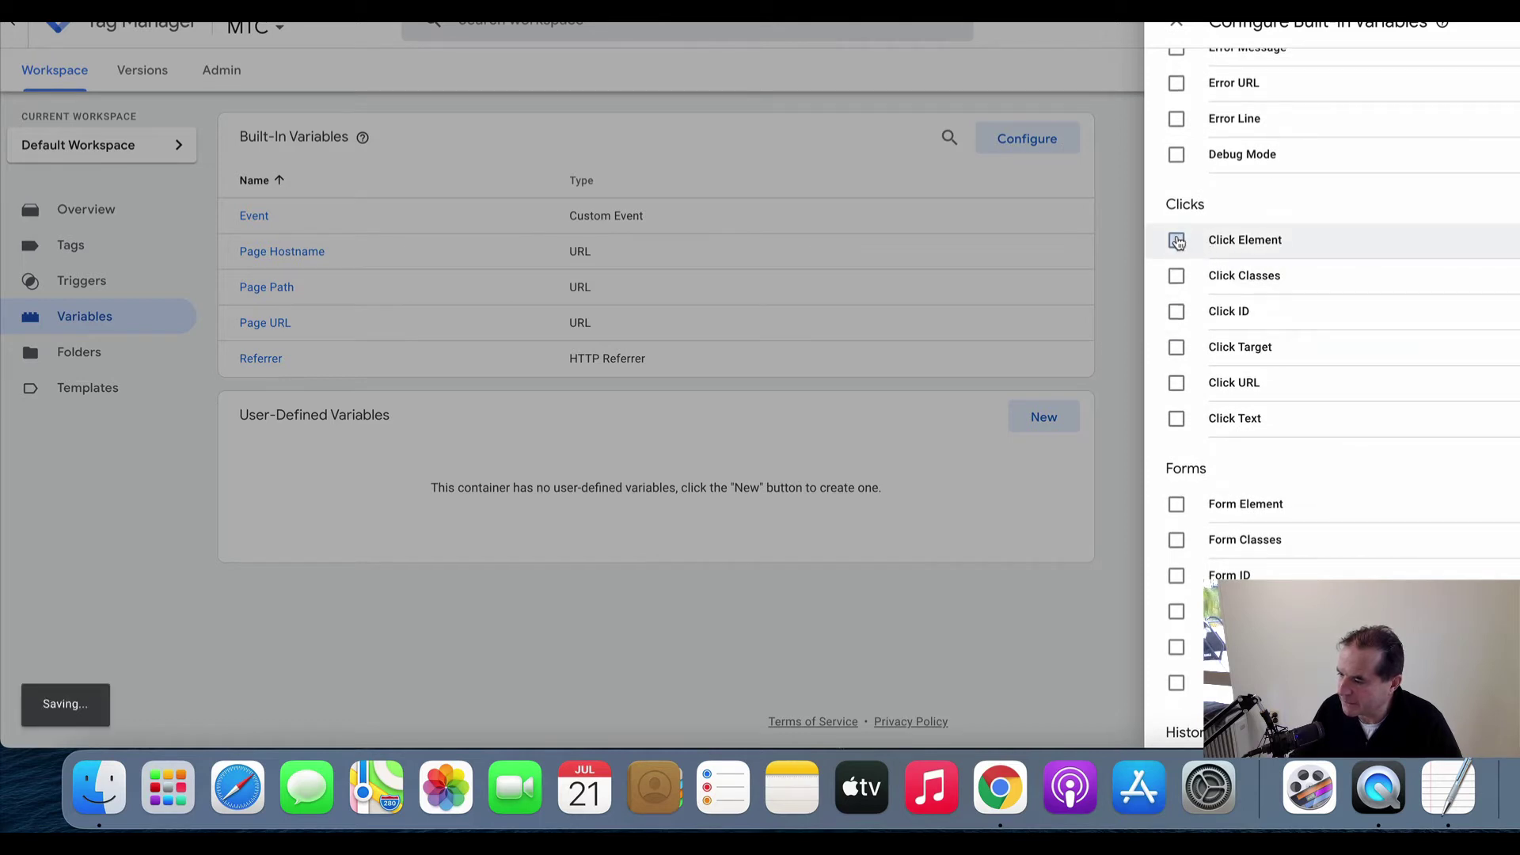
click(1178, 277)
click(1176, 312)
click(1177, 347)
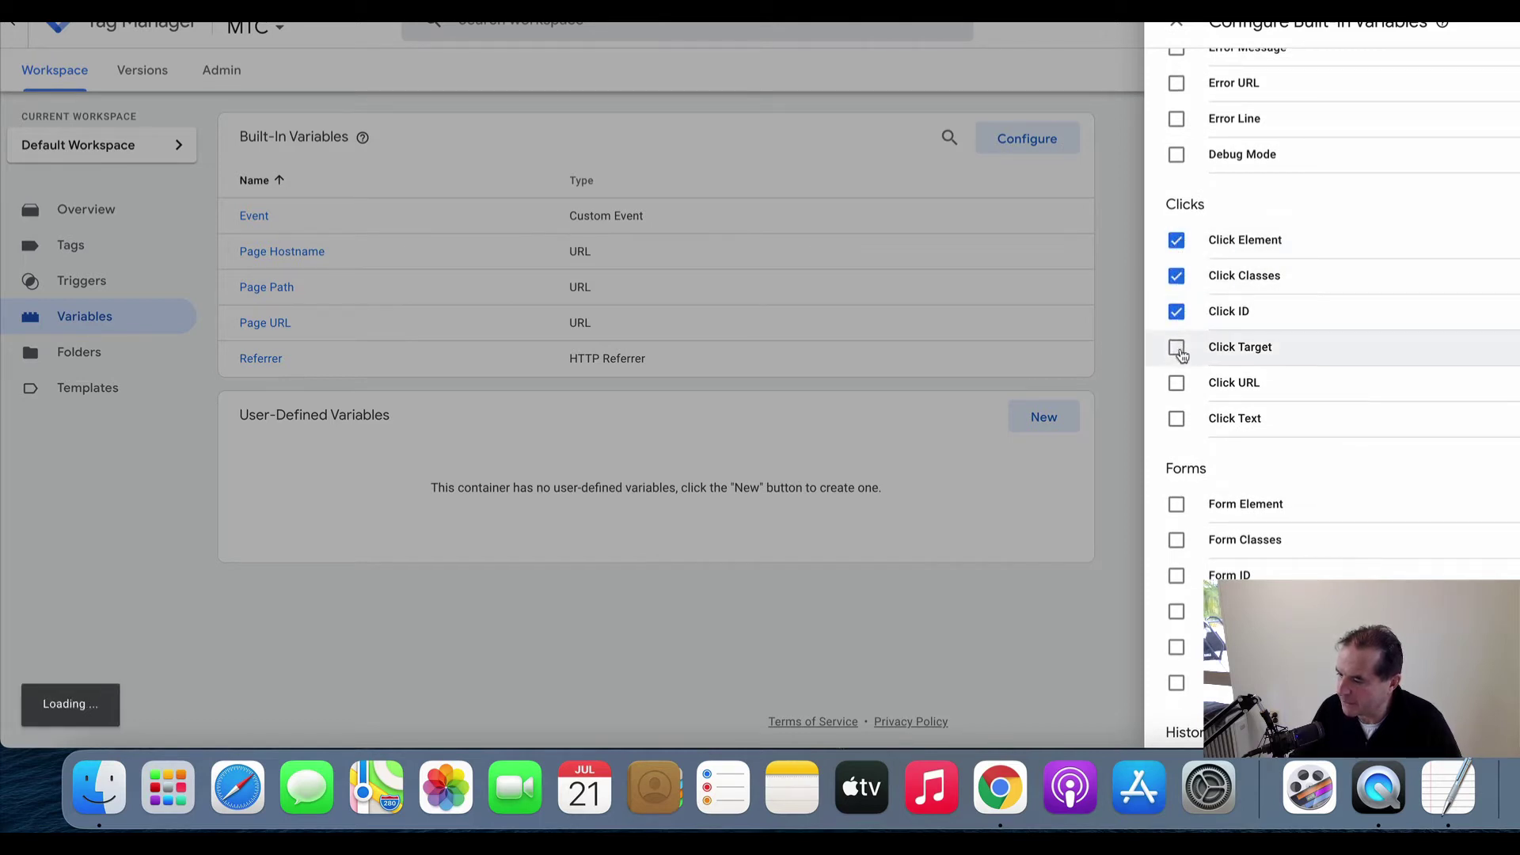
click(1177, 383)
click(1177, 418)
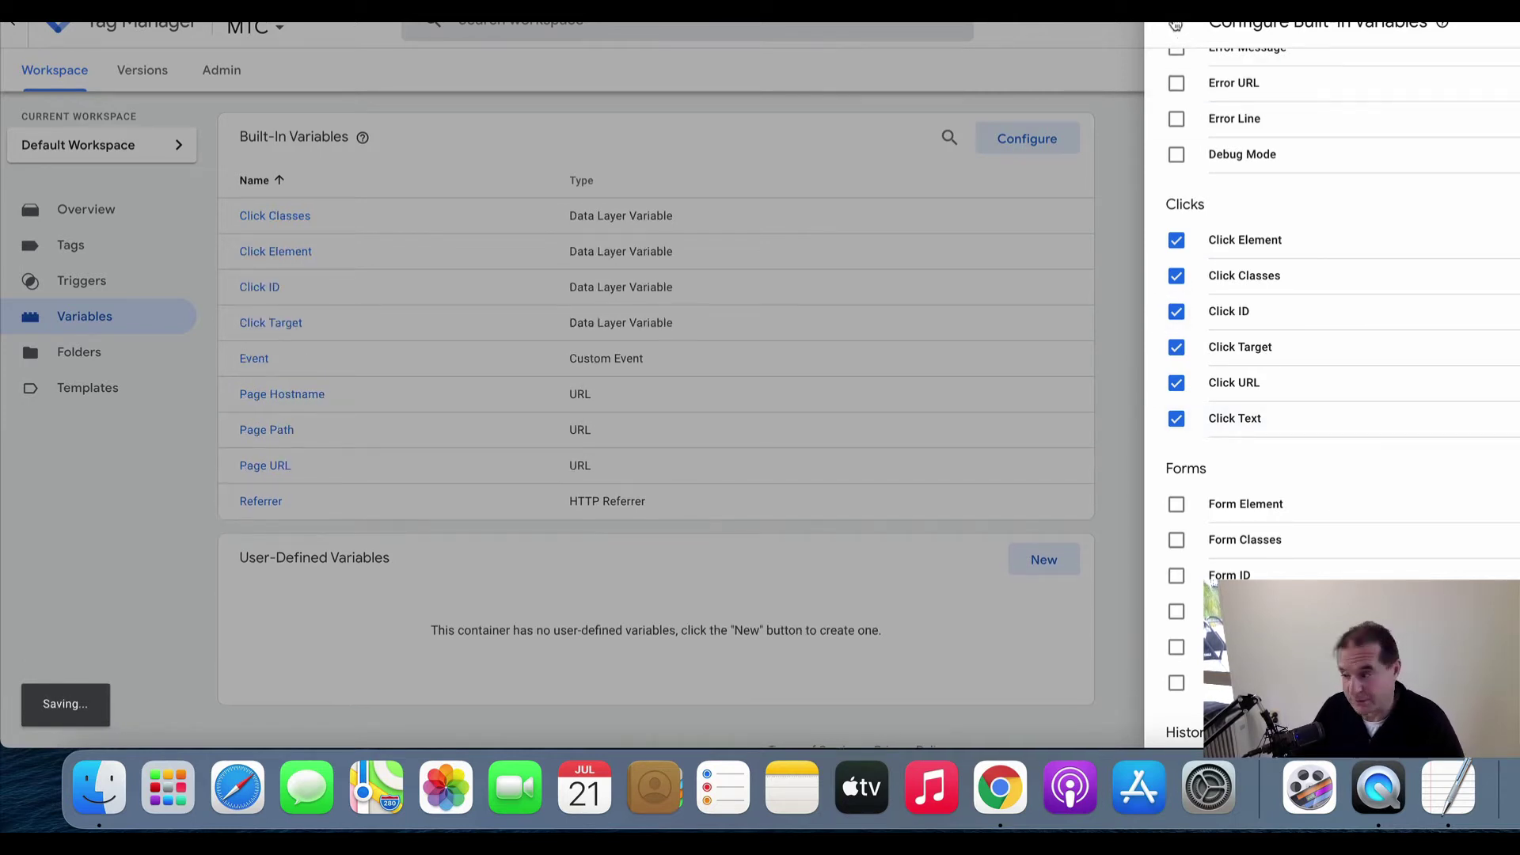
click(1175, 24)
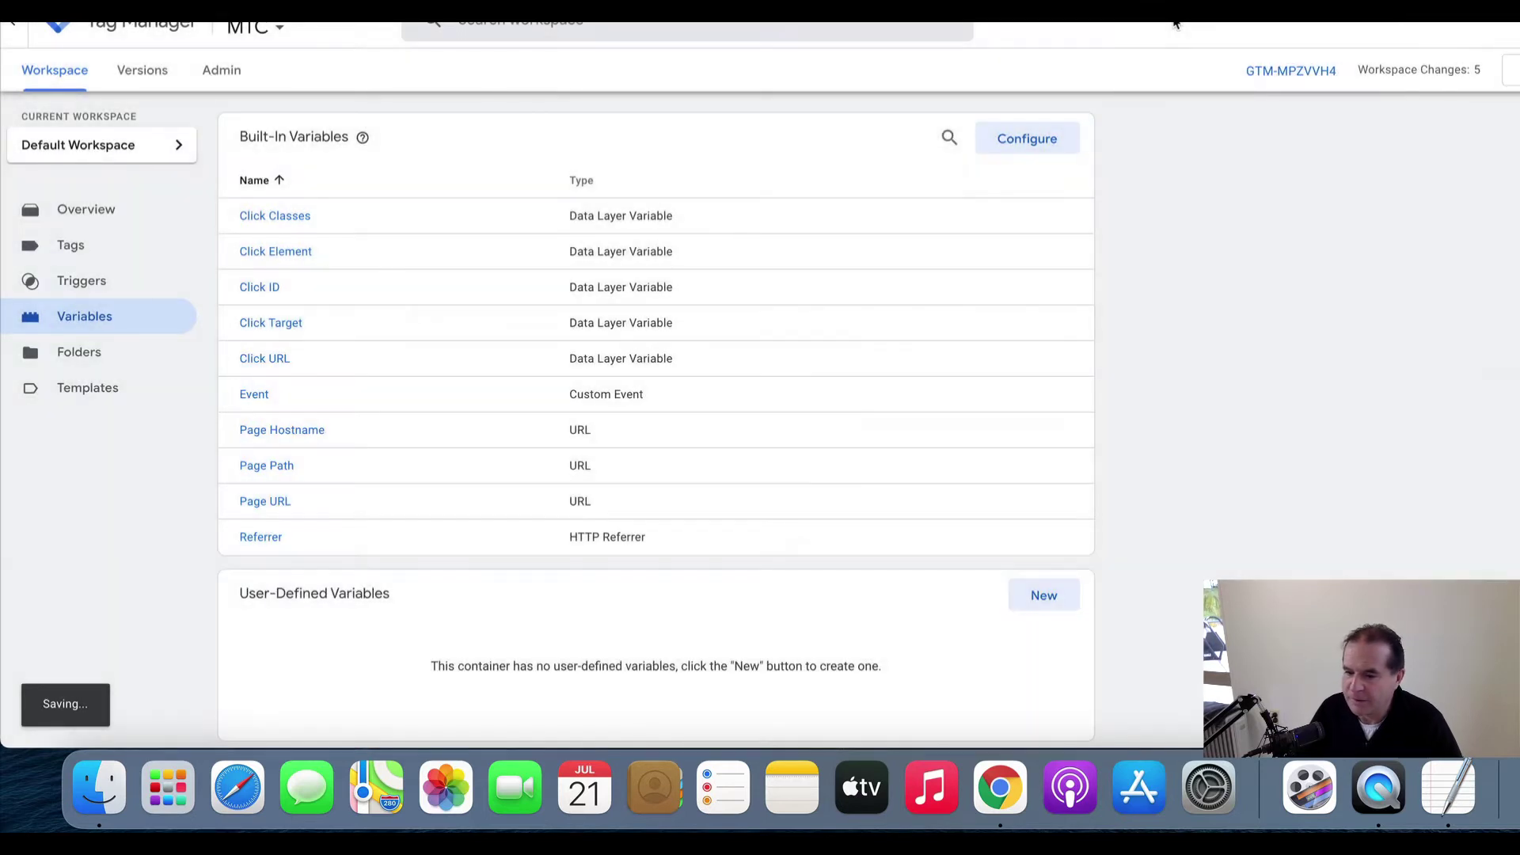
Step: Create a new tag named GA of type Google Analytics: Universal Analytics
click(134, 244)
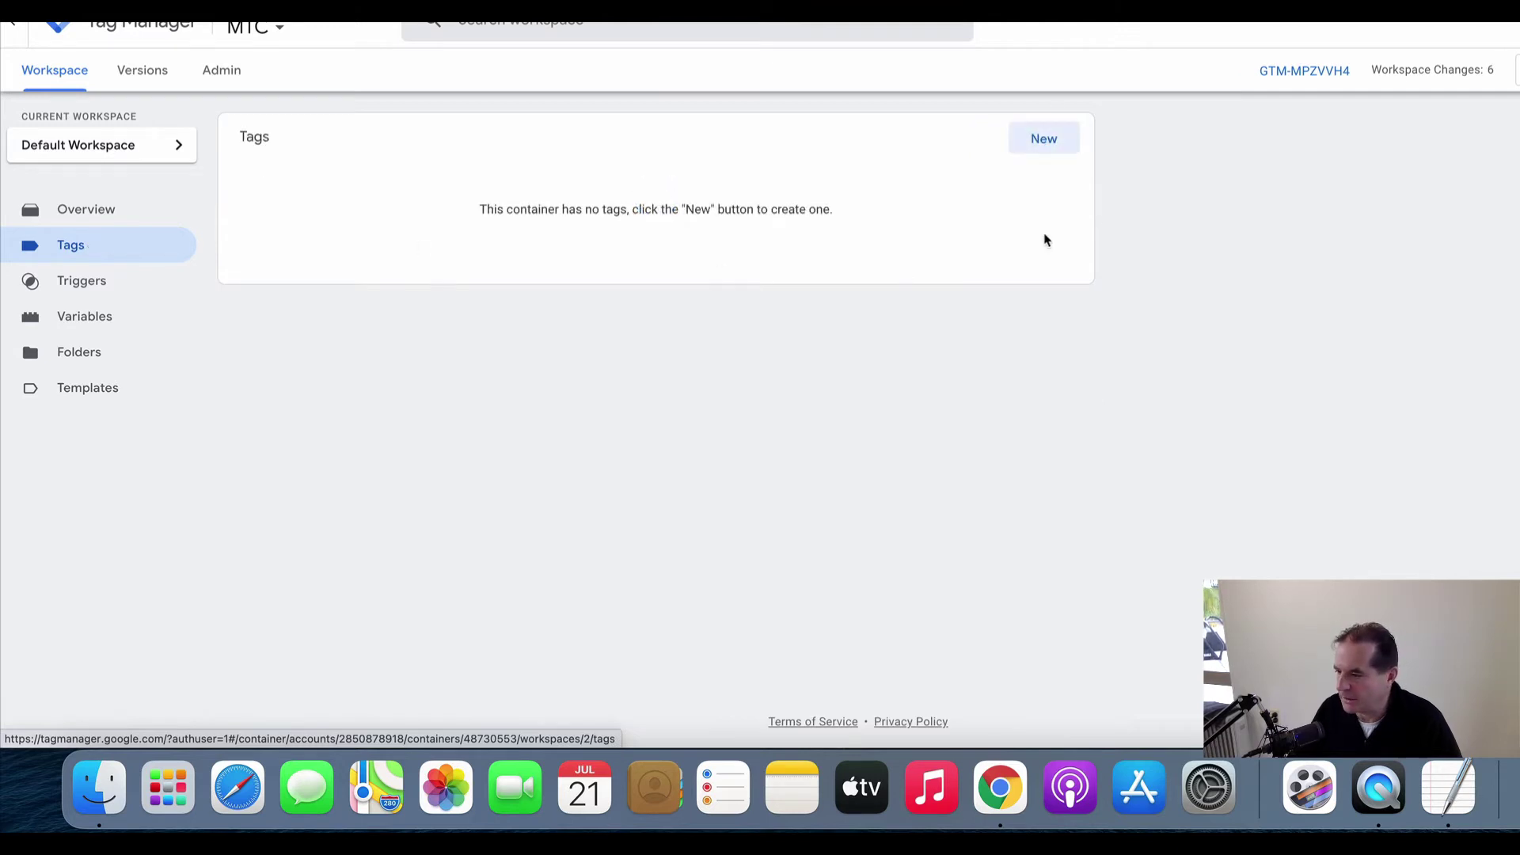
click(1045, 142)
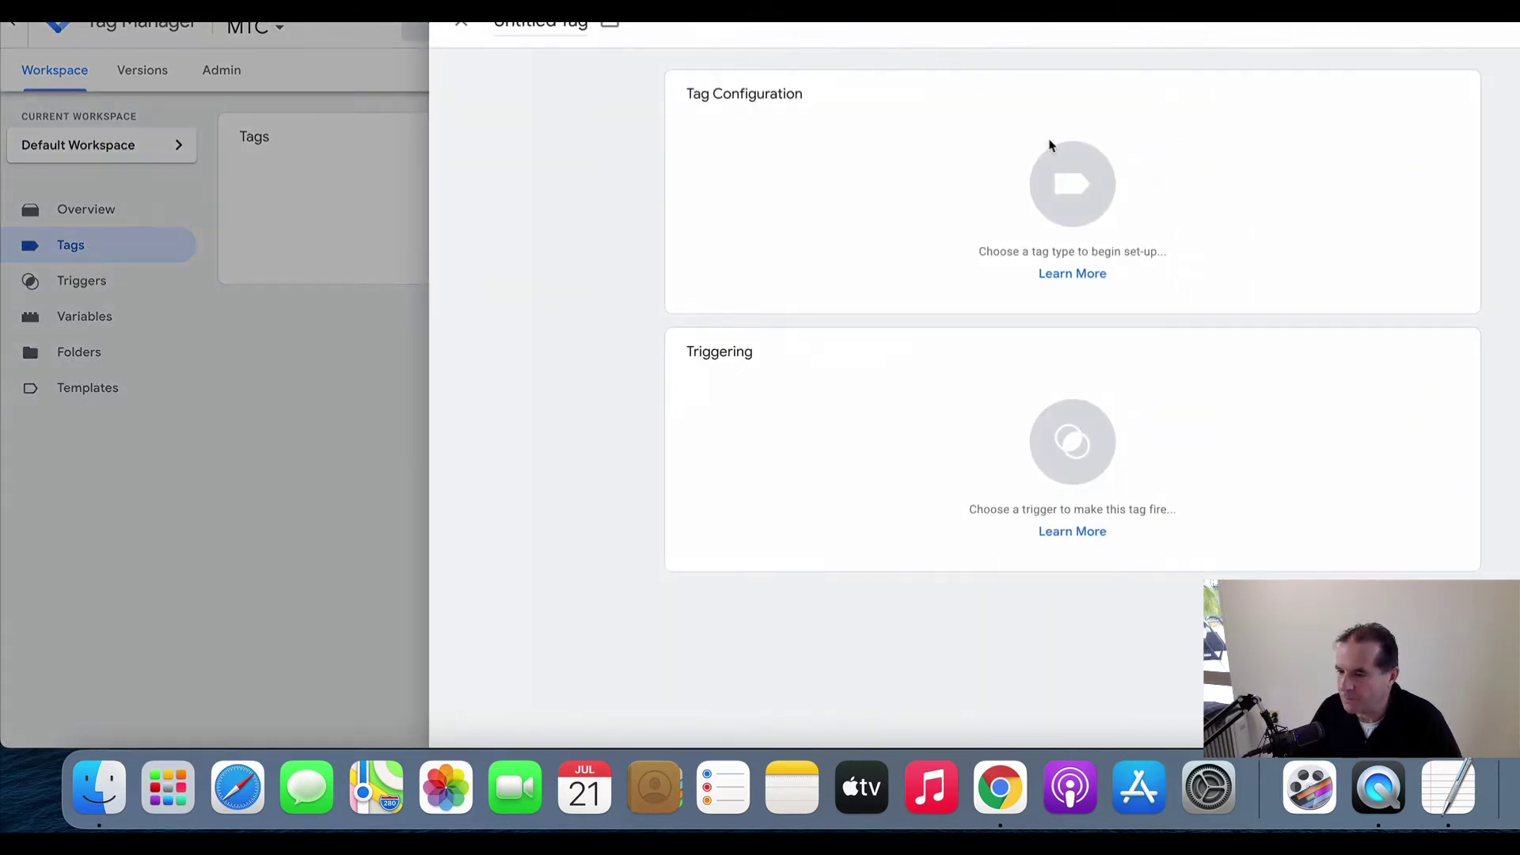
click(559, 23)
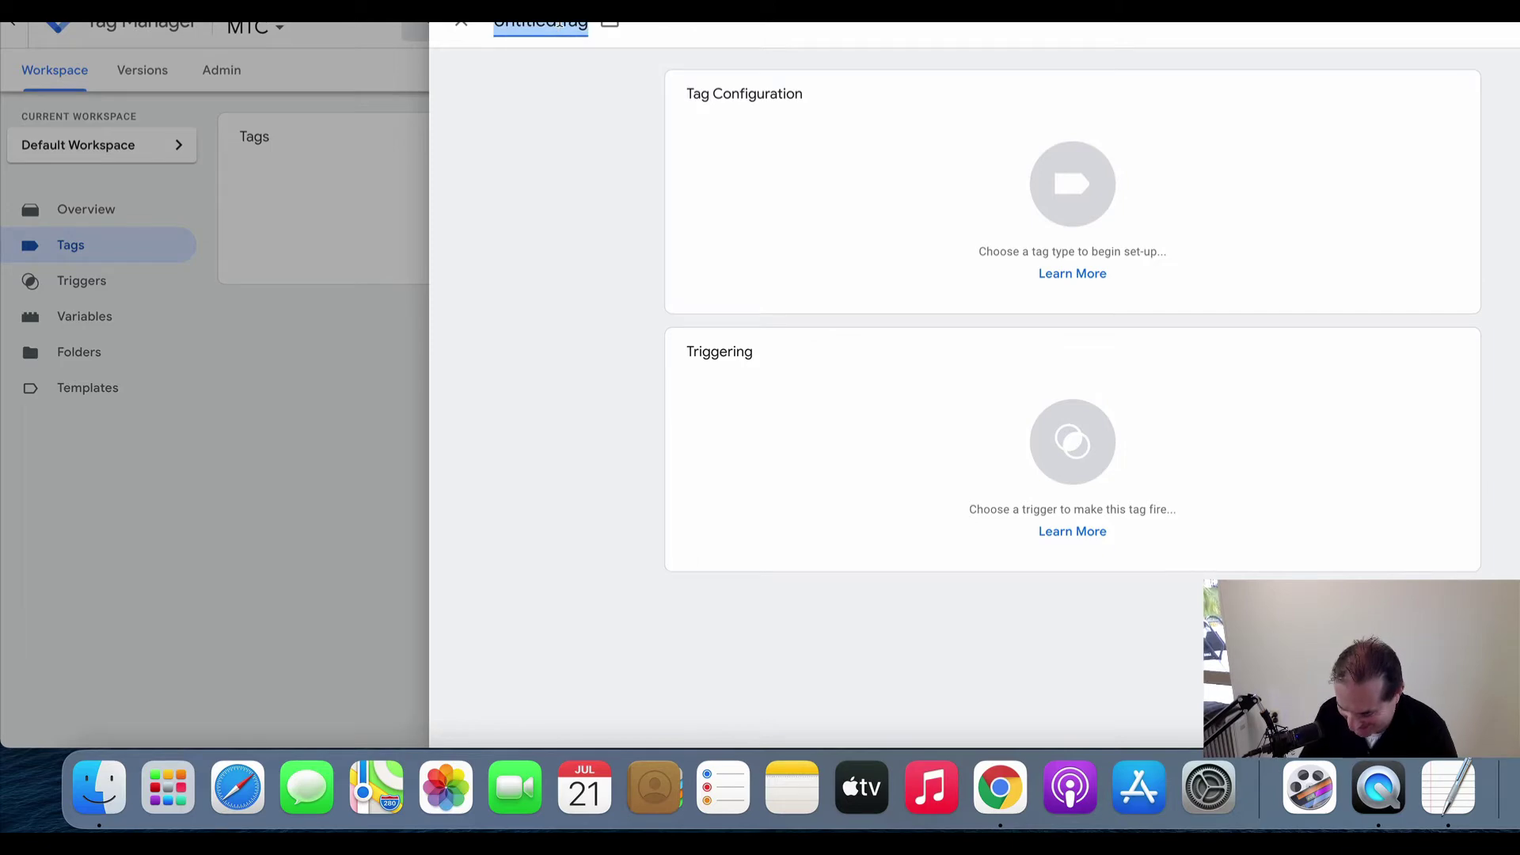
text(GA)
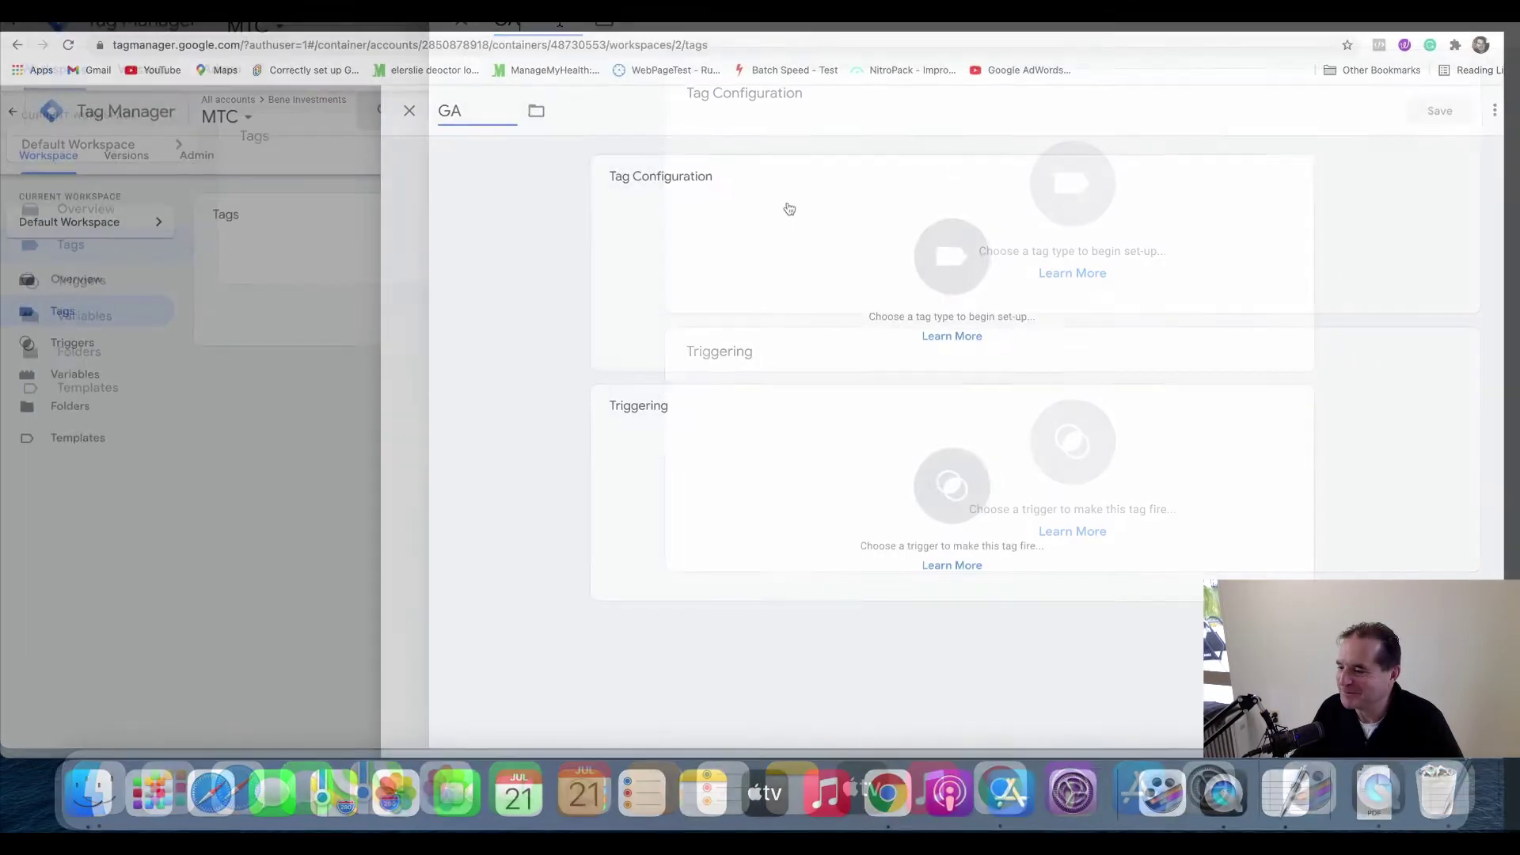
click(1076, 173)
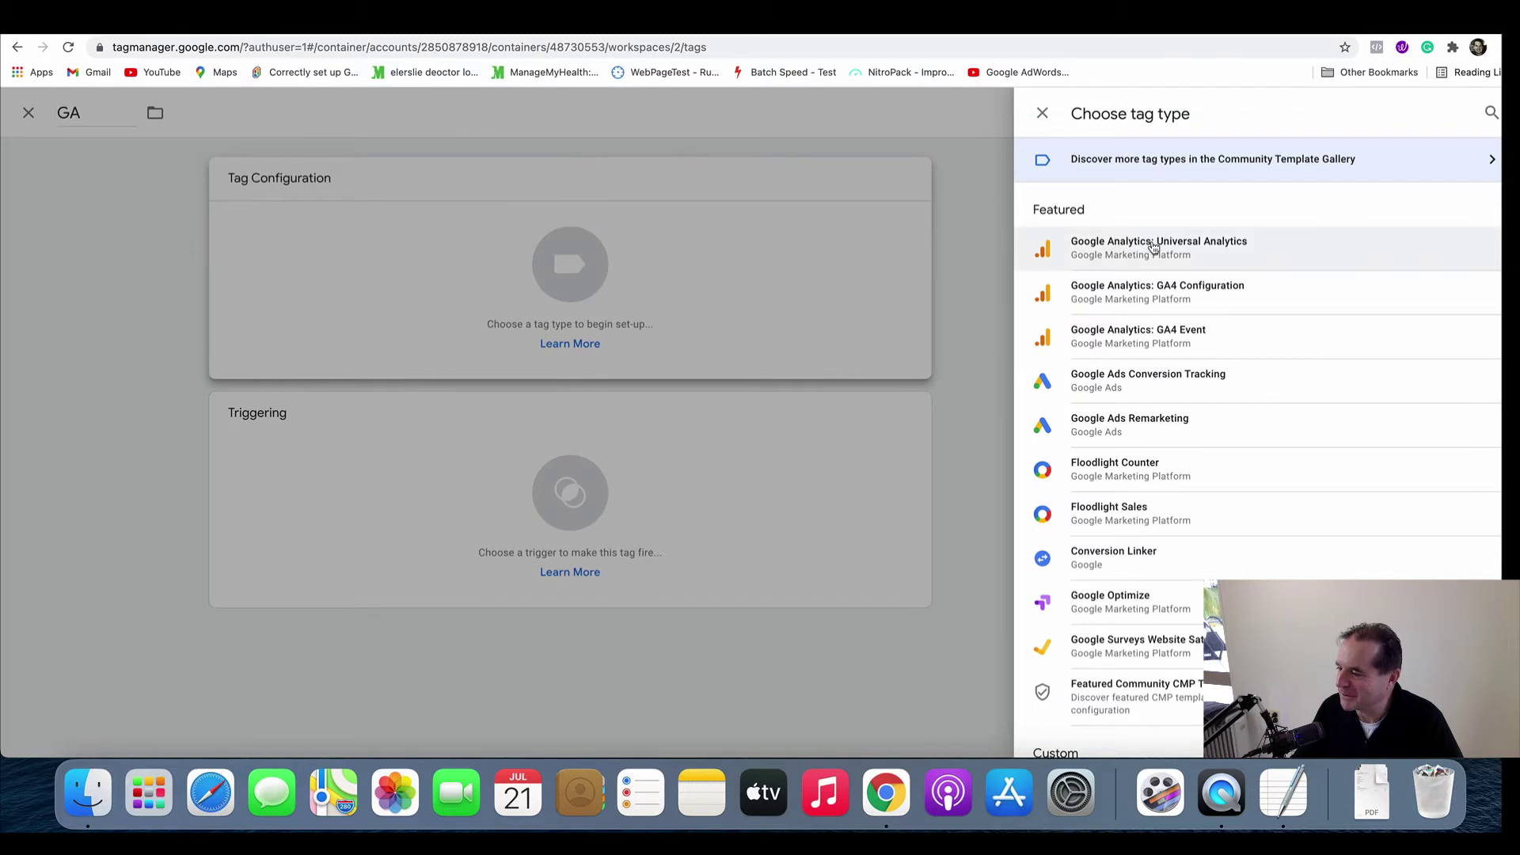
click(1154, 247)
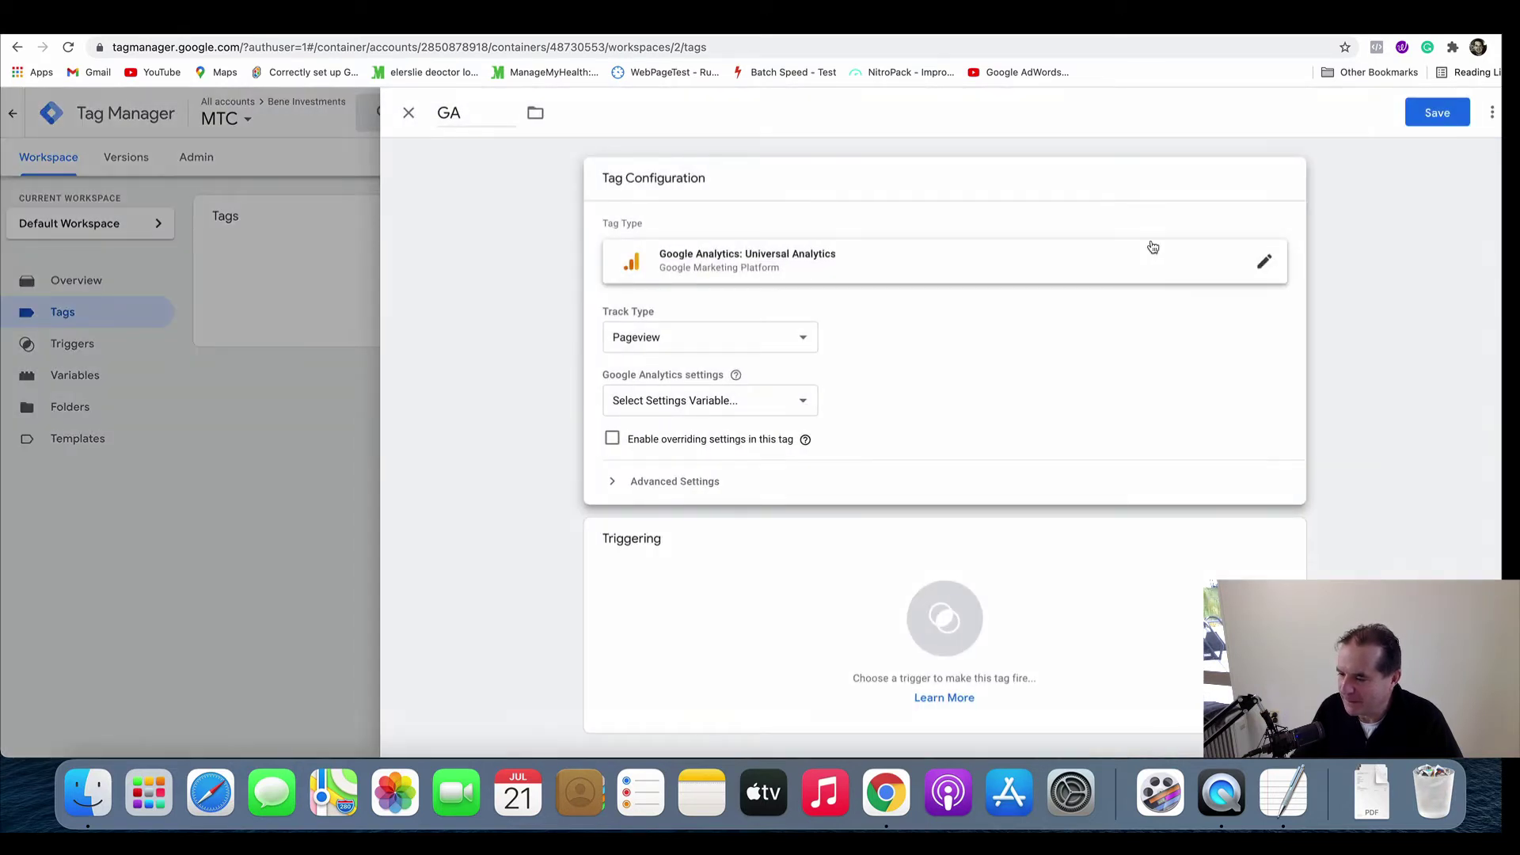
Step: Create a new Google Analytics settings variable named 'MTC Analytics NOT 4'
click(802, 402)
click(695, 437)
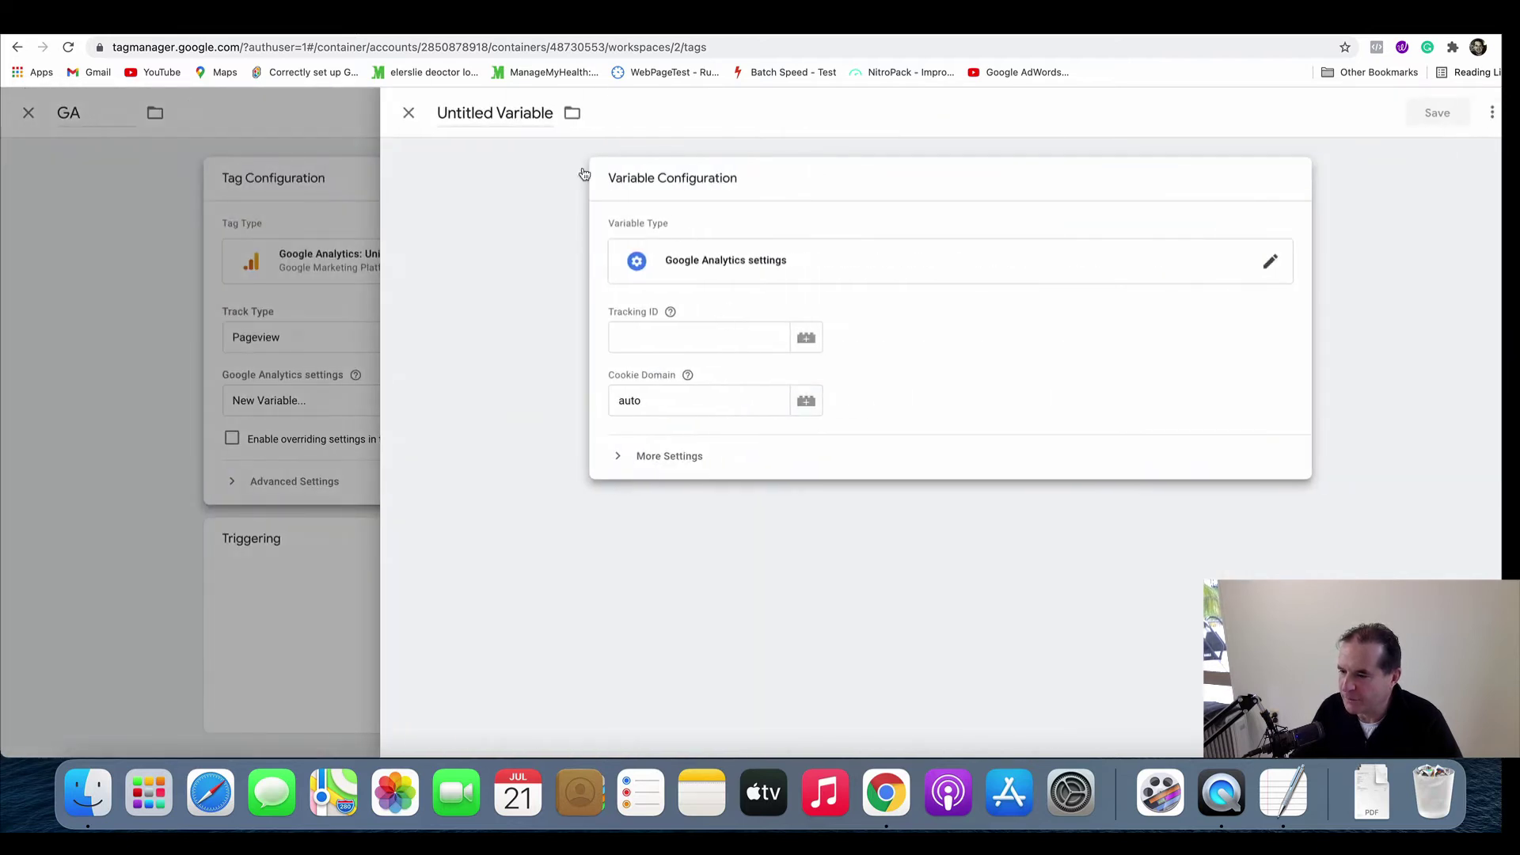
double_click(503, 112)
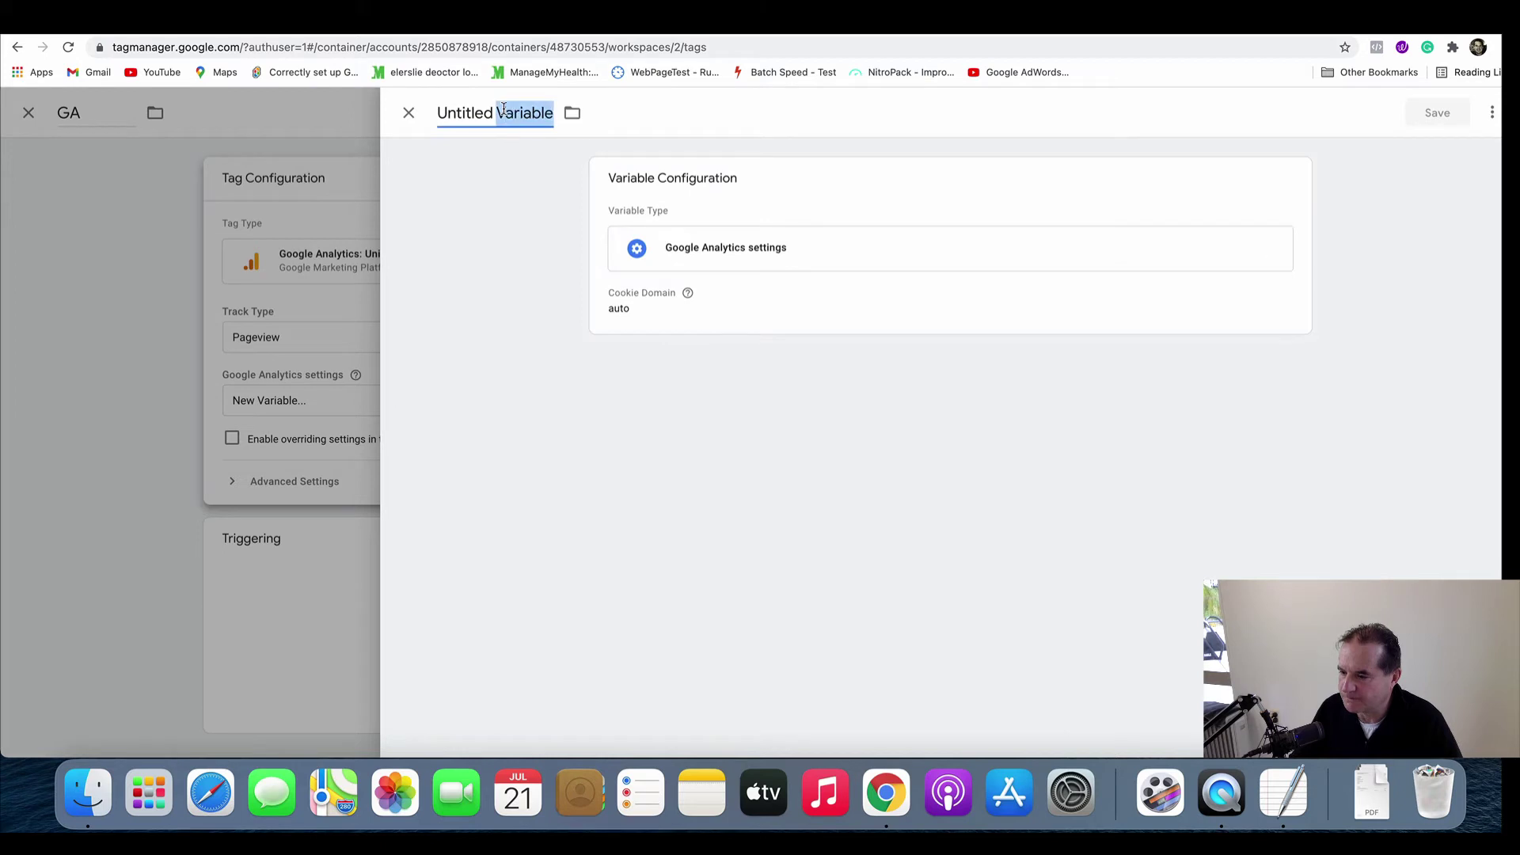
triple_click(504, 112)
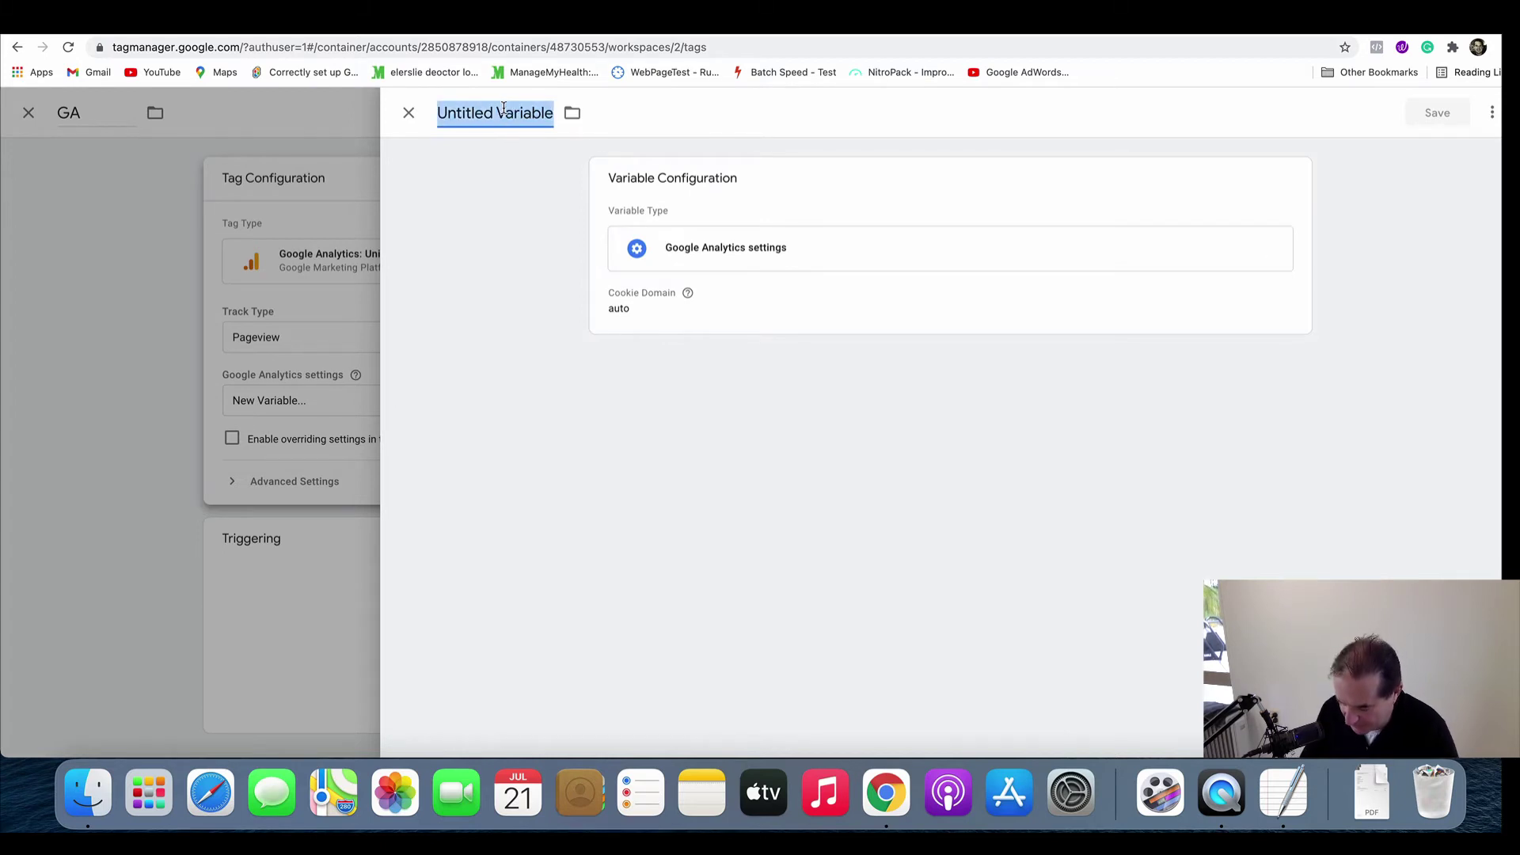
text(MTC )
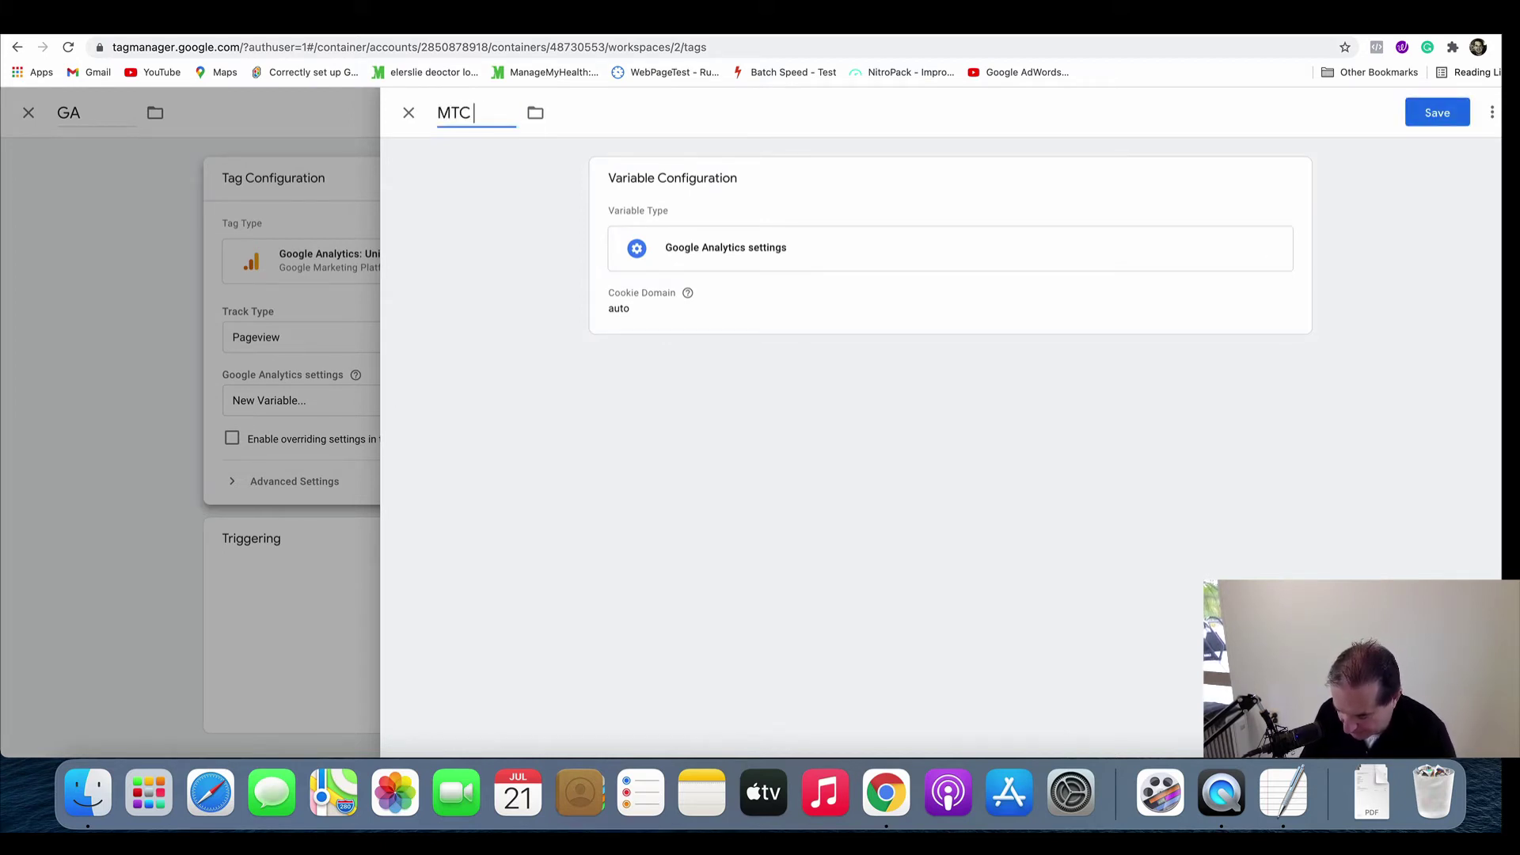
text(Analytics)
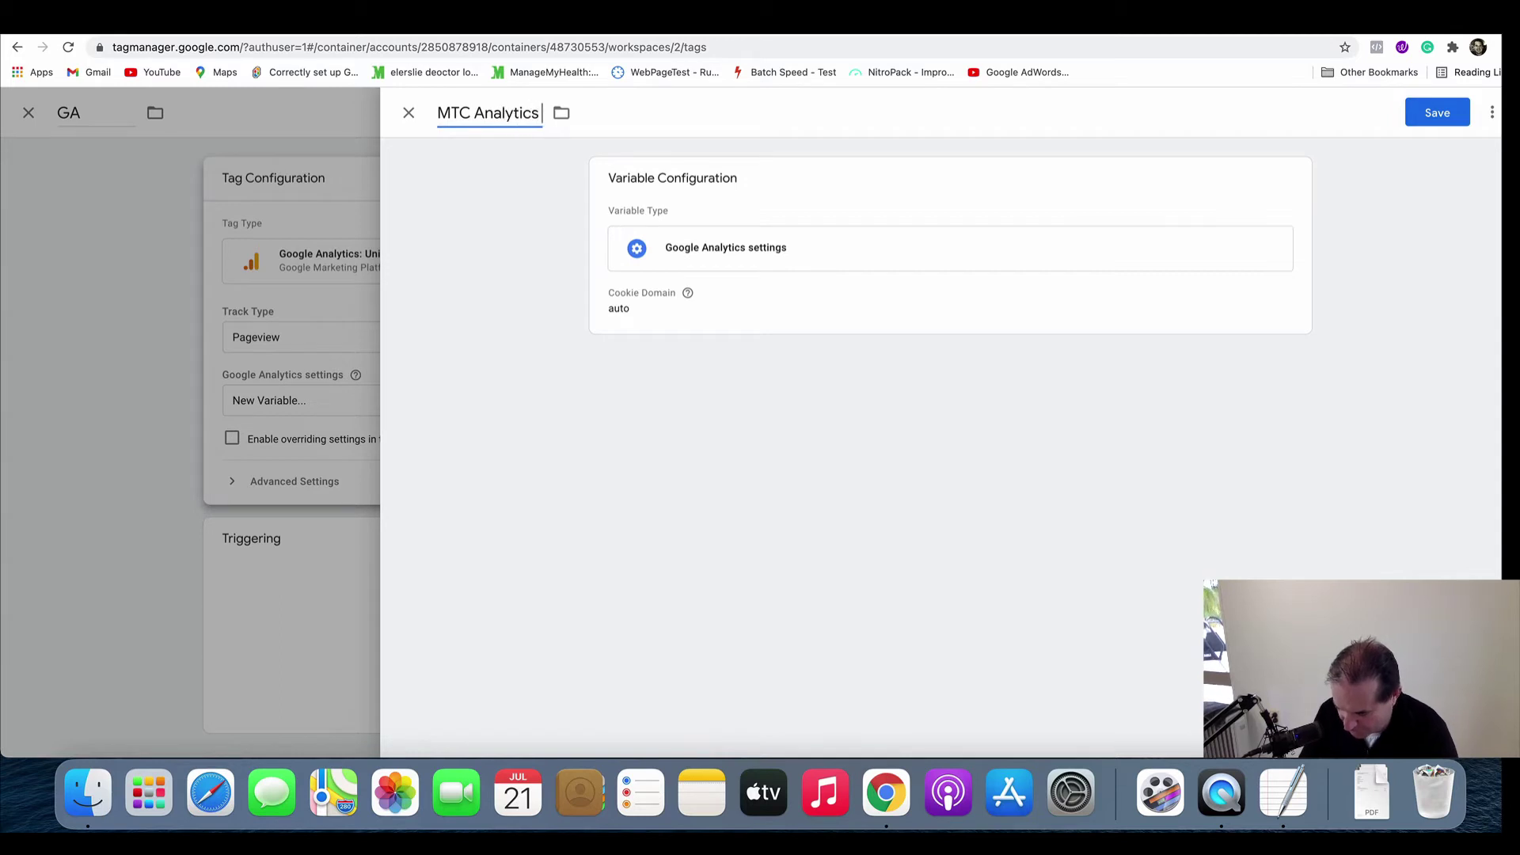
text( NOT 4)
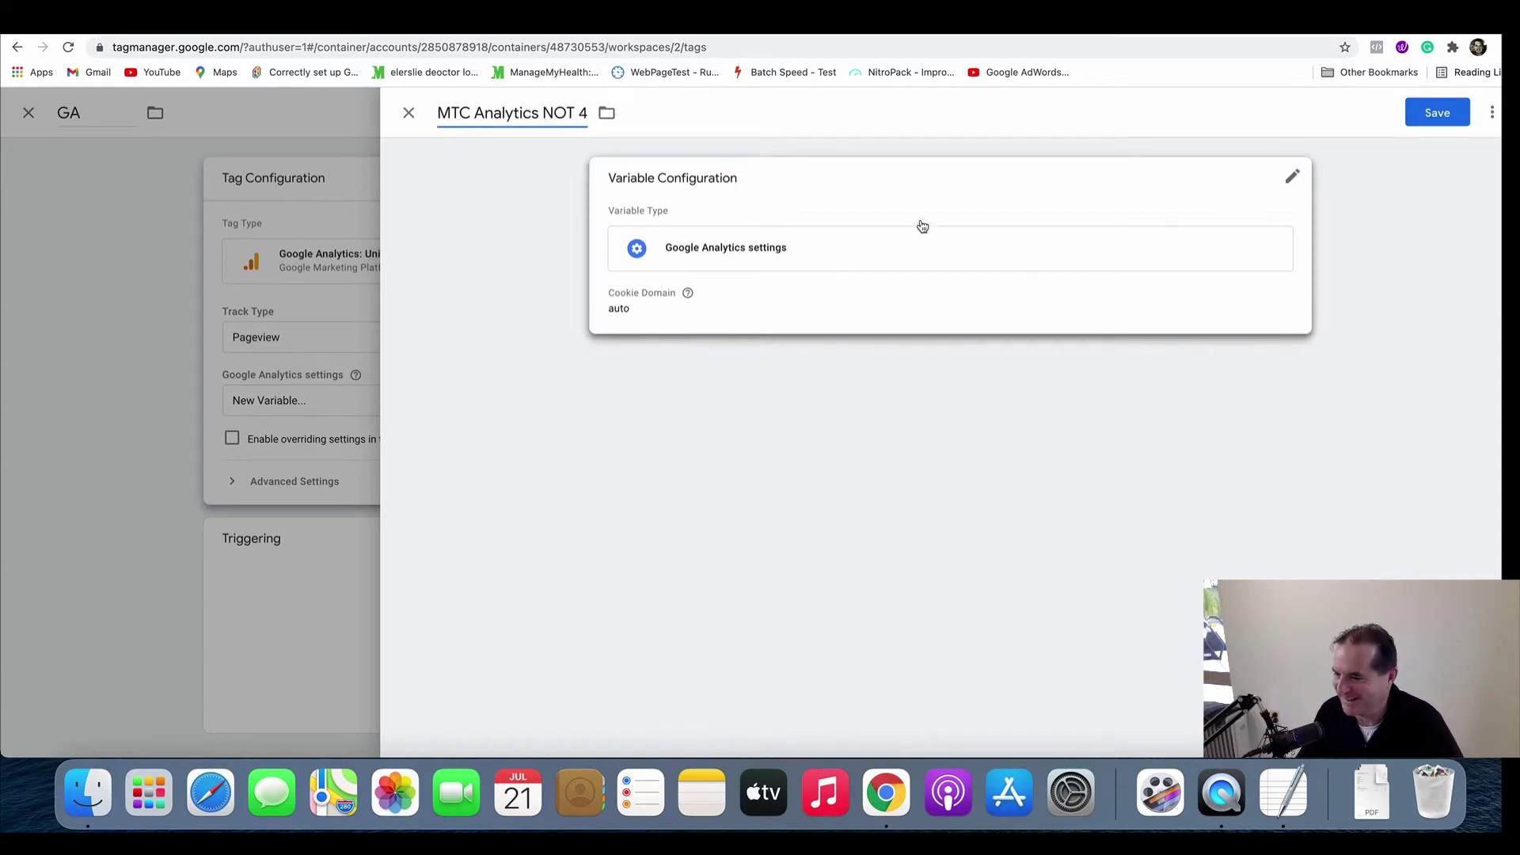
Step: Paste the property's tracking ID into the variable's Tracking ID field and save it
click(1435, 111)
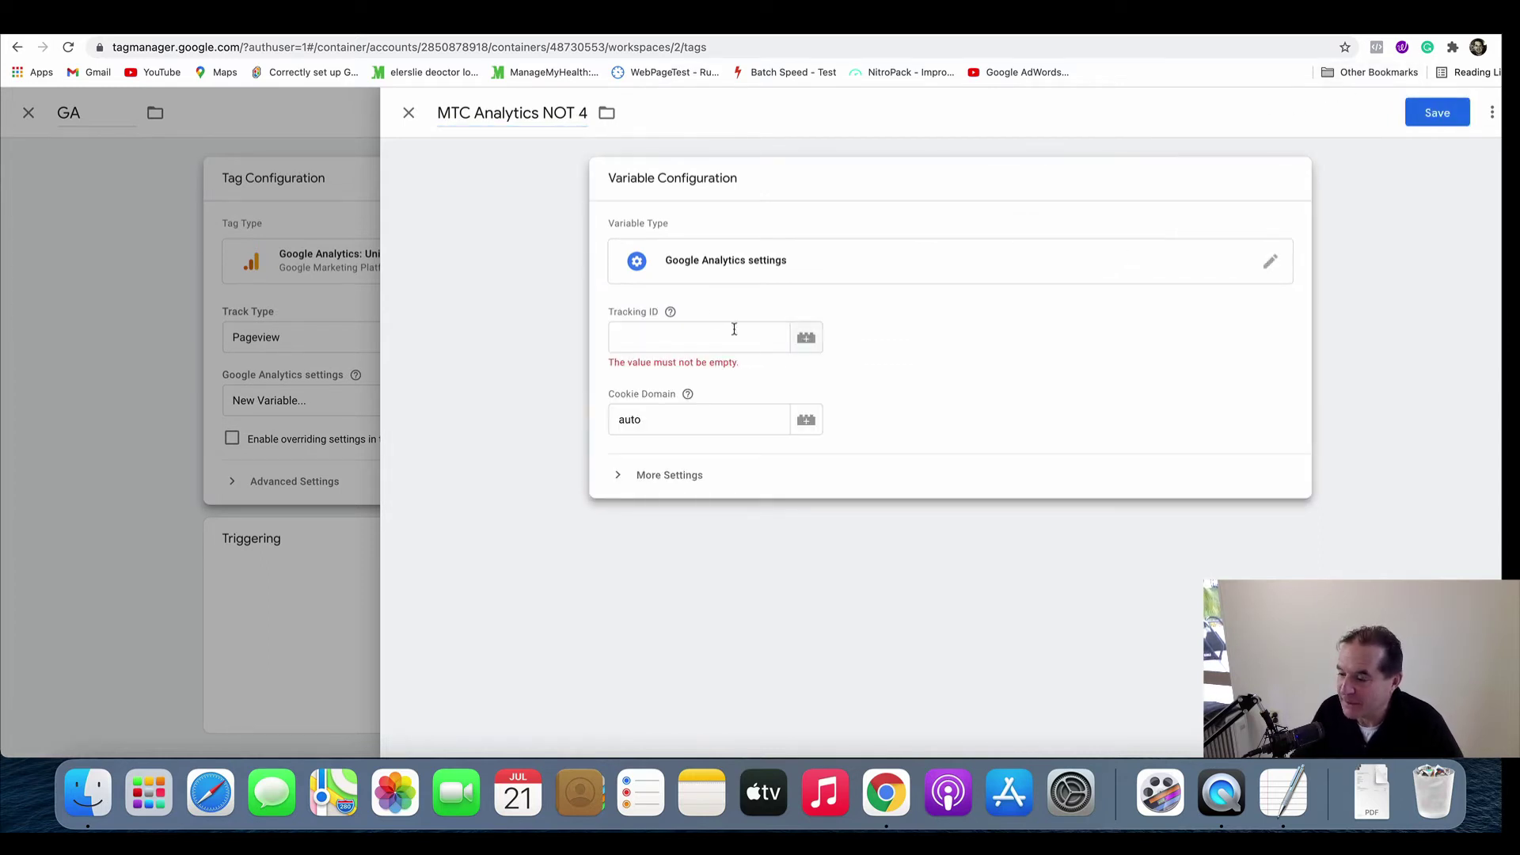
click(735, 340)
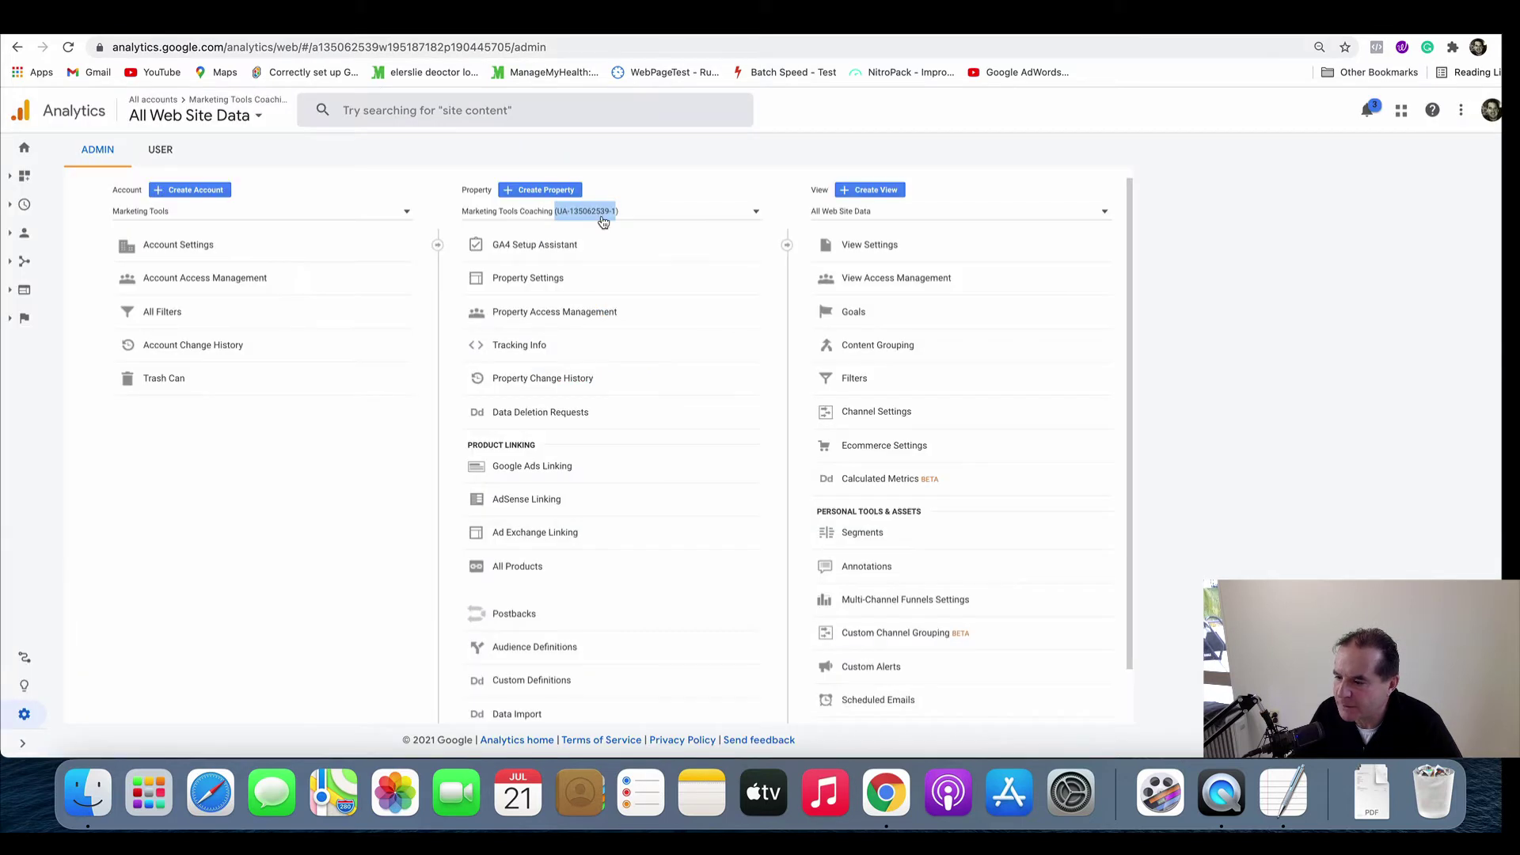
right_click(602, 212)
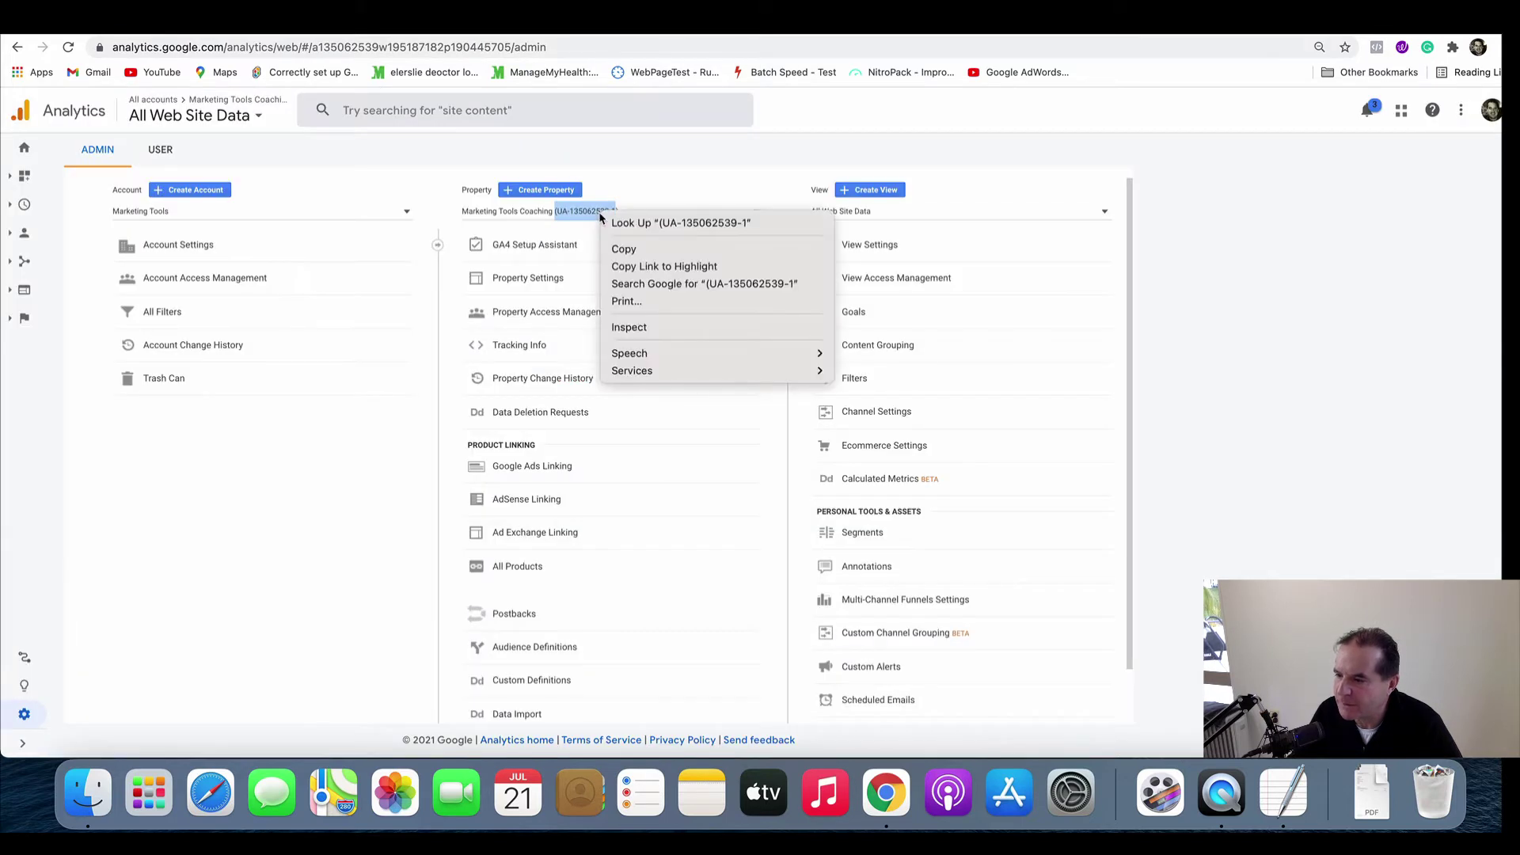
click(631, 250)
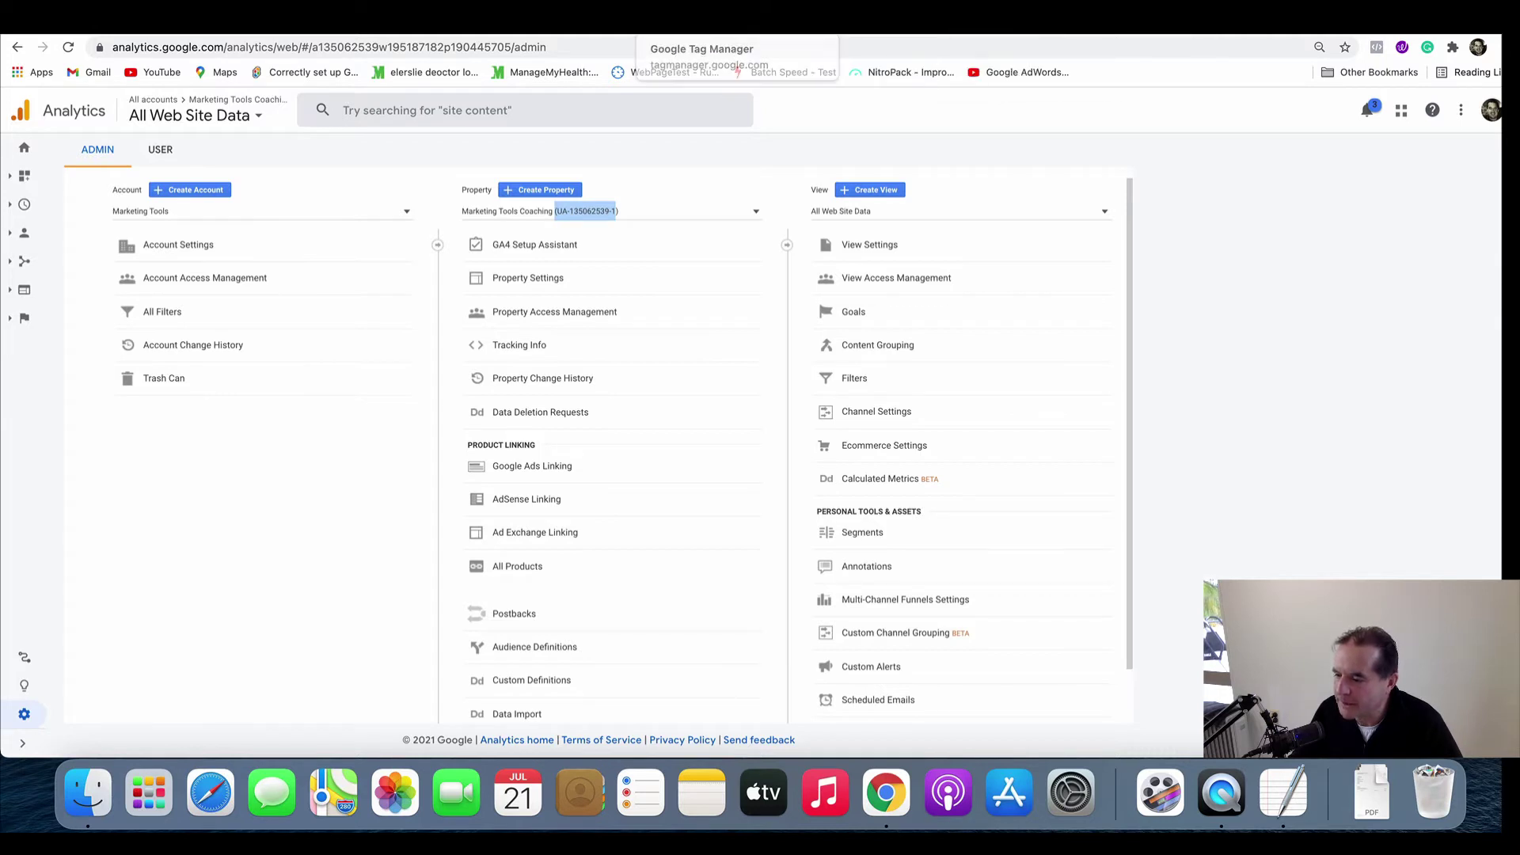
click(760, 18)
key(super+v)
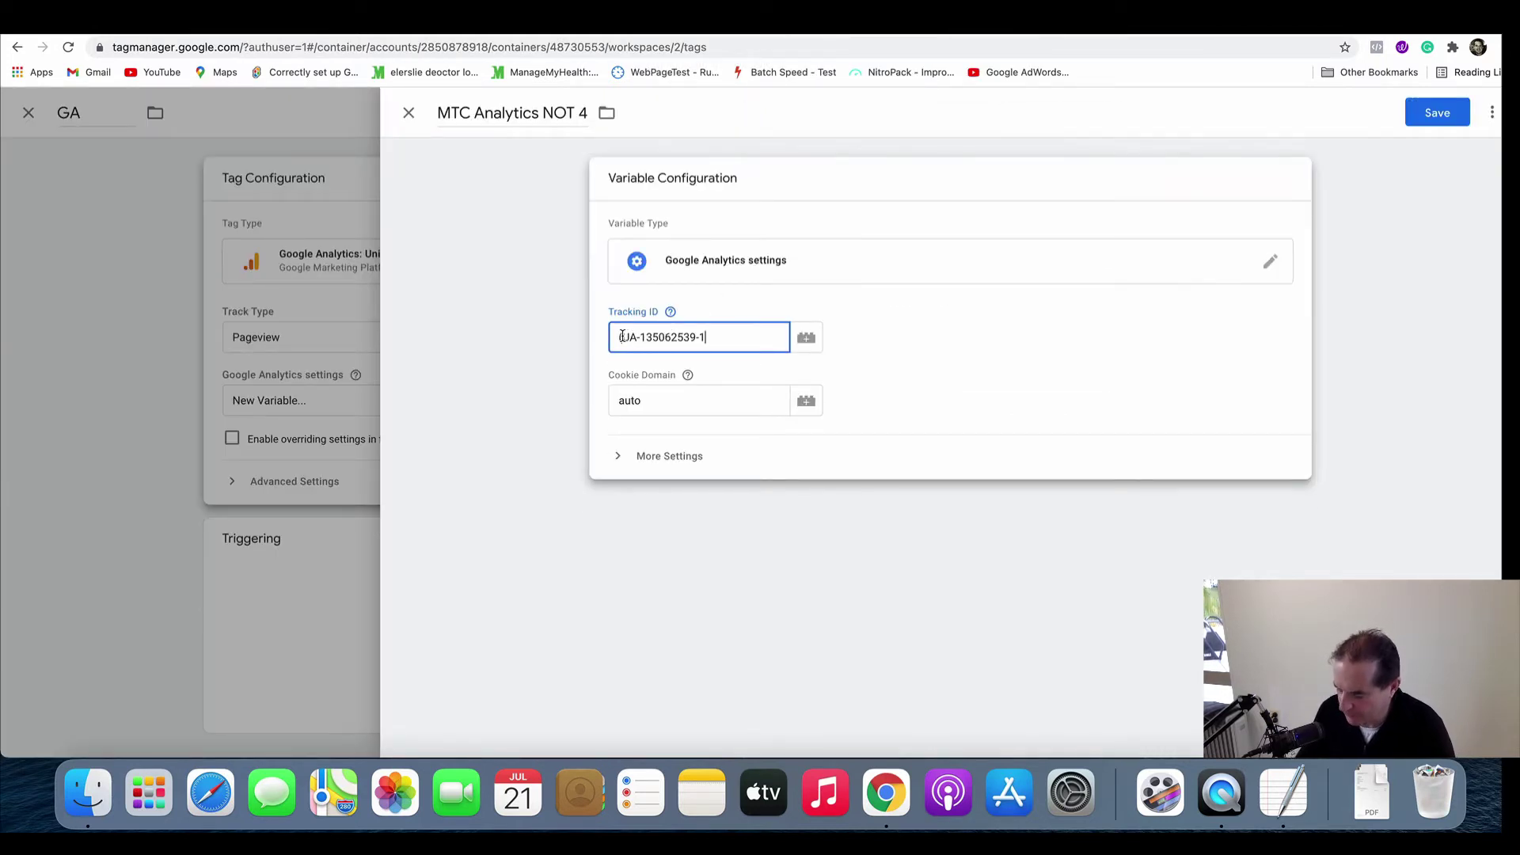
key(BackSpace)
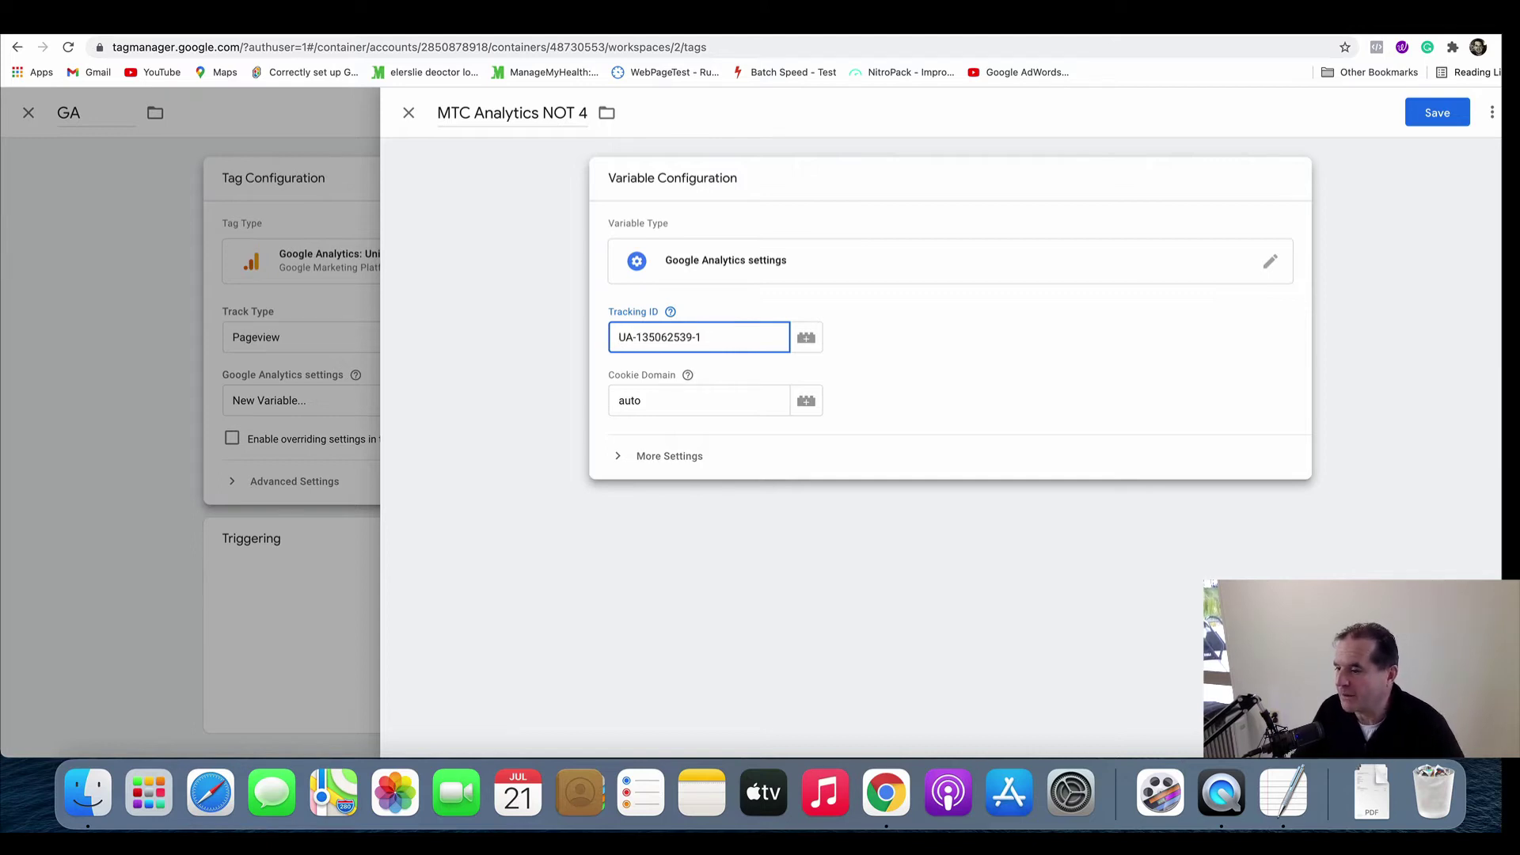
click(1438, 113)
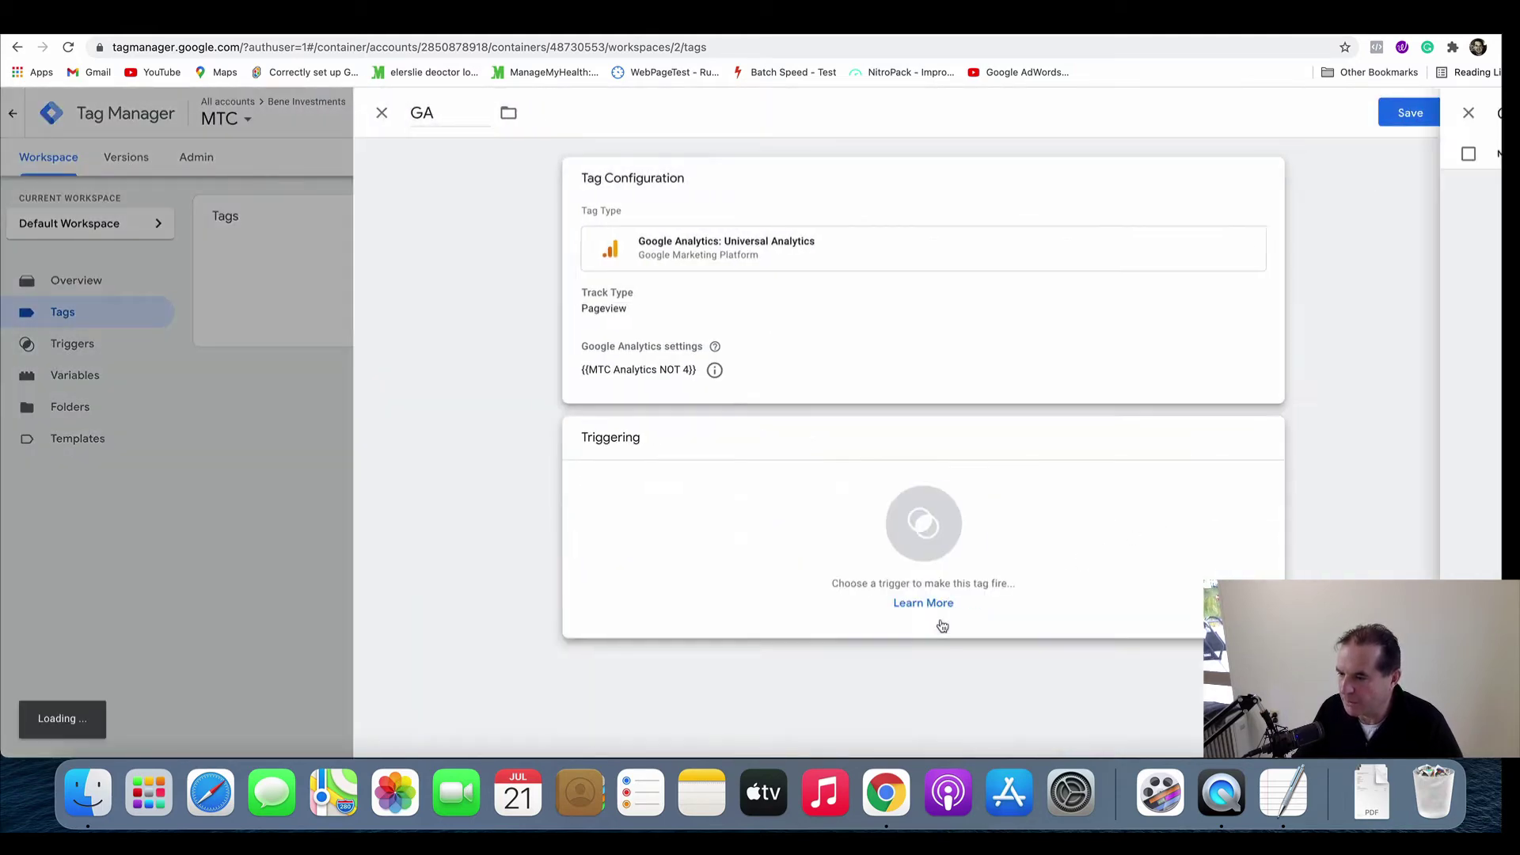
Step: Set the GA tag to fire on All Pages and save it
click(941, 624)
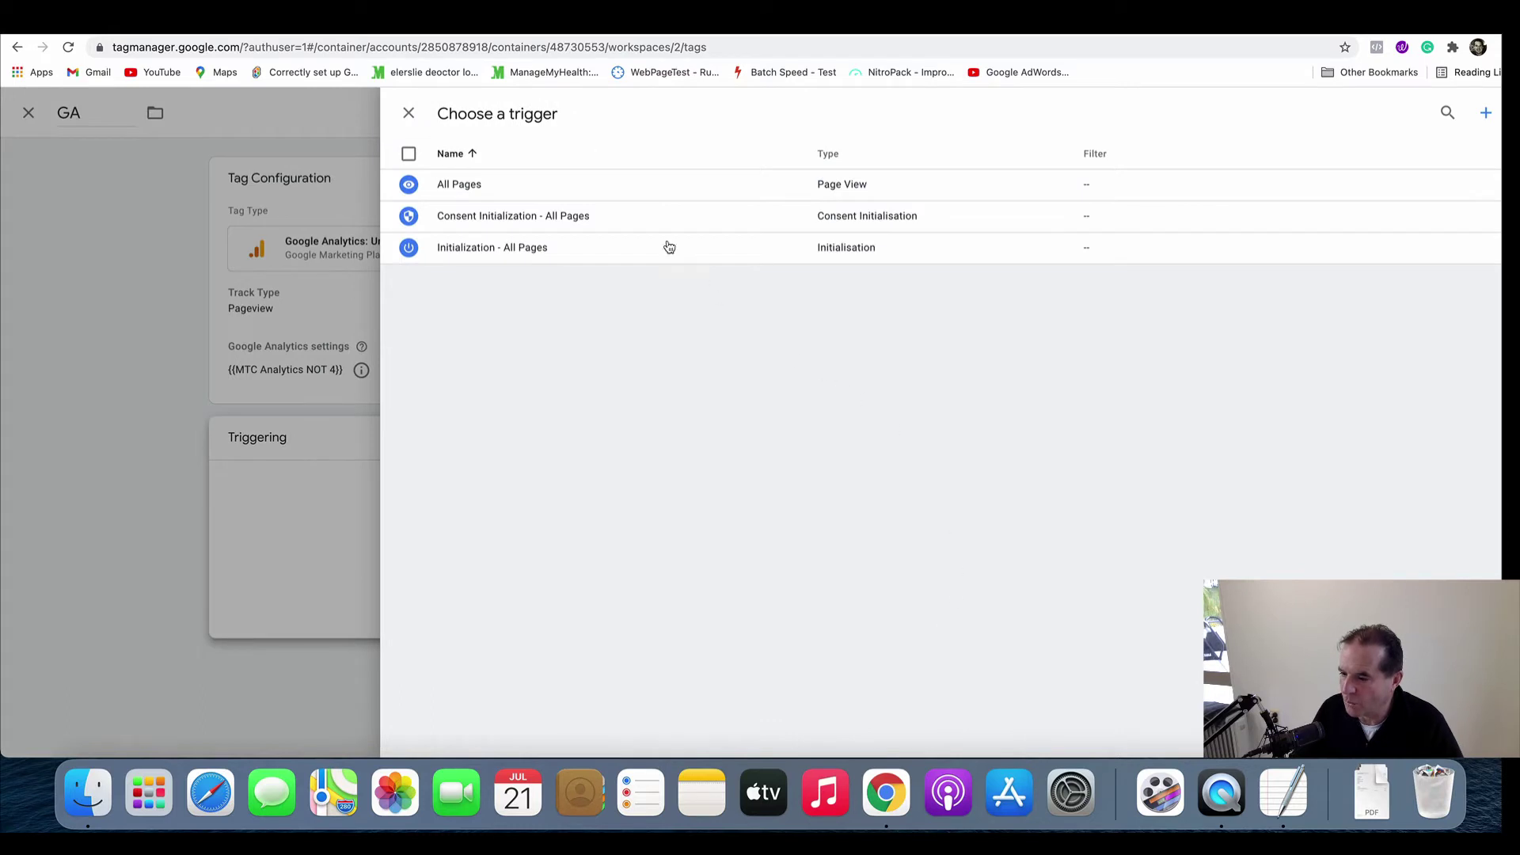
click(626, 185)
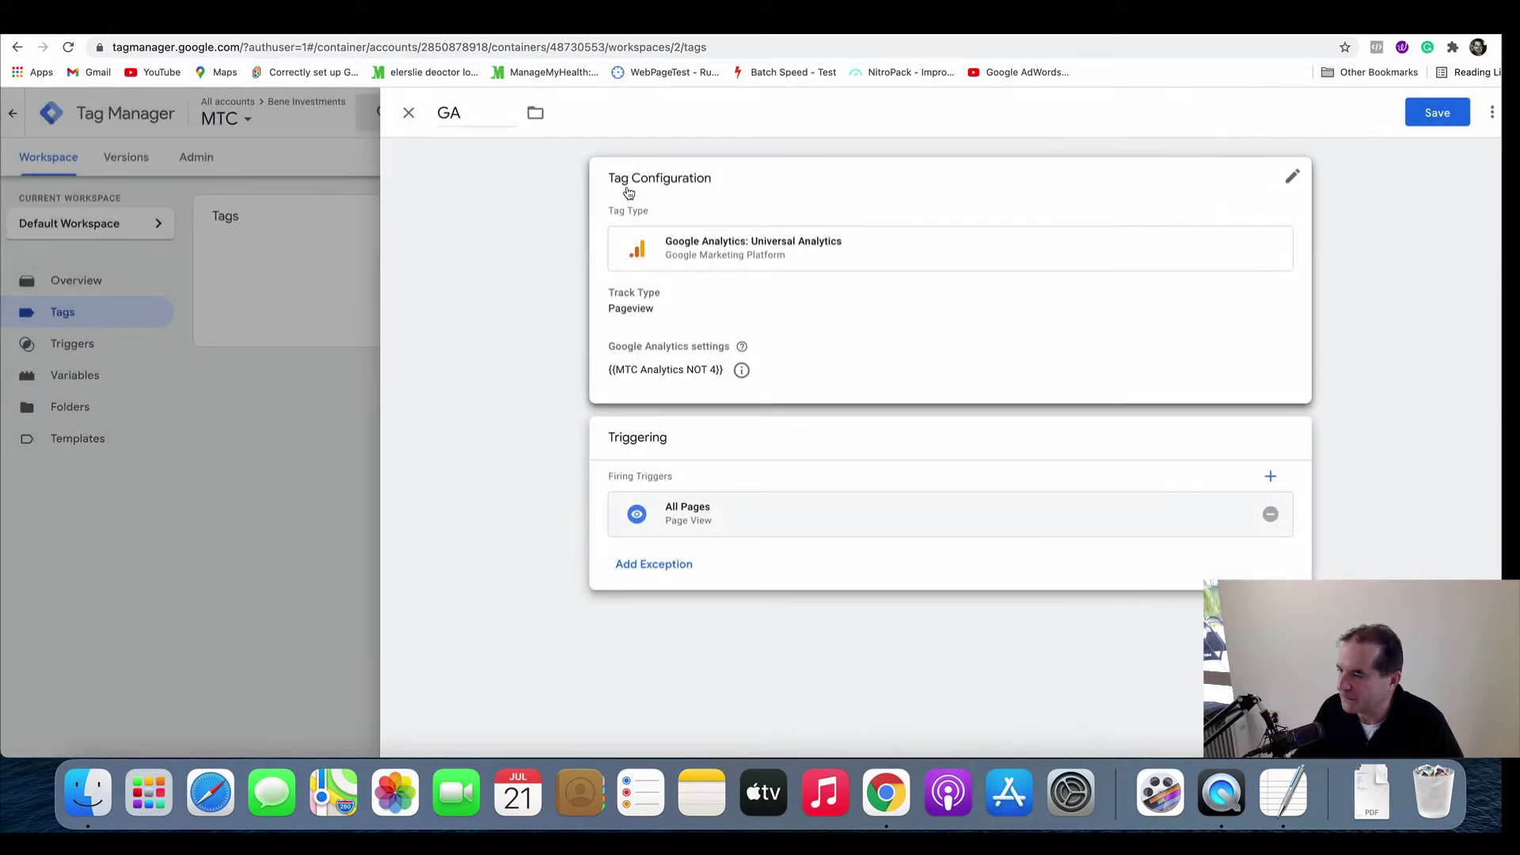
click(1423, 119)
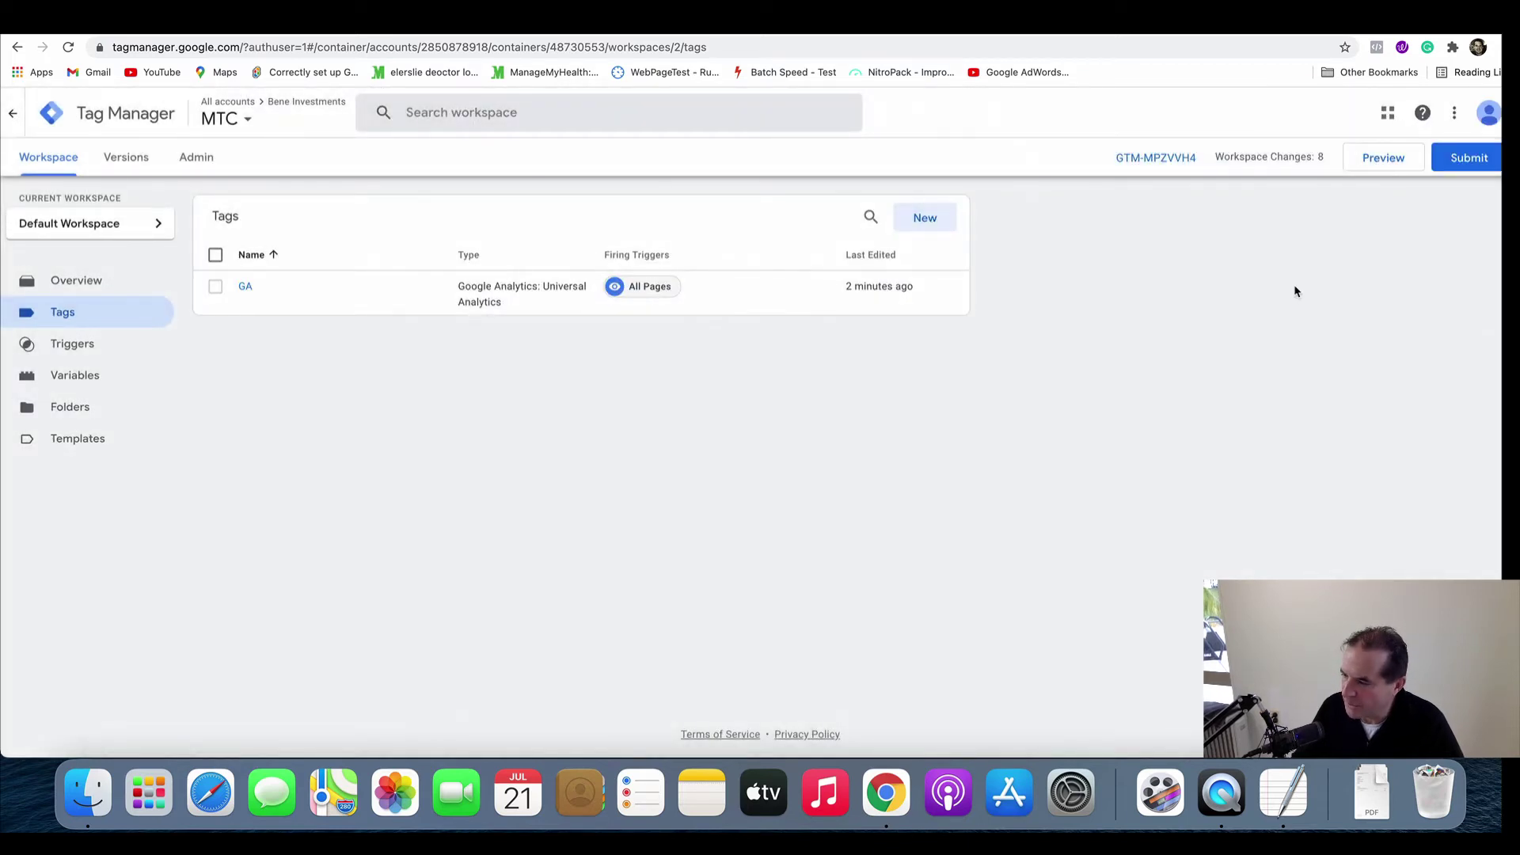
Step: Submit the workspace and publish it as version 'added GA'
click(1463, 158)
click(758, 290)
text(added GA)
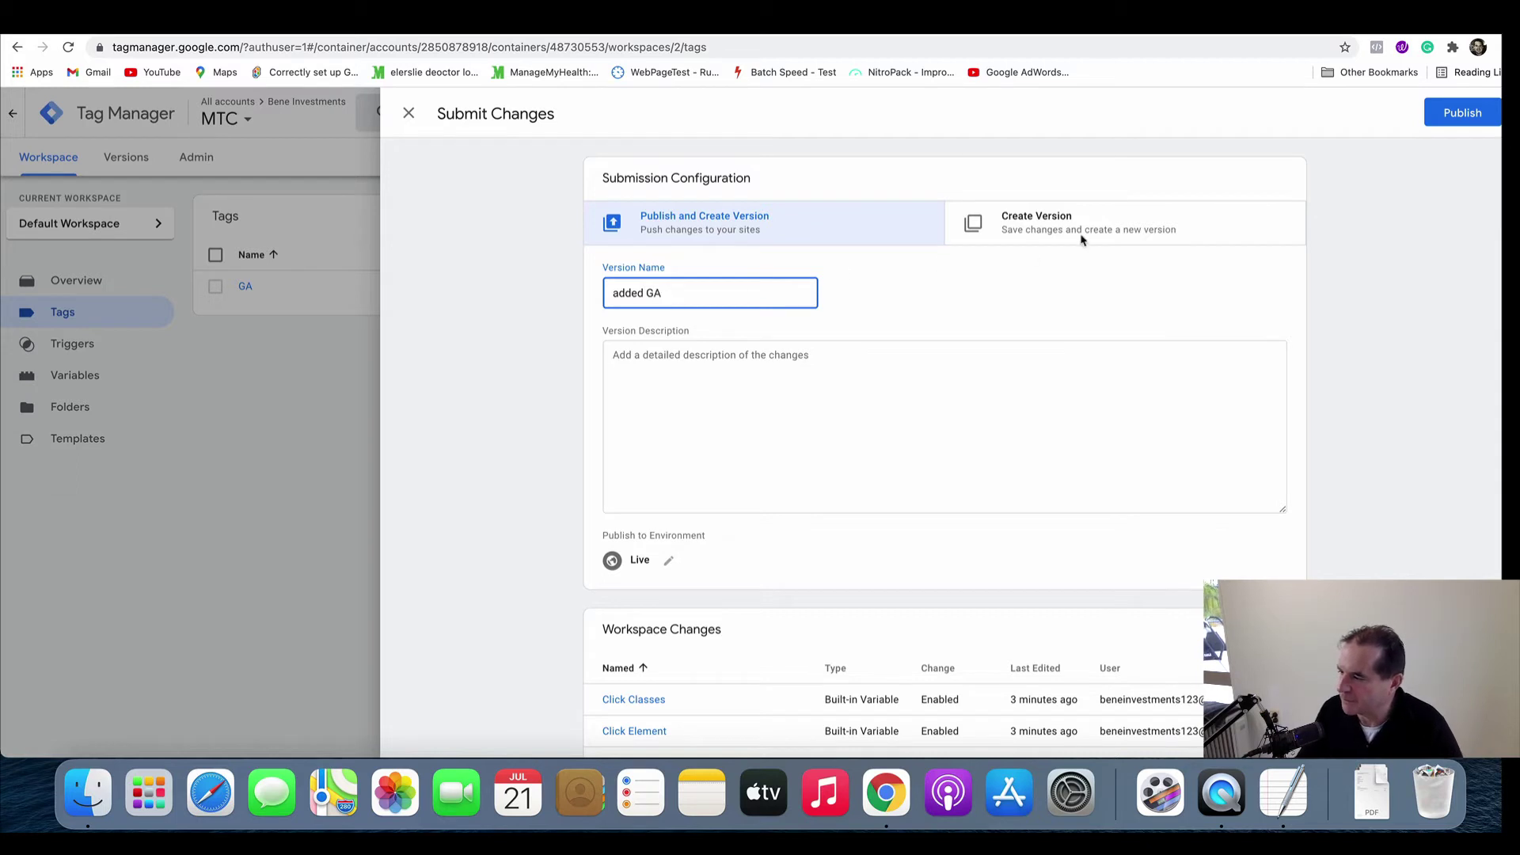
click(1442, 119)
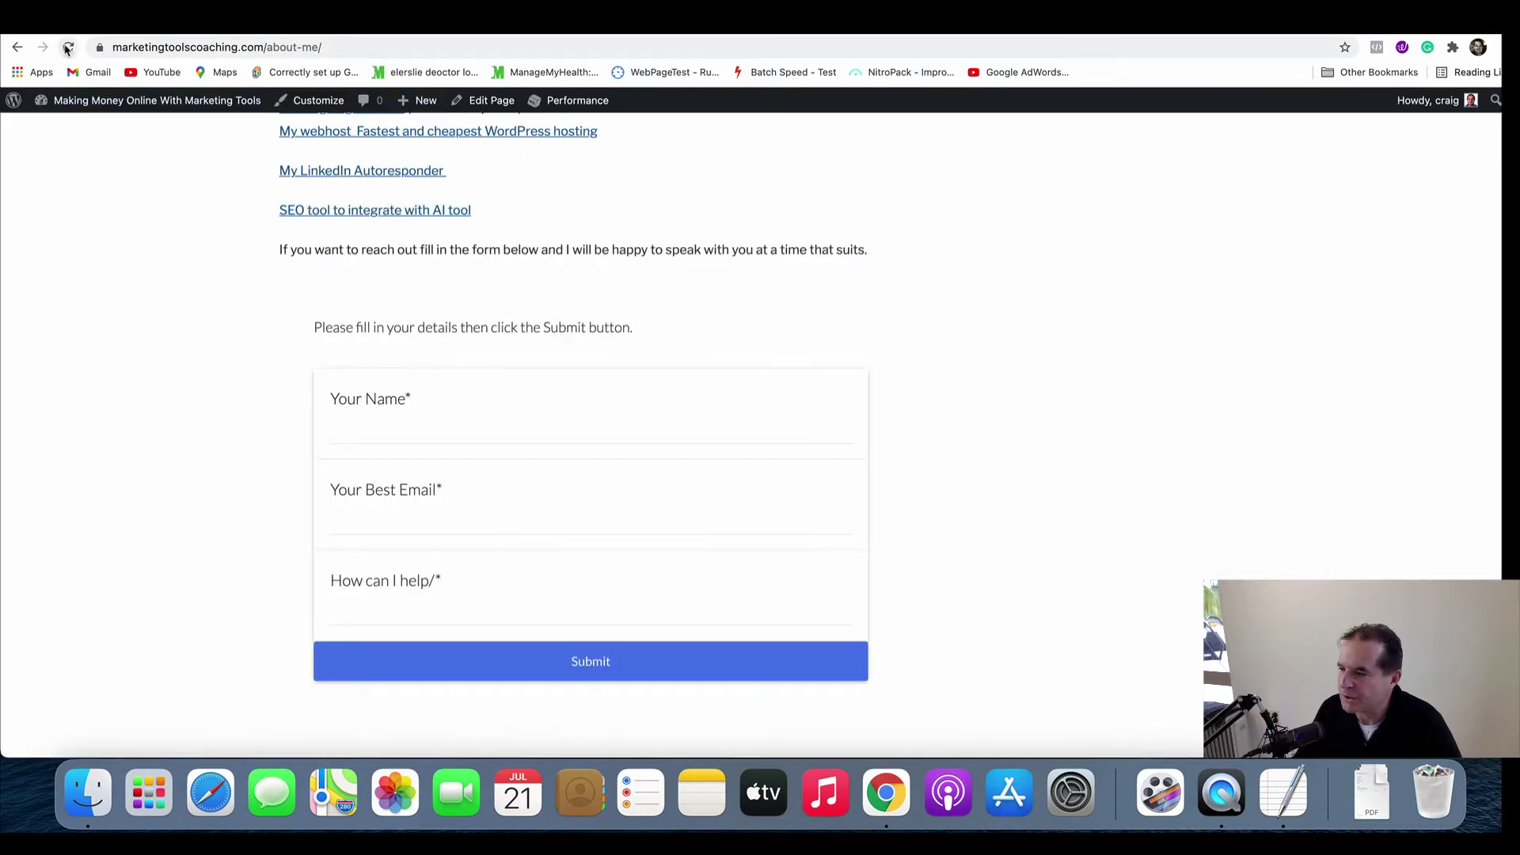
Step: Reload the about-me page and view its page source
click(69, 49)
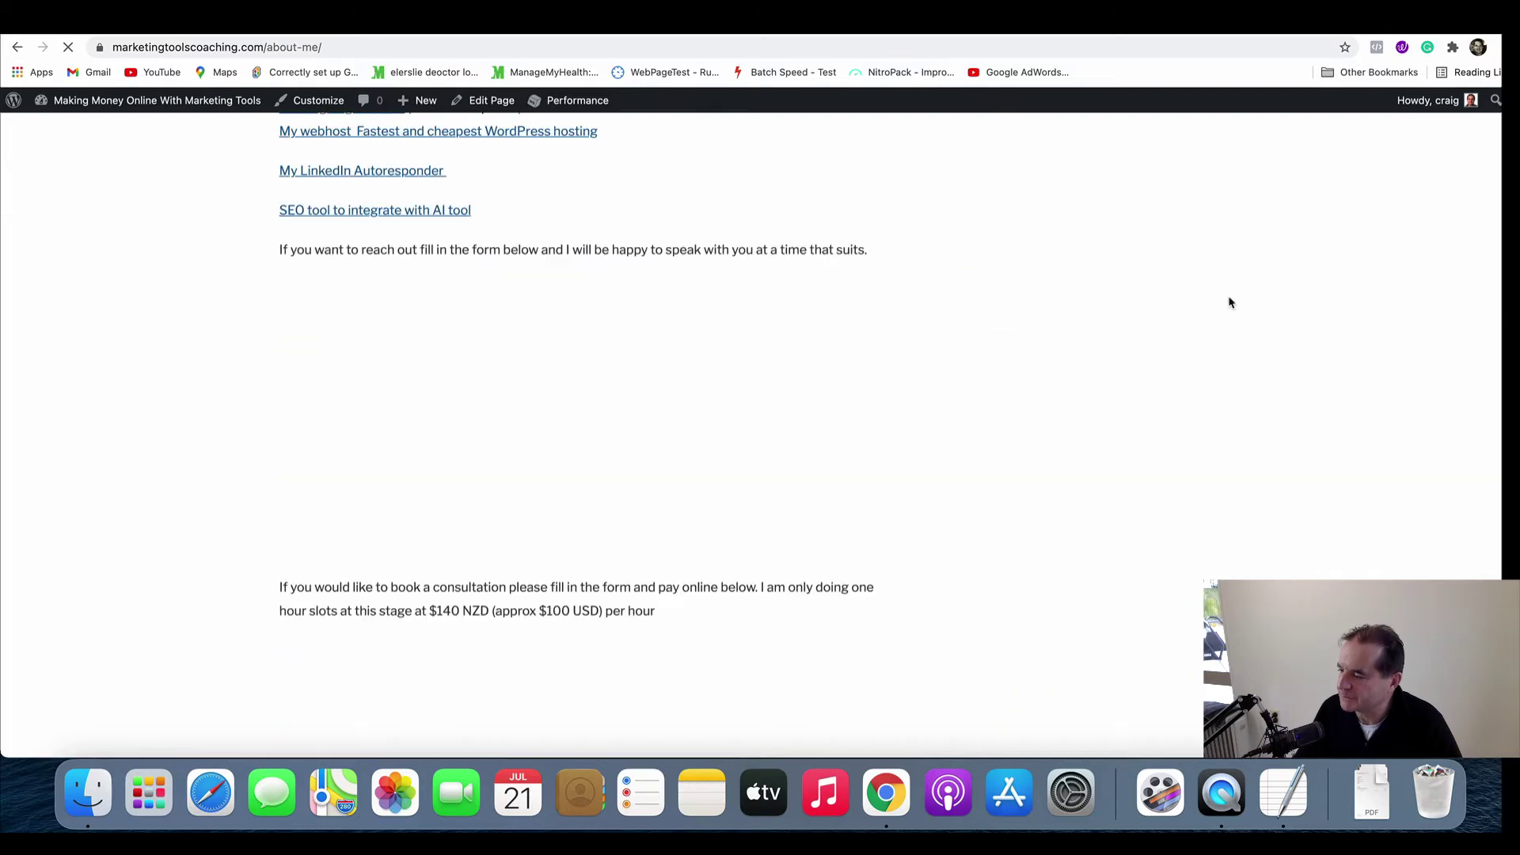
right_click(1311, 308)
click(1350, 515)
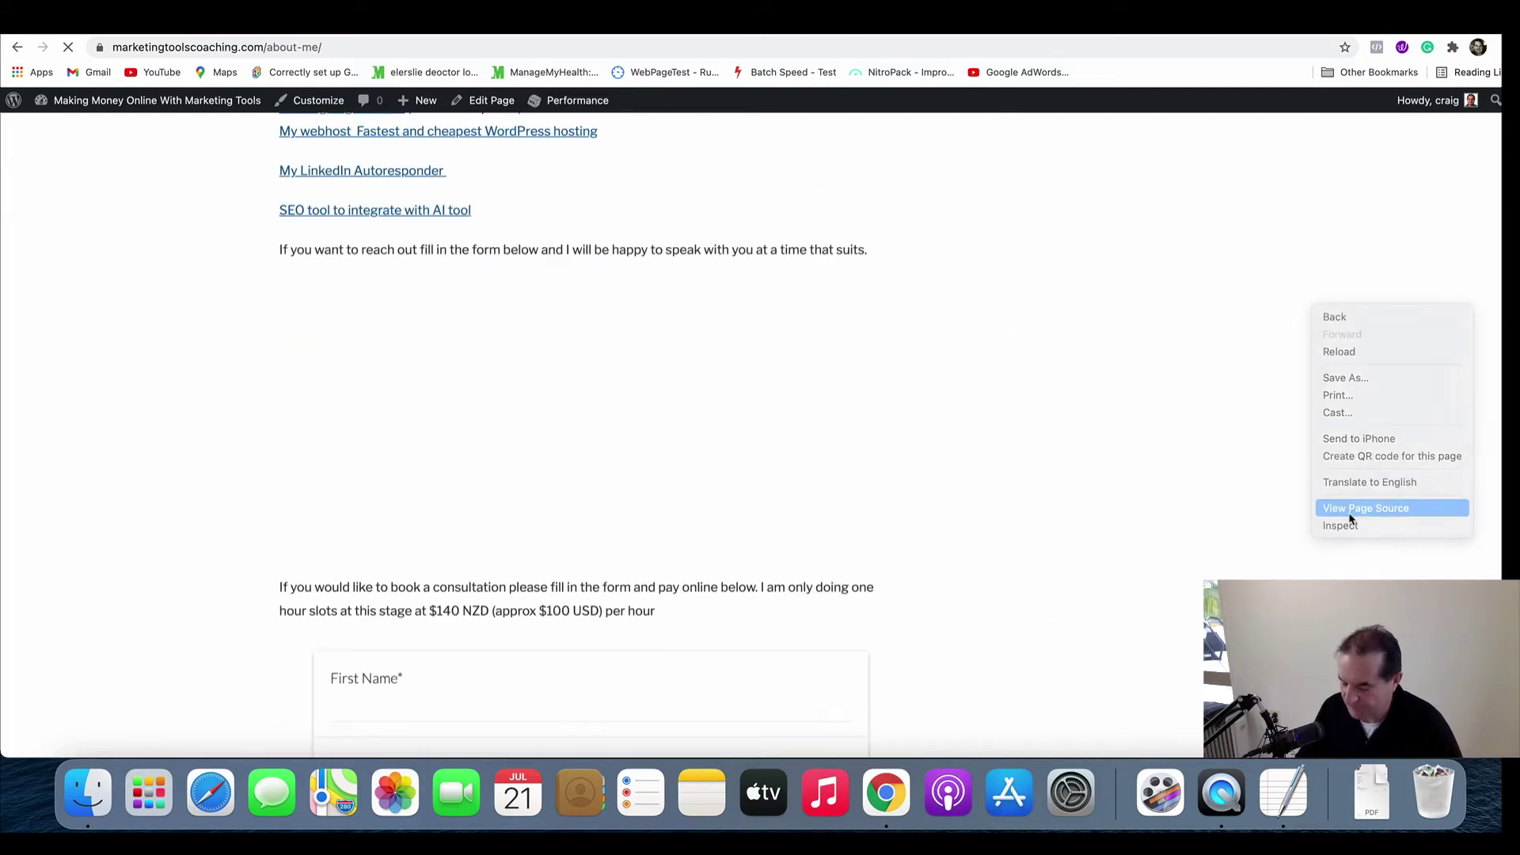
Step: Find 'tagman' in the source, select the GTM container ID, and return to Google Analytics
key(super+f)
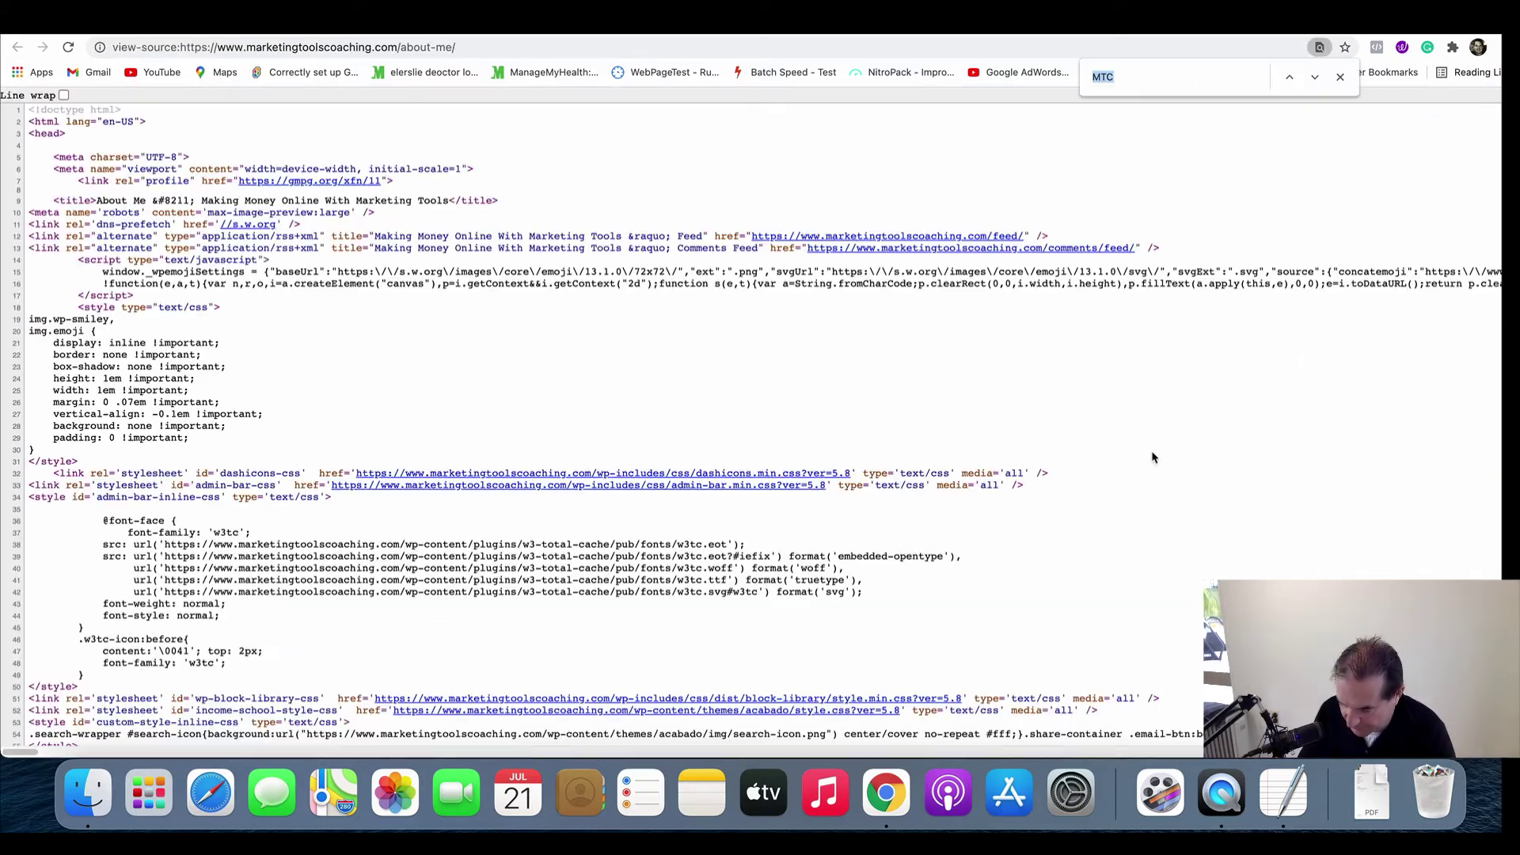
text(tagn)
key(BackSpace)
text(man)
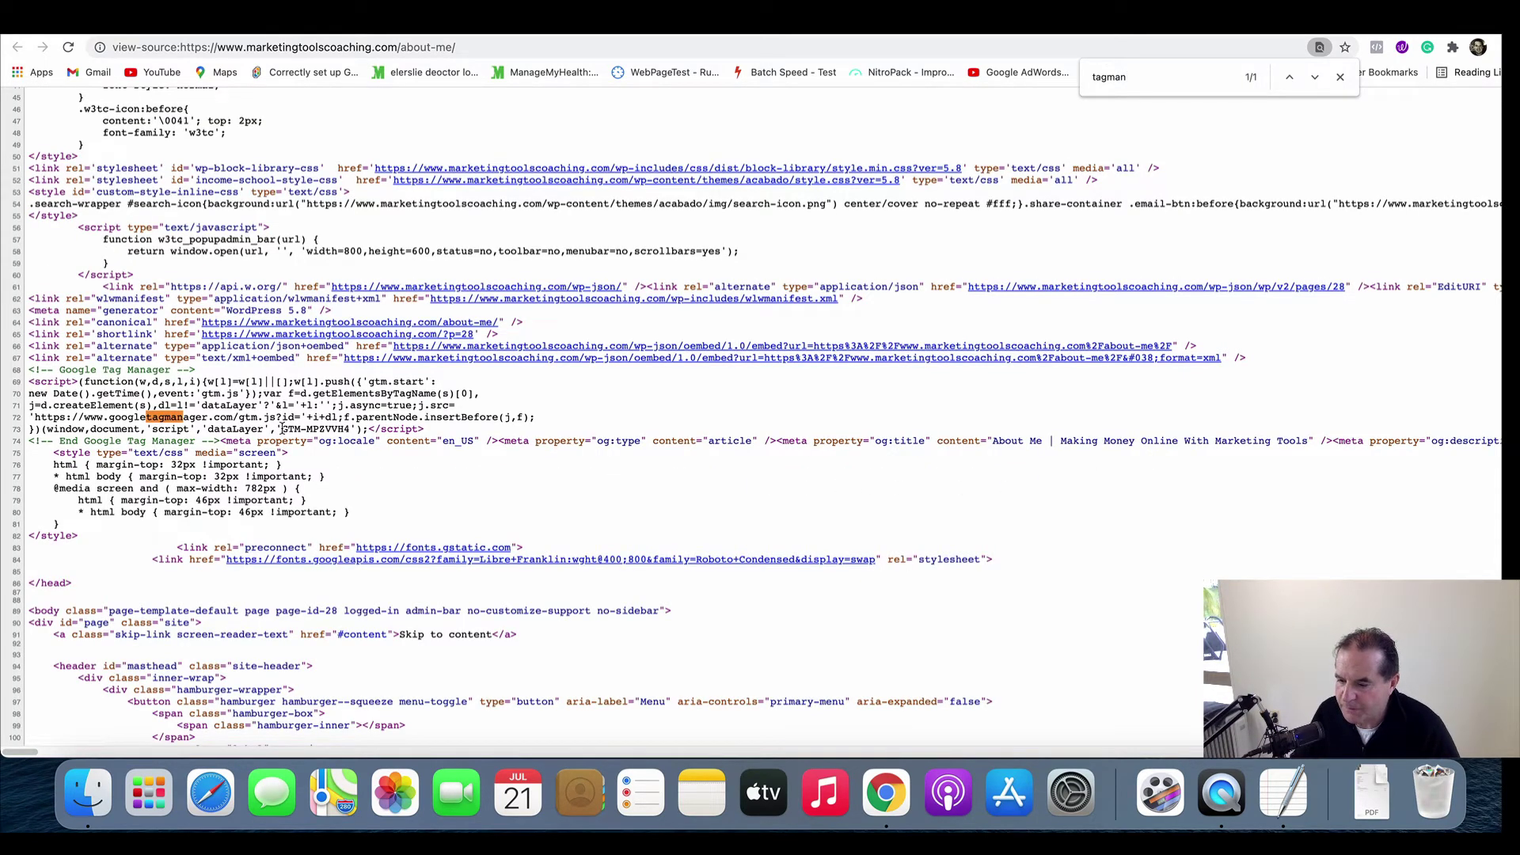
drag(283, 428, 349, 429)
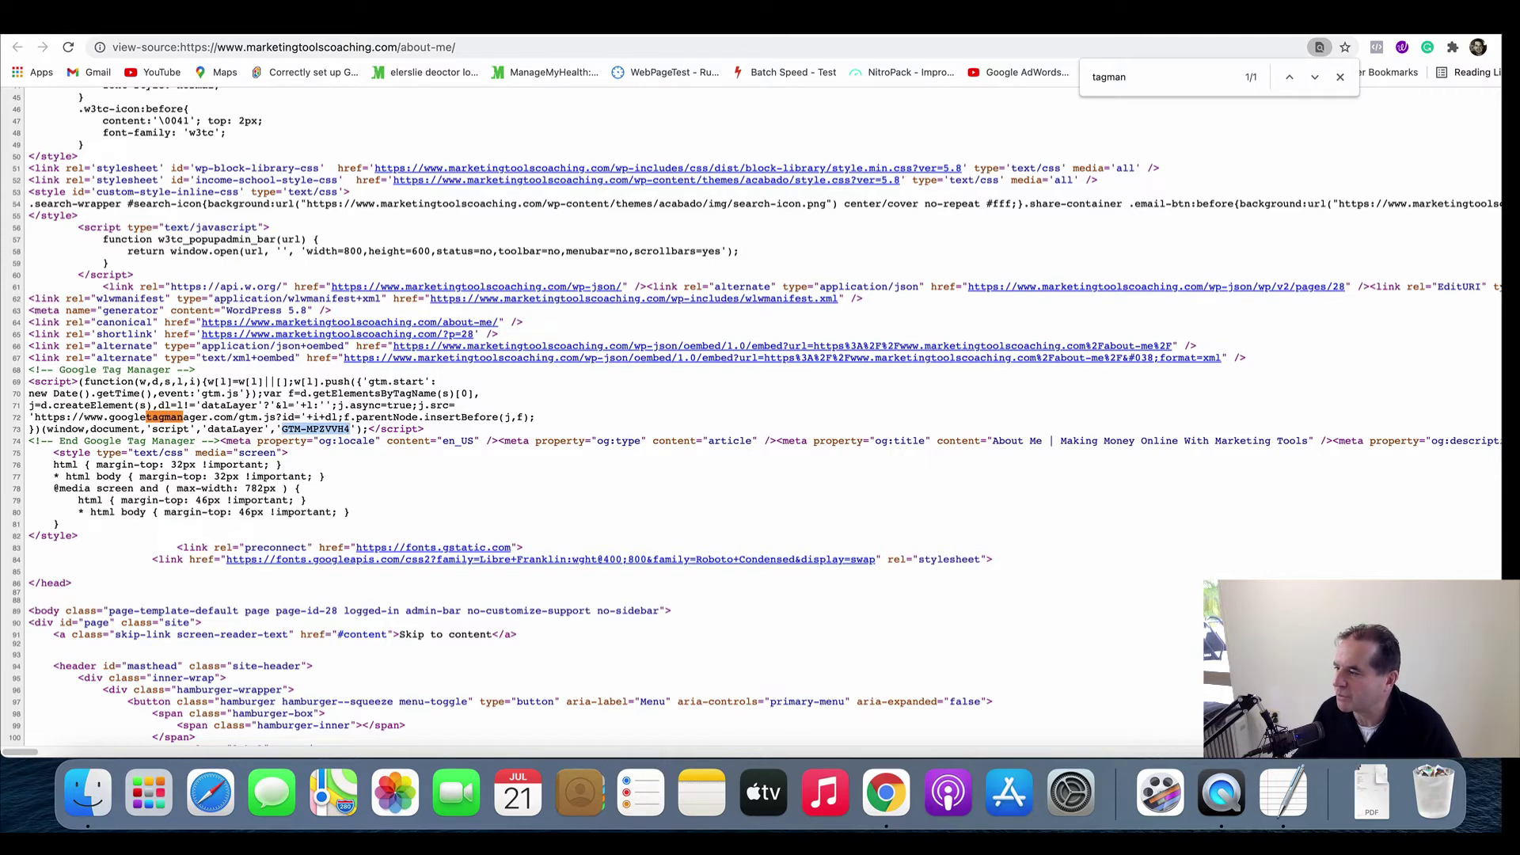
key(ctrl+shift+Tab)
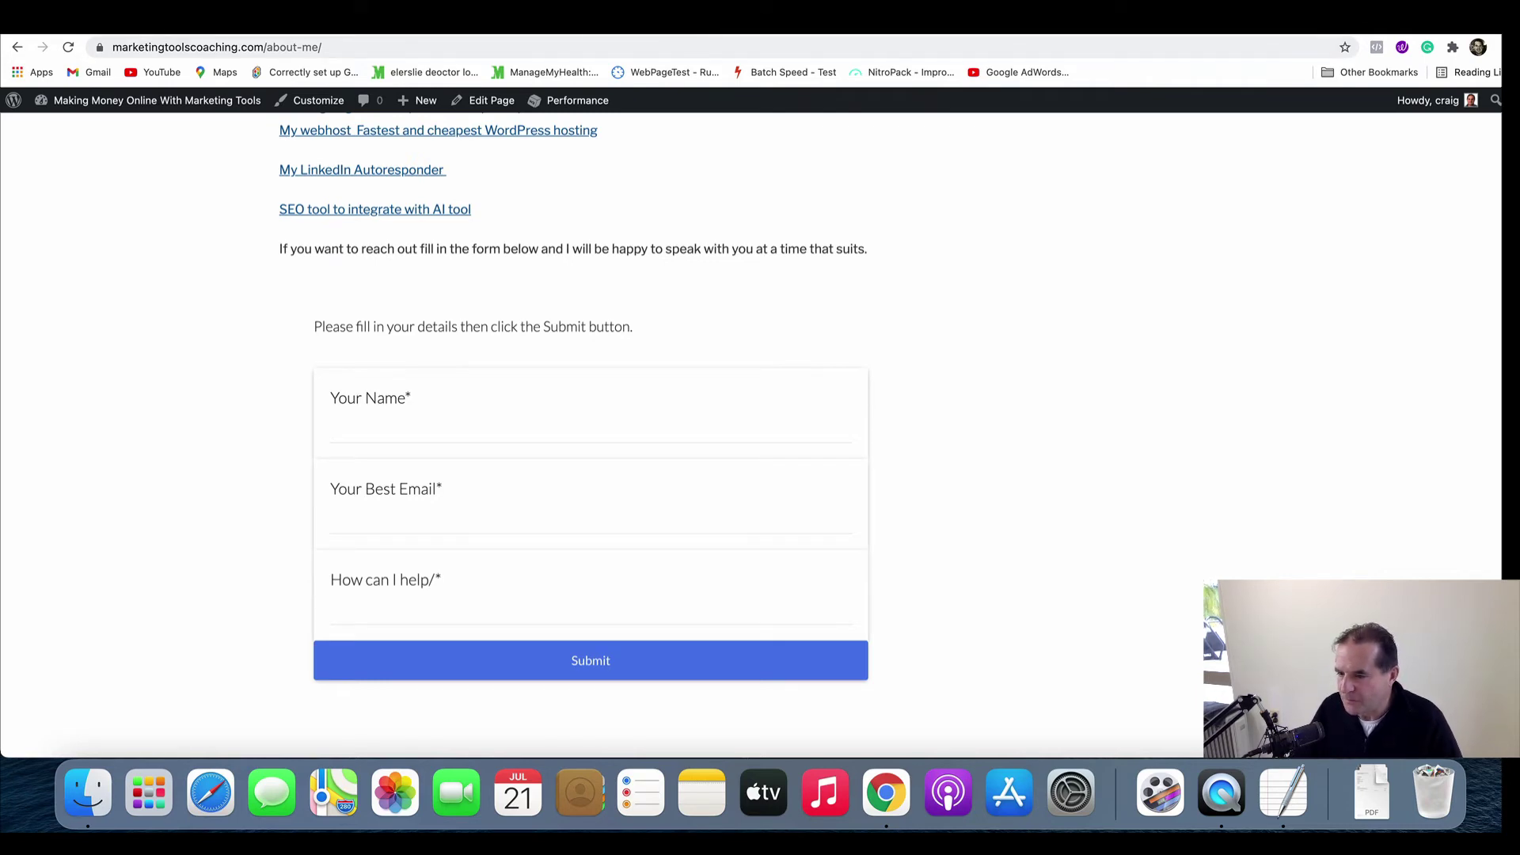
key(ctrl+shift+Tab)
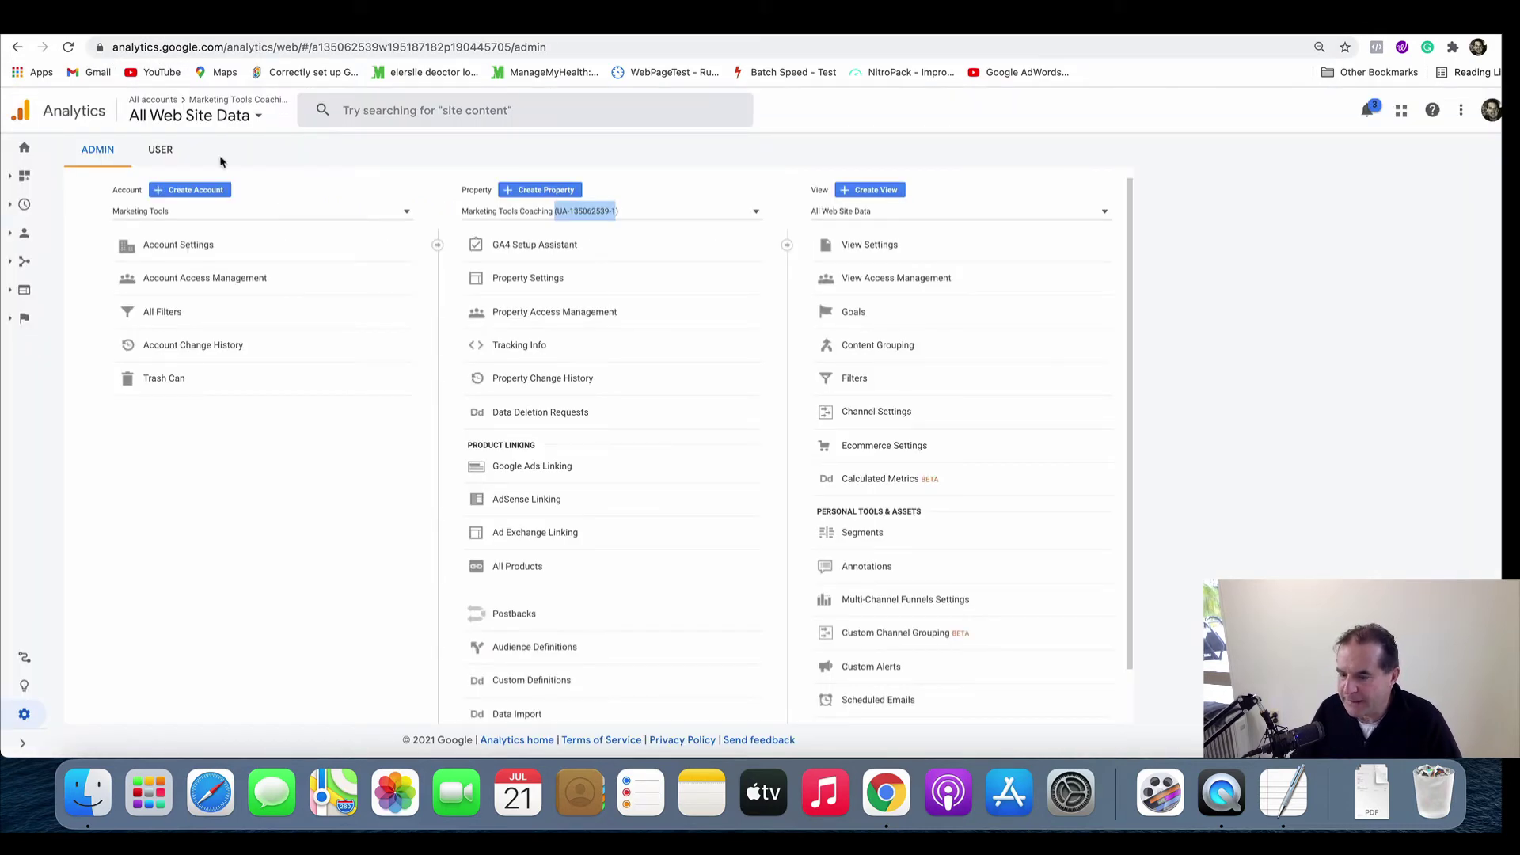
Step: Go from the Analytics Home dashboard to Admin and open the view's empty Goals list
click(26, 715)
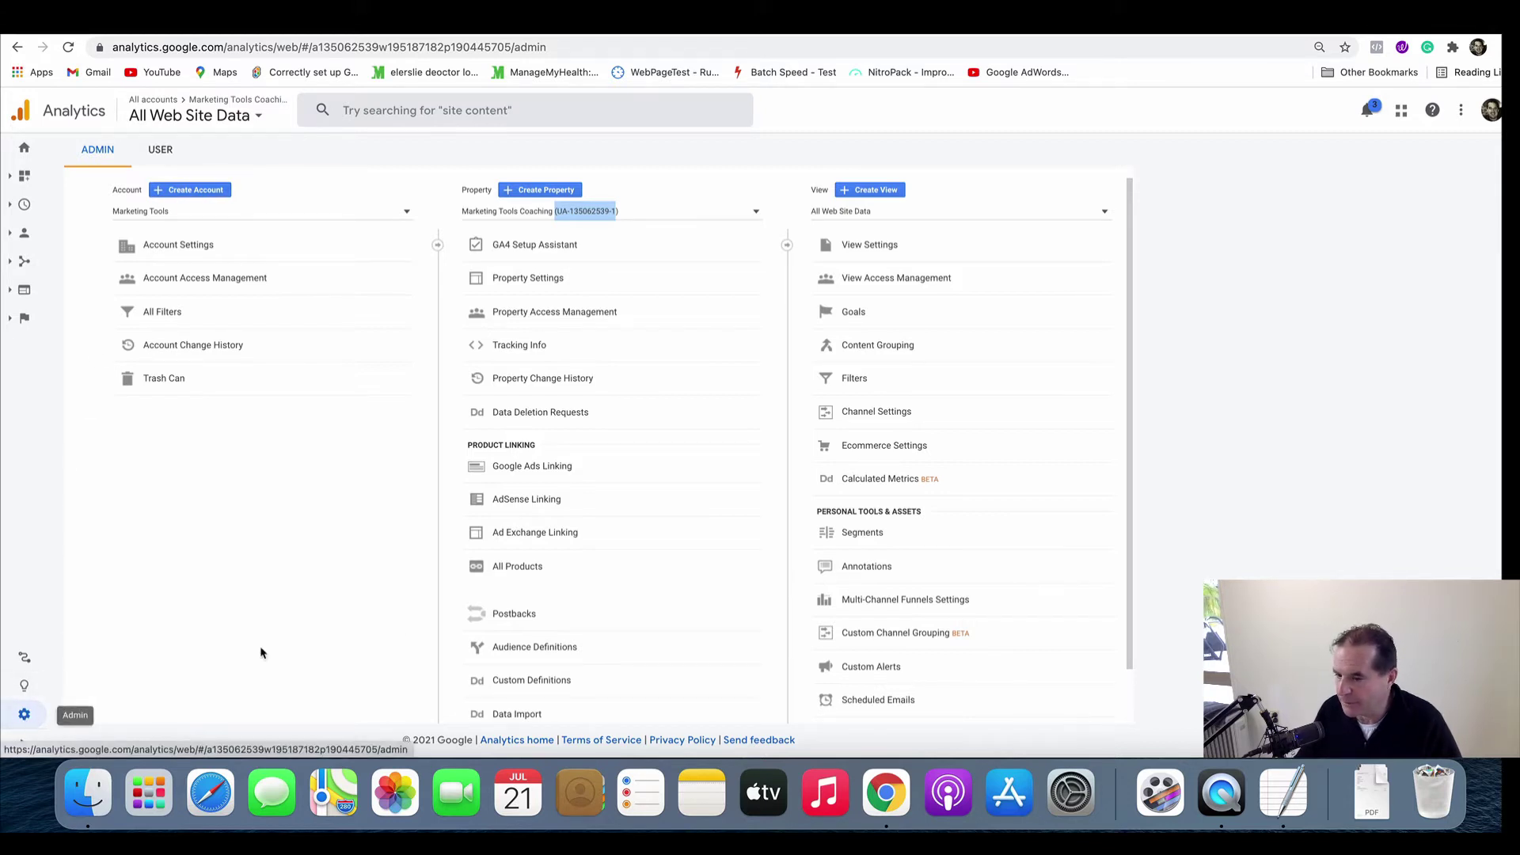
click(20, 147)
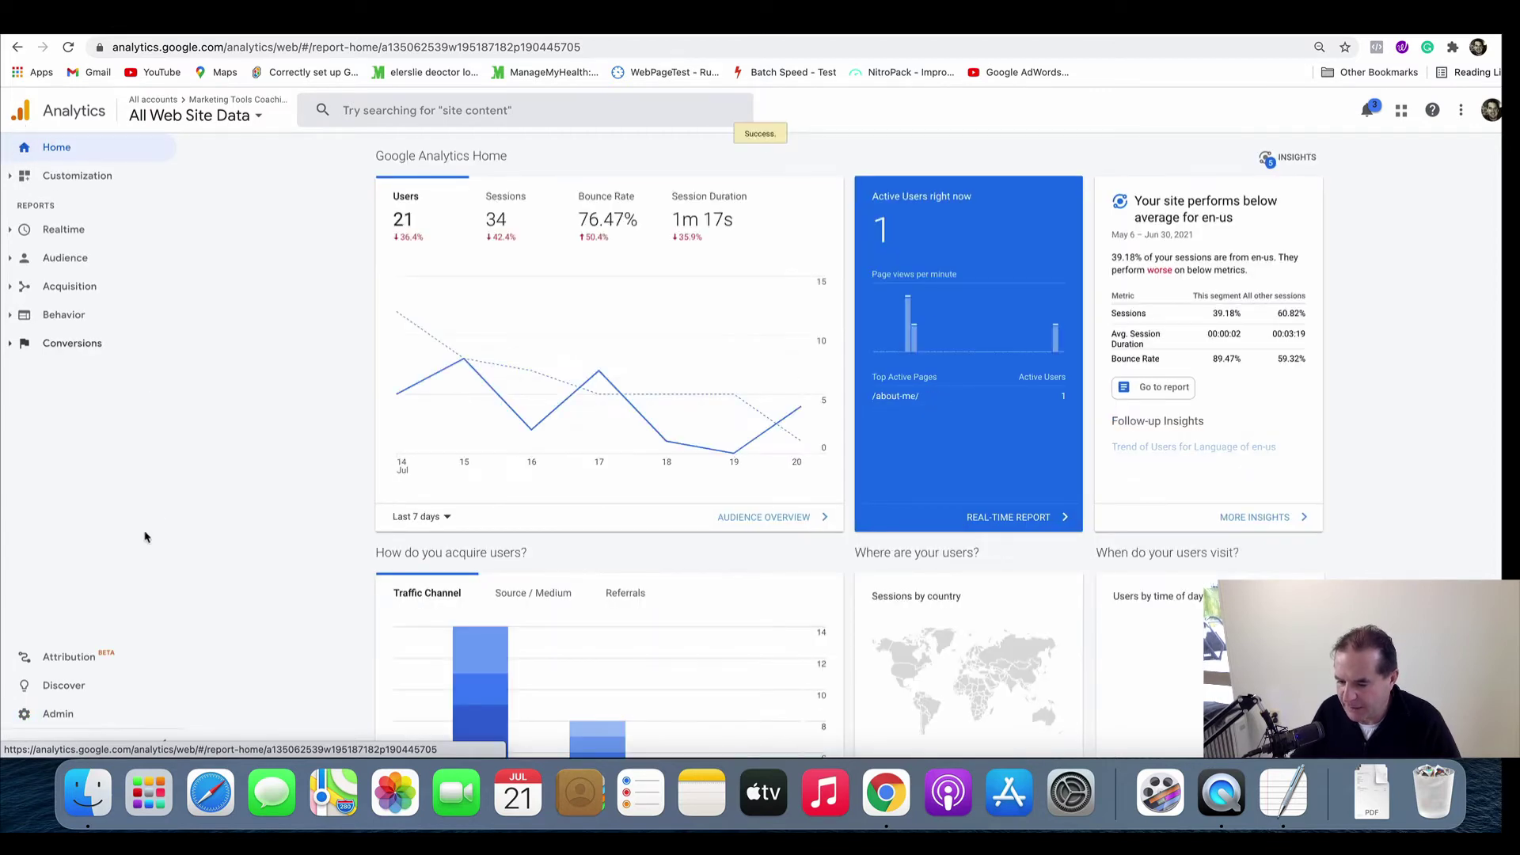
click(58, 713)
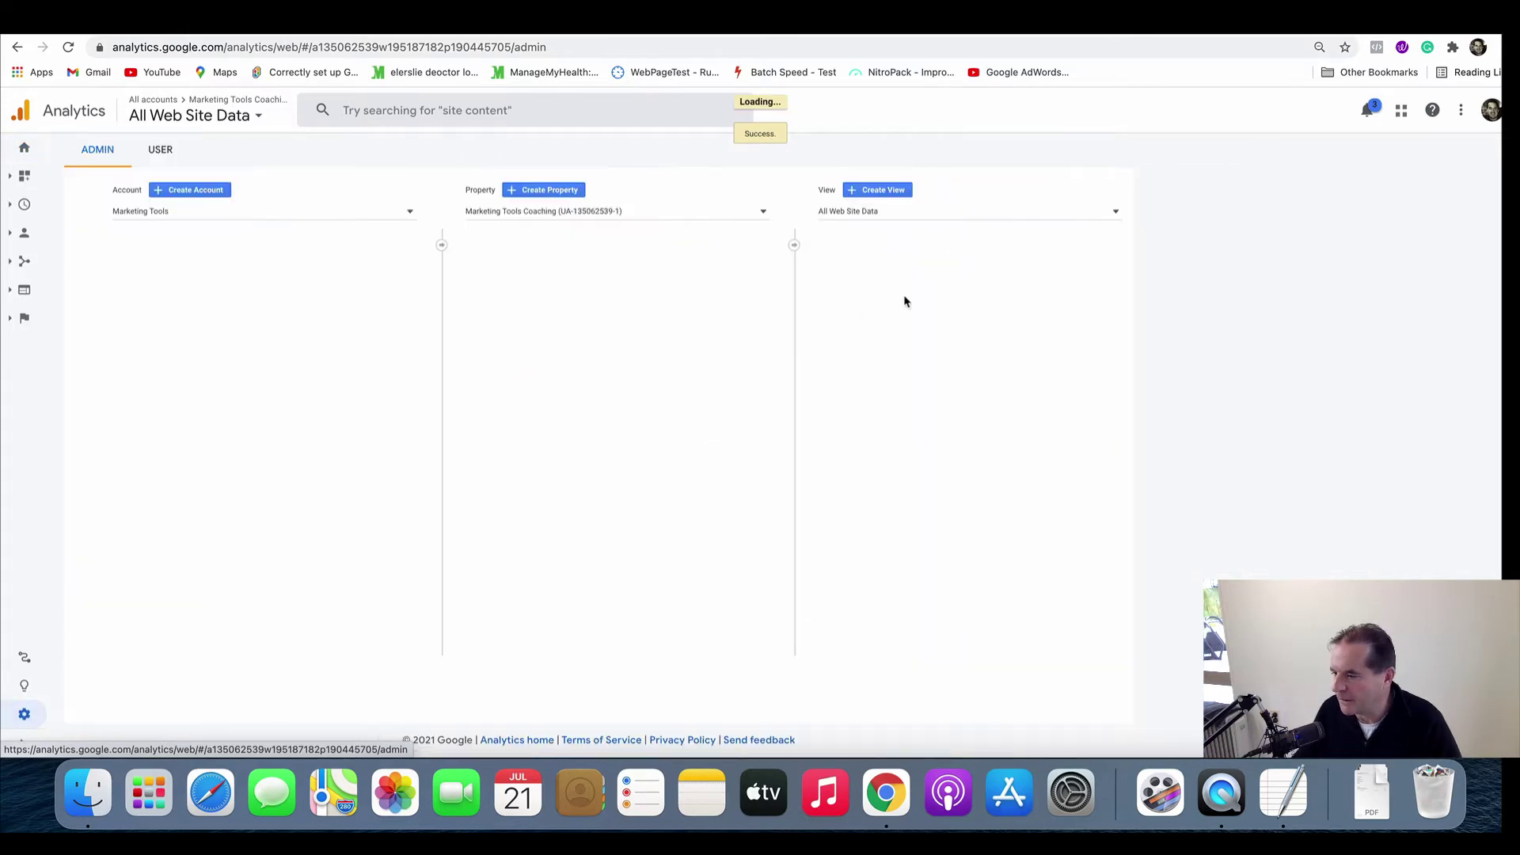
click(852, 314)
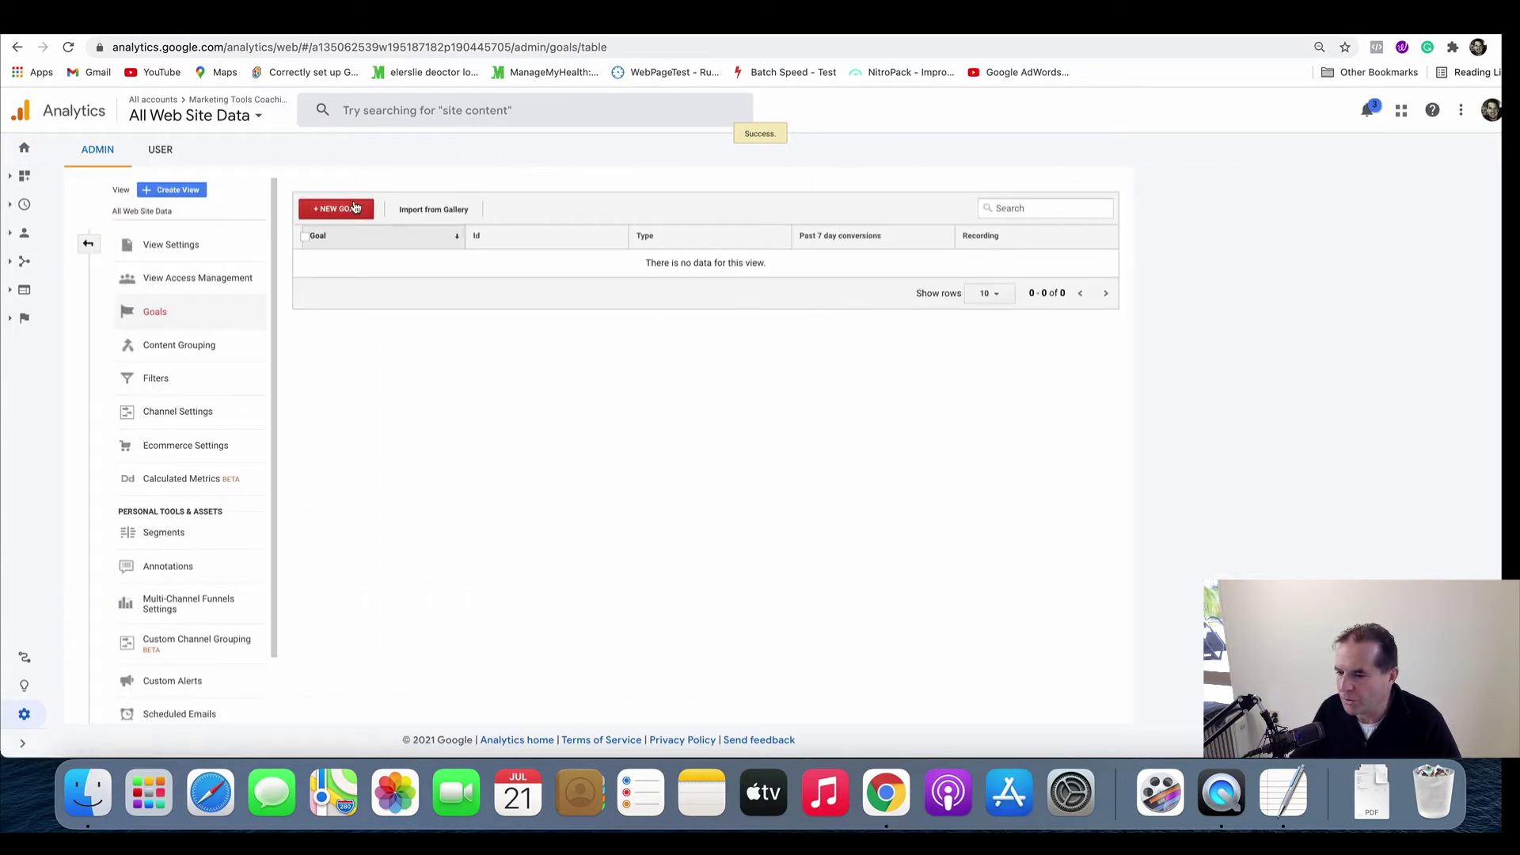
Step: Start a new goal named 'Thankyou page' of type Destination
click(351, 208)
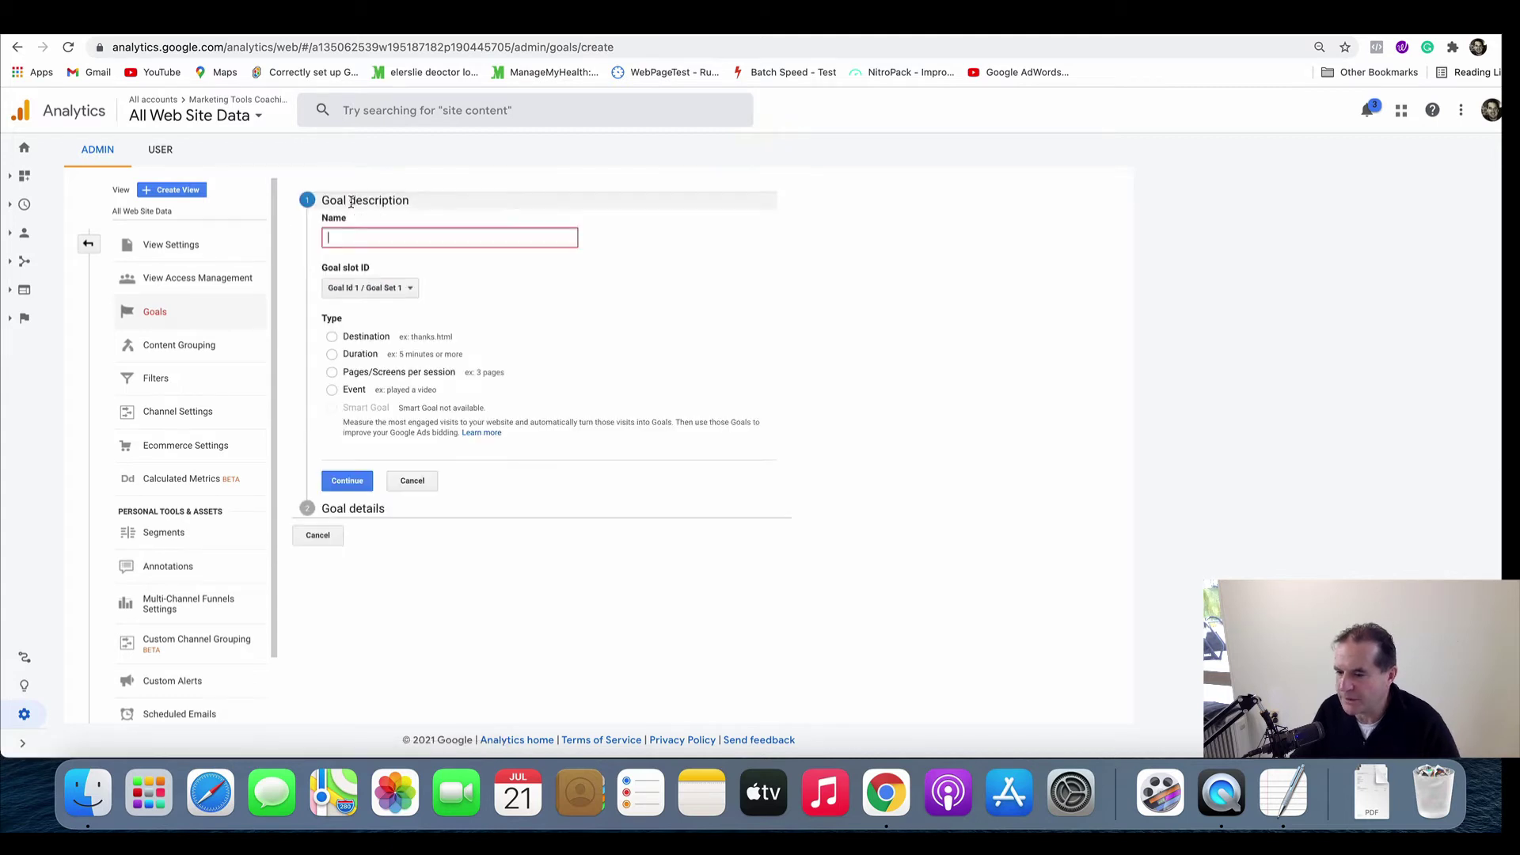
click(377, 234)
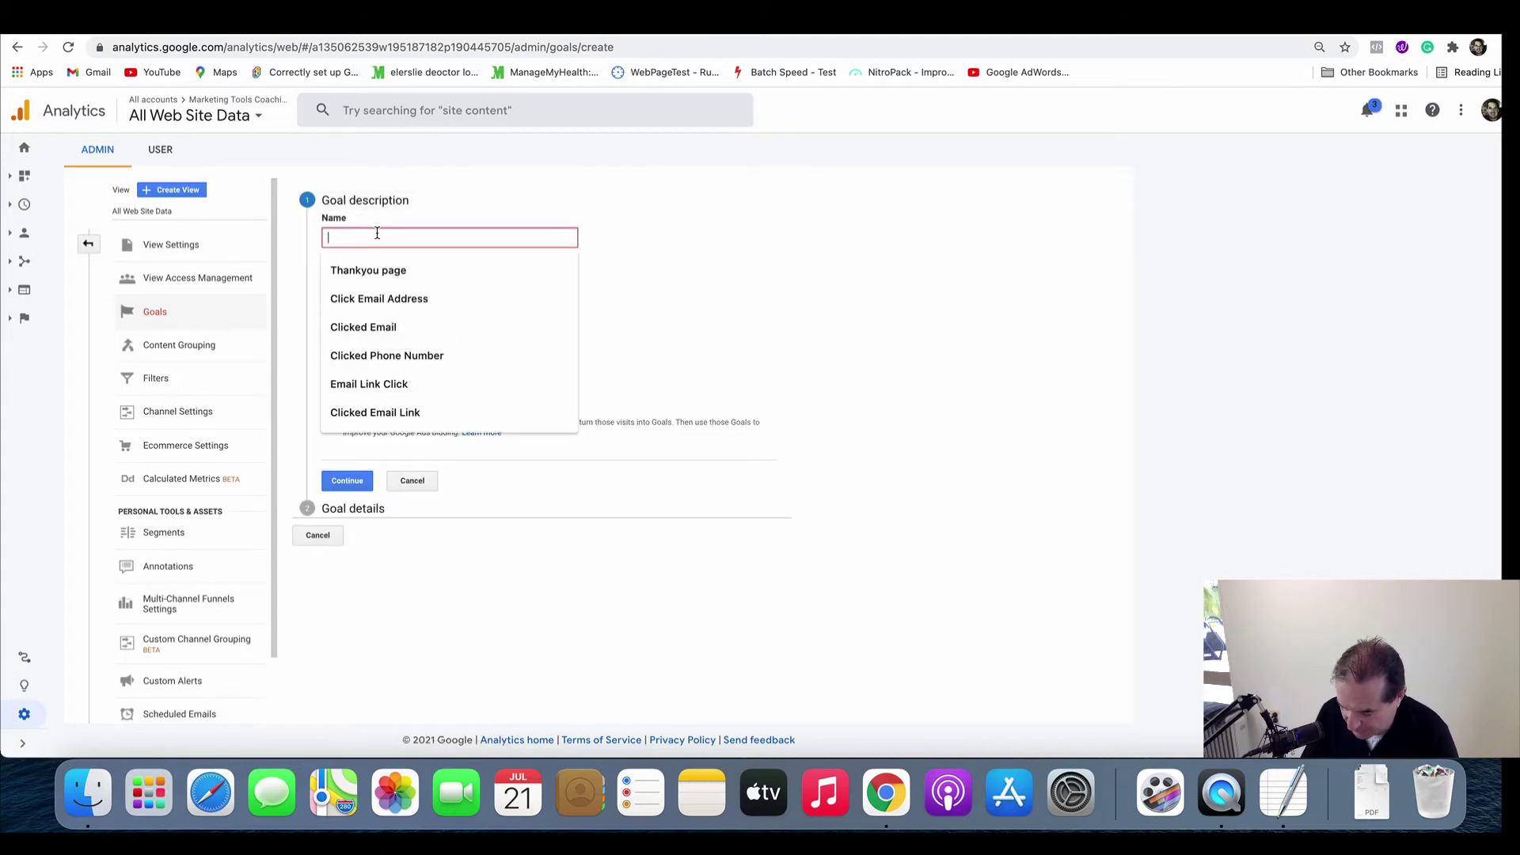
text(Thankyou)
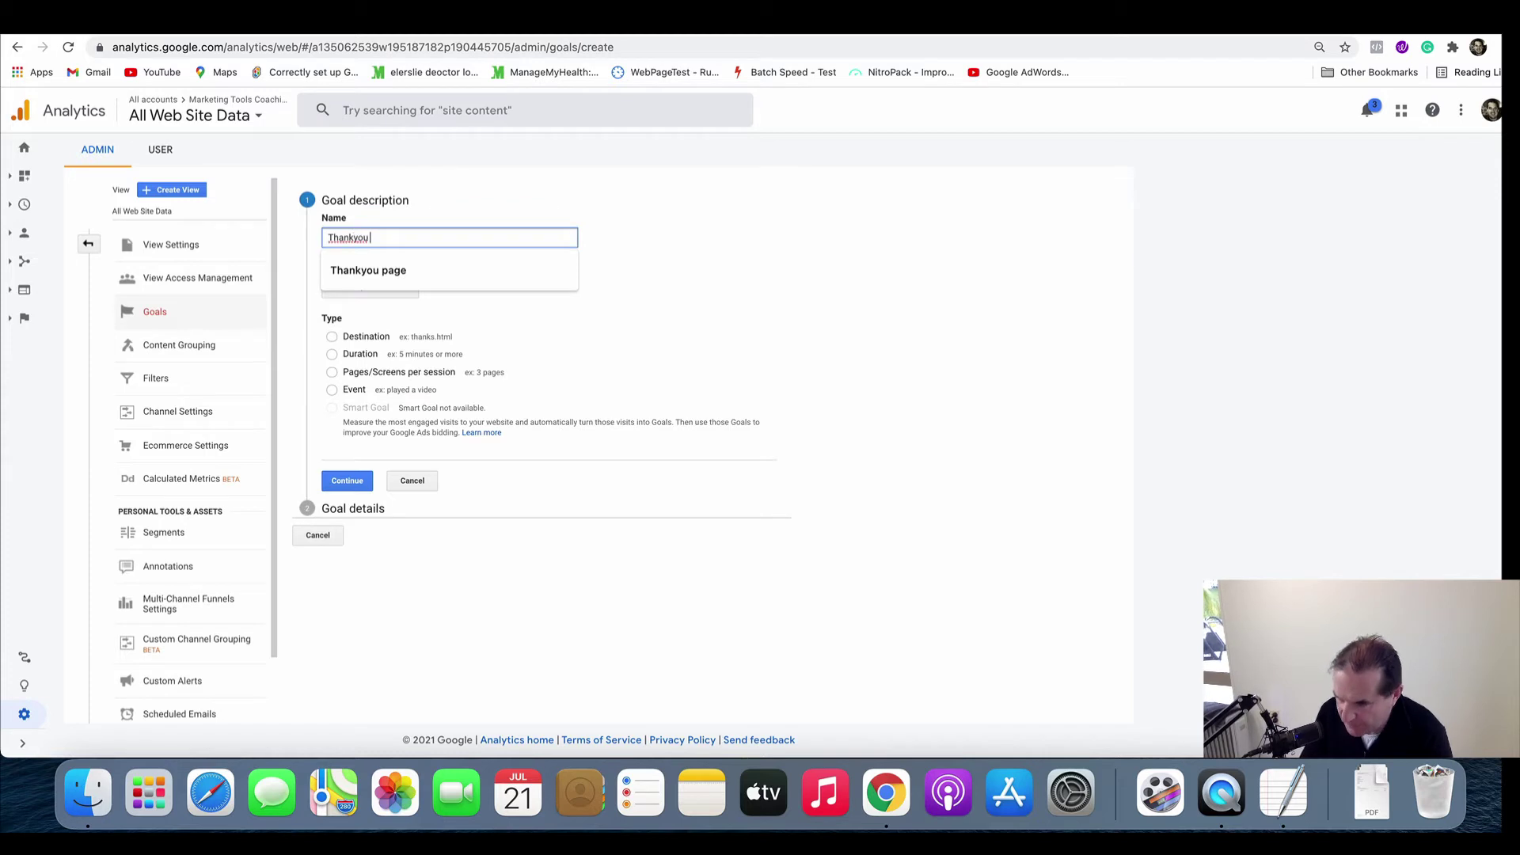
text( page)
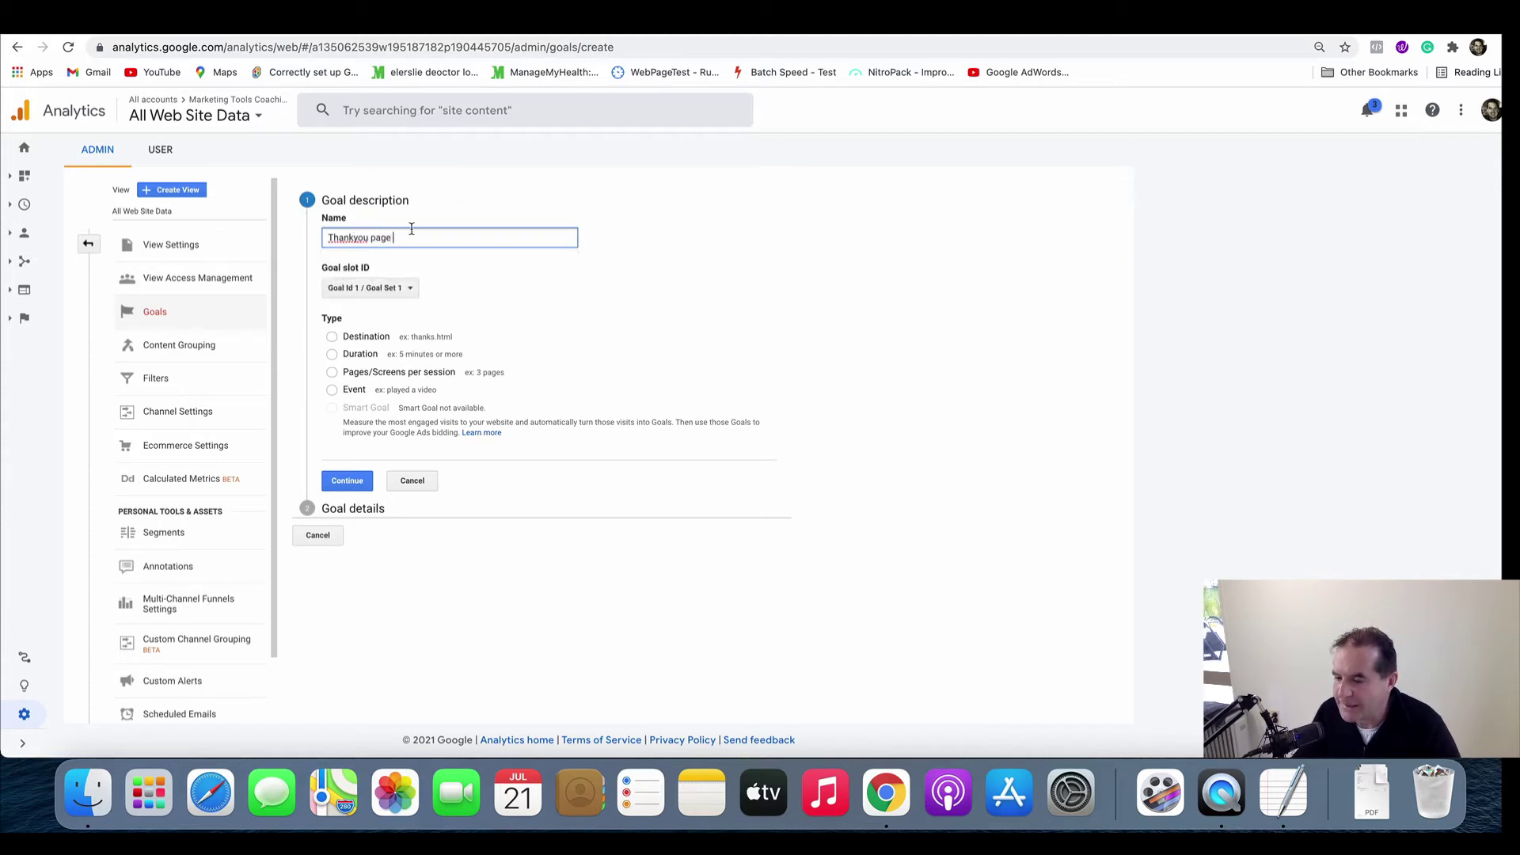
click(330, 337)
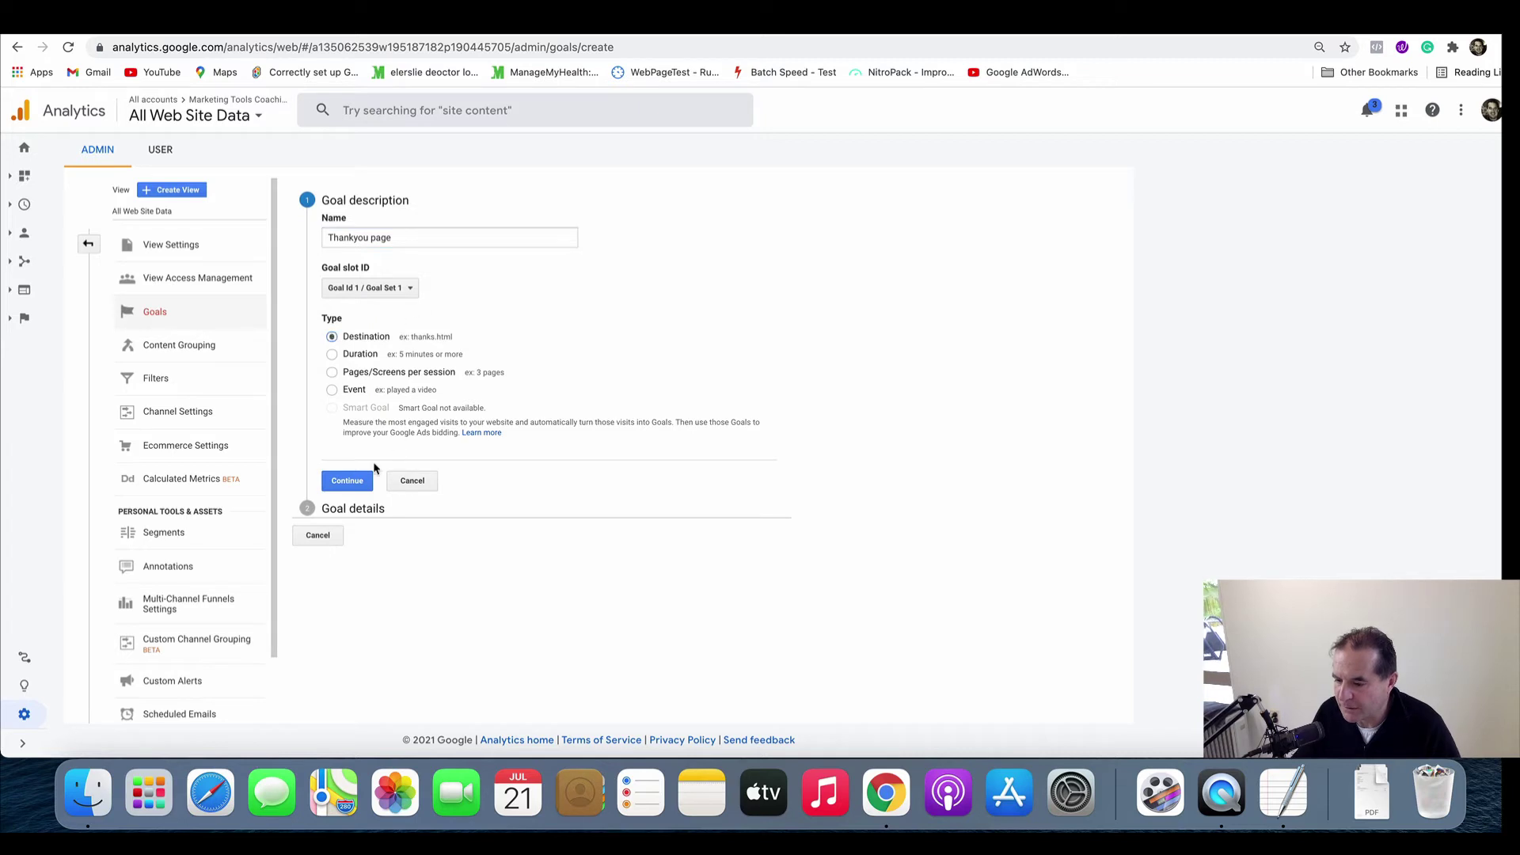
click(348, 482)
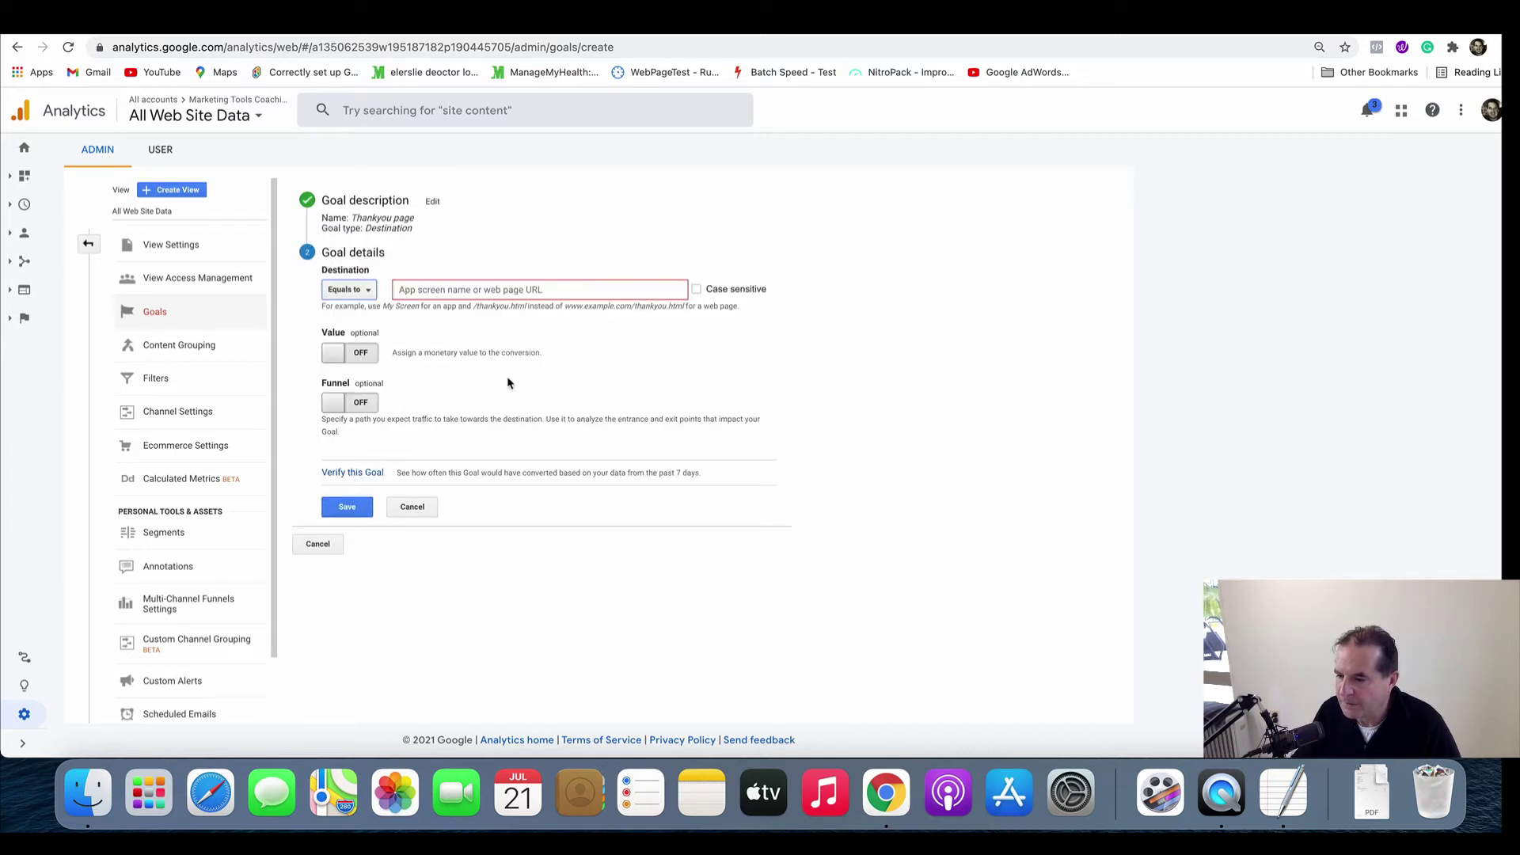
Step: Set the goal's destination to the copied Thankyou page URL, save it, and return to Tag Manager
click(531, 289)
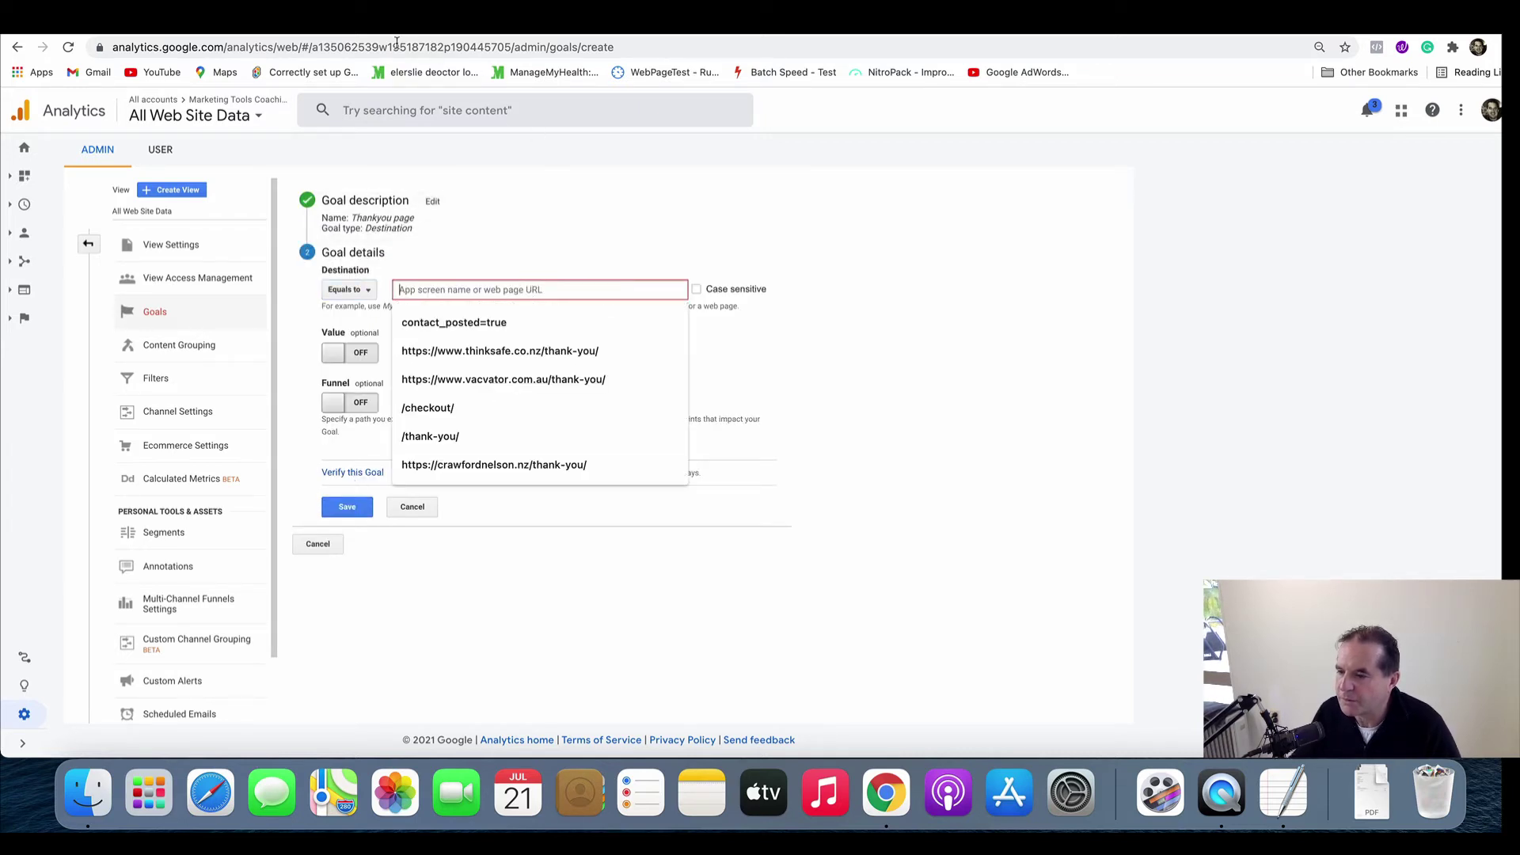
key(ctrl+Tab)
click(463, 46)
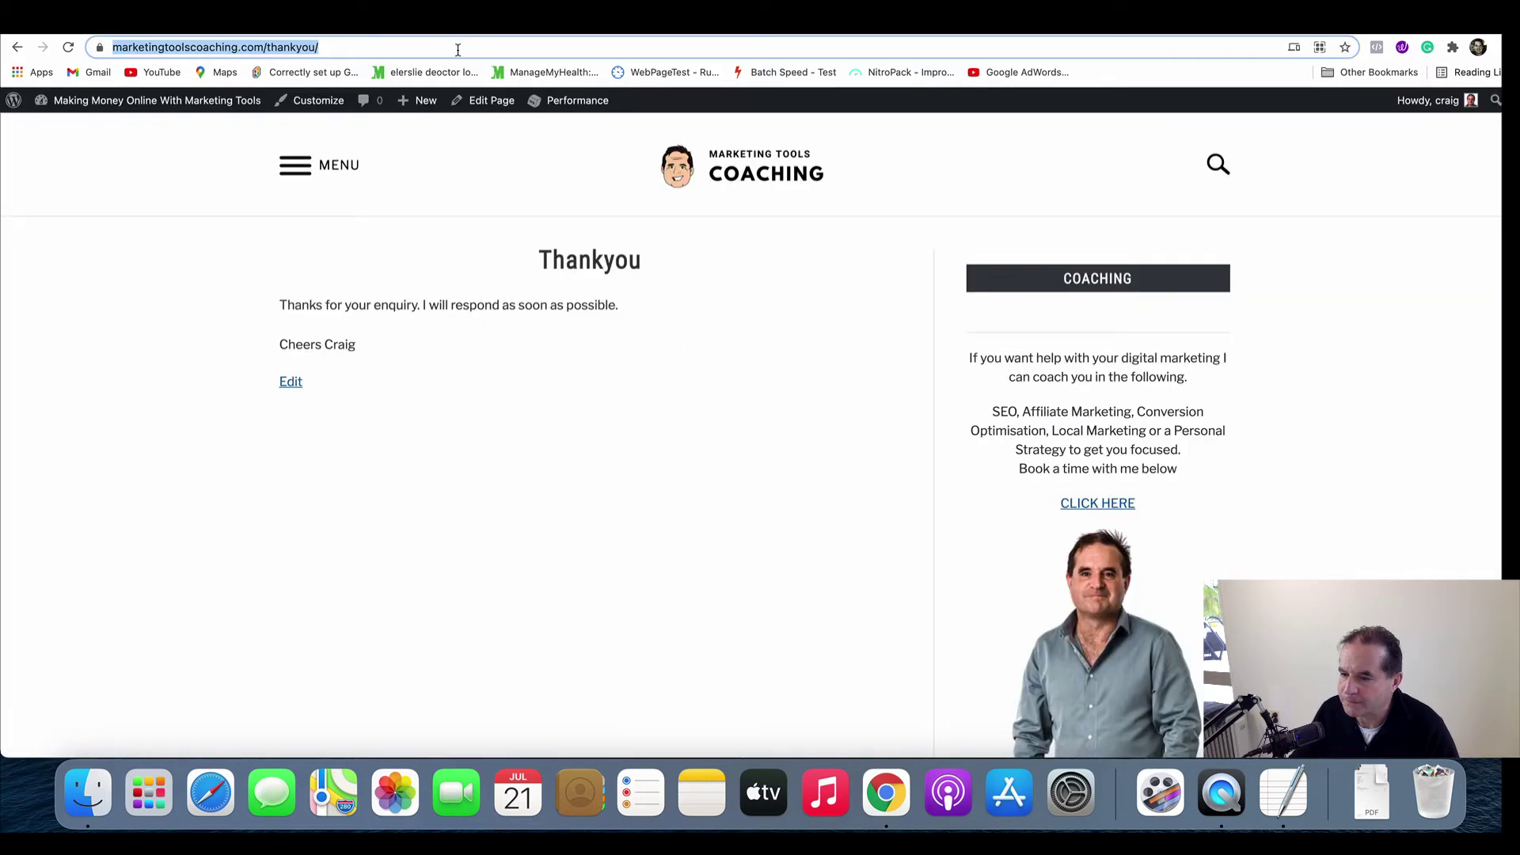
click(458, 49)
key(super+a)
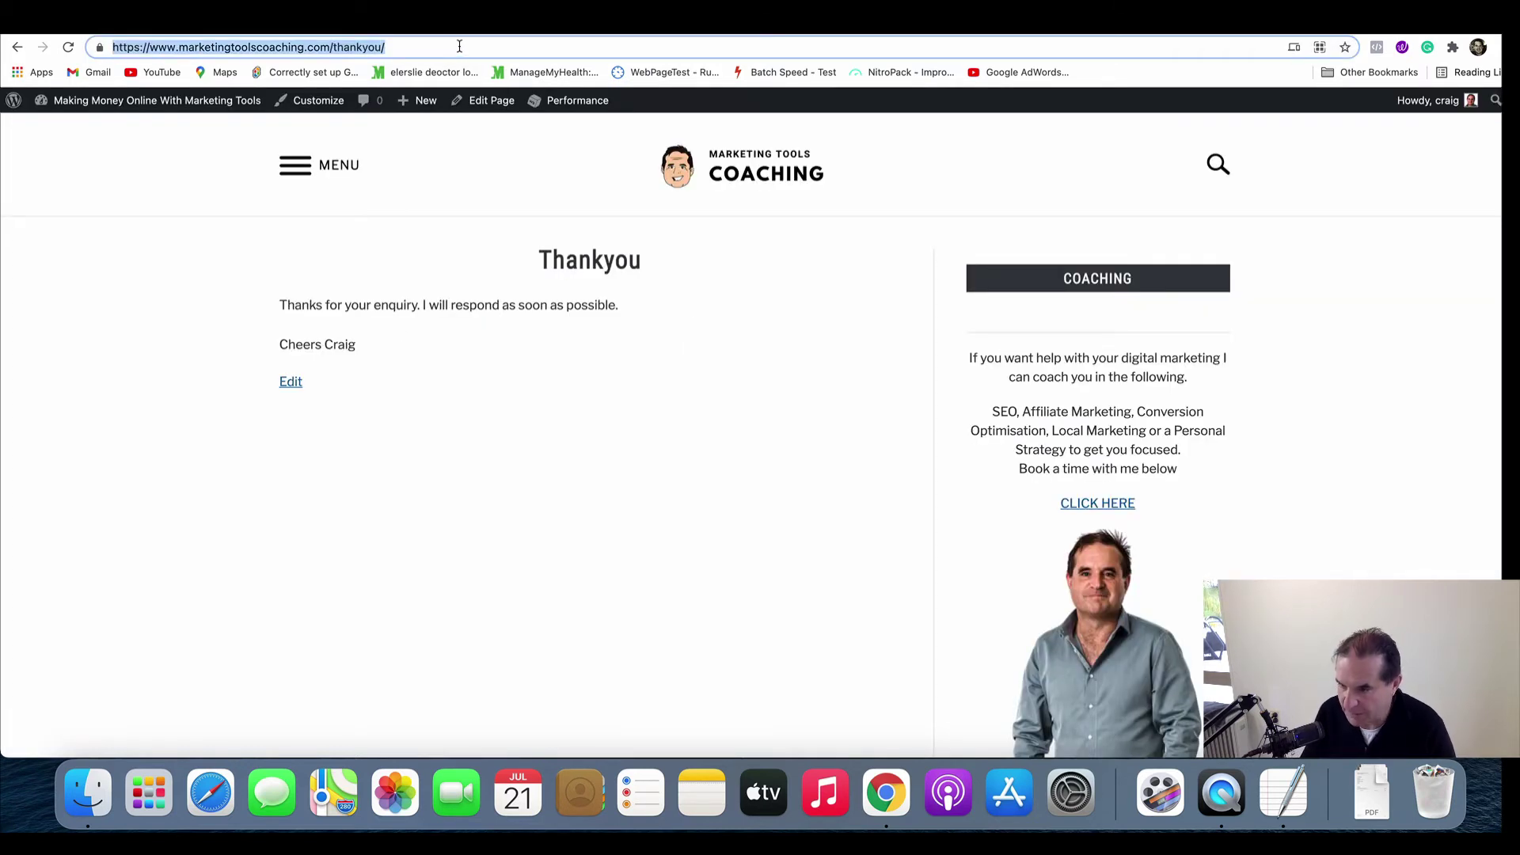
key(super+c)
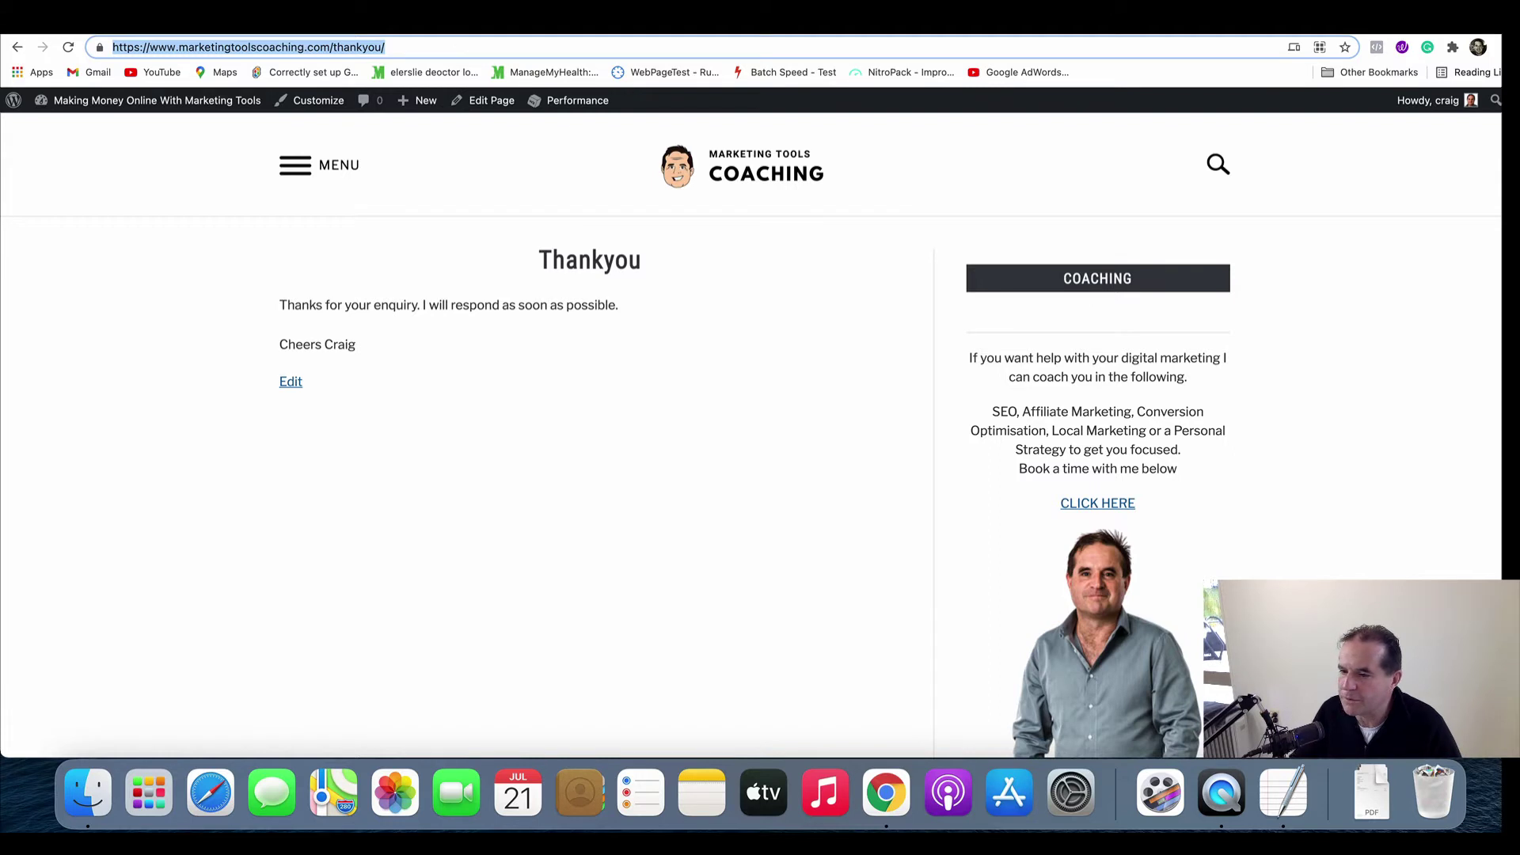
key(ctrl+Tab)
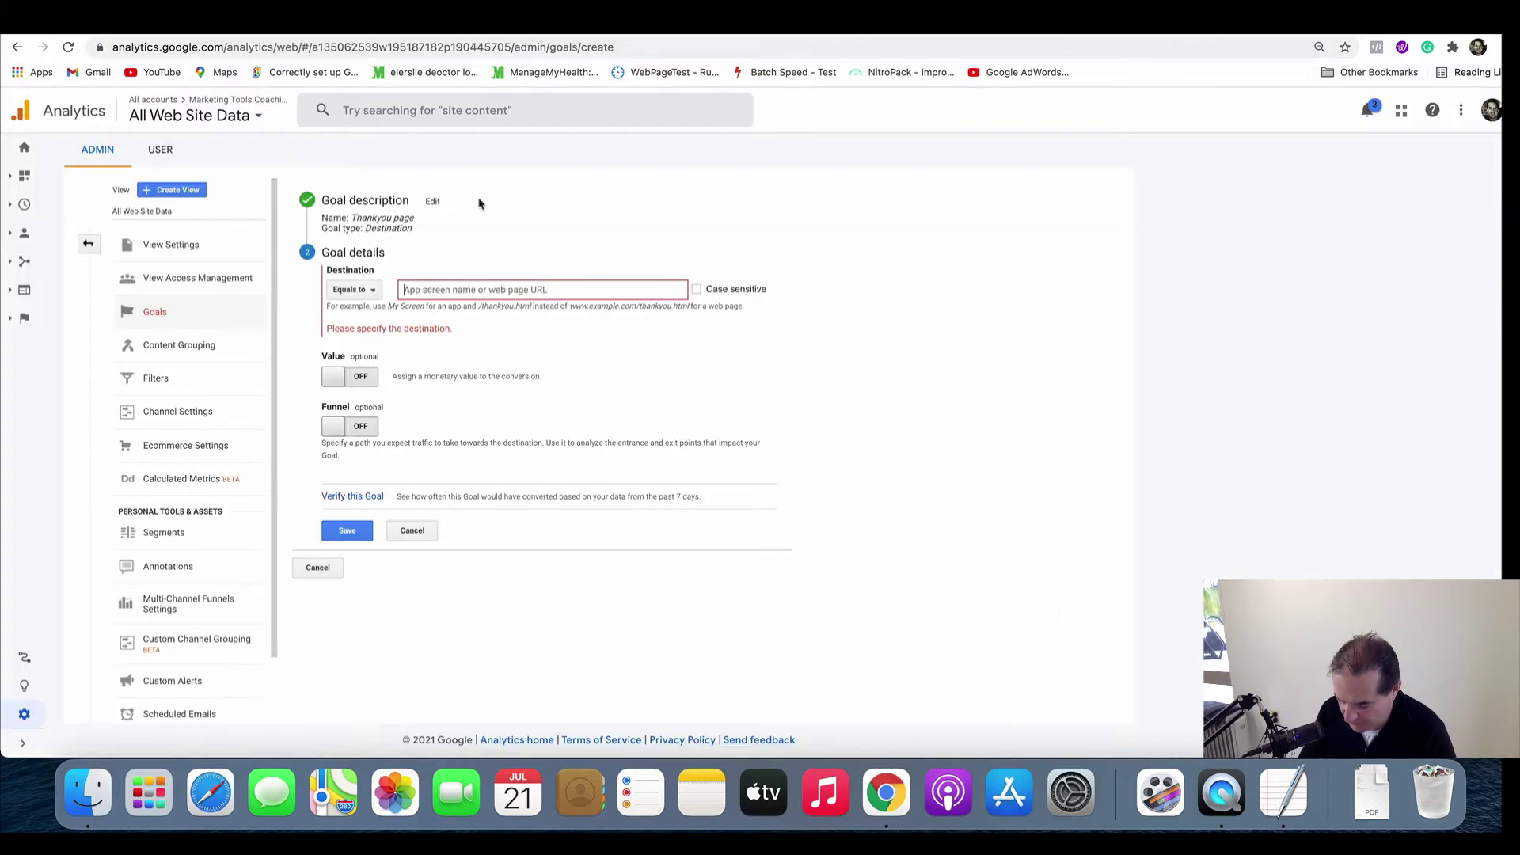
click(523, 289)
key(super+v)
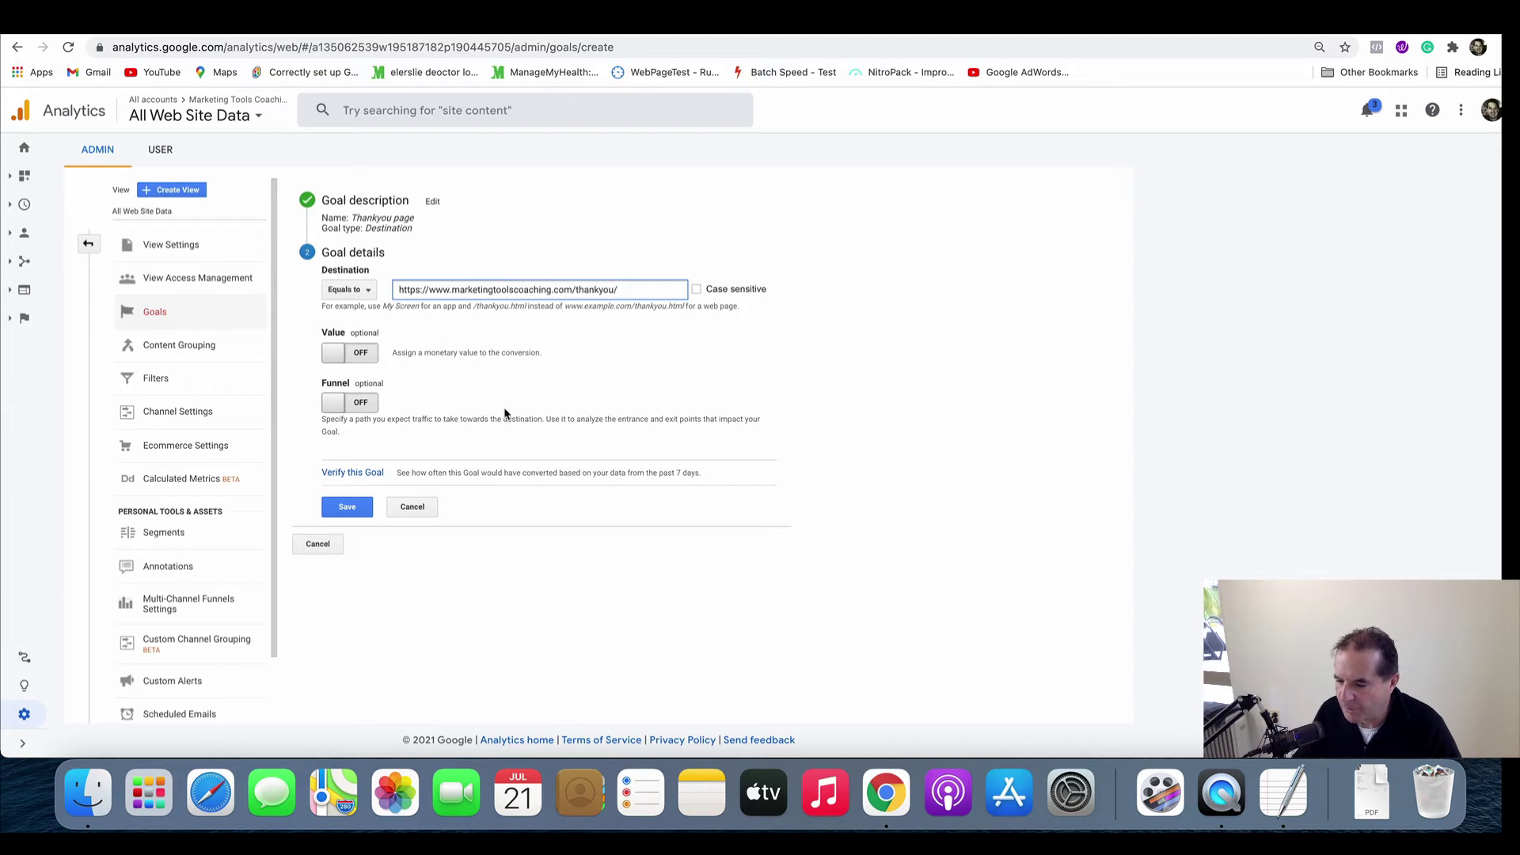
click(342, 507)
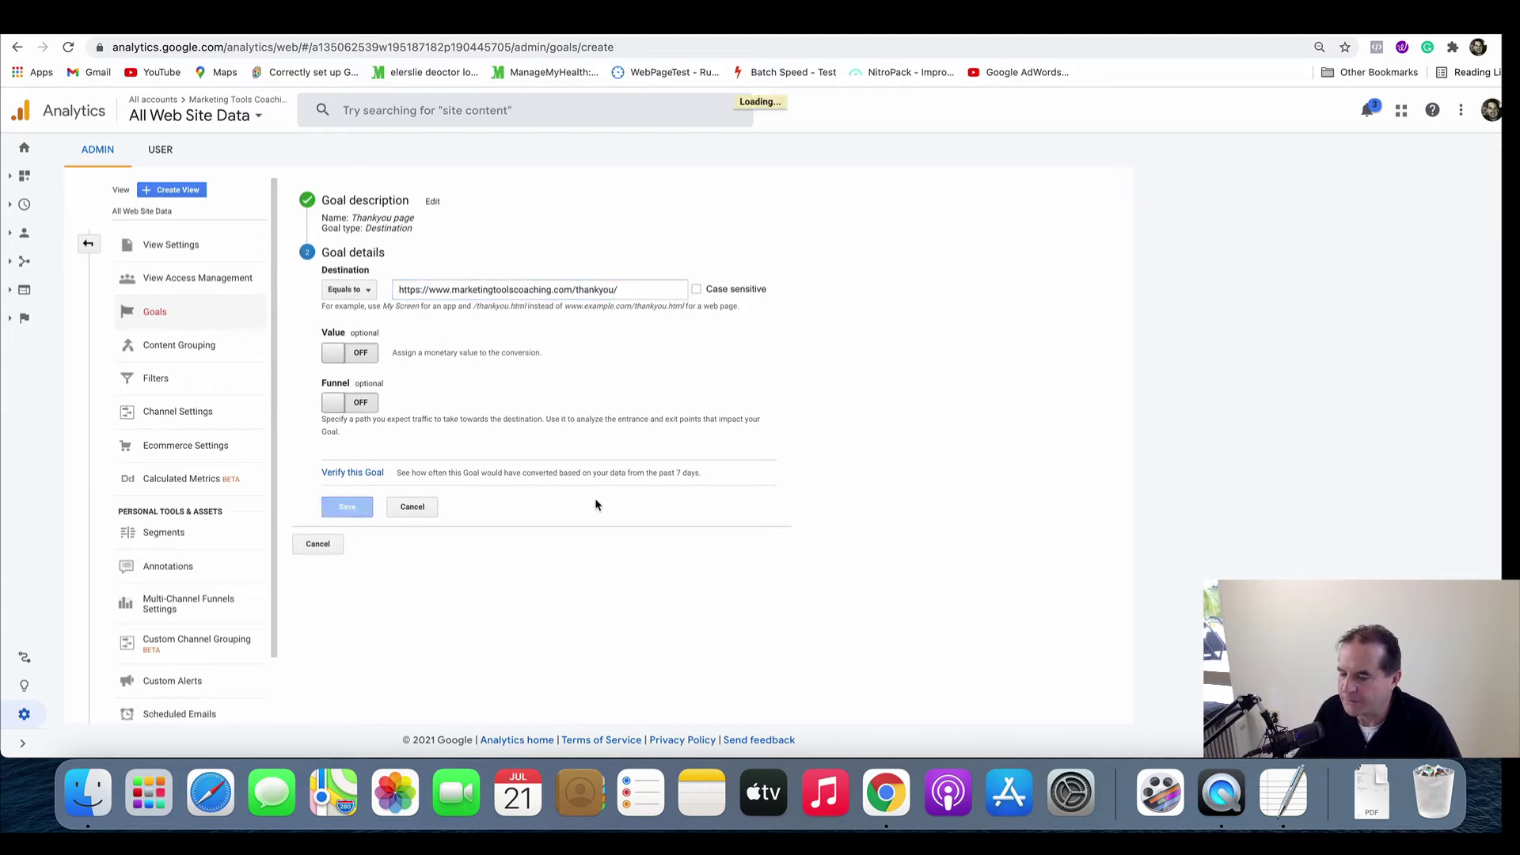
click(321, 289)
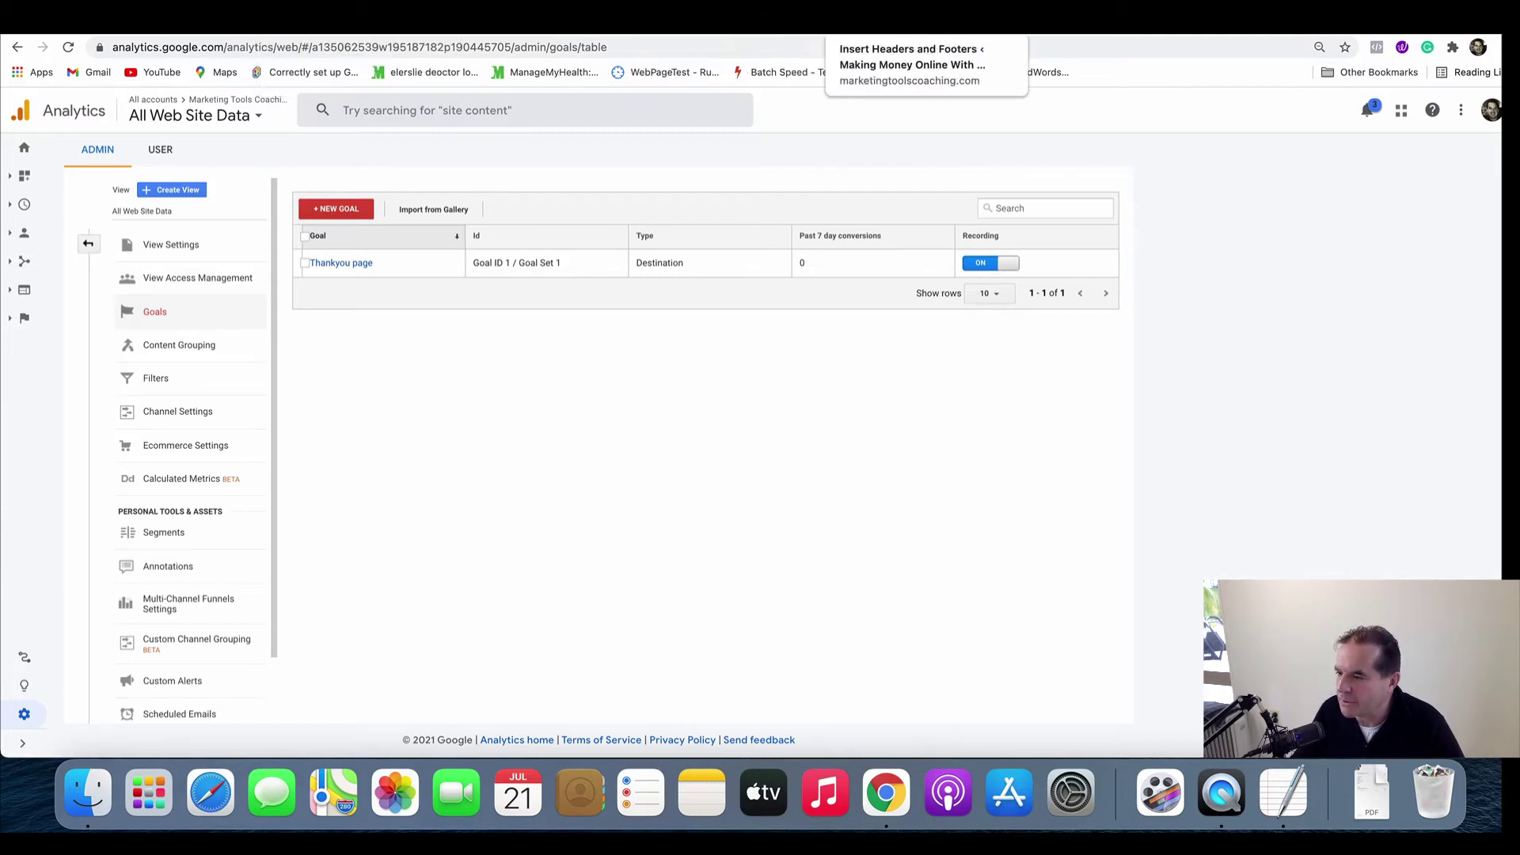
click(791, 24)
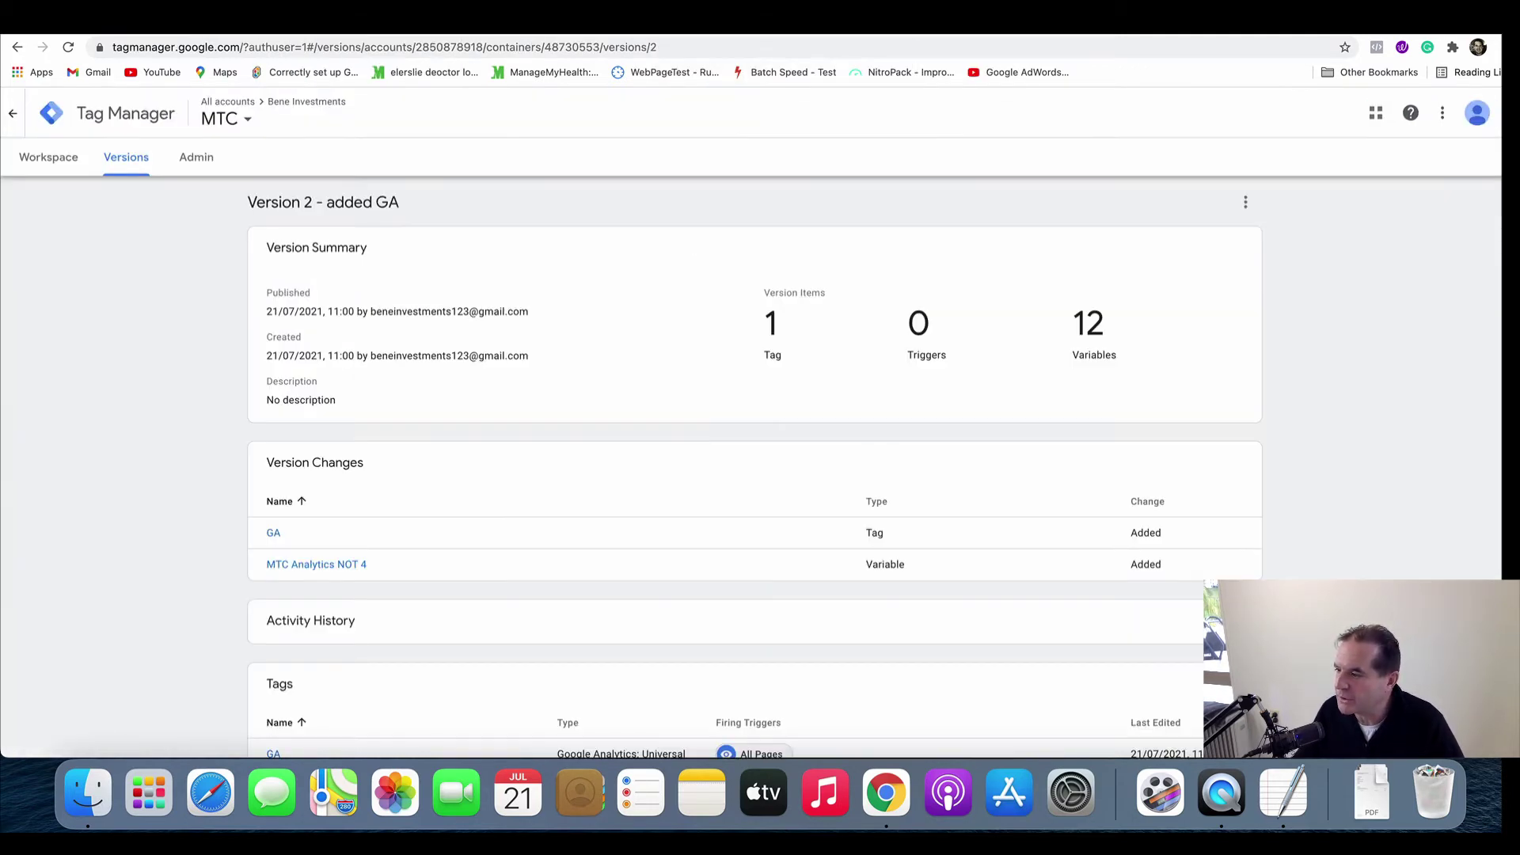
Step: Review the phone and email links on the About Me page, then go to the Tag Manager workspace overview
key(ctrl+Tab)
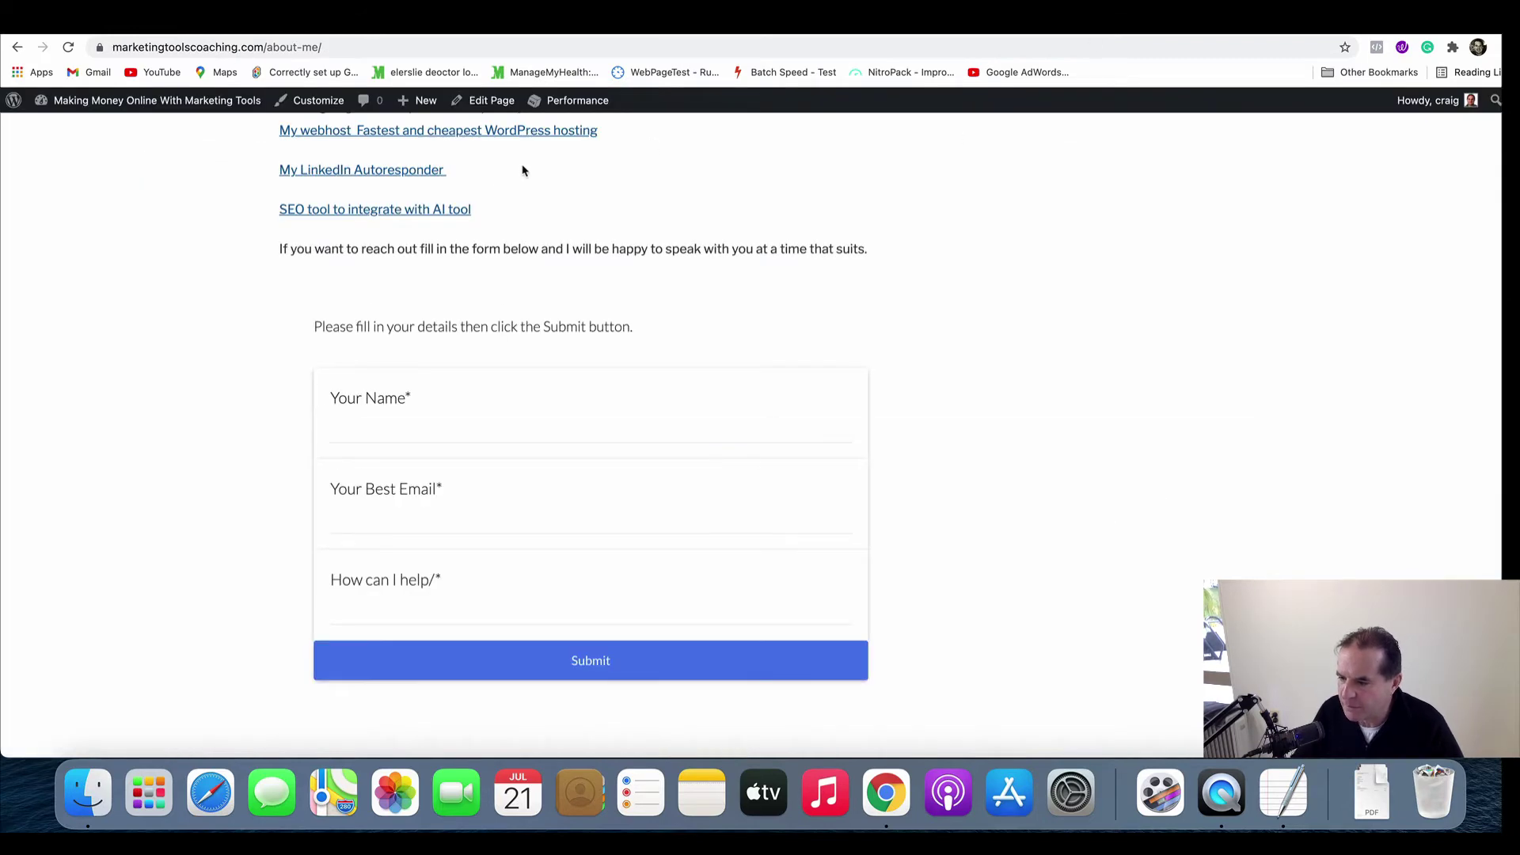
scroll(499, 183, up, 15)
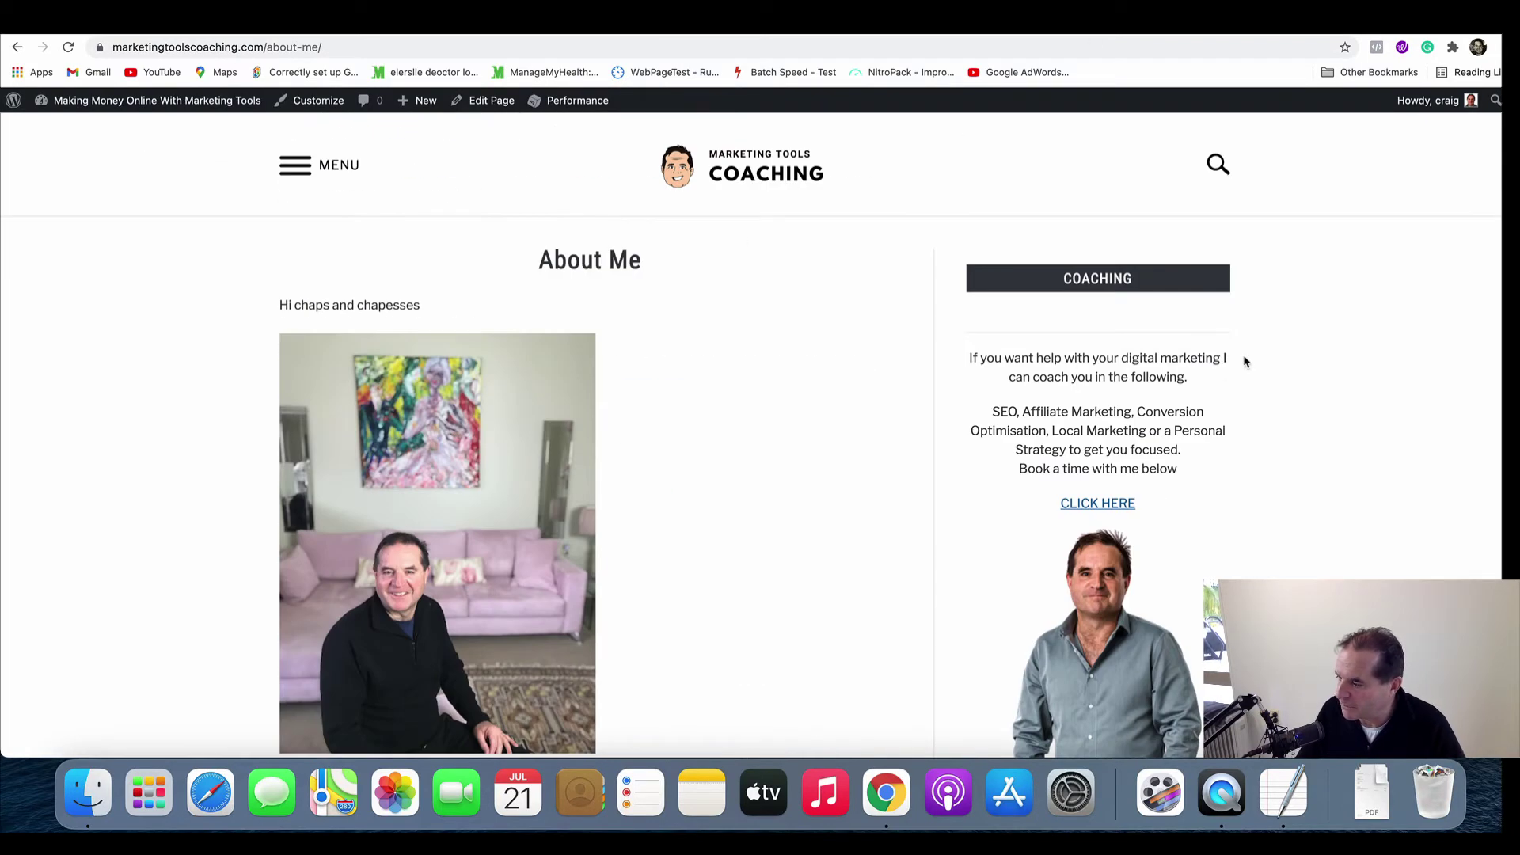
scroll(1245, 361, down, 5)
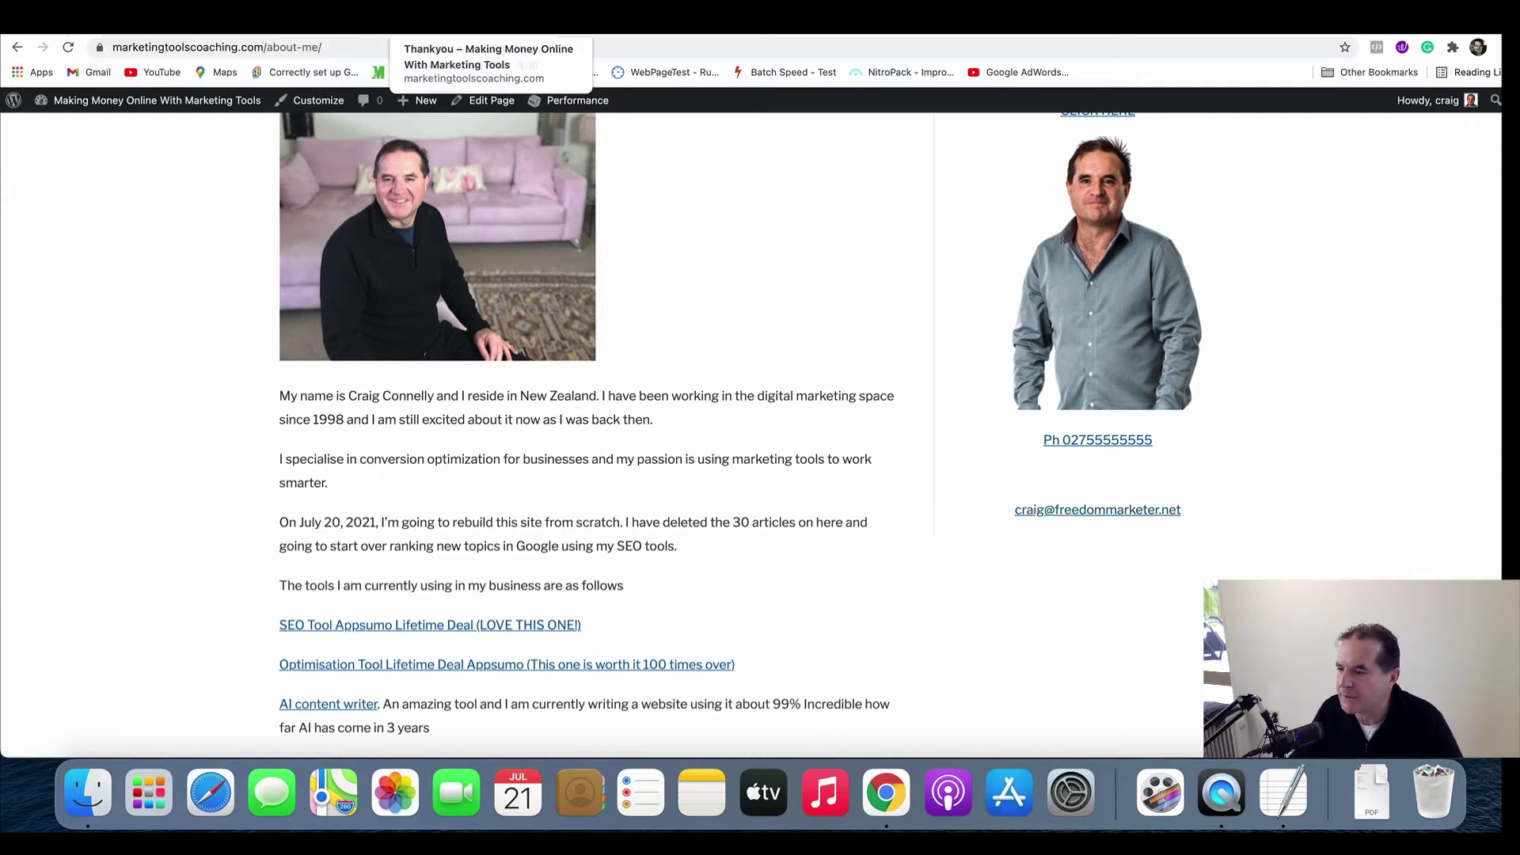
click(697, 20)
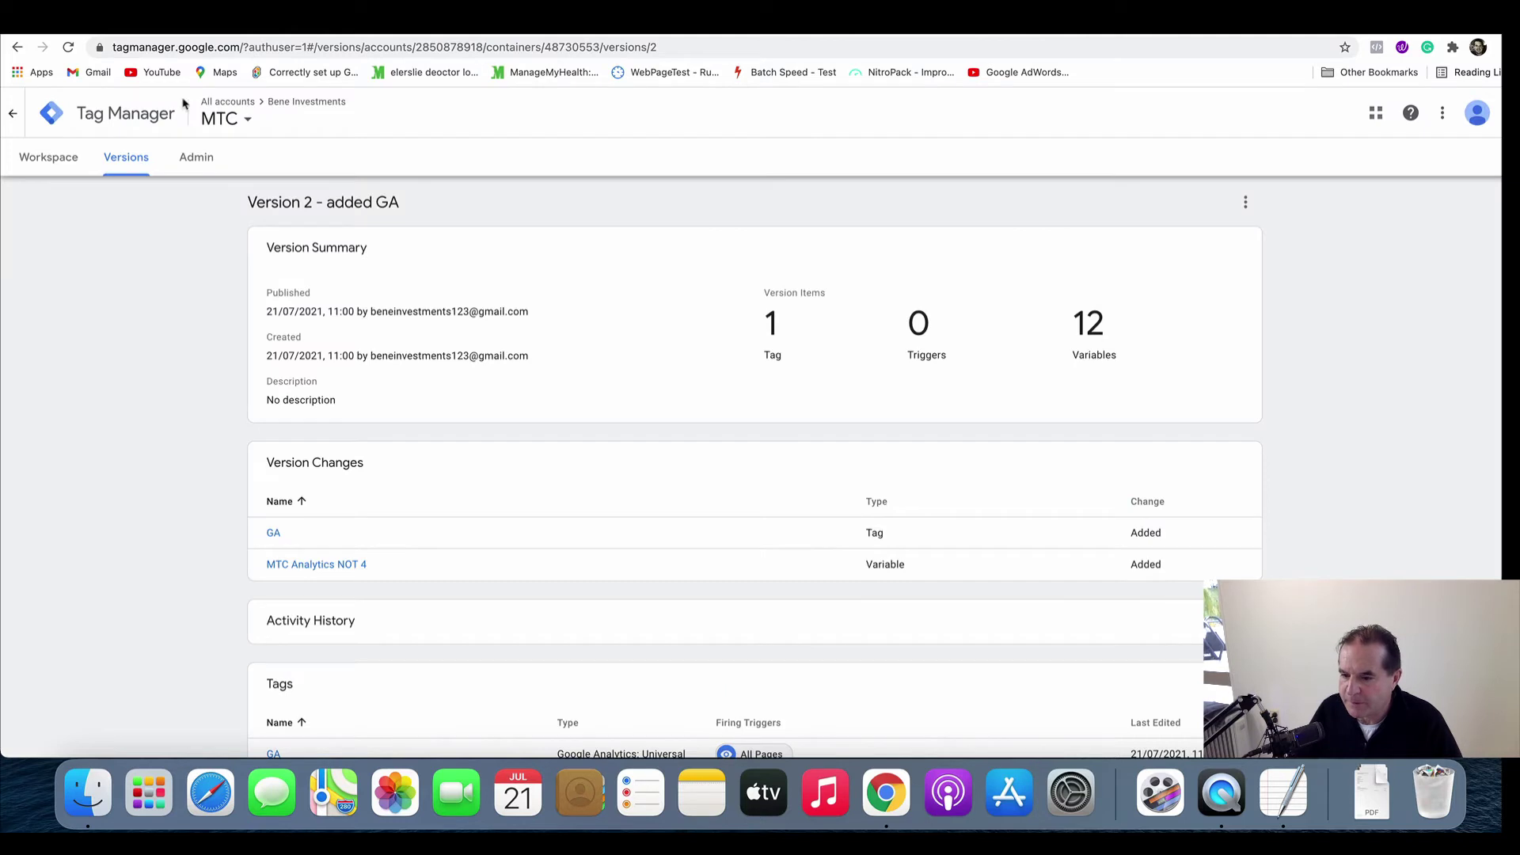
click(36, 154)
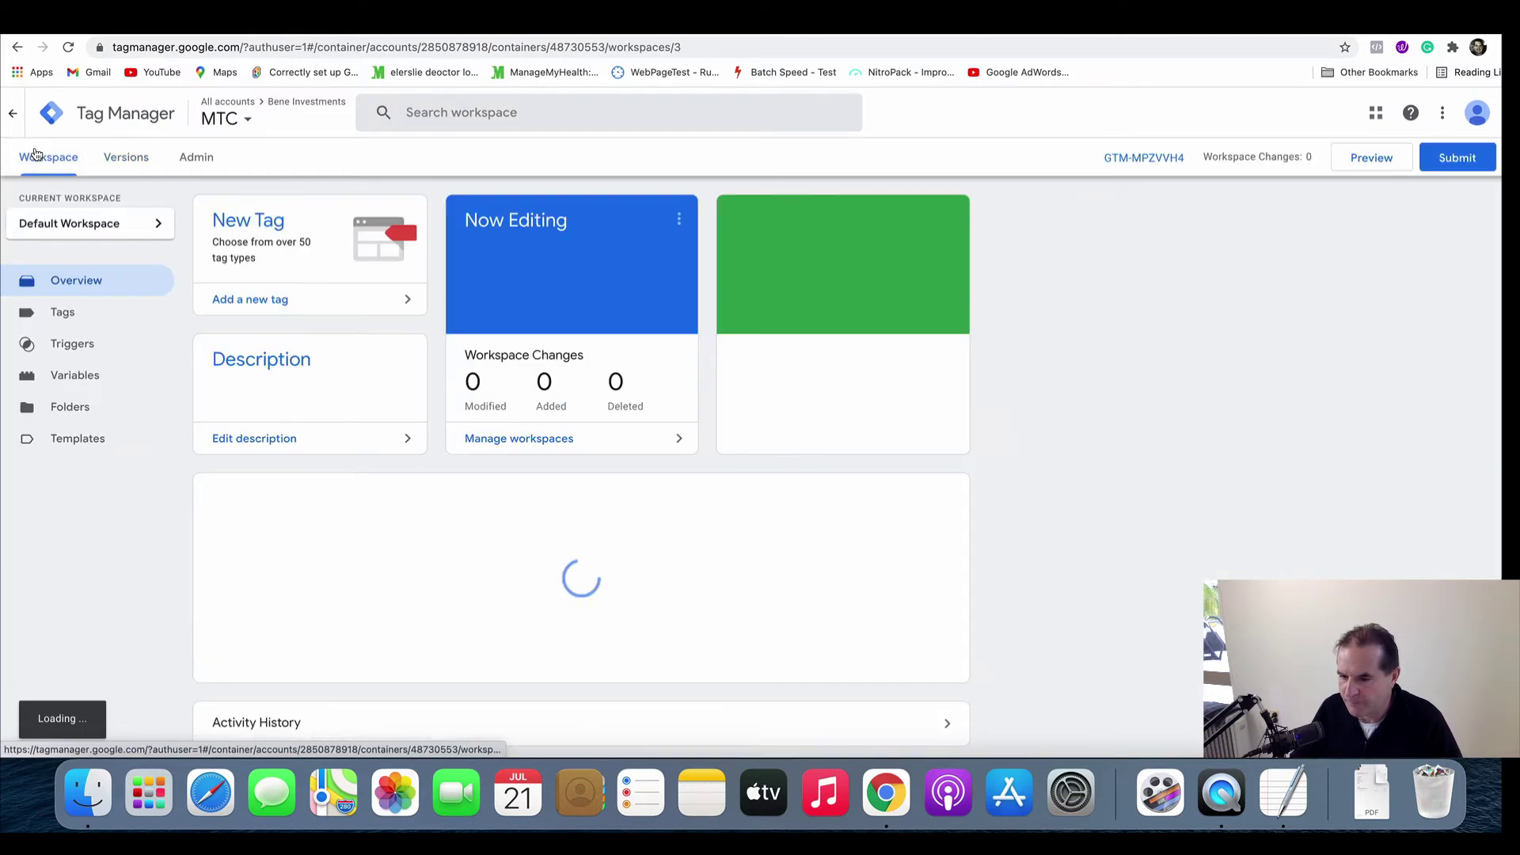
Step: Create a new Universal Analytics tag named 'Moboile Click Ph'
click(69, 313)
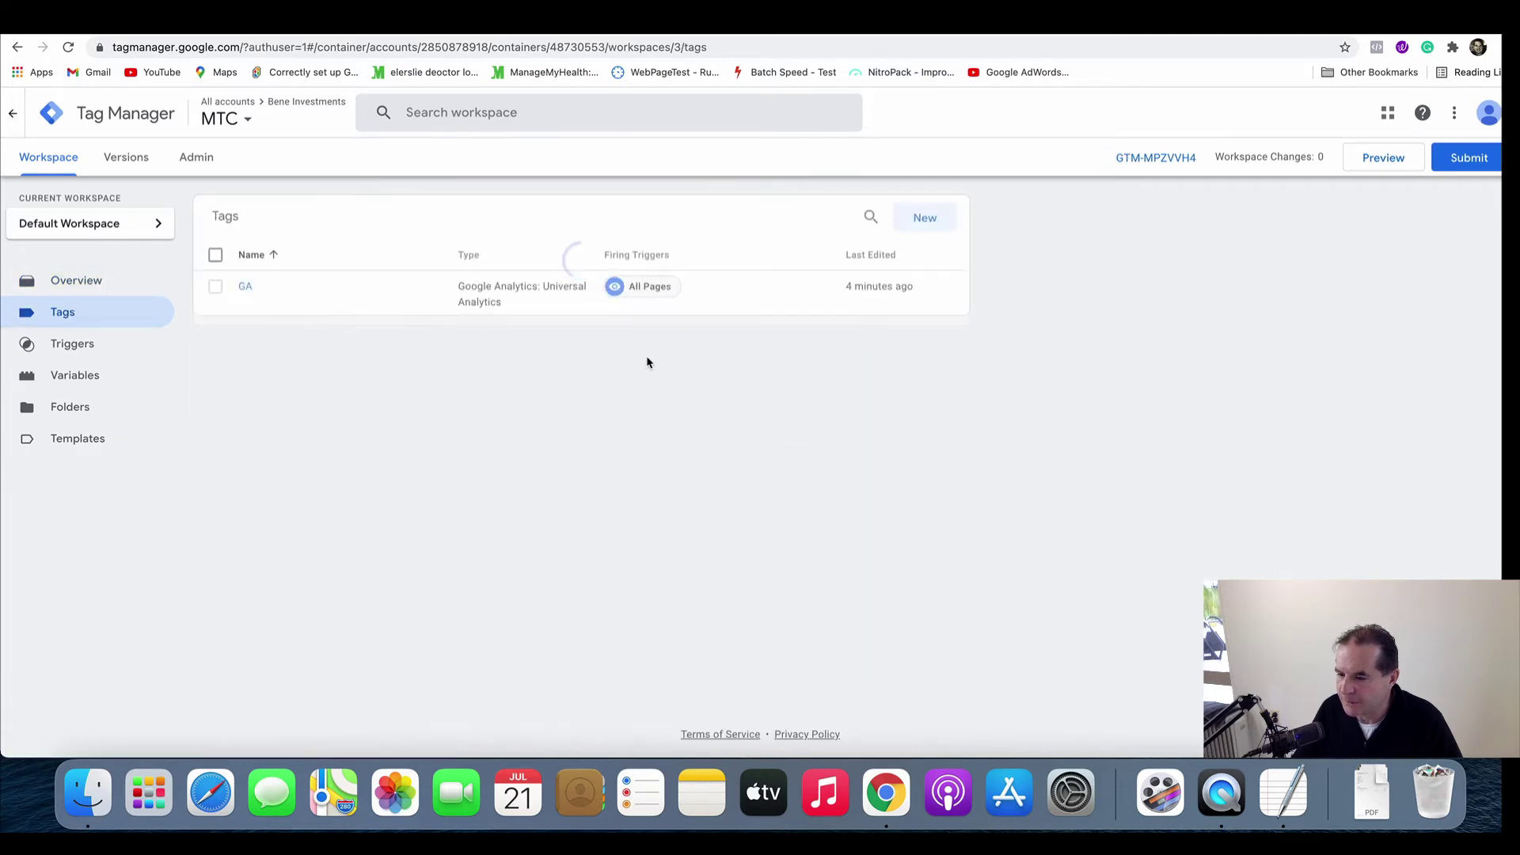
click(941, 219)
click(501, 113)
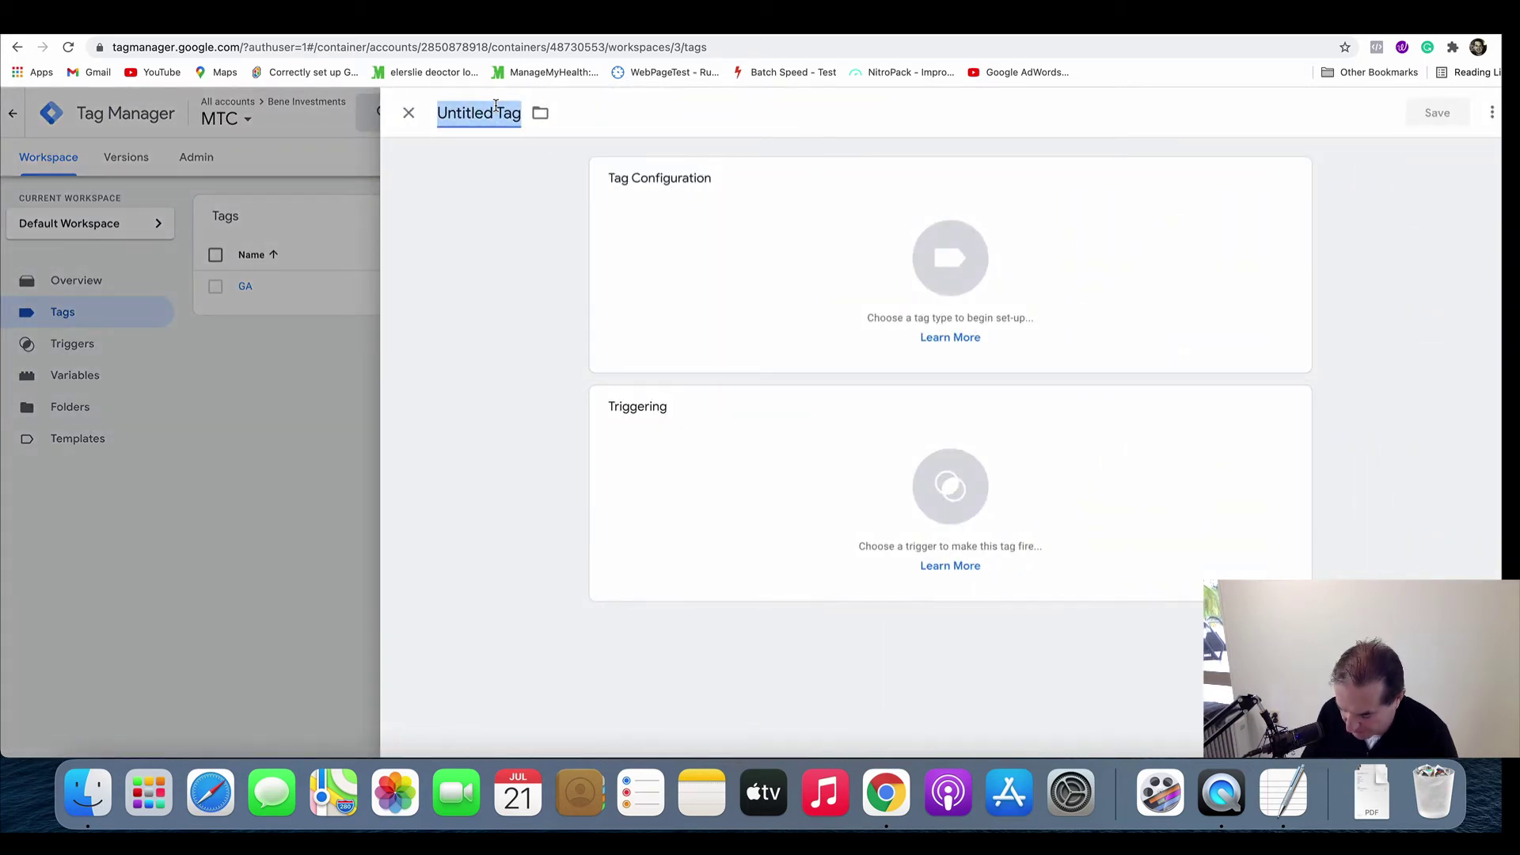
text(Mo)
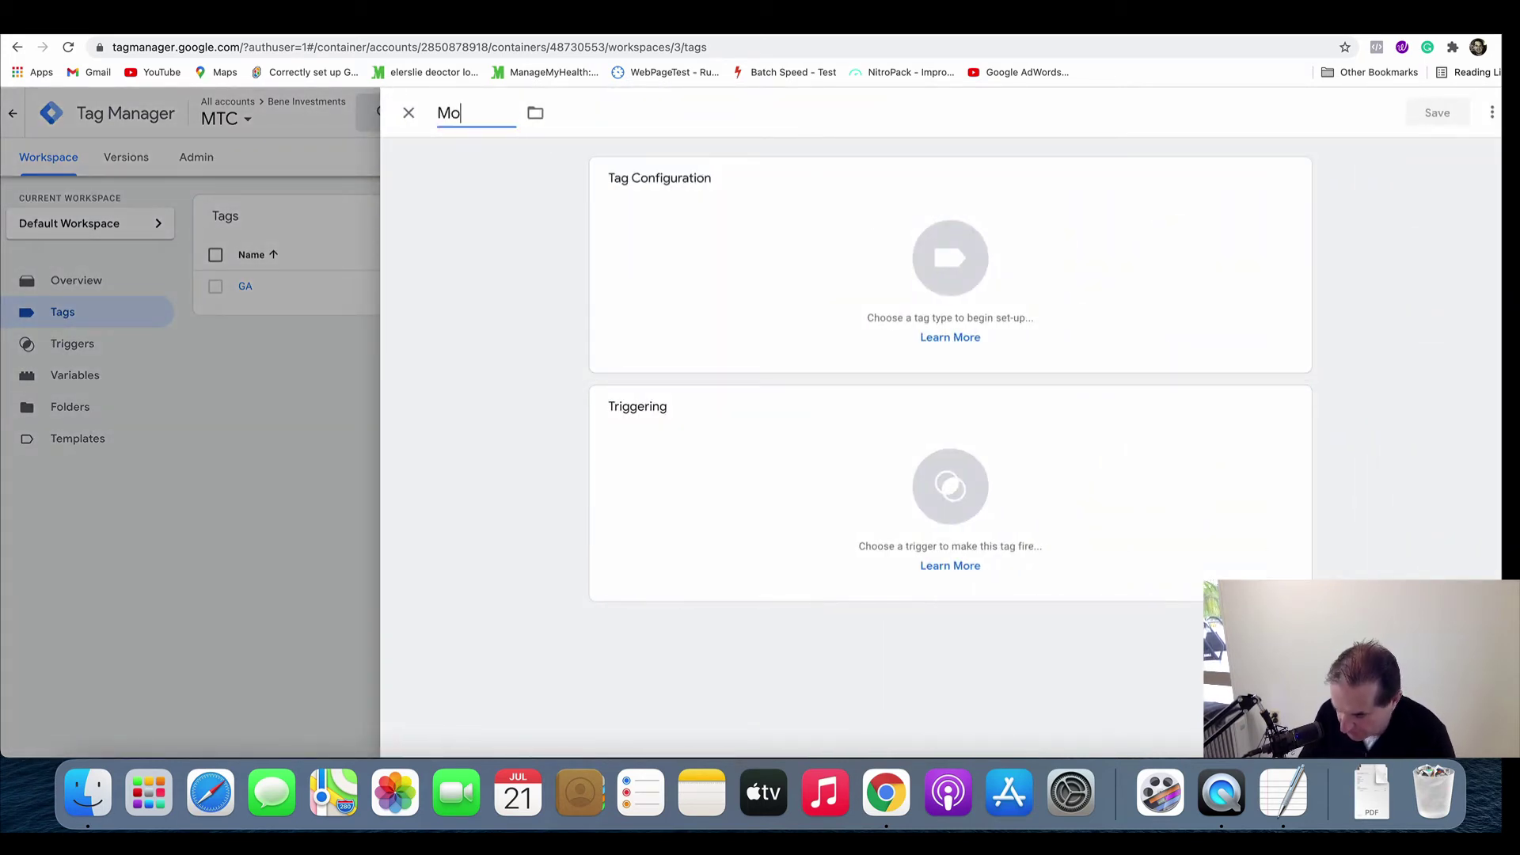
text(boile Click Ph)
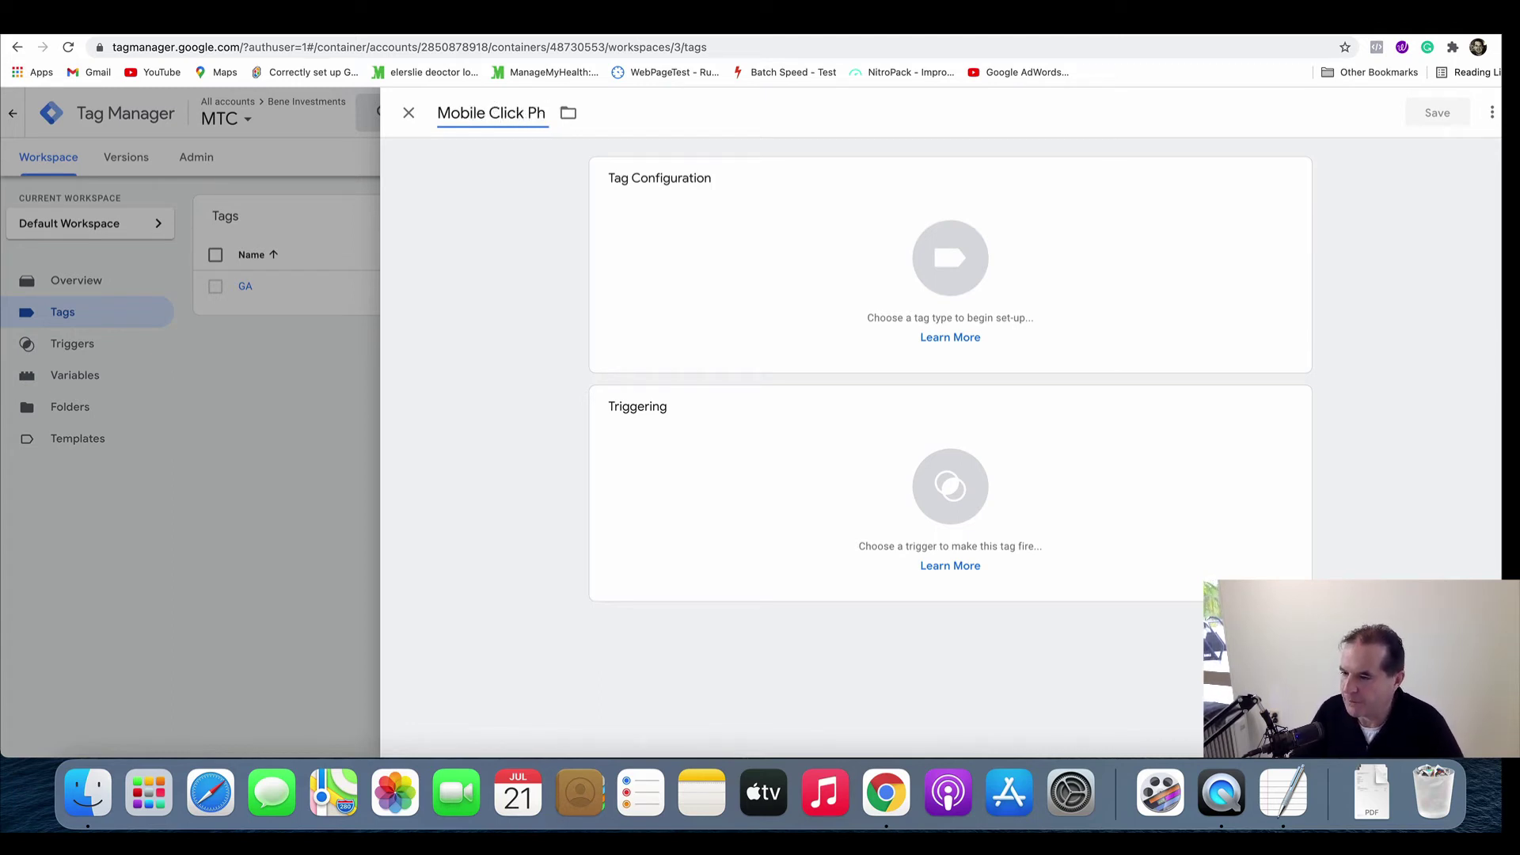
click(923, 246)
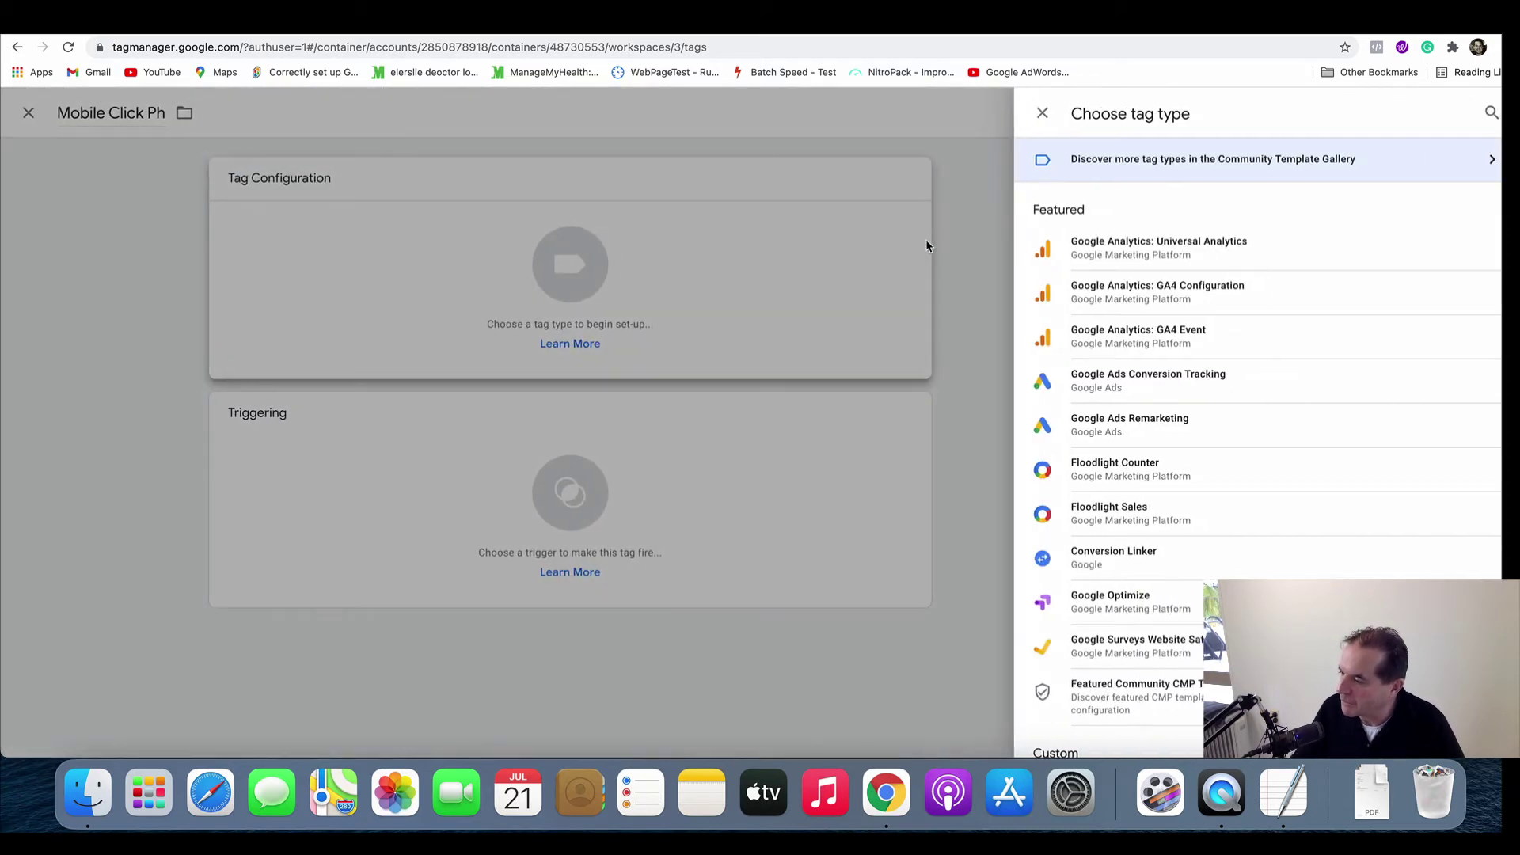
click(1205, 249)
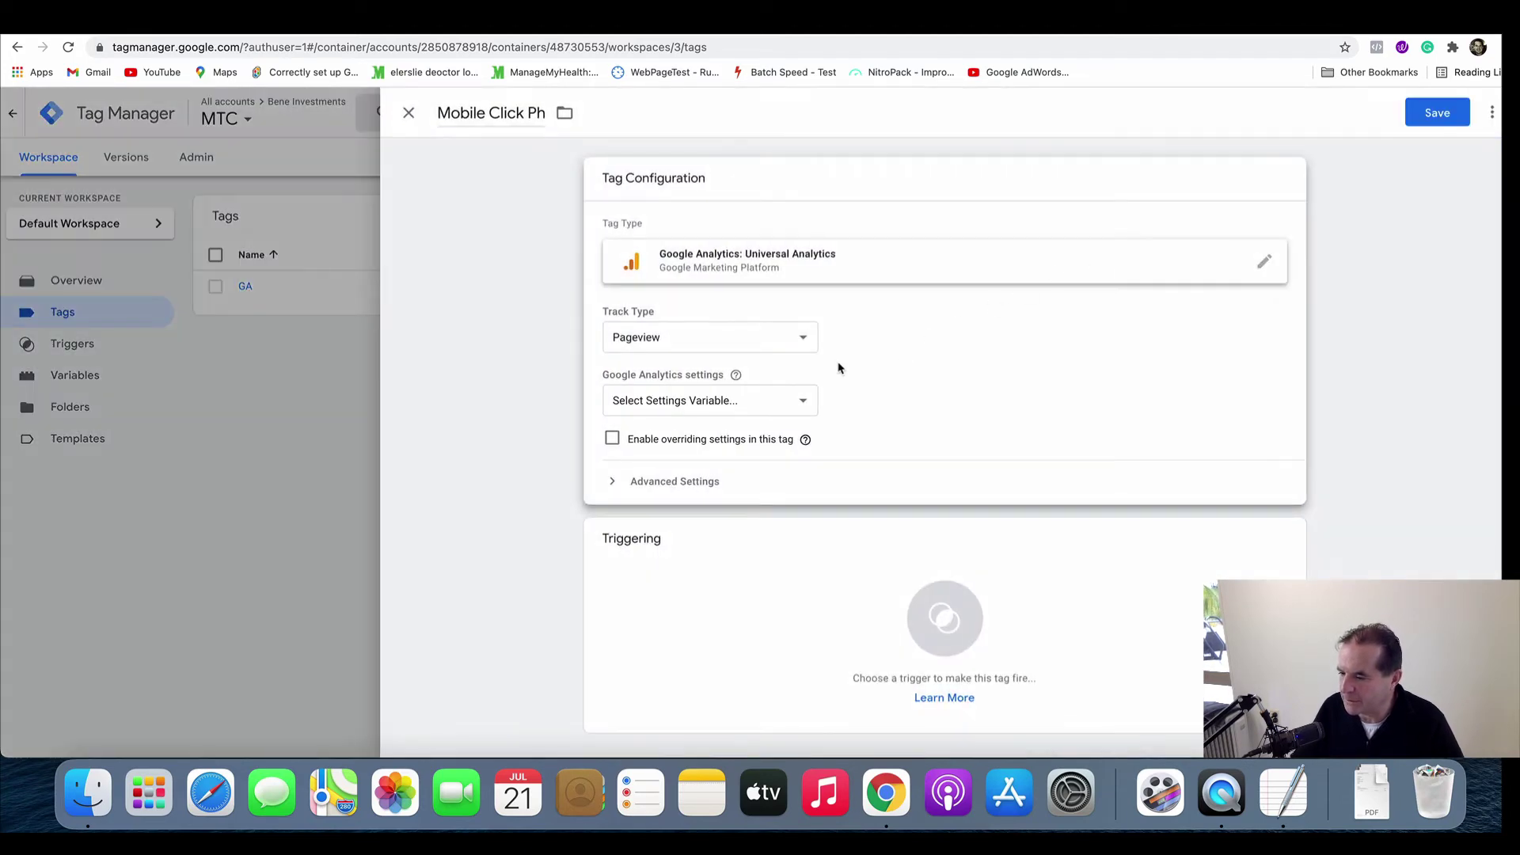
Step: Set the tag's track type to Event with Category 'Click' and Action 'Phone Number'
click(799, 339)
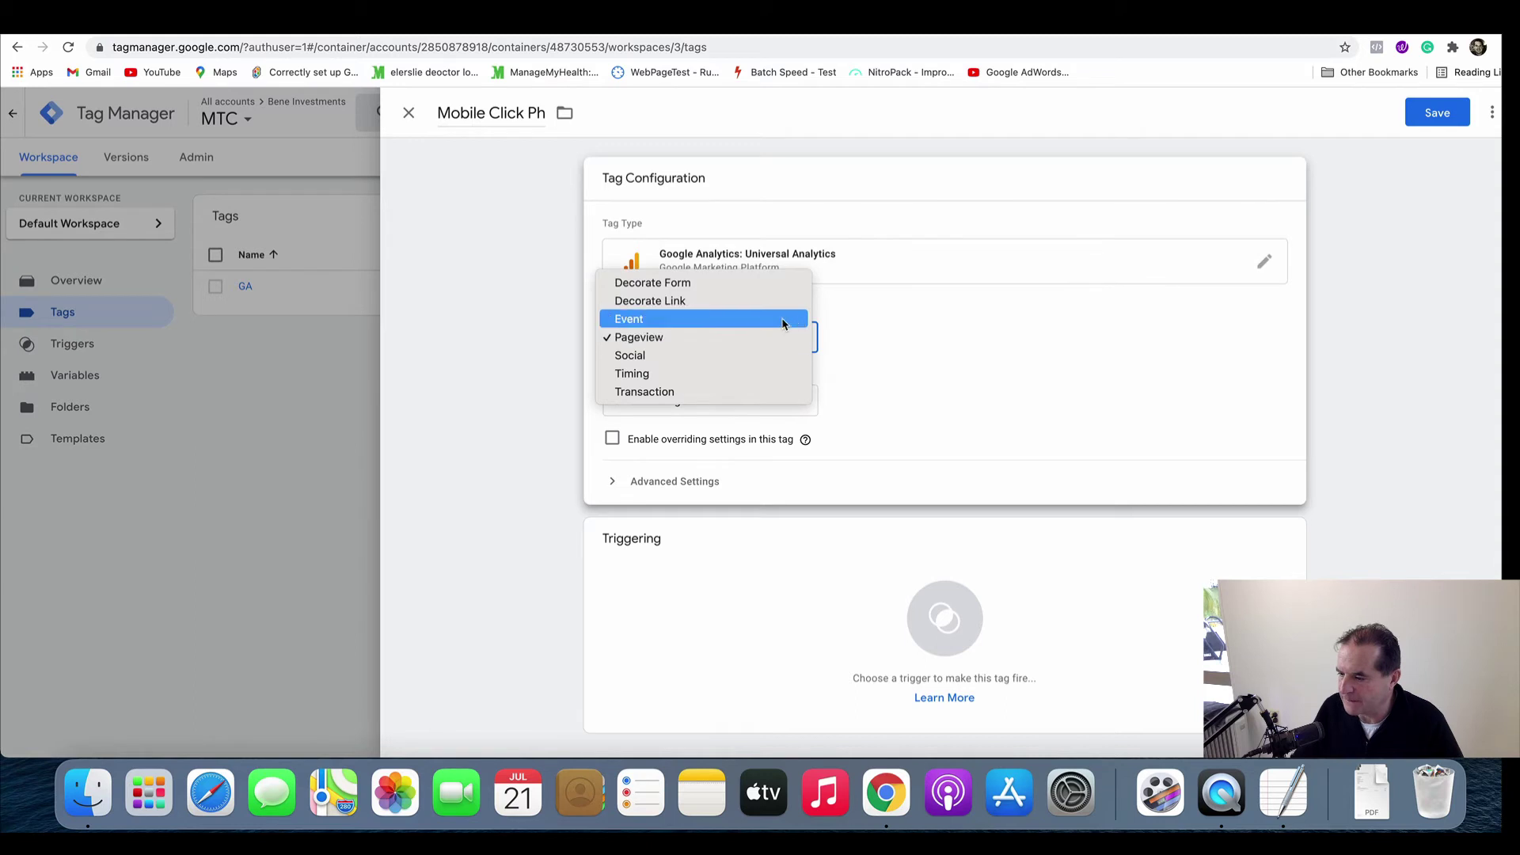
click(784, 319)
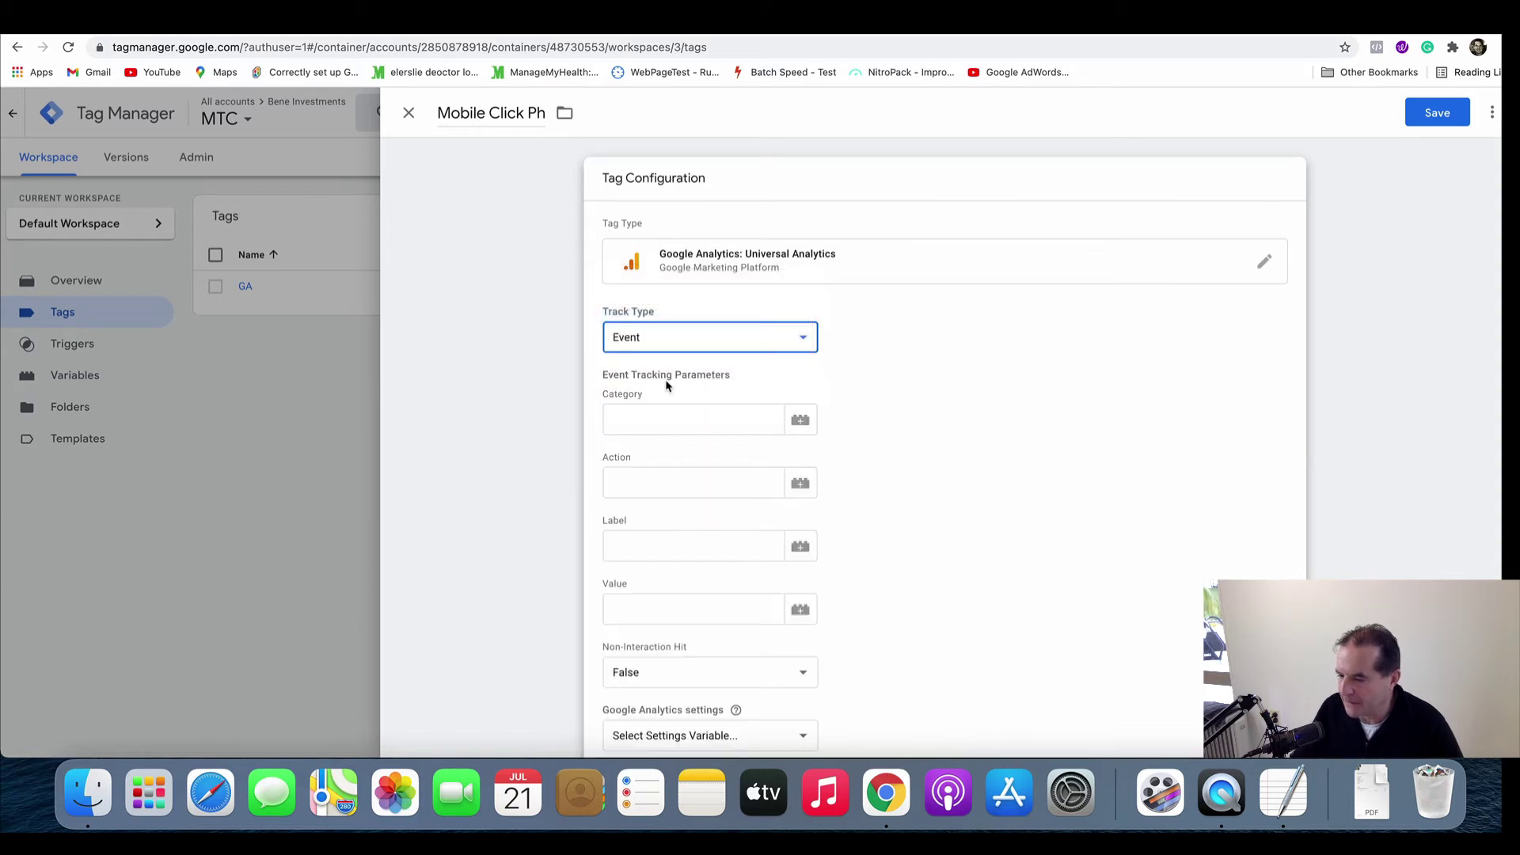
click(676, 413)
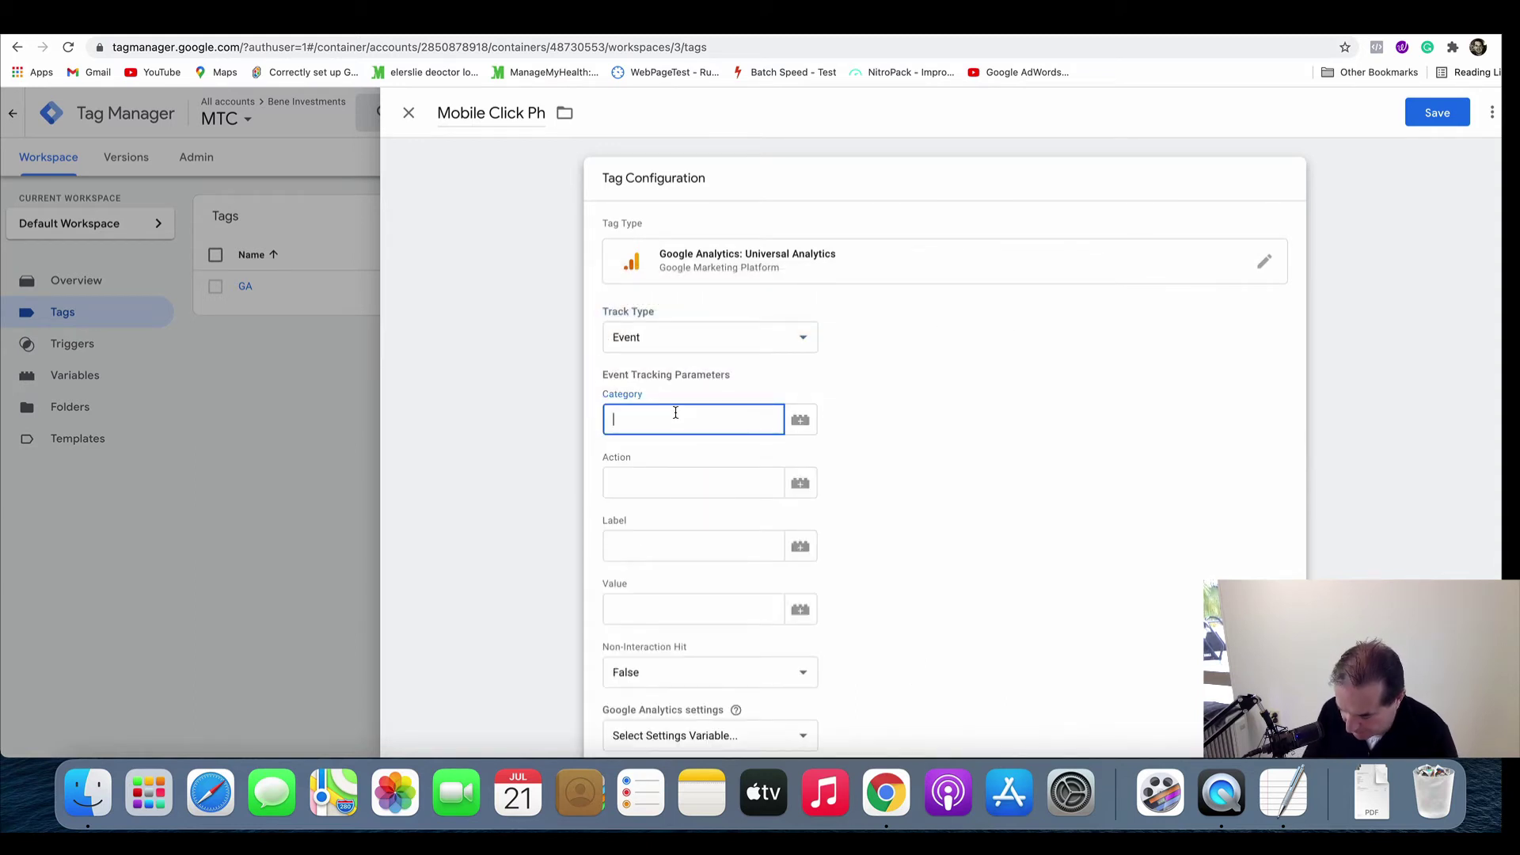
text(Click)
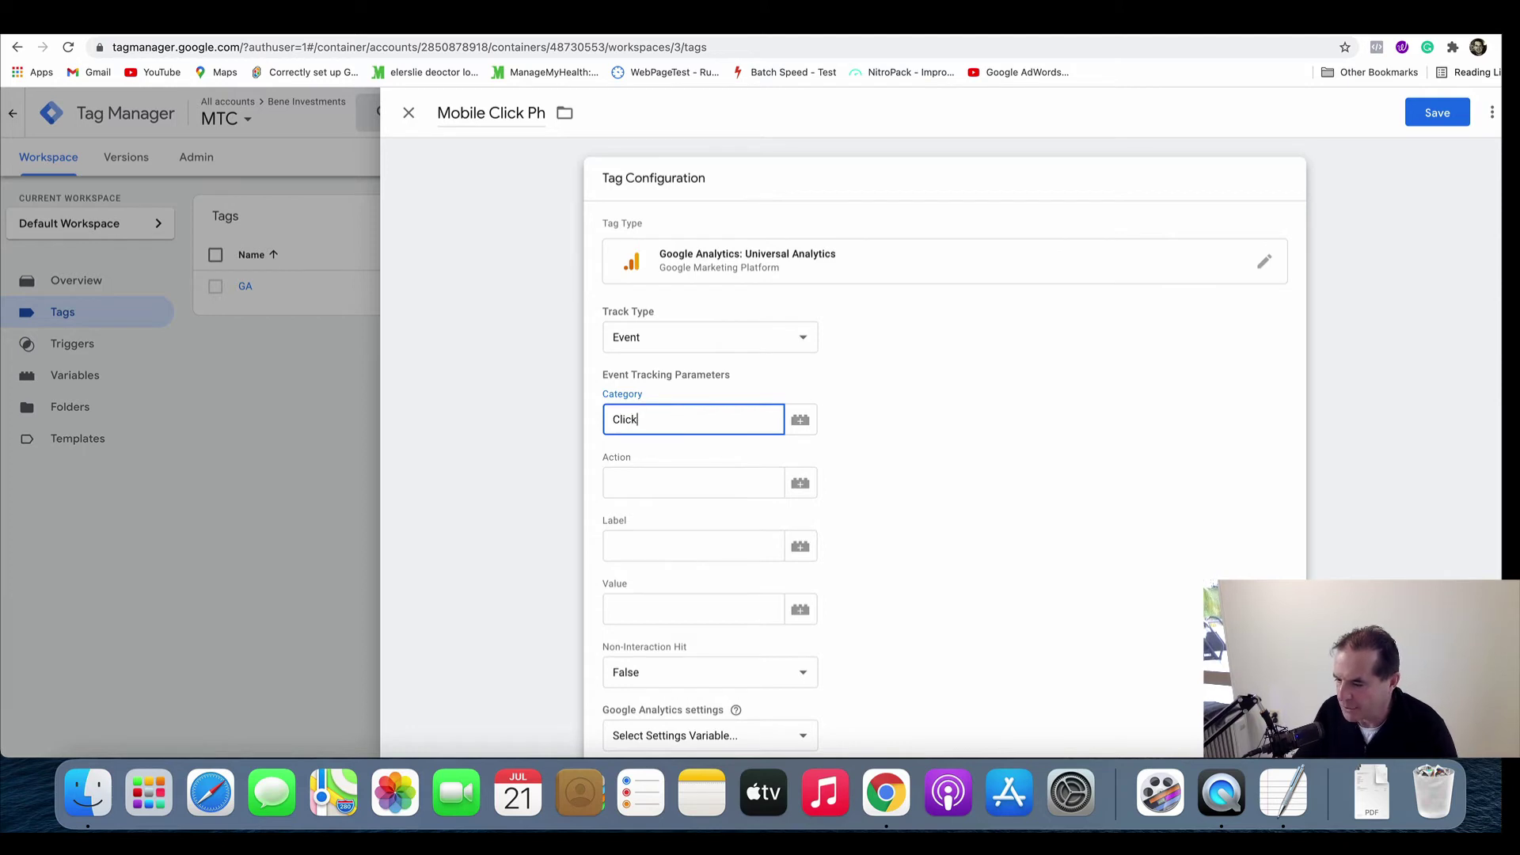
click(678, 488)
text(Phone Number)
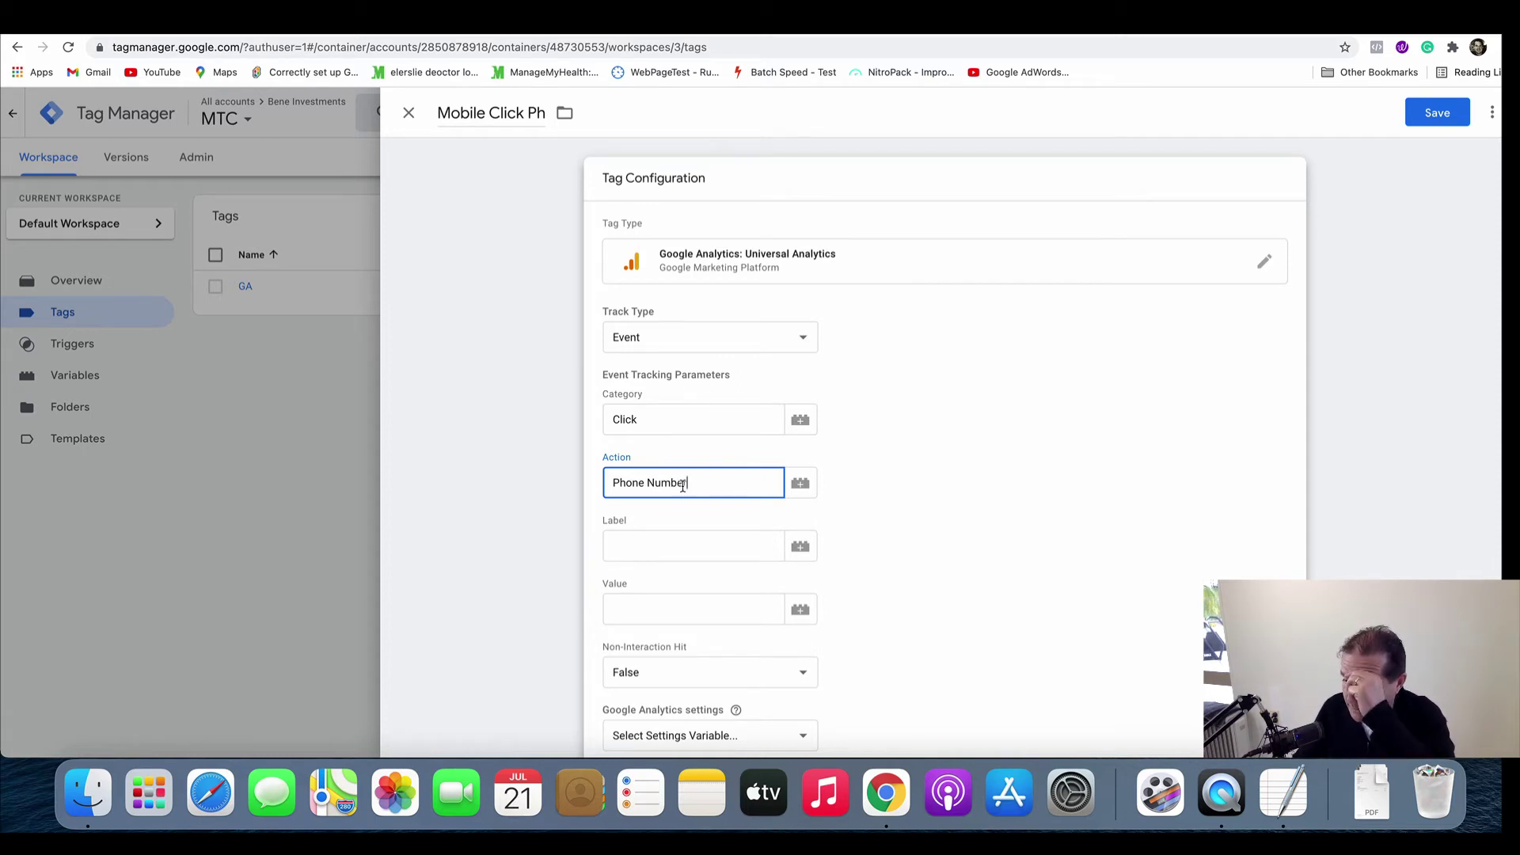
scroll(1005, 446, down, 5)
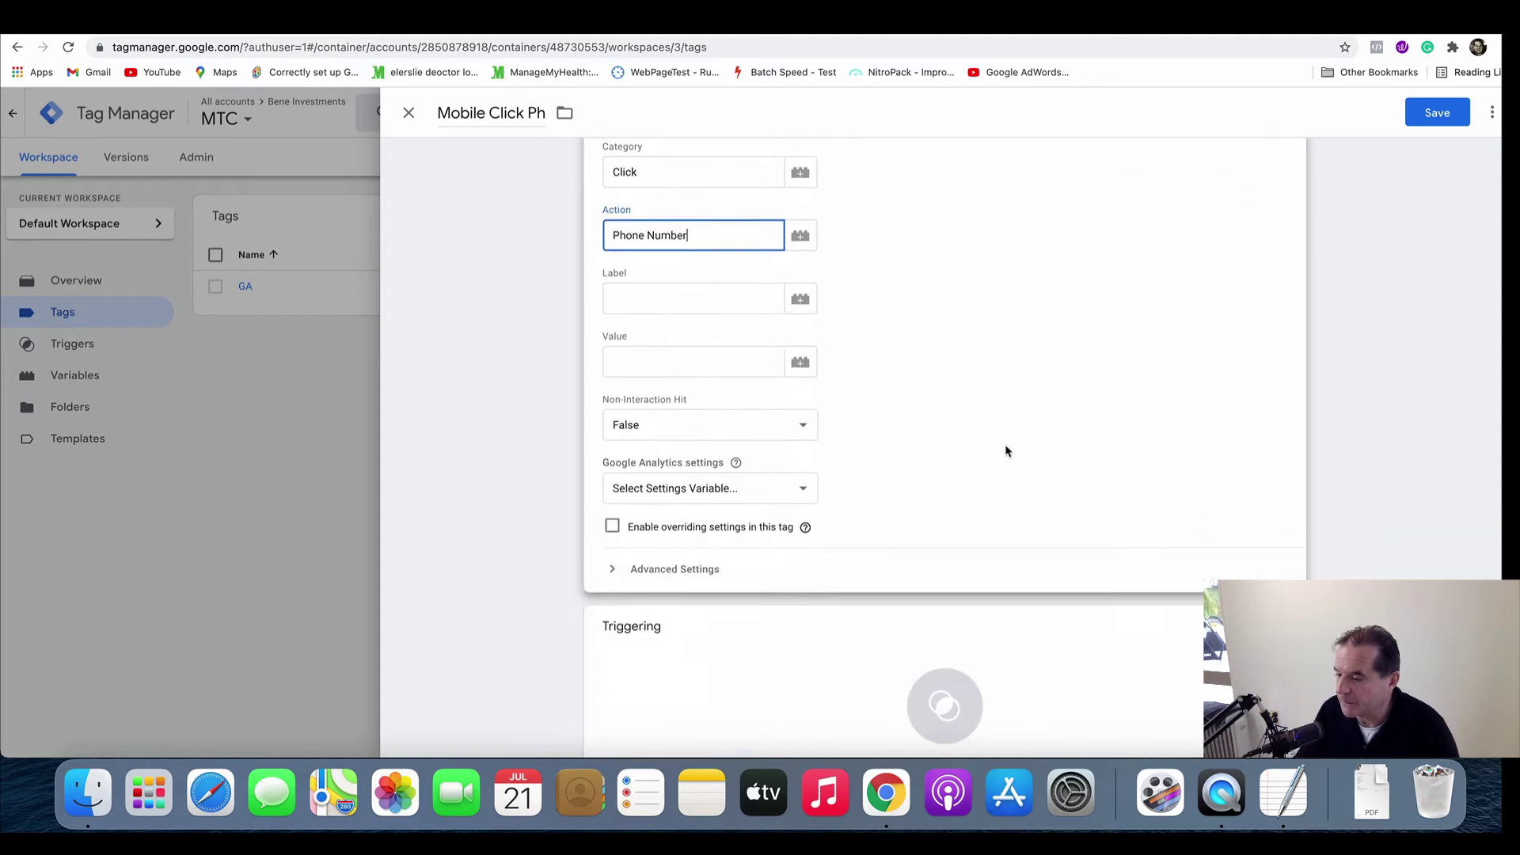
scroll(1005, 451, down, 1)
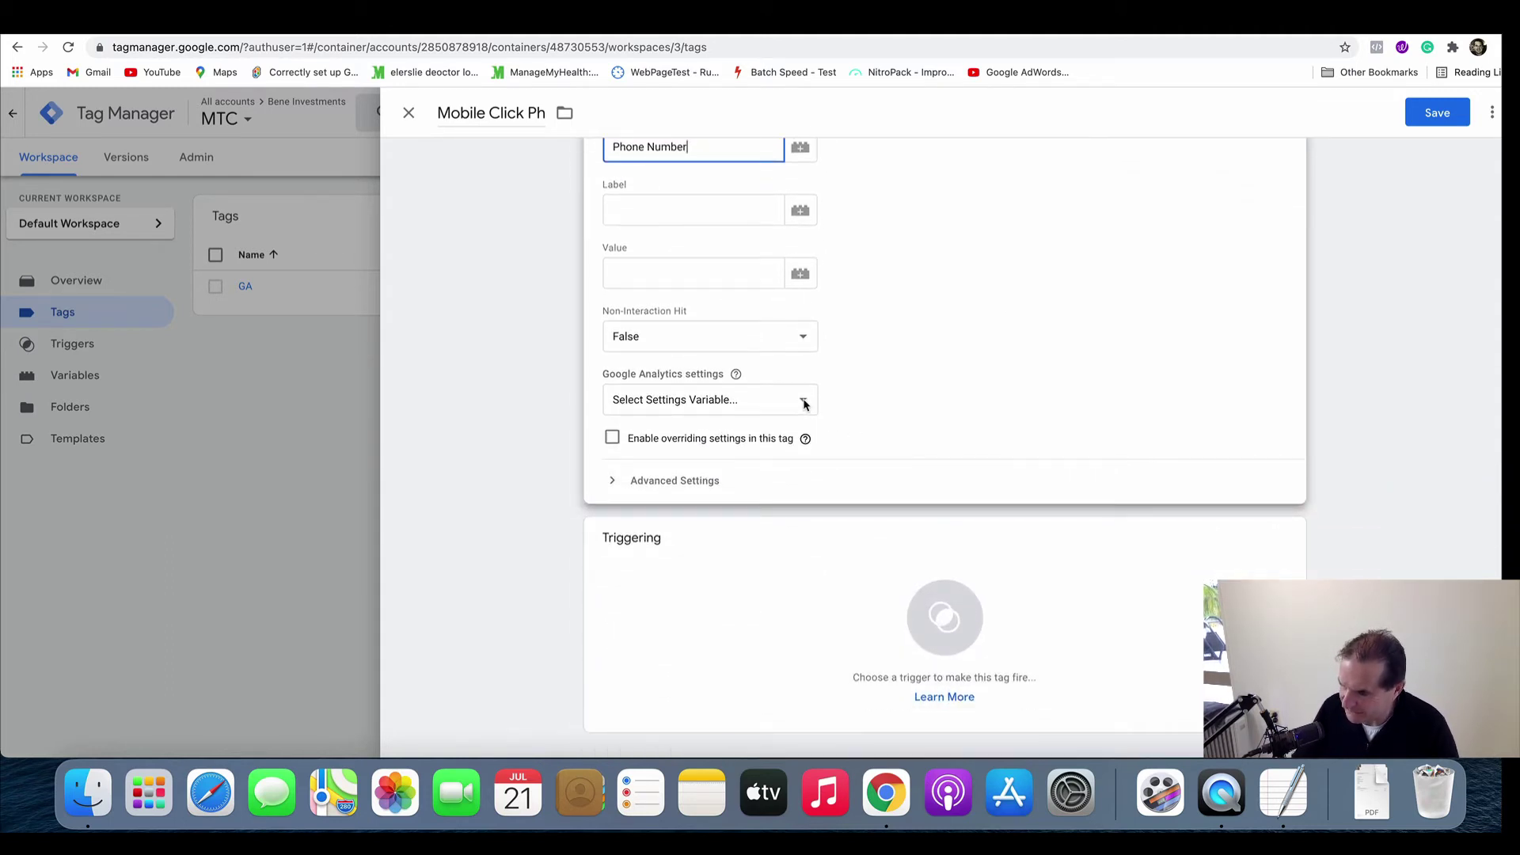
click(950, 633)
Step: Create a new trigger named 'click On Mobile No'
click(960, 651)
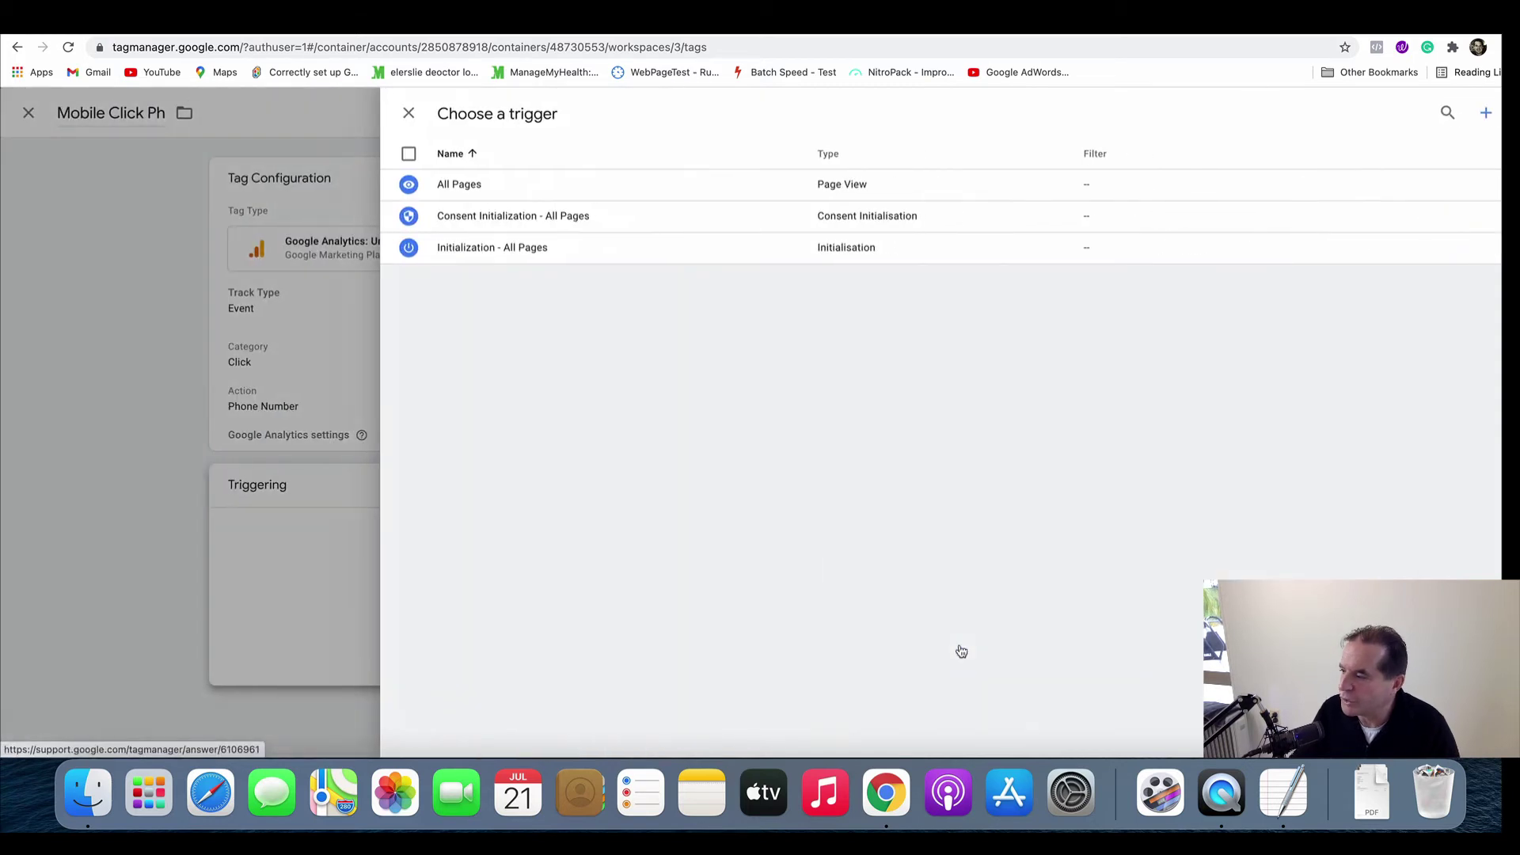
click(1486, 113)
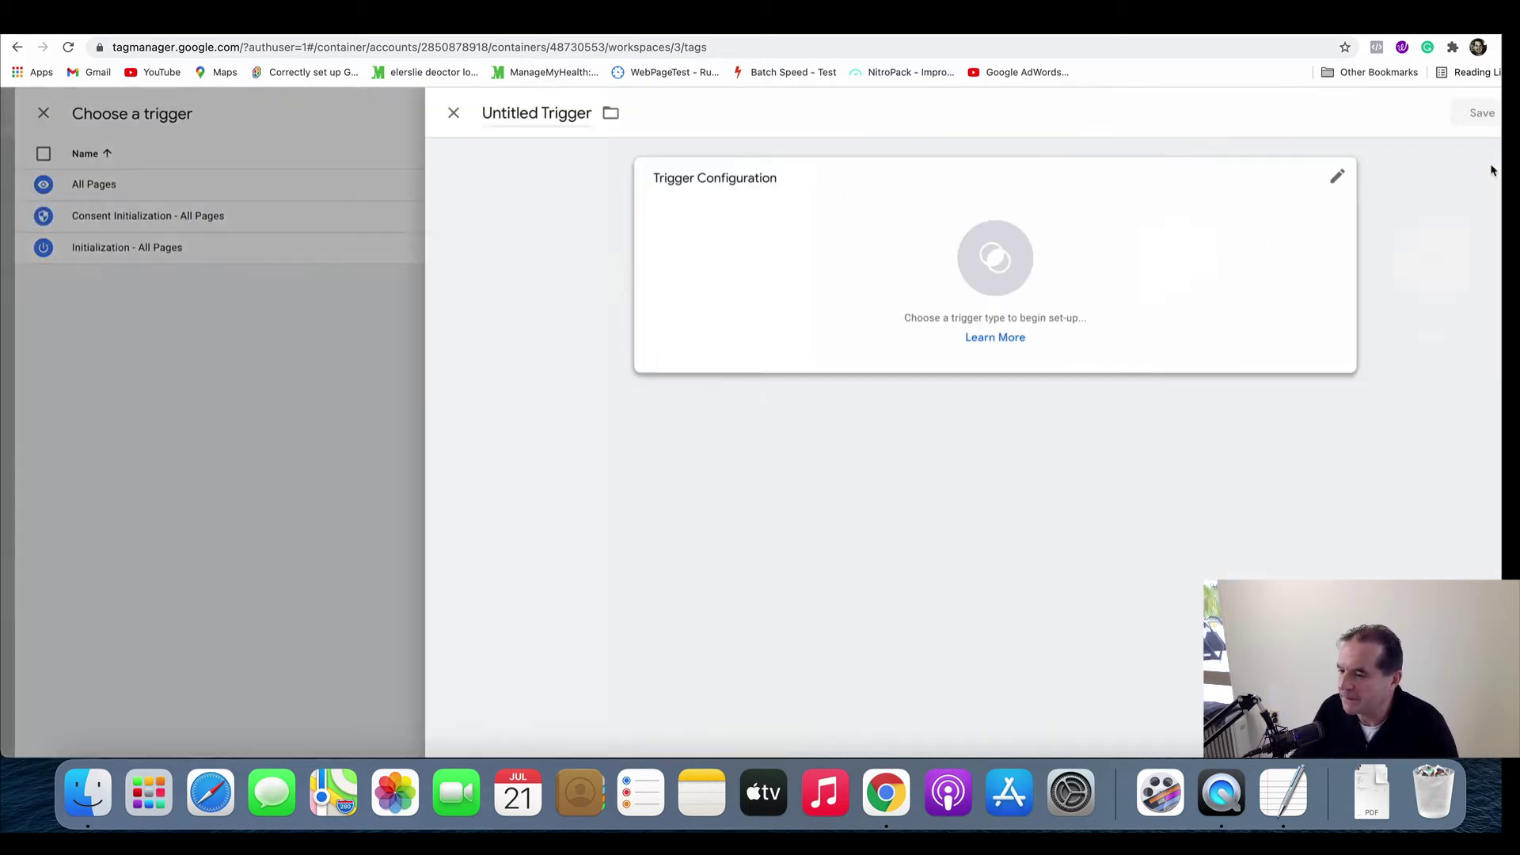
click(481, 116)
text(cli)
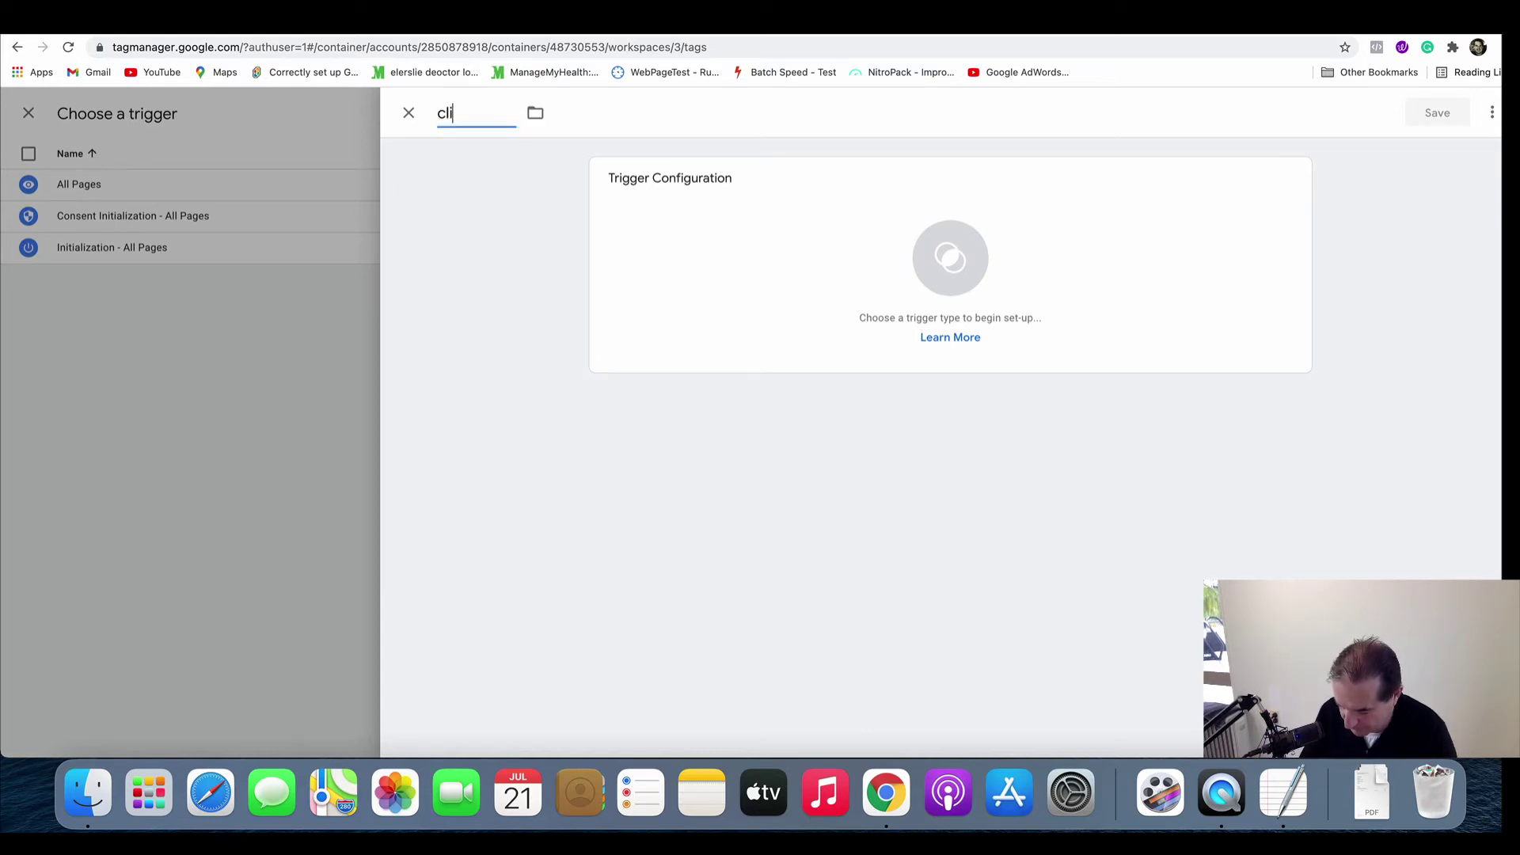
text(ck On Mobile Nio)
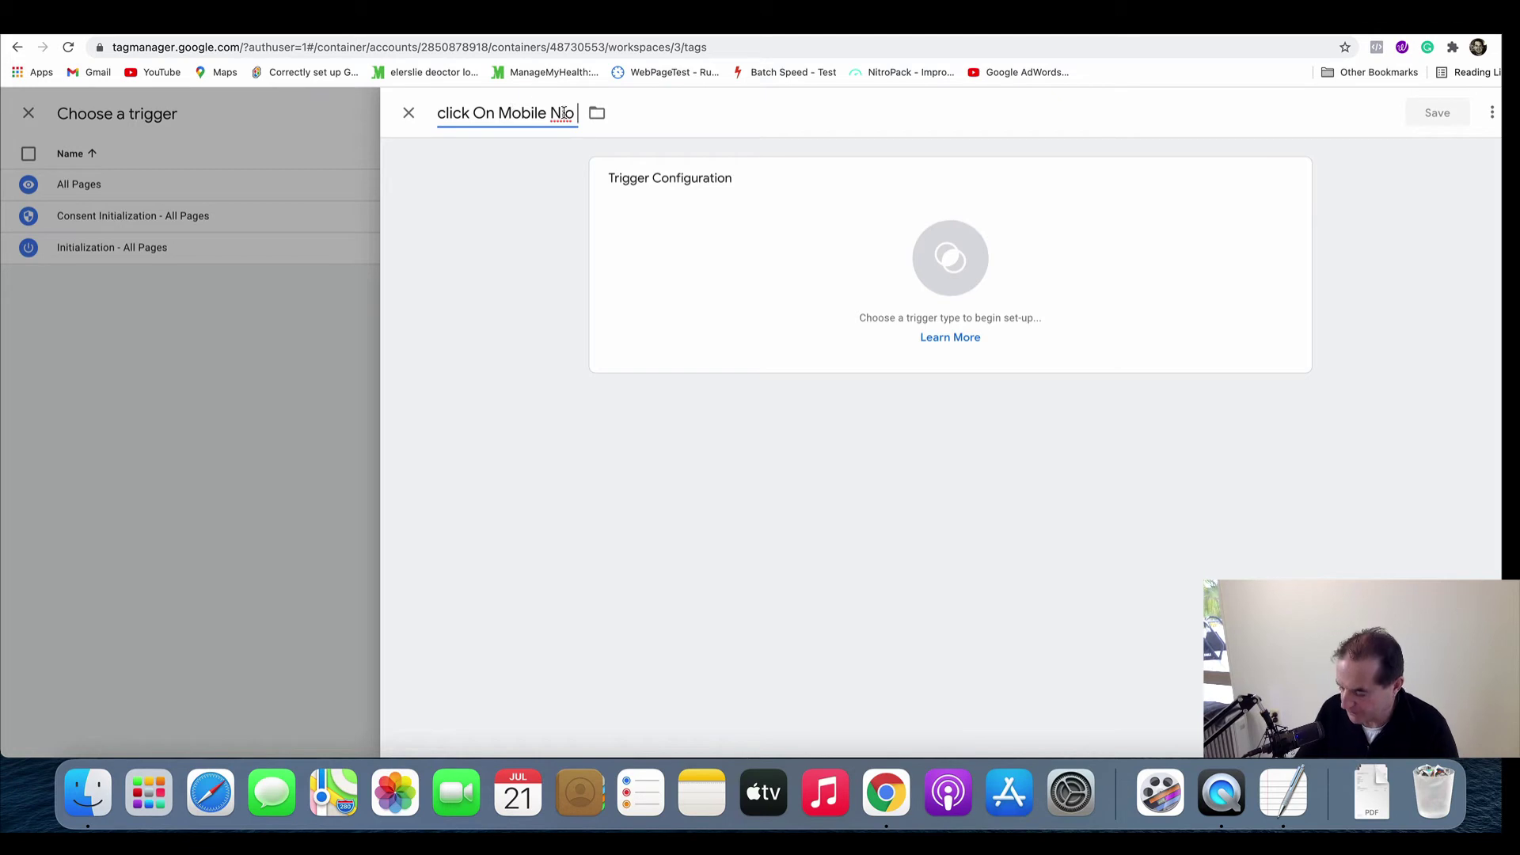
key(BackSpace)
key(BackSpace)
text(o)
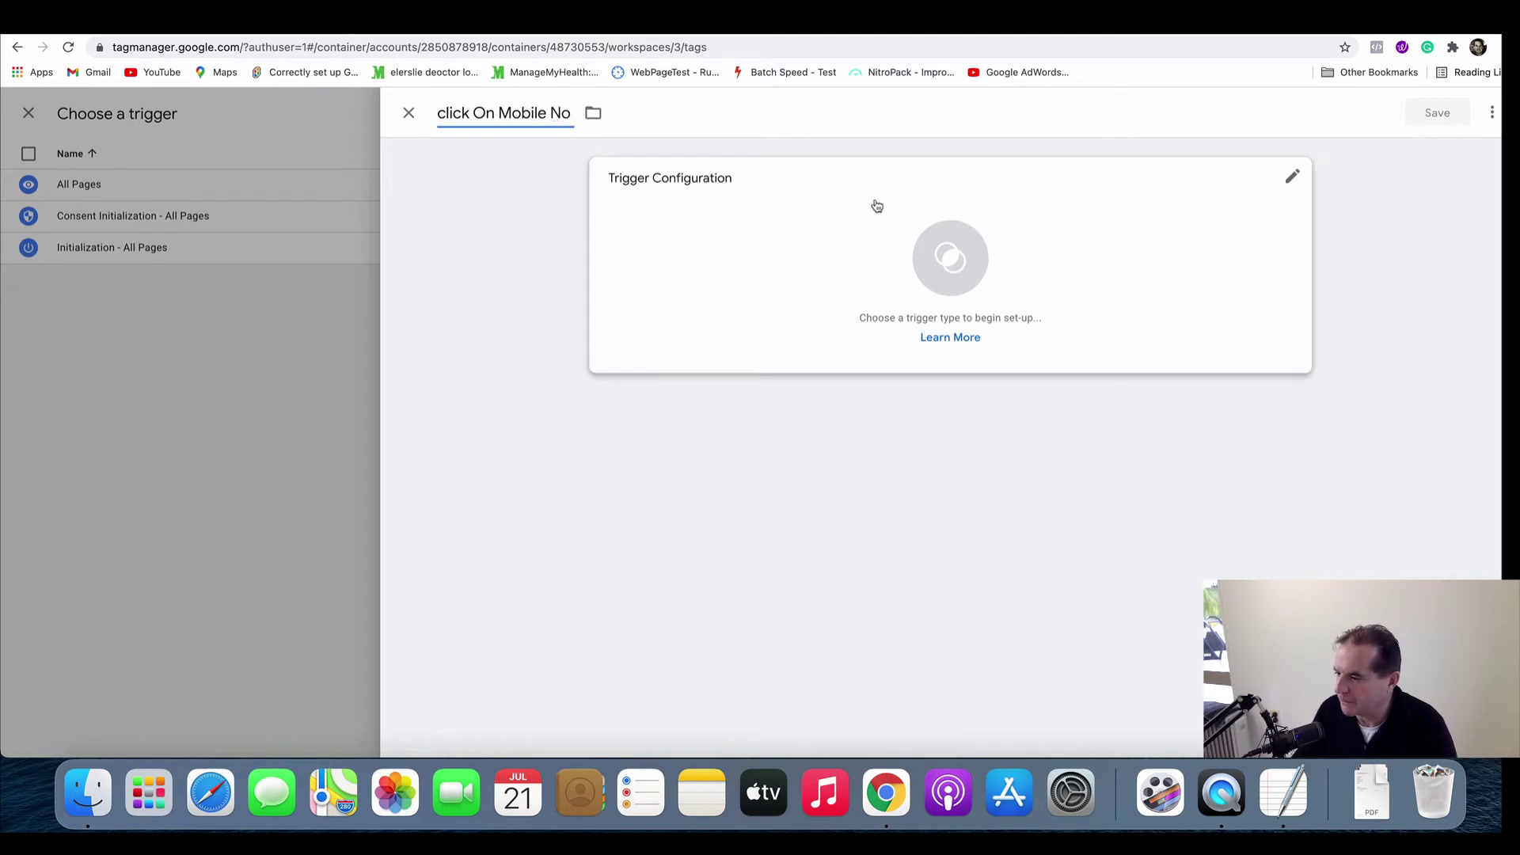
Step: Make it a Just Links trigger firing on Some Link Clicks where Click URL contains 'tel:', and save it
click(947, 251)
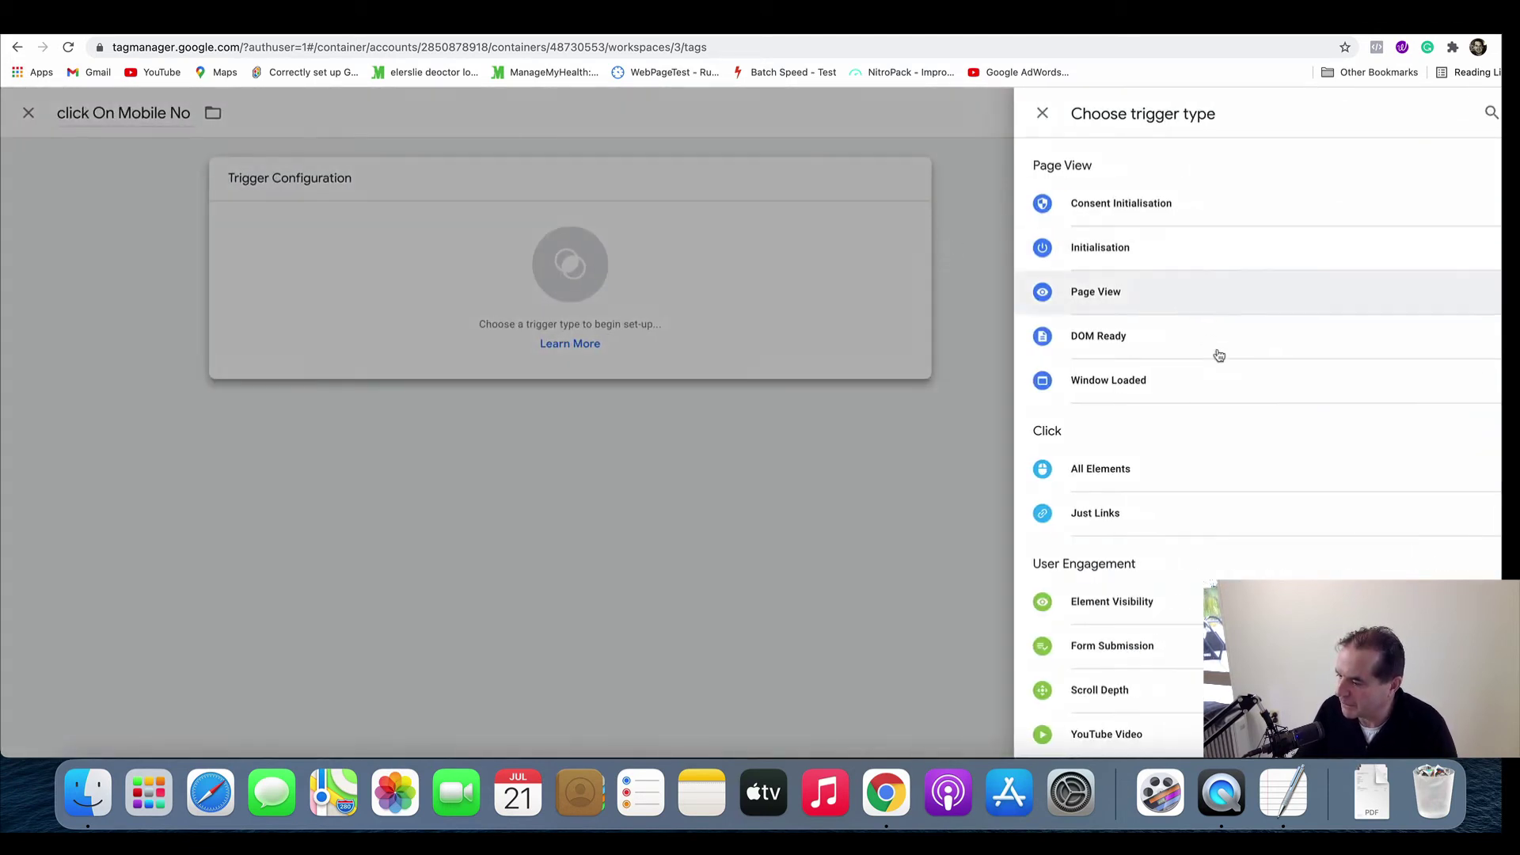
scroll(1212, 444, down, 1)
scroll(1209, 443, down, 3)
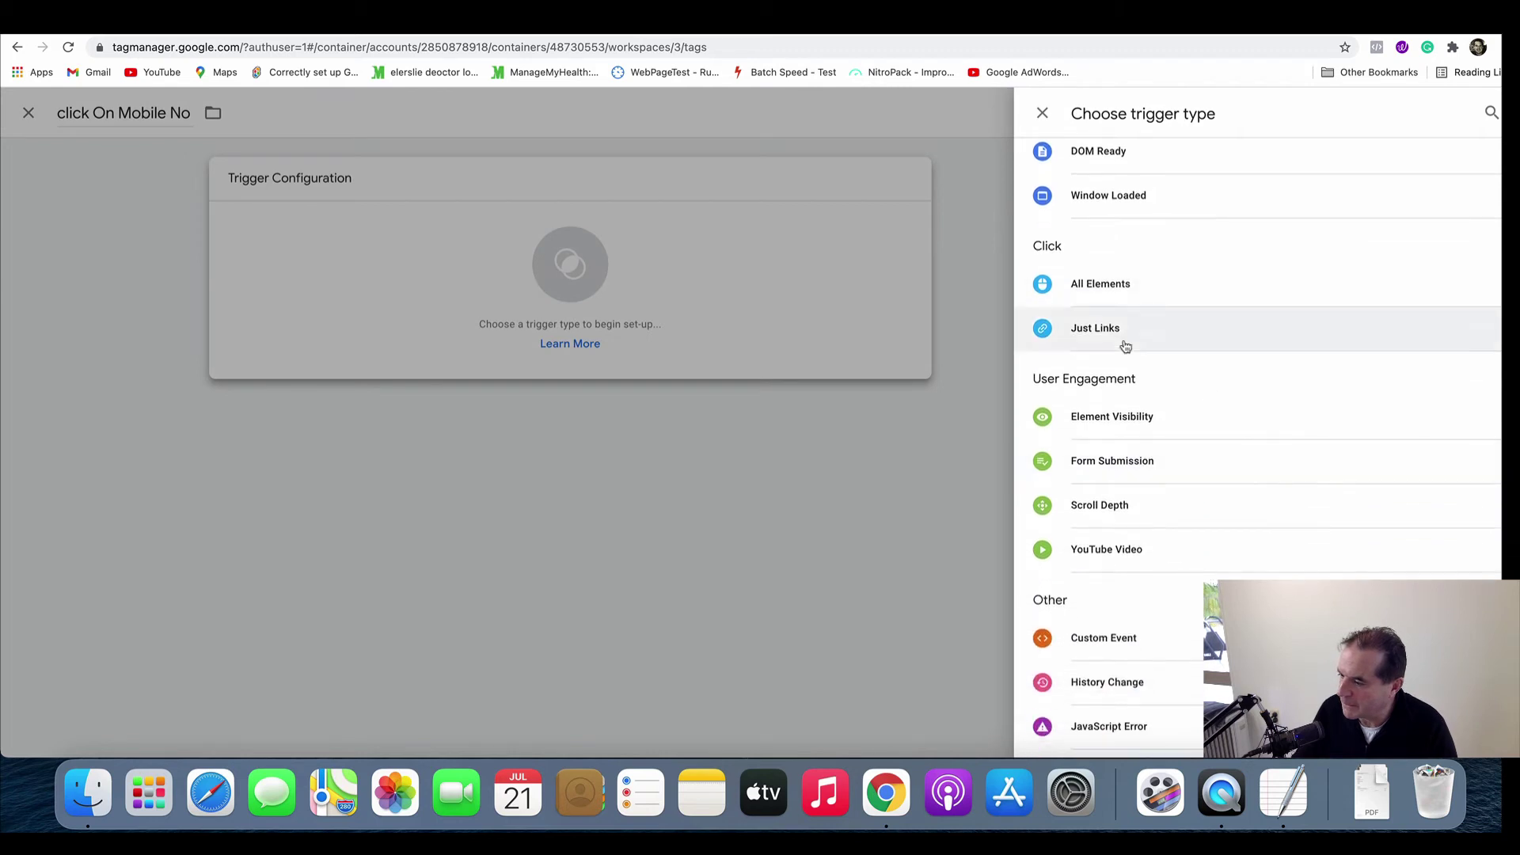
click(1095, 327)
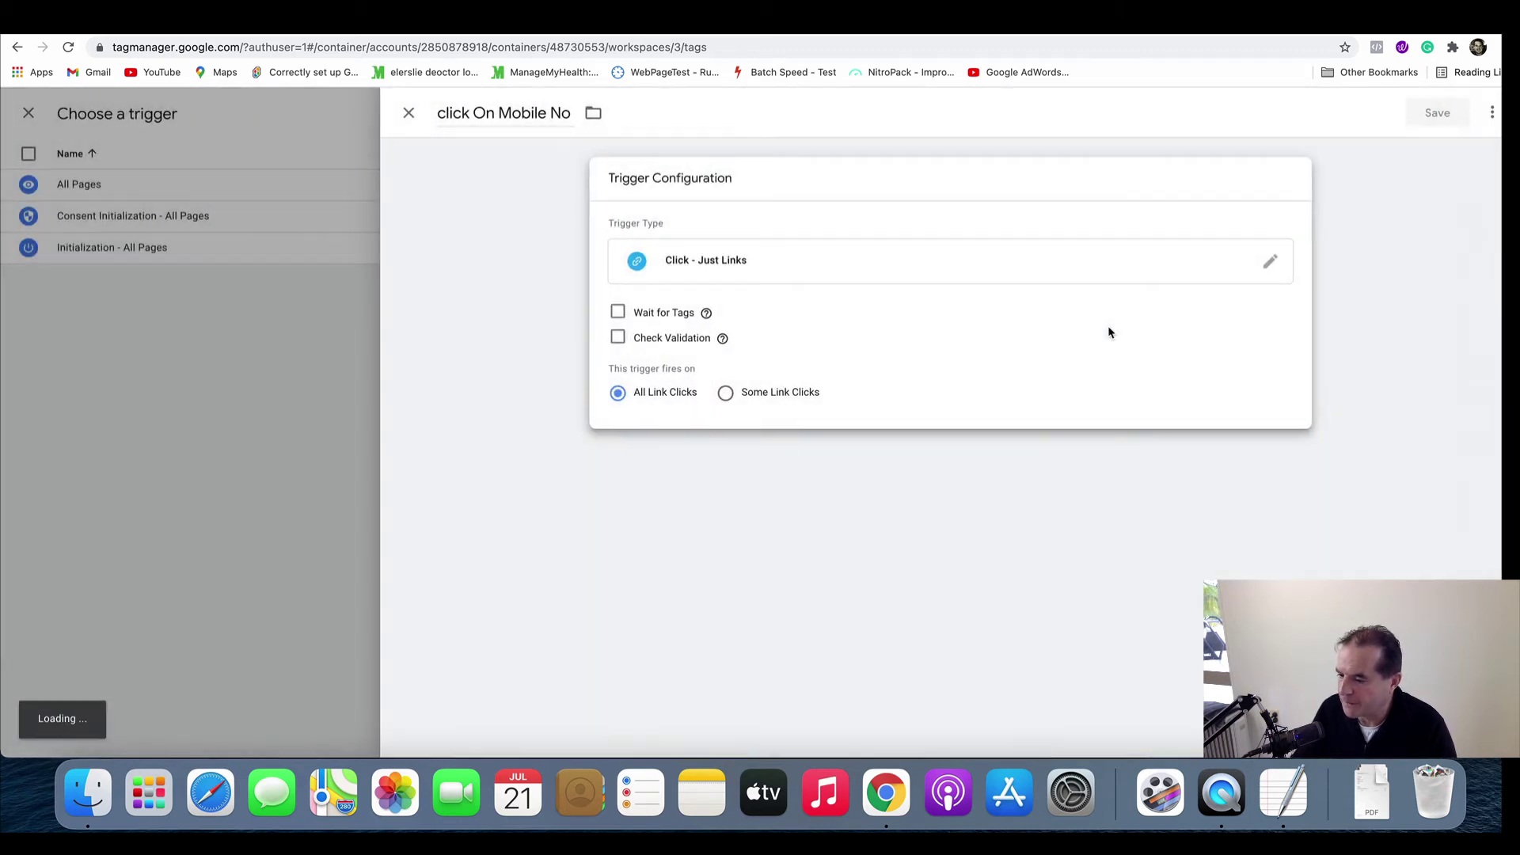
click(727, 394)
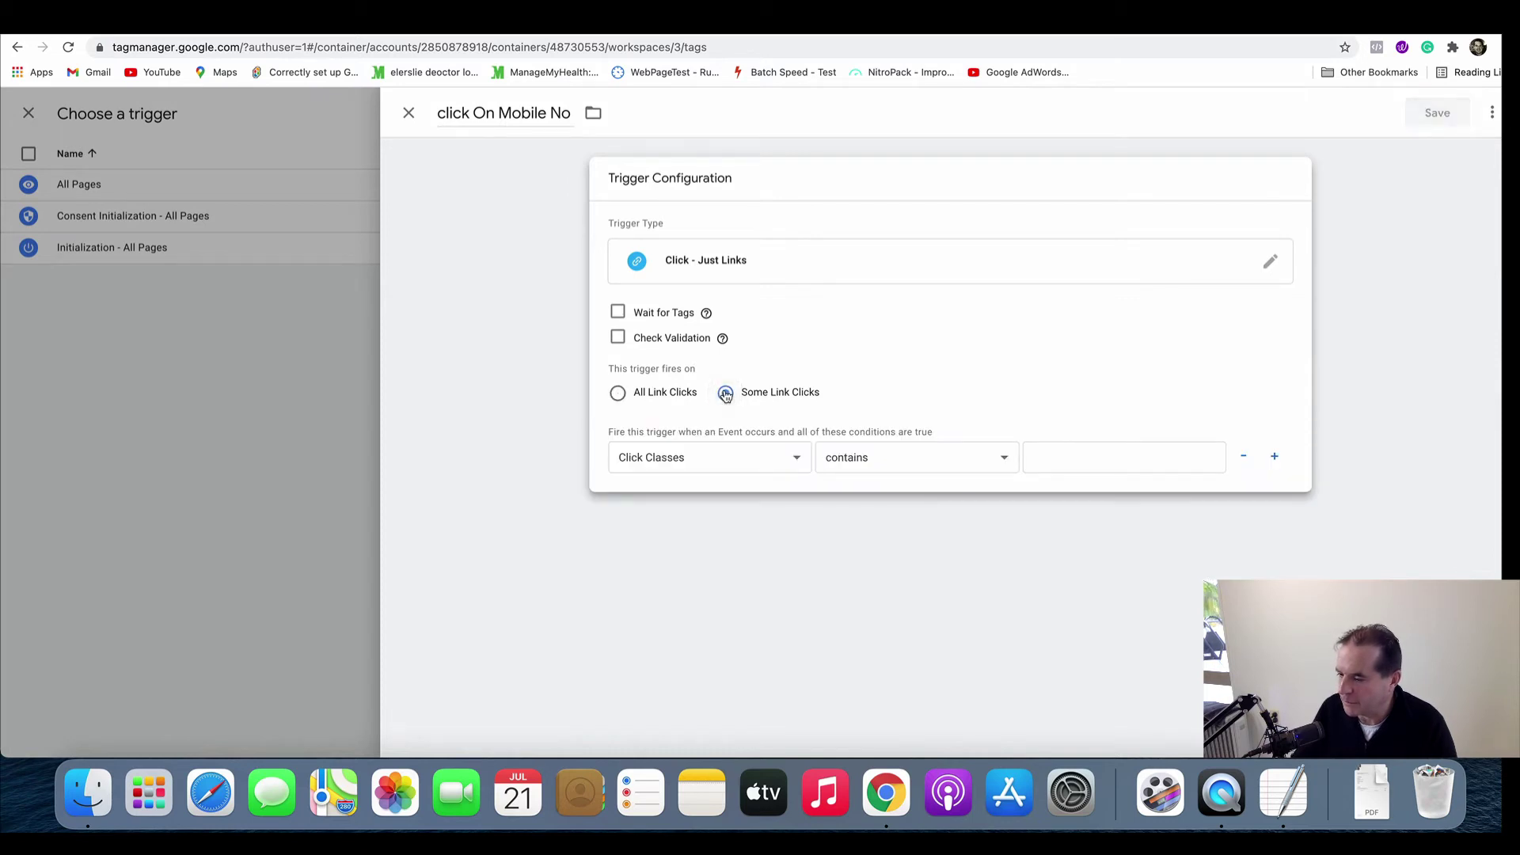
click(783, 458)
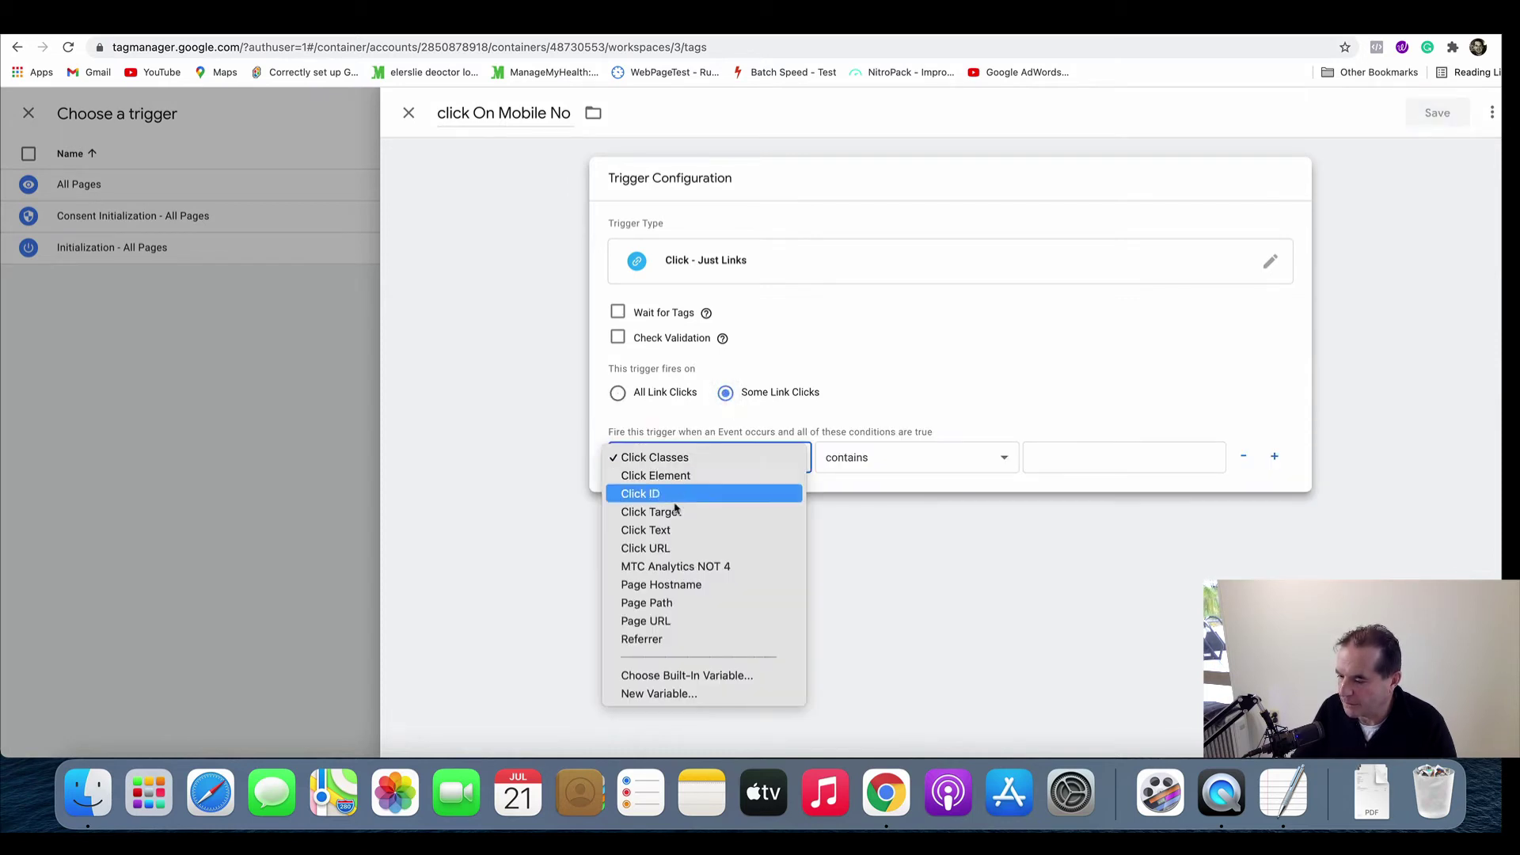
click(664, 549)
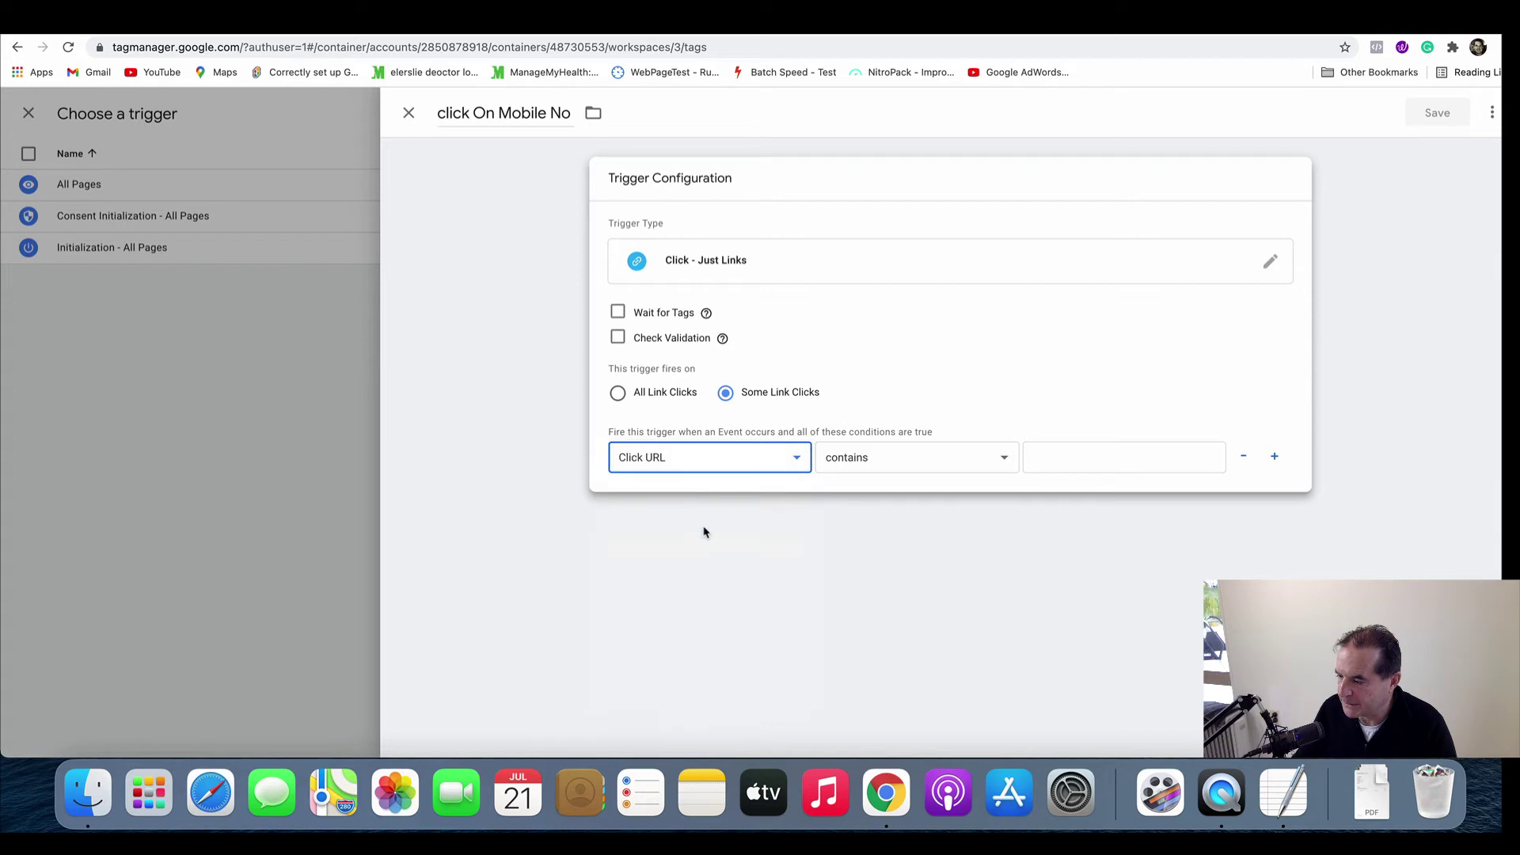
click(1062, 459)
text(tel)
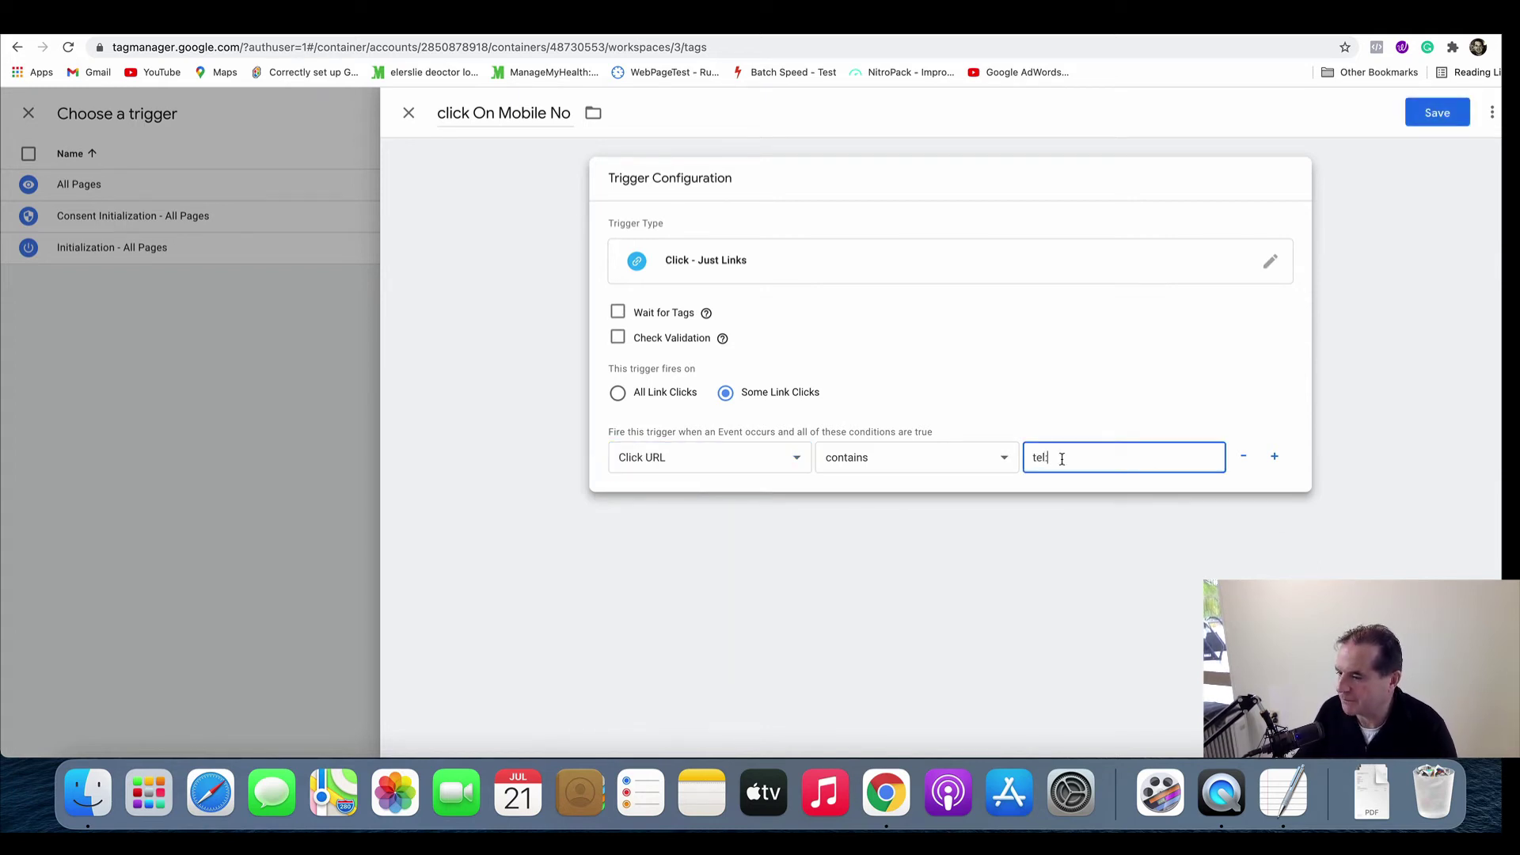
text(:)
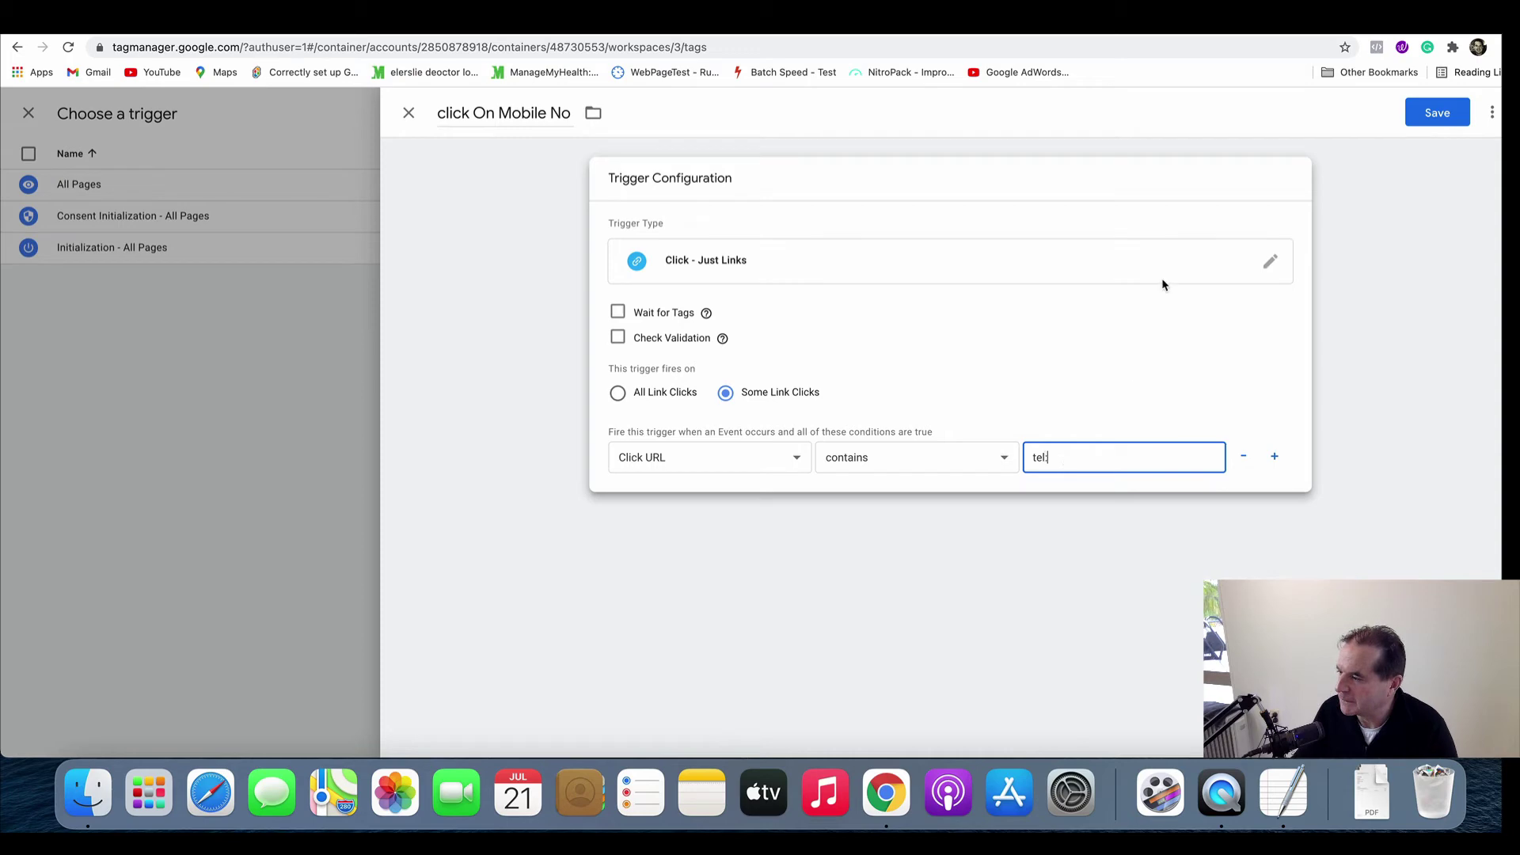
click(1439, 114)
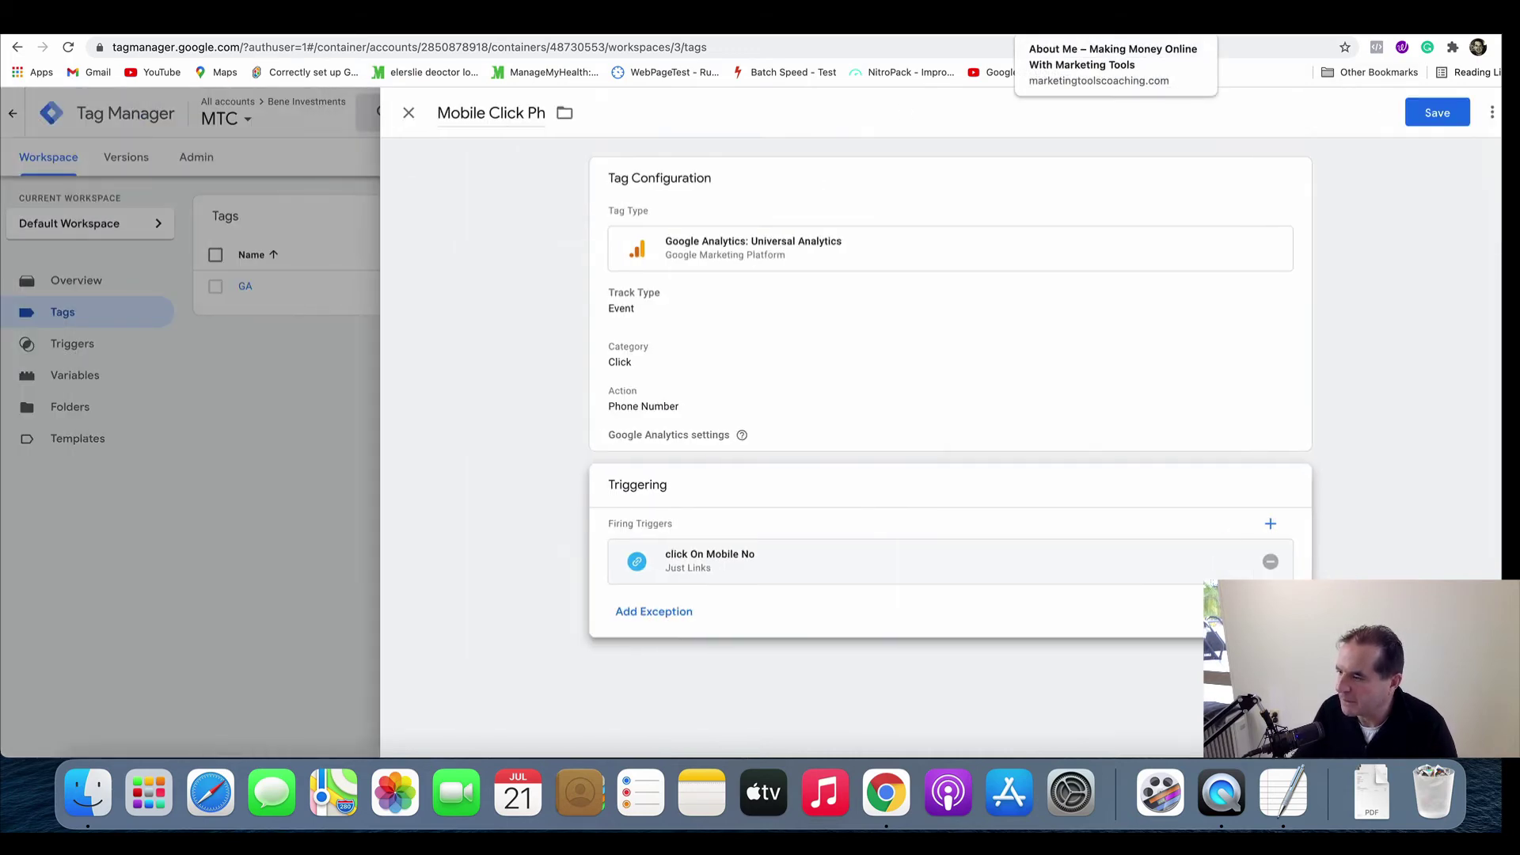
Step: Choose {{MTC Analytics NOT 4}} as the tag's Google Analytics settings and save the Mobile Click Ph tag
click(1438, 113)
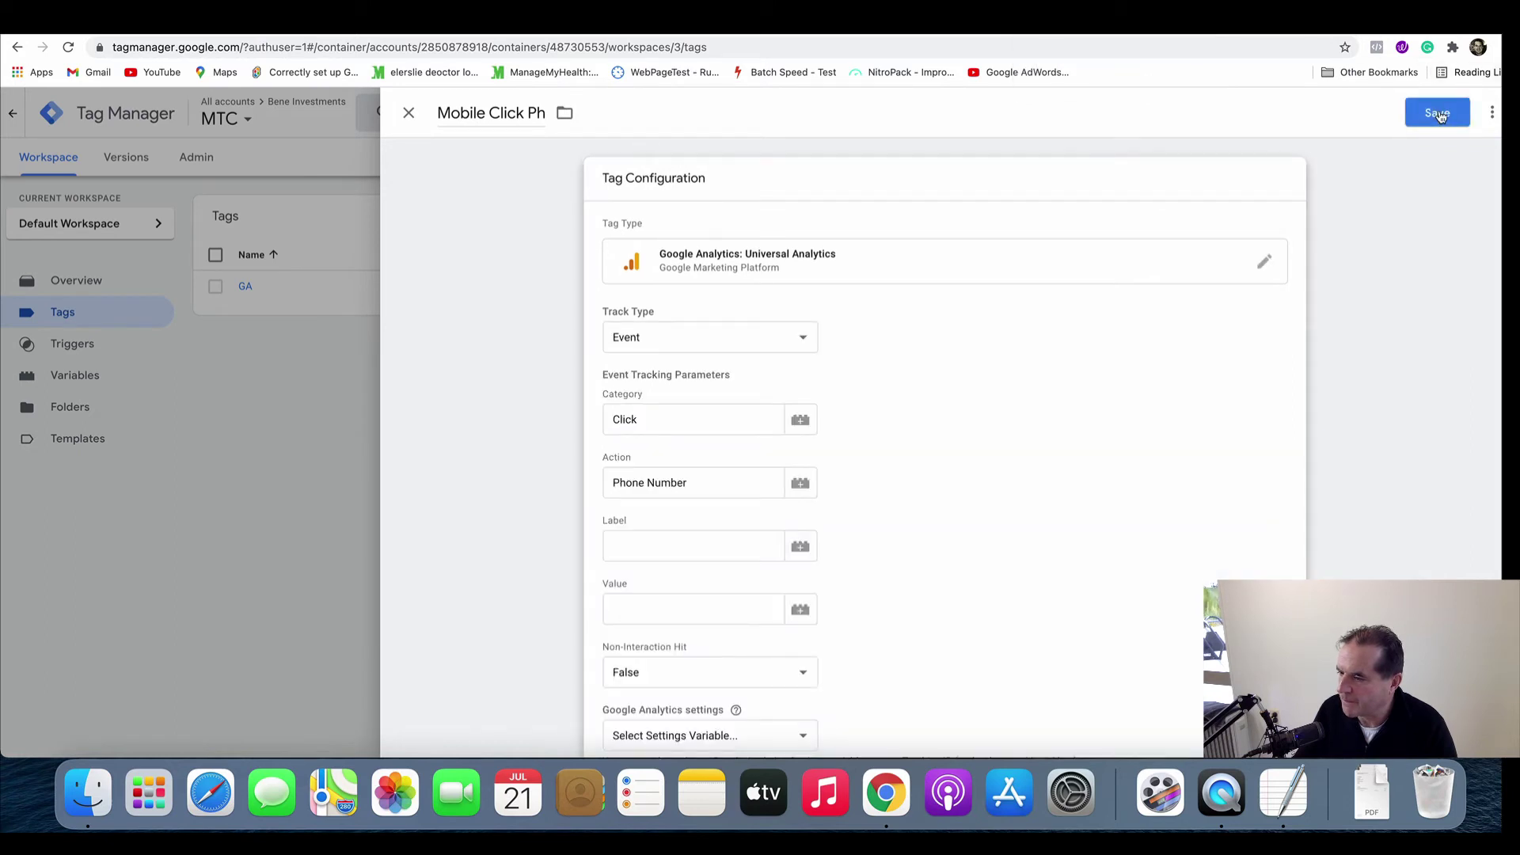
click(1440, 114)
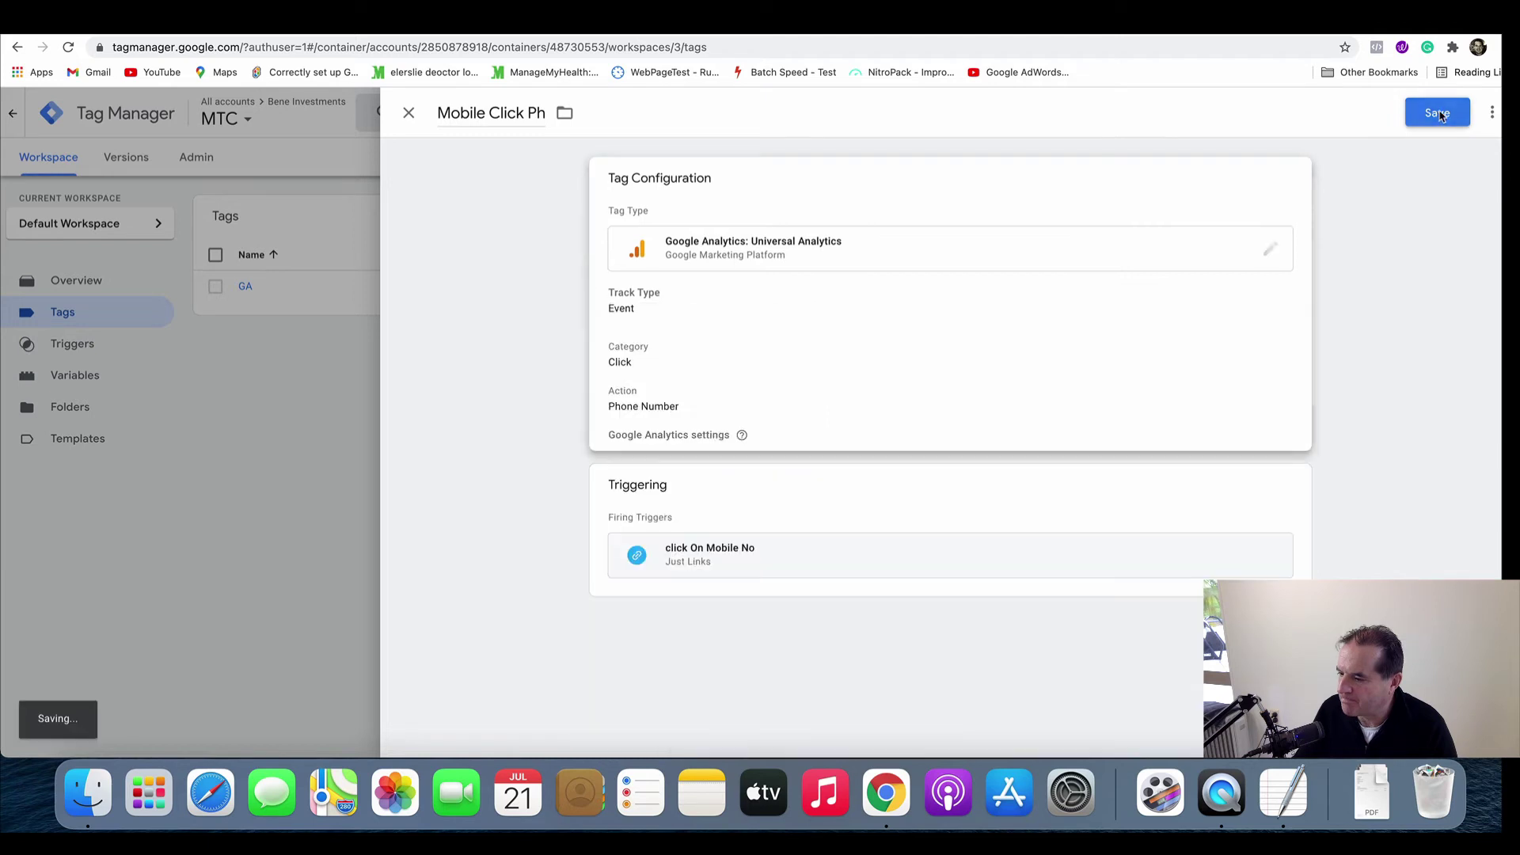
scroll(1144, 218, down, 5)
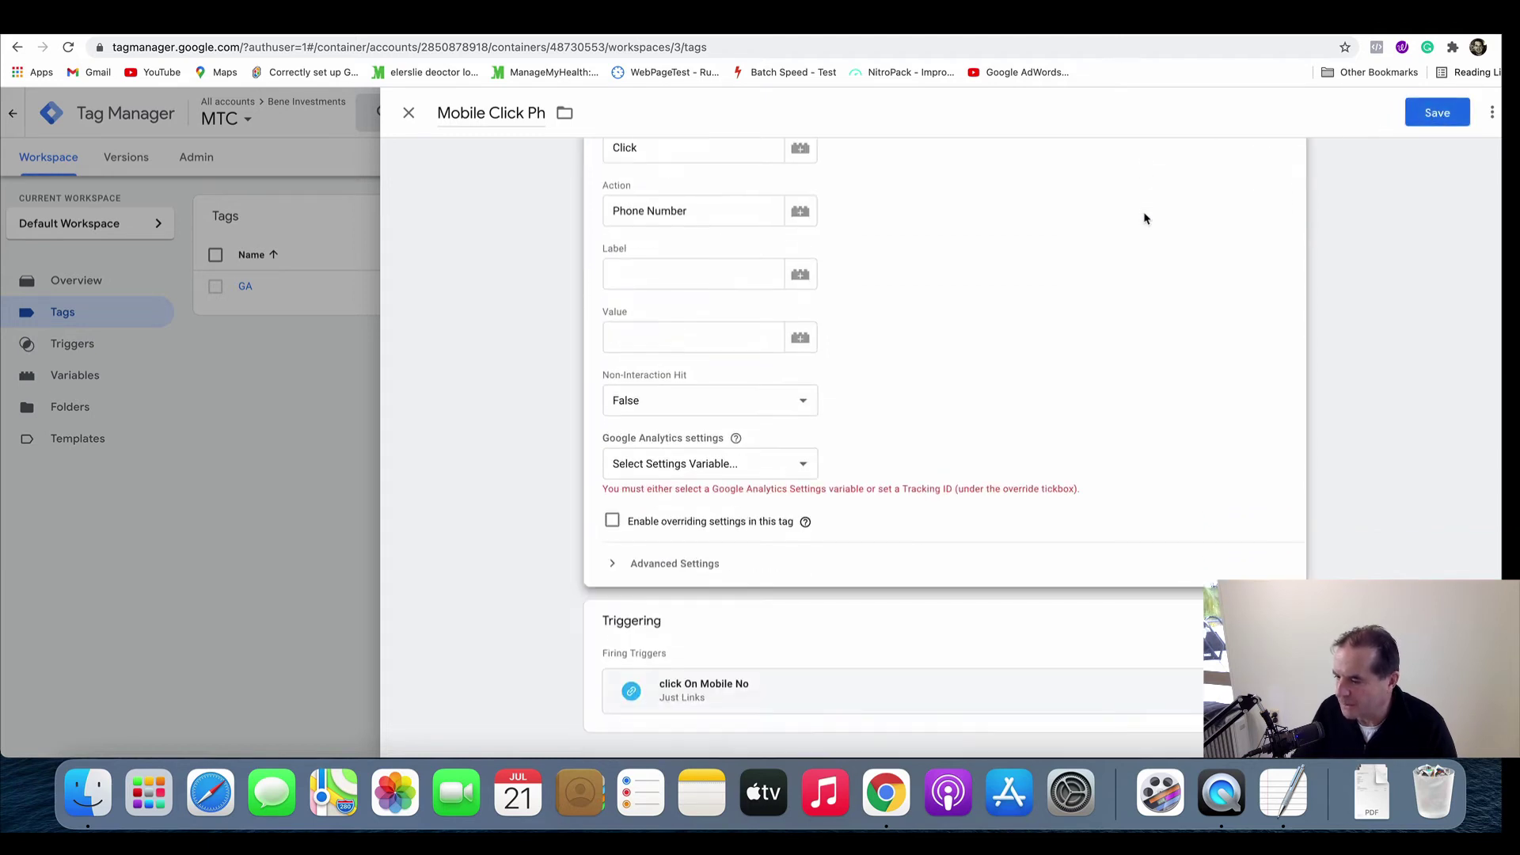
click(802, 472)
click(752, 482)
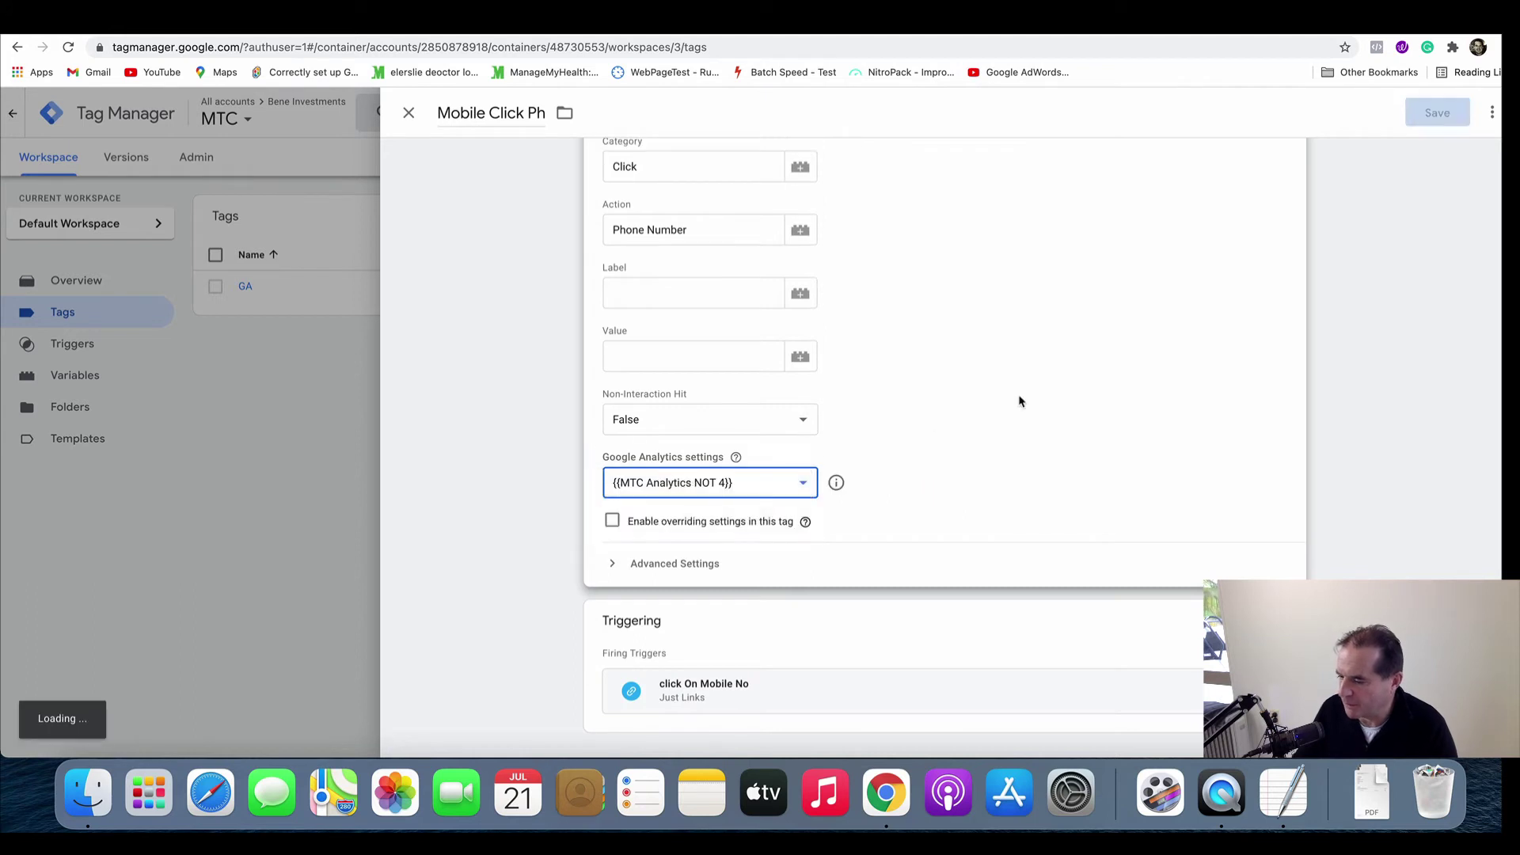
click(1440, 117)
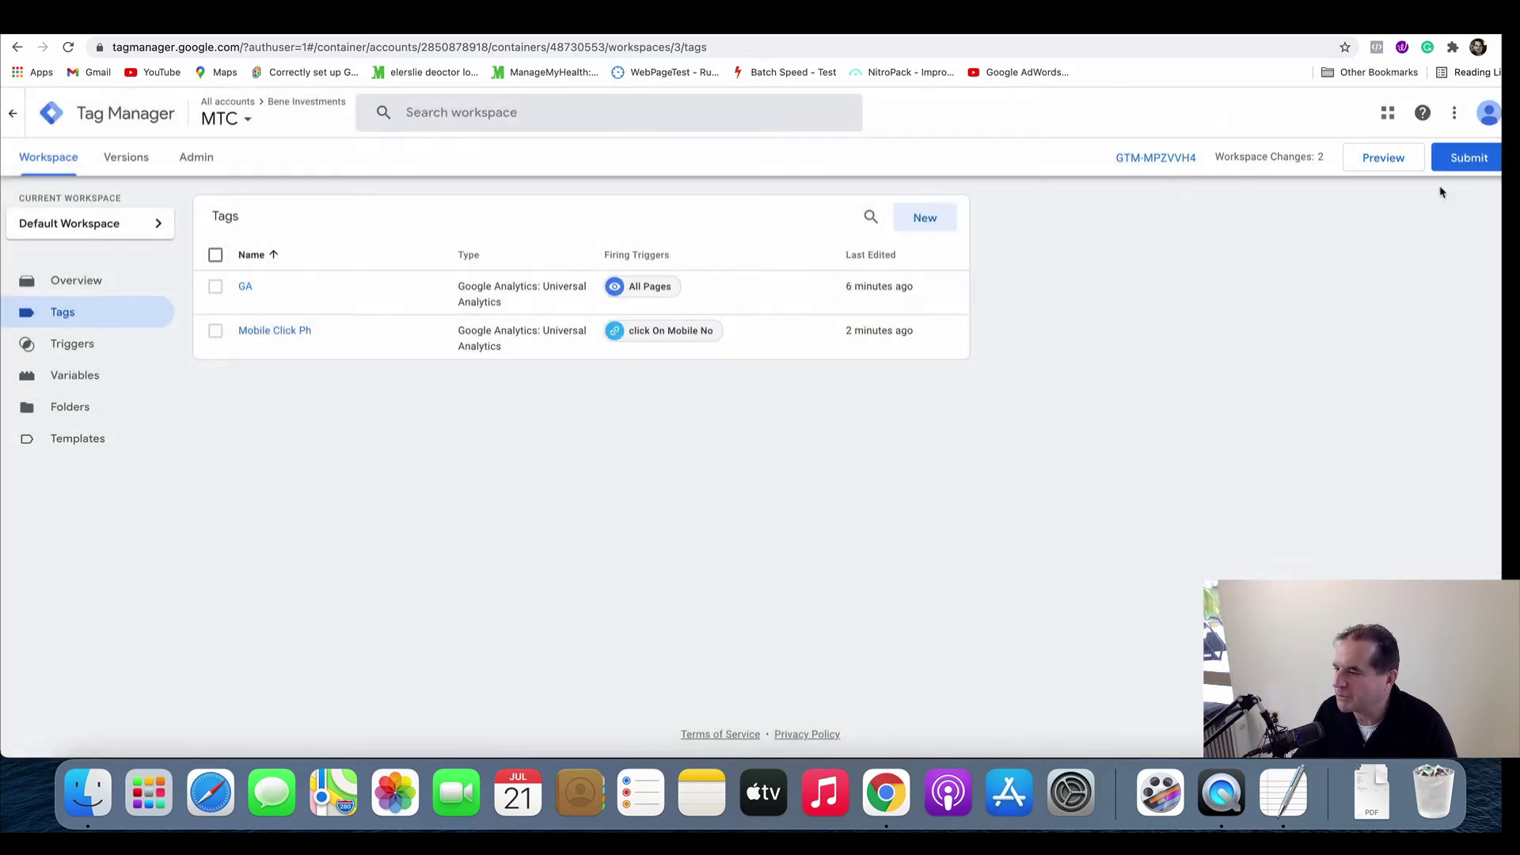
key(ctrl+Tab)
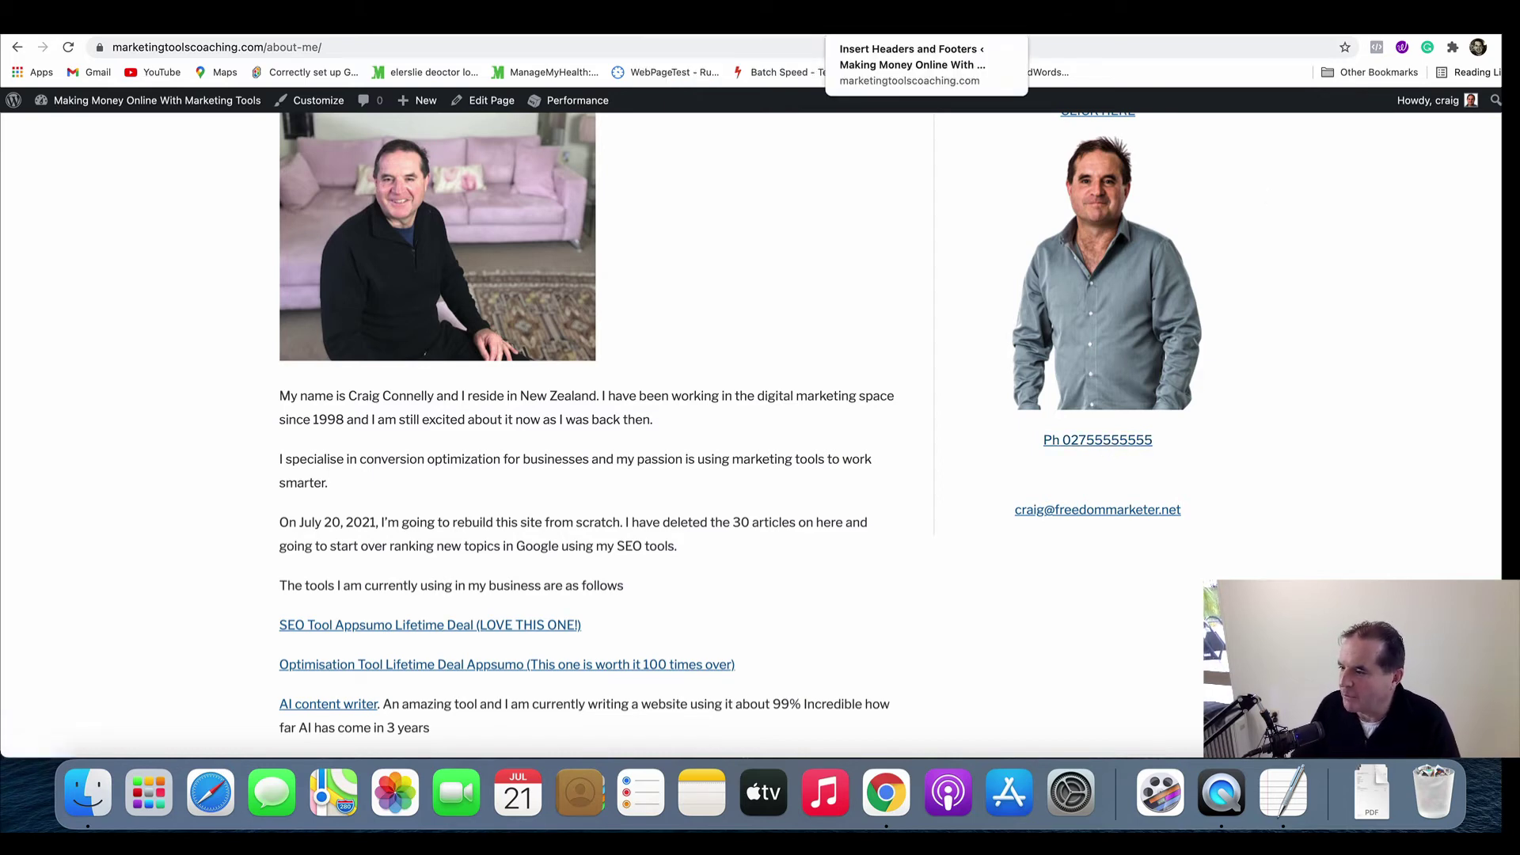
click(910, 20)
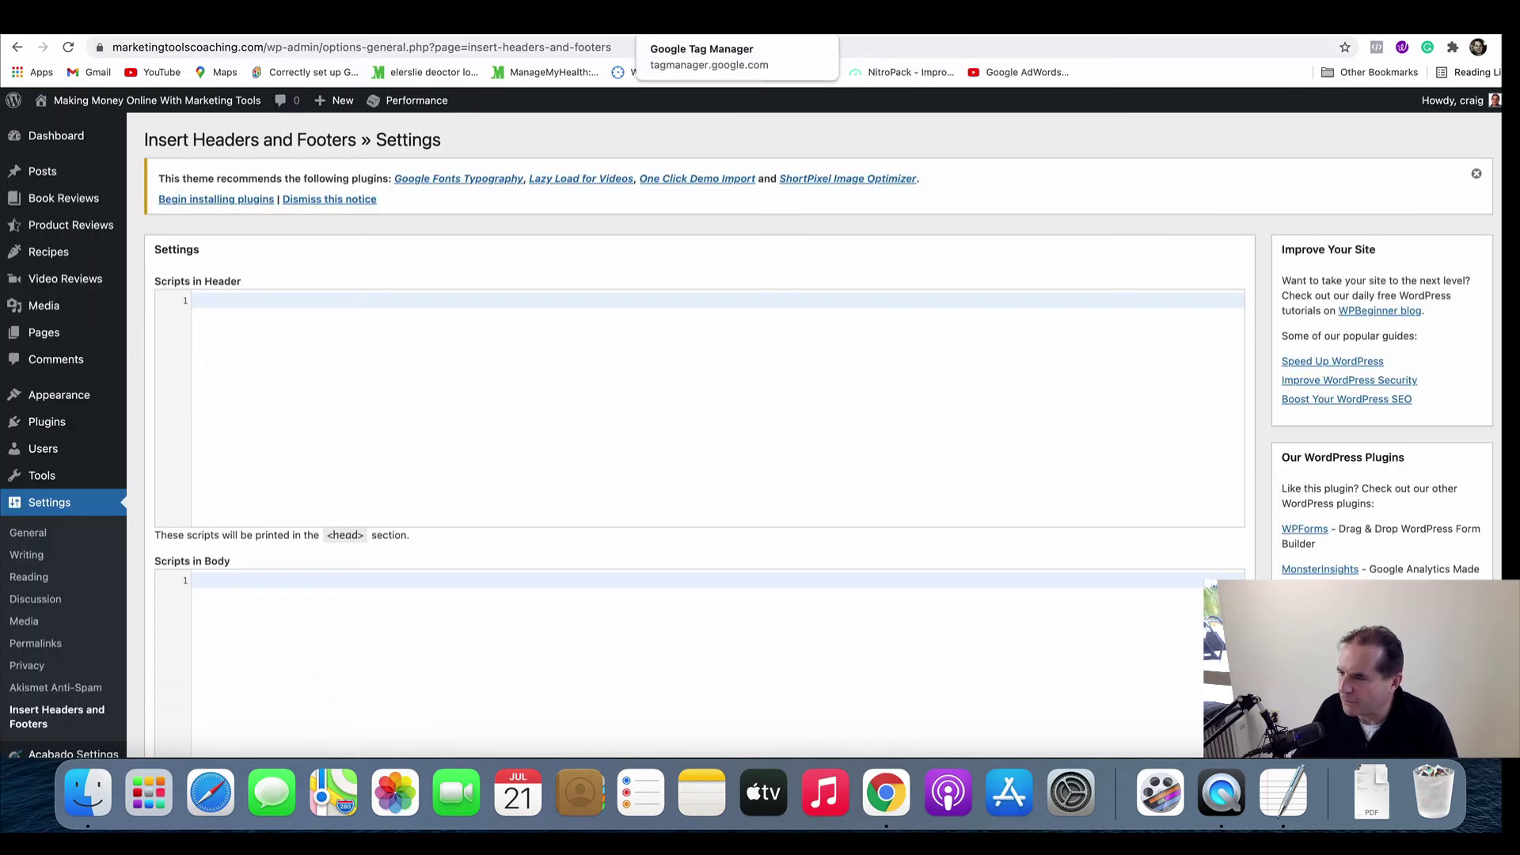
click(848, 31)
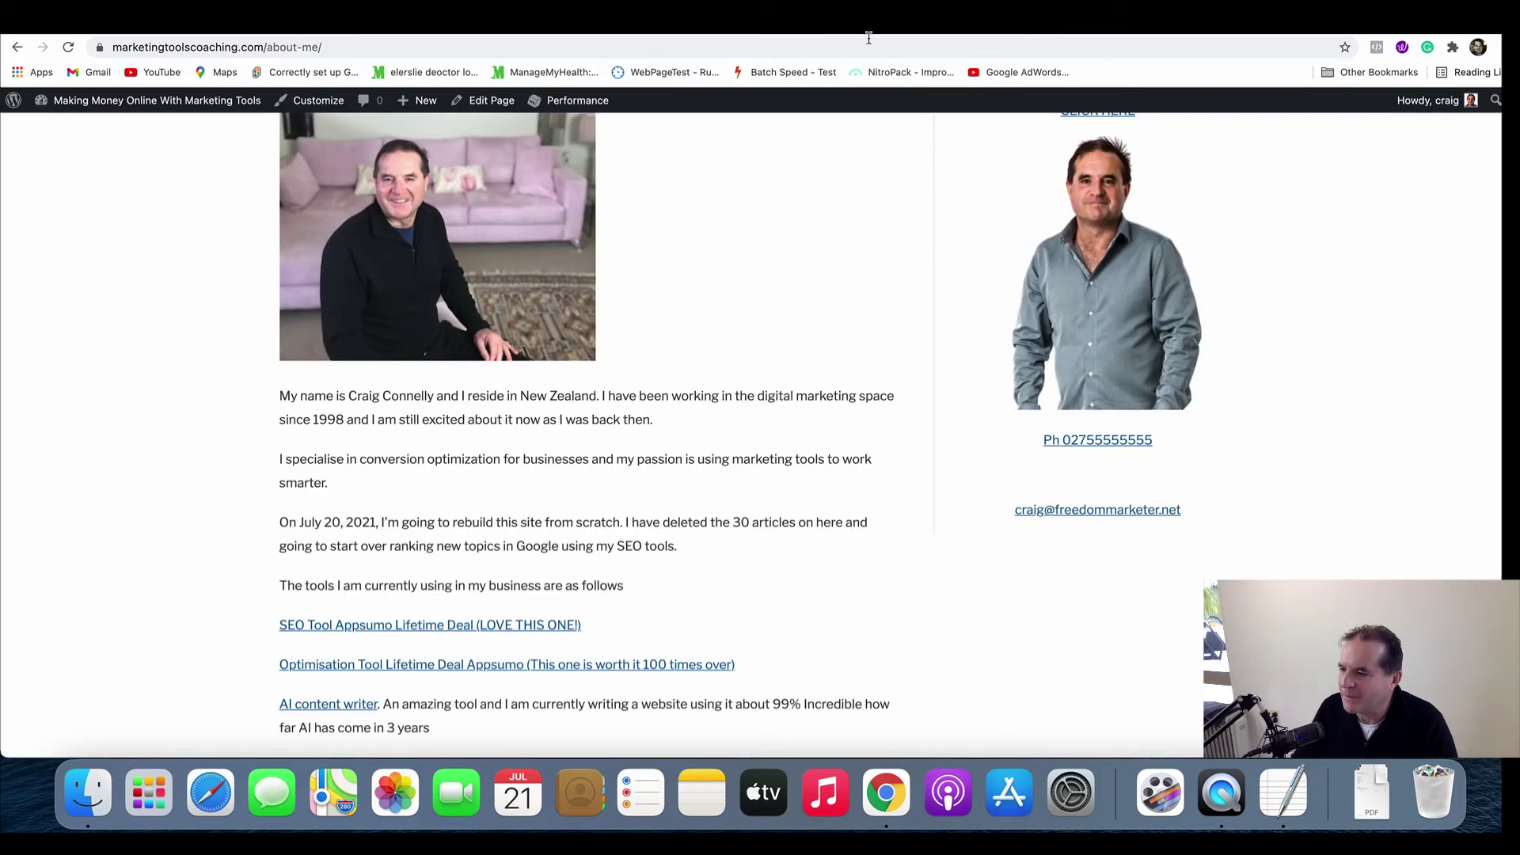
key(ctrl+Tab)
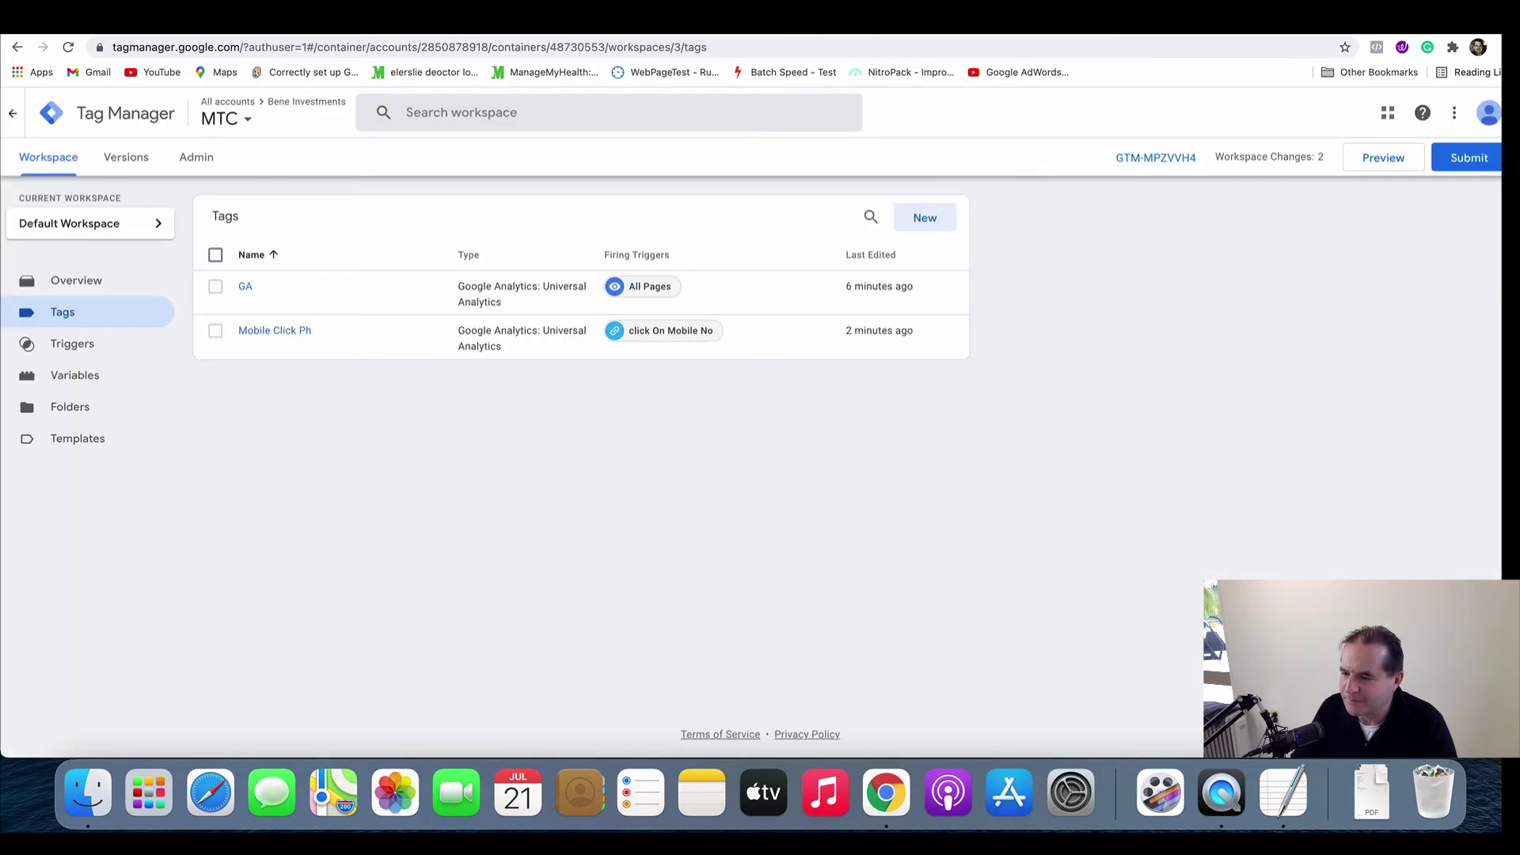
key(ctrl+Tab)
key(ctrl+shift+Tab)
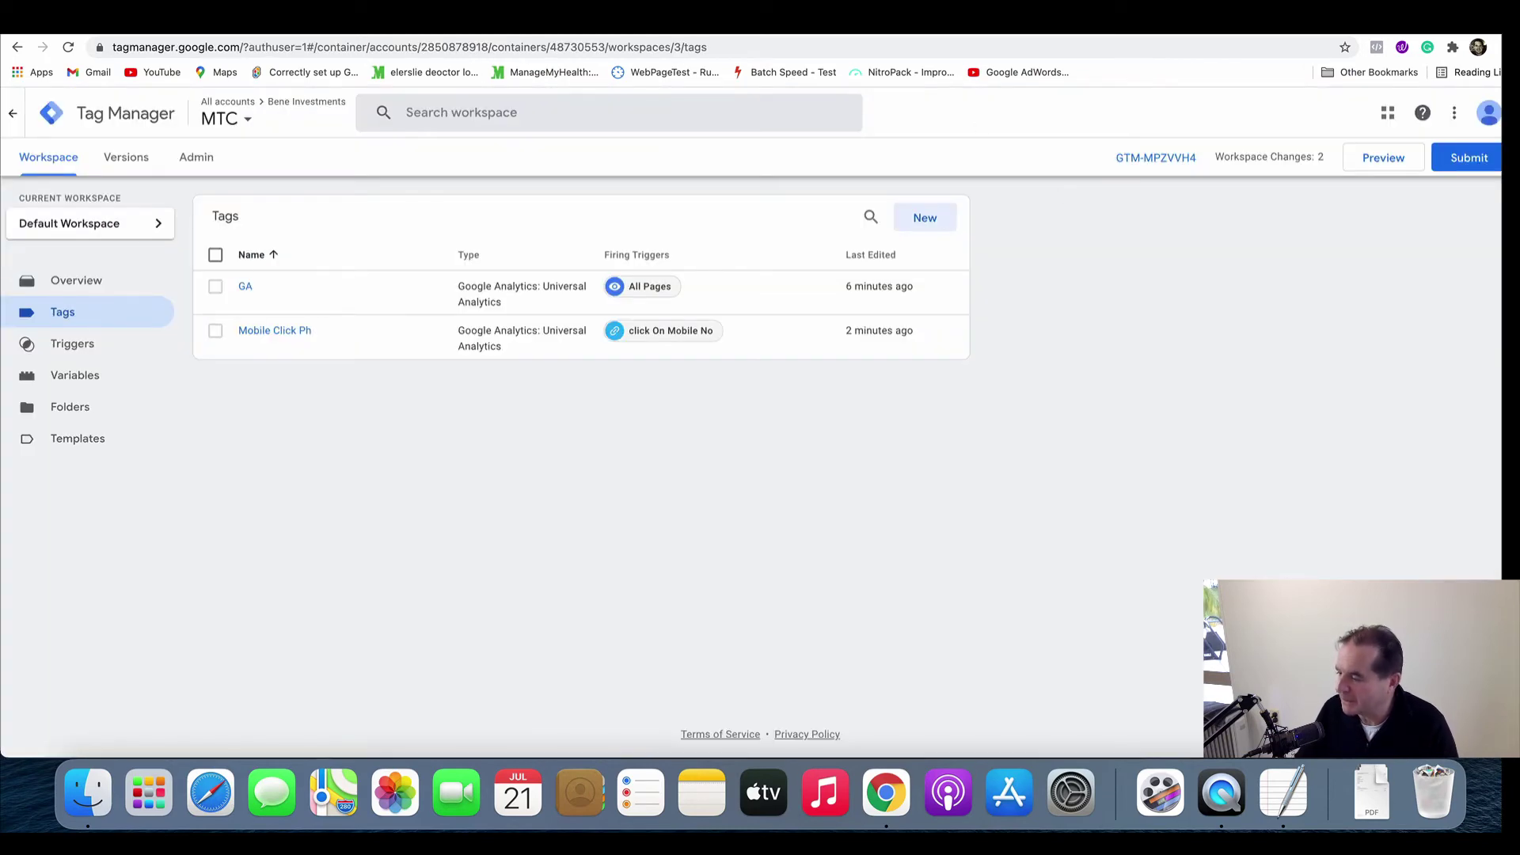
key(ctrl+shift+Tab)
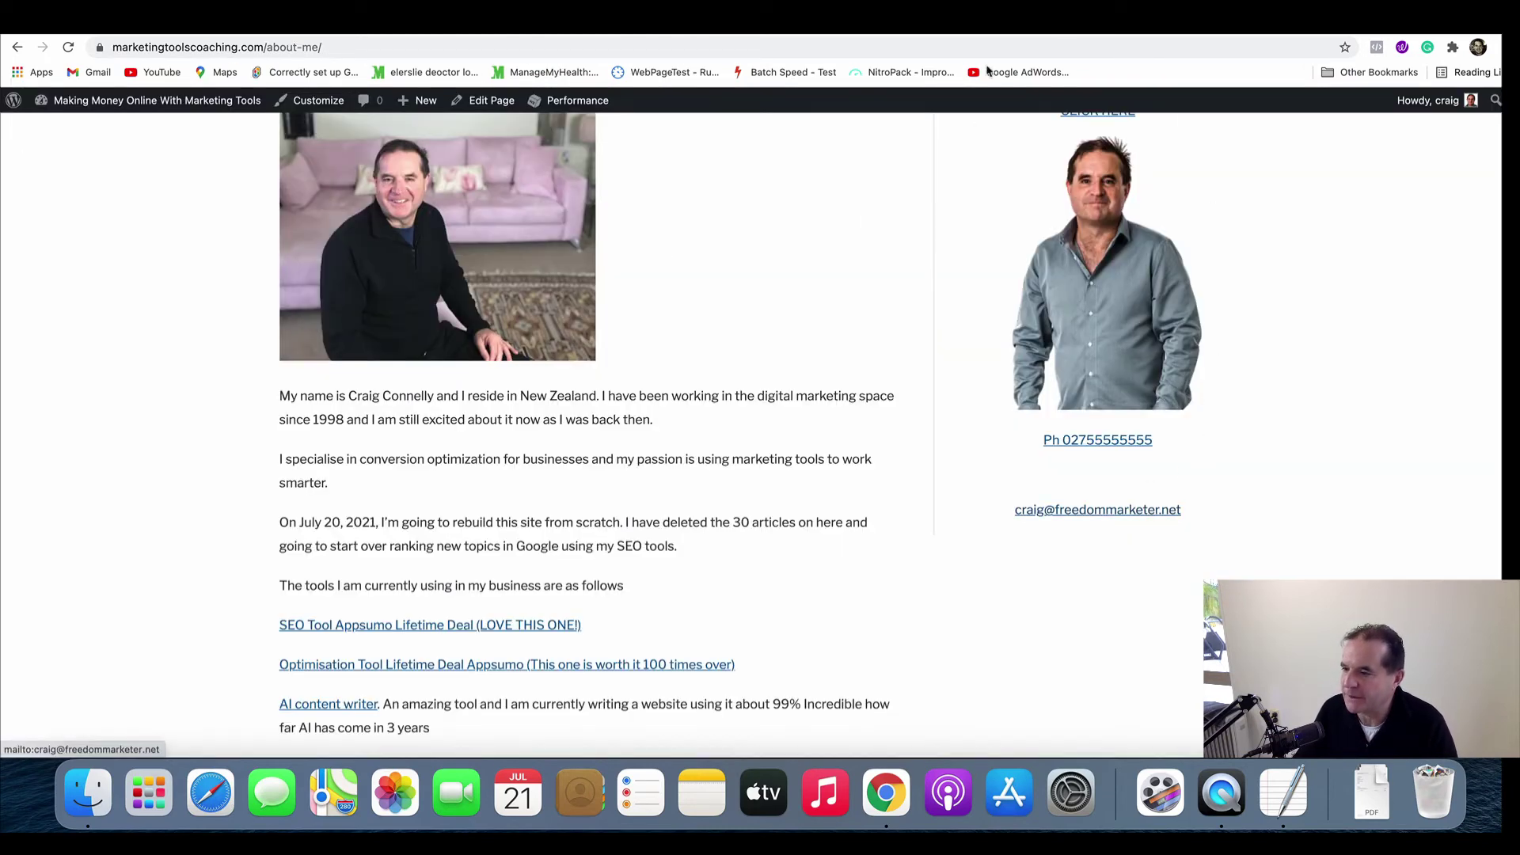
key(ctrl+Tab)
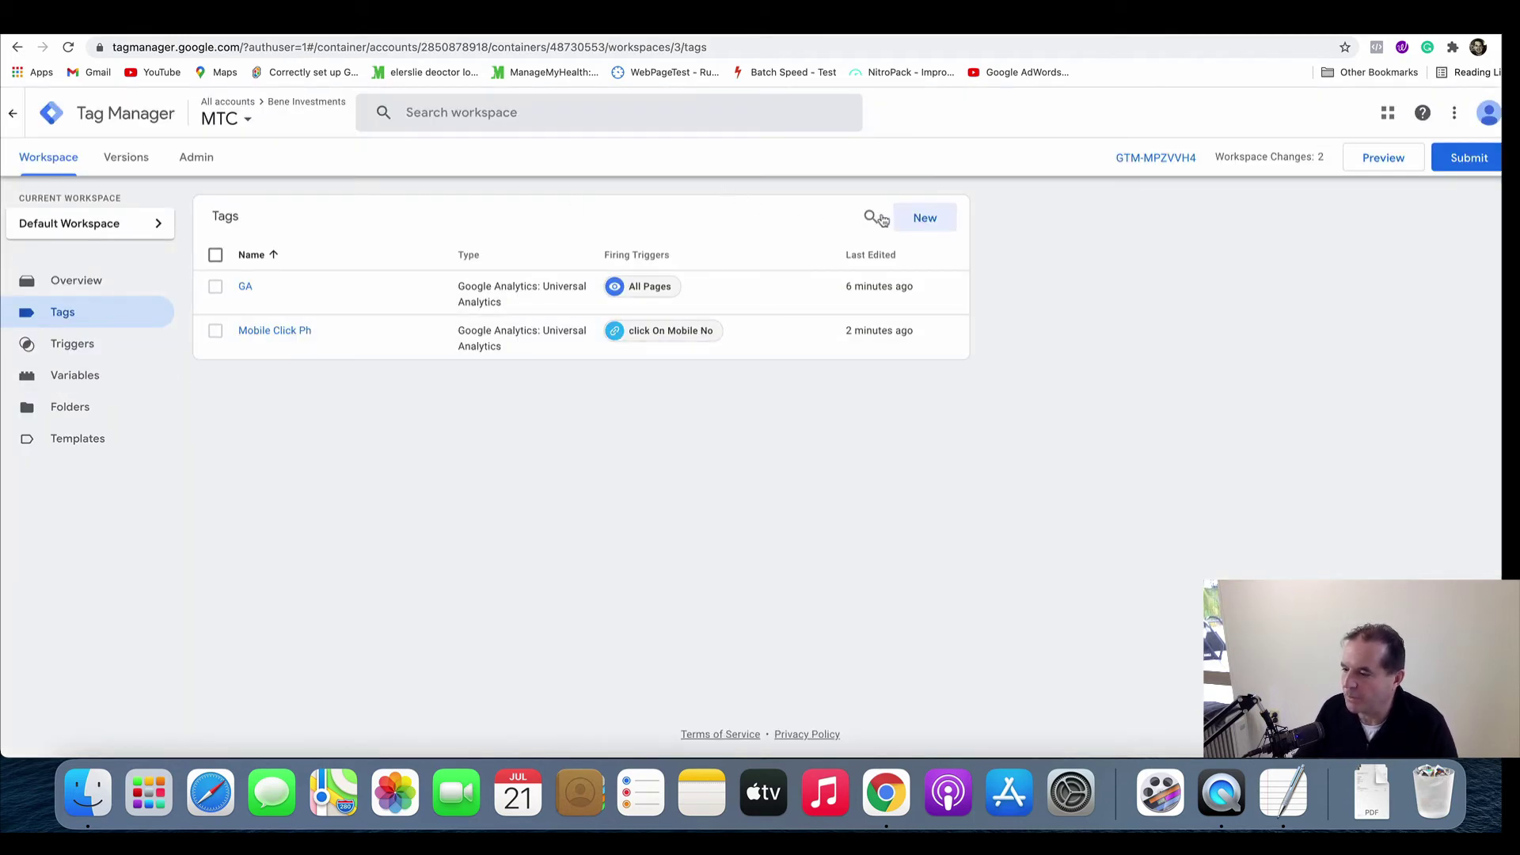
Step: Create a Universal Analytics tag named 'Click On Email' using the {{MTC Analytics NOT 4}} settings variable
click(928, 216)
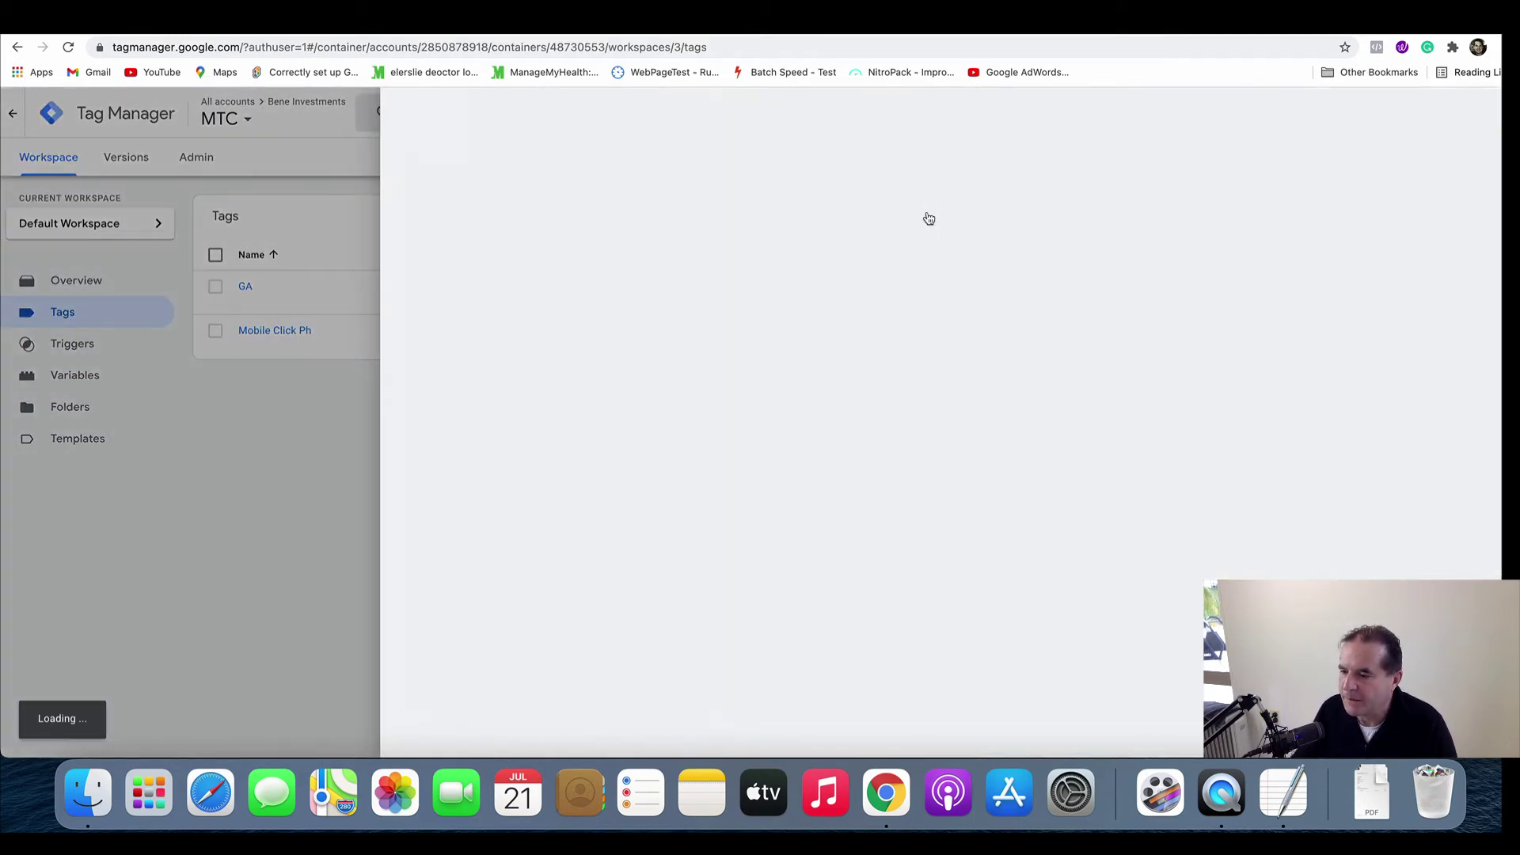
click(465, 115)
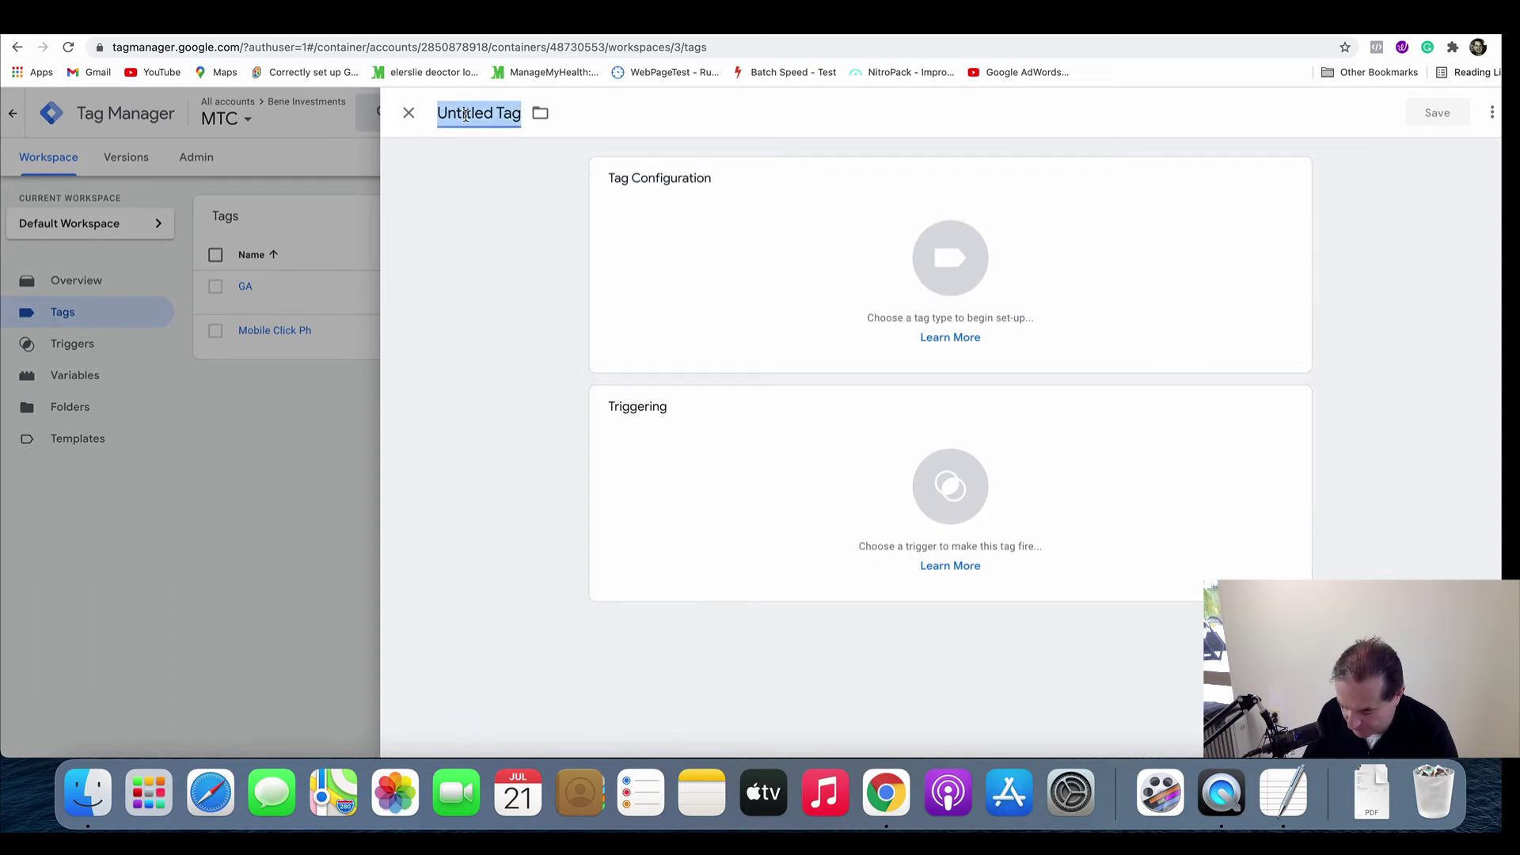
text(Click On Email)
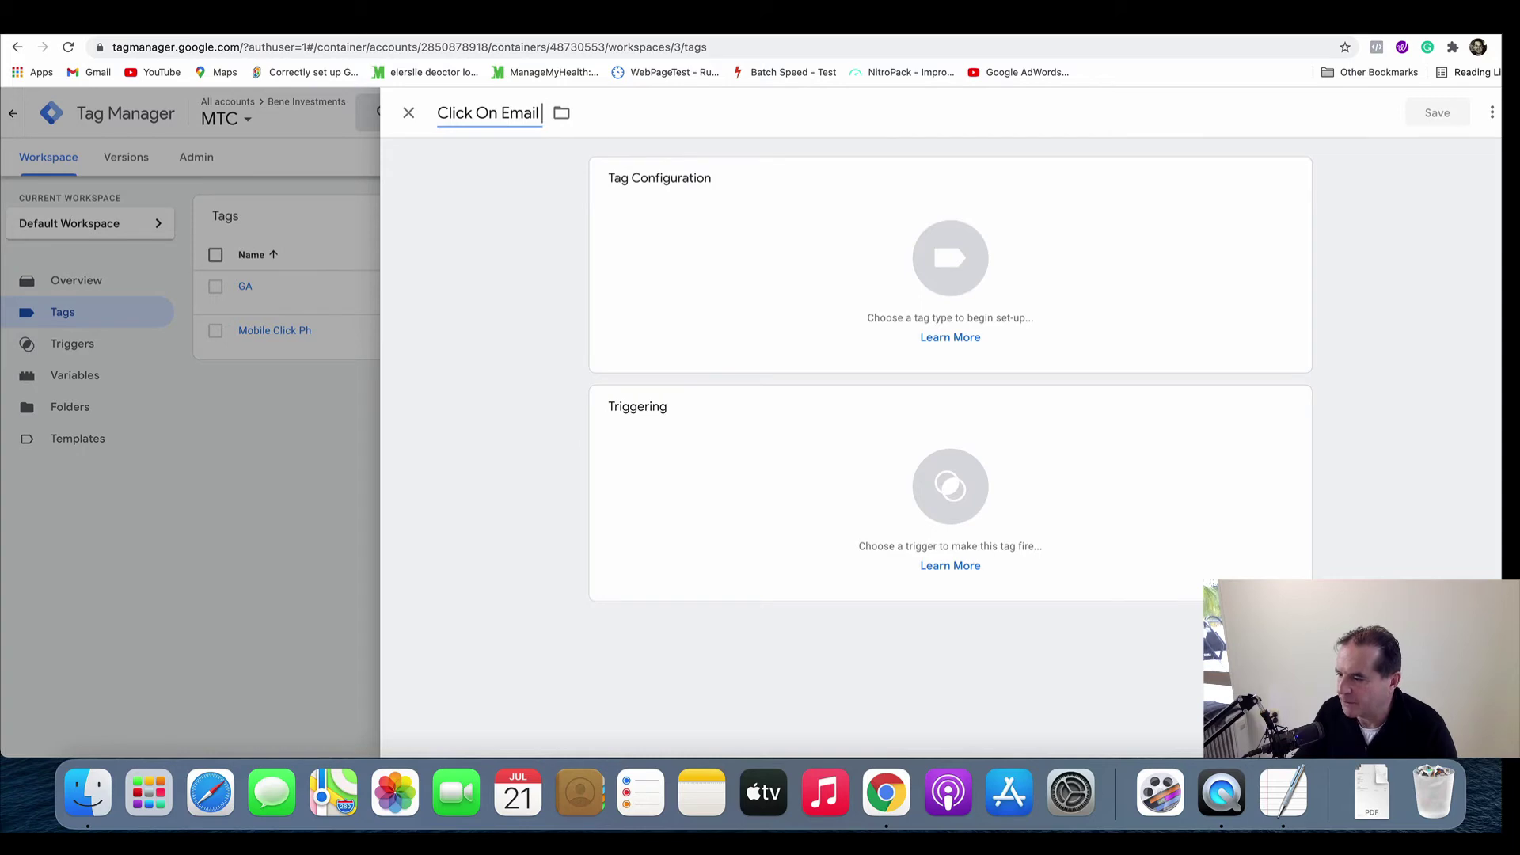
click(906, 259)
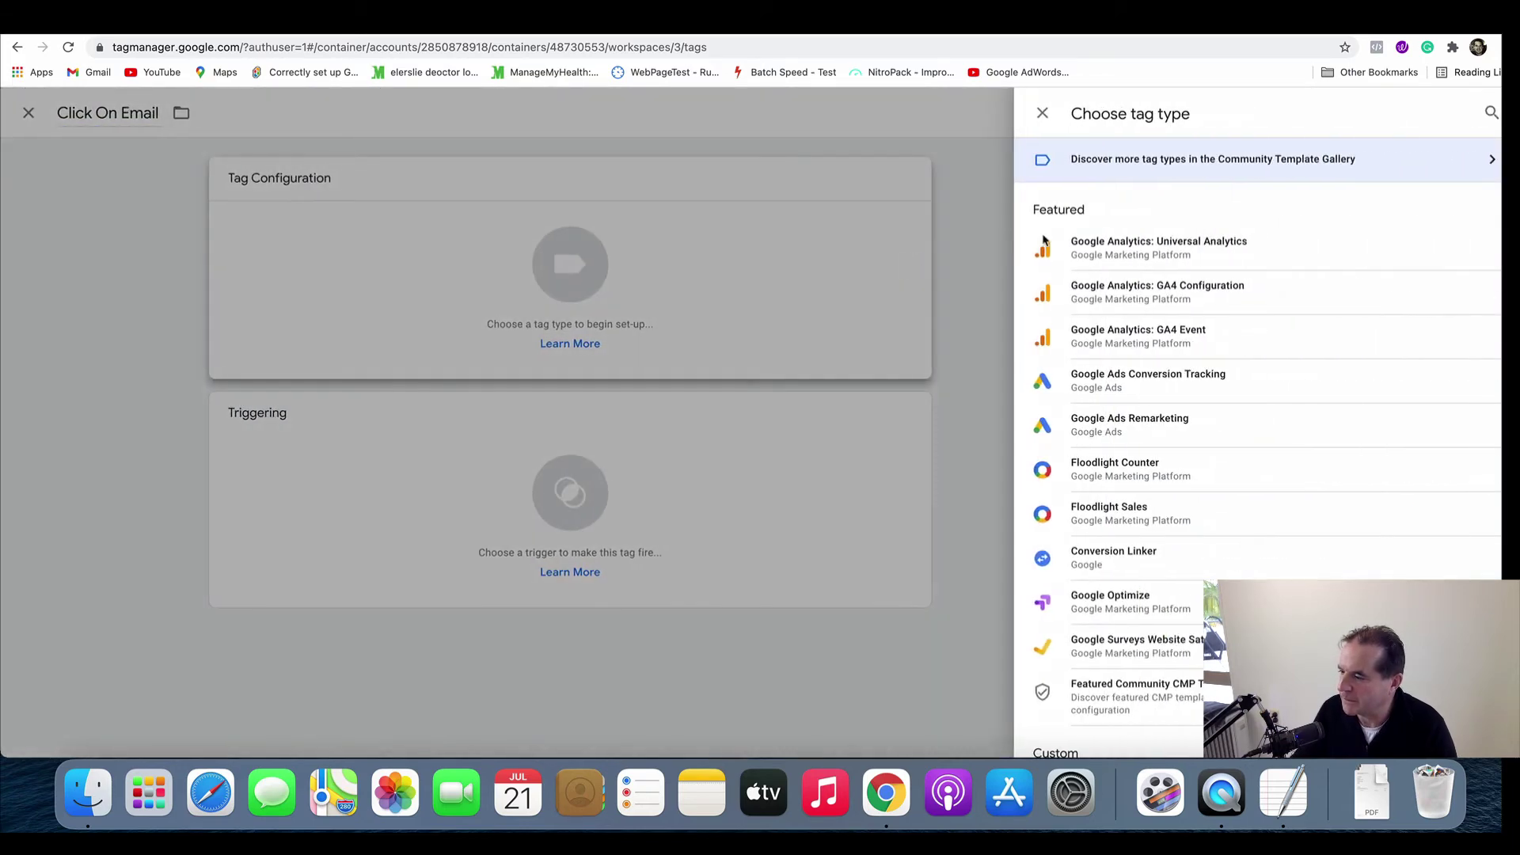
click(1143, 243)
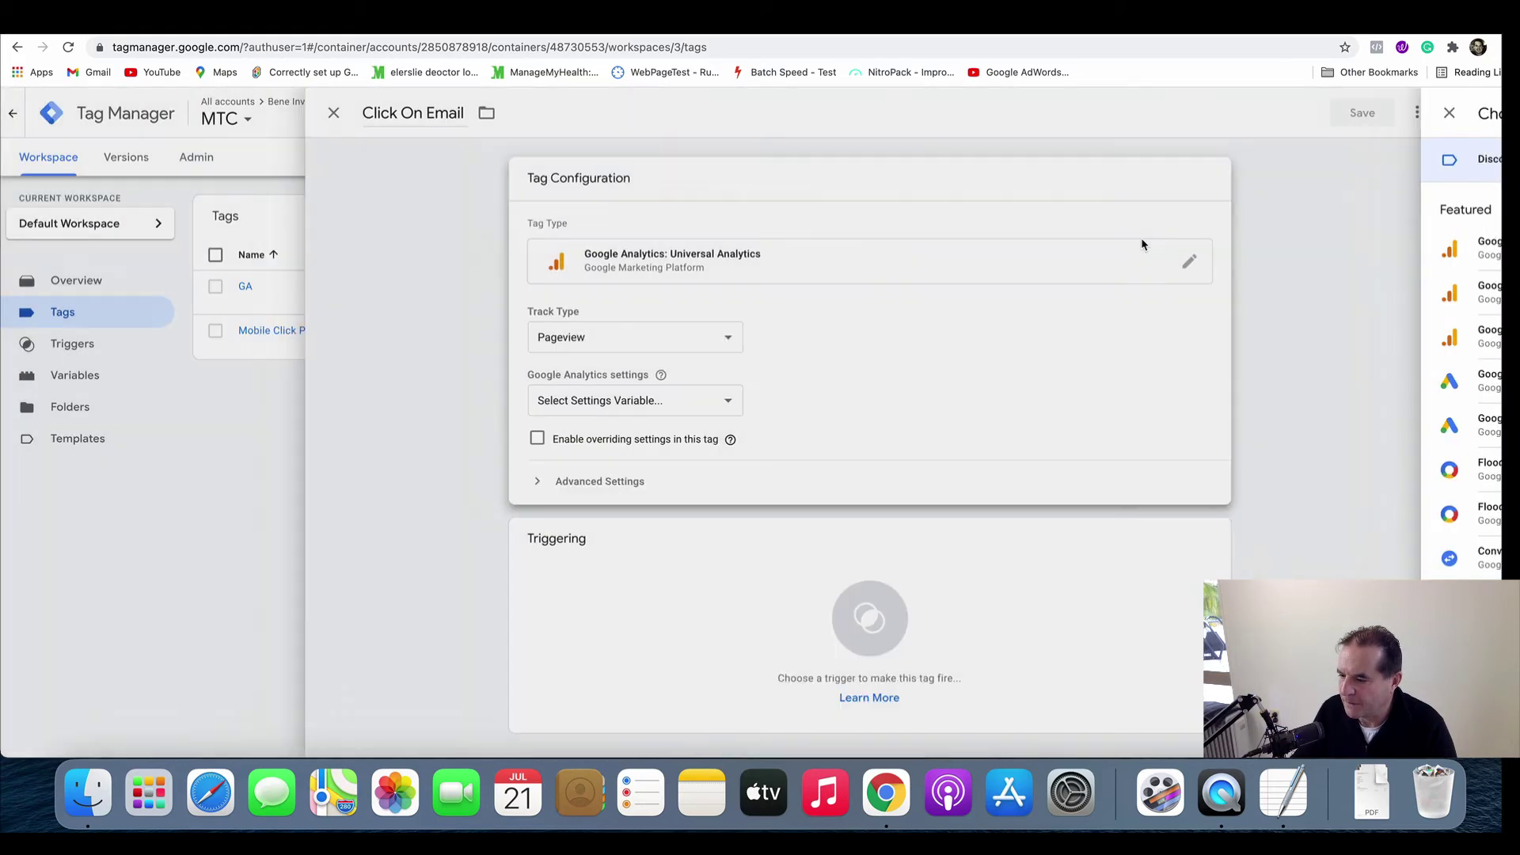
click(801, 414)
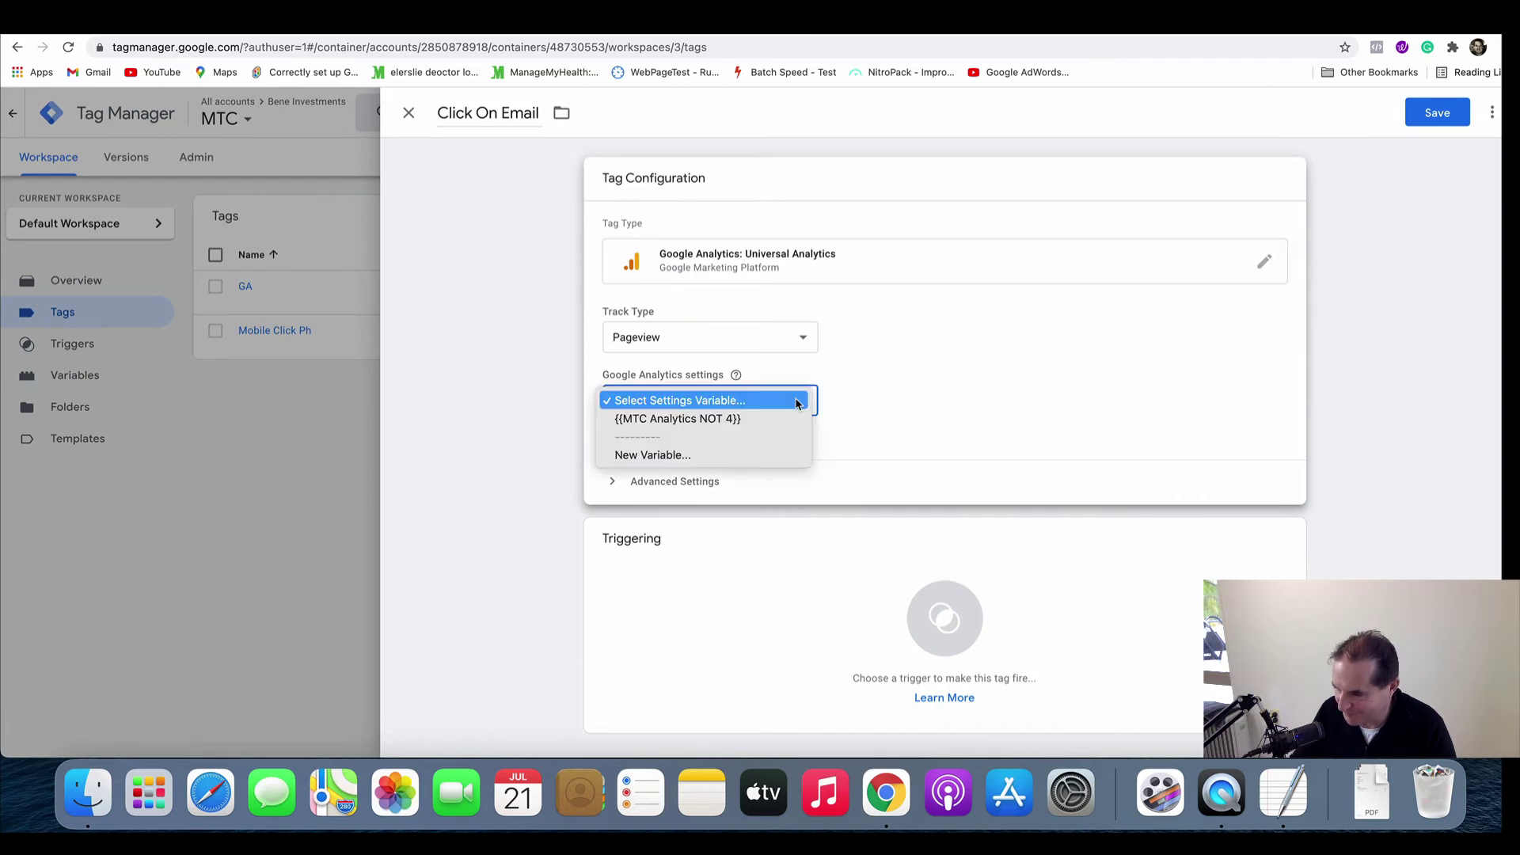
click(777, 417)
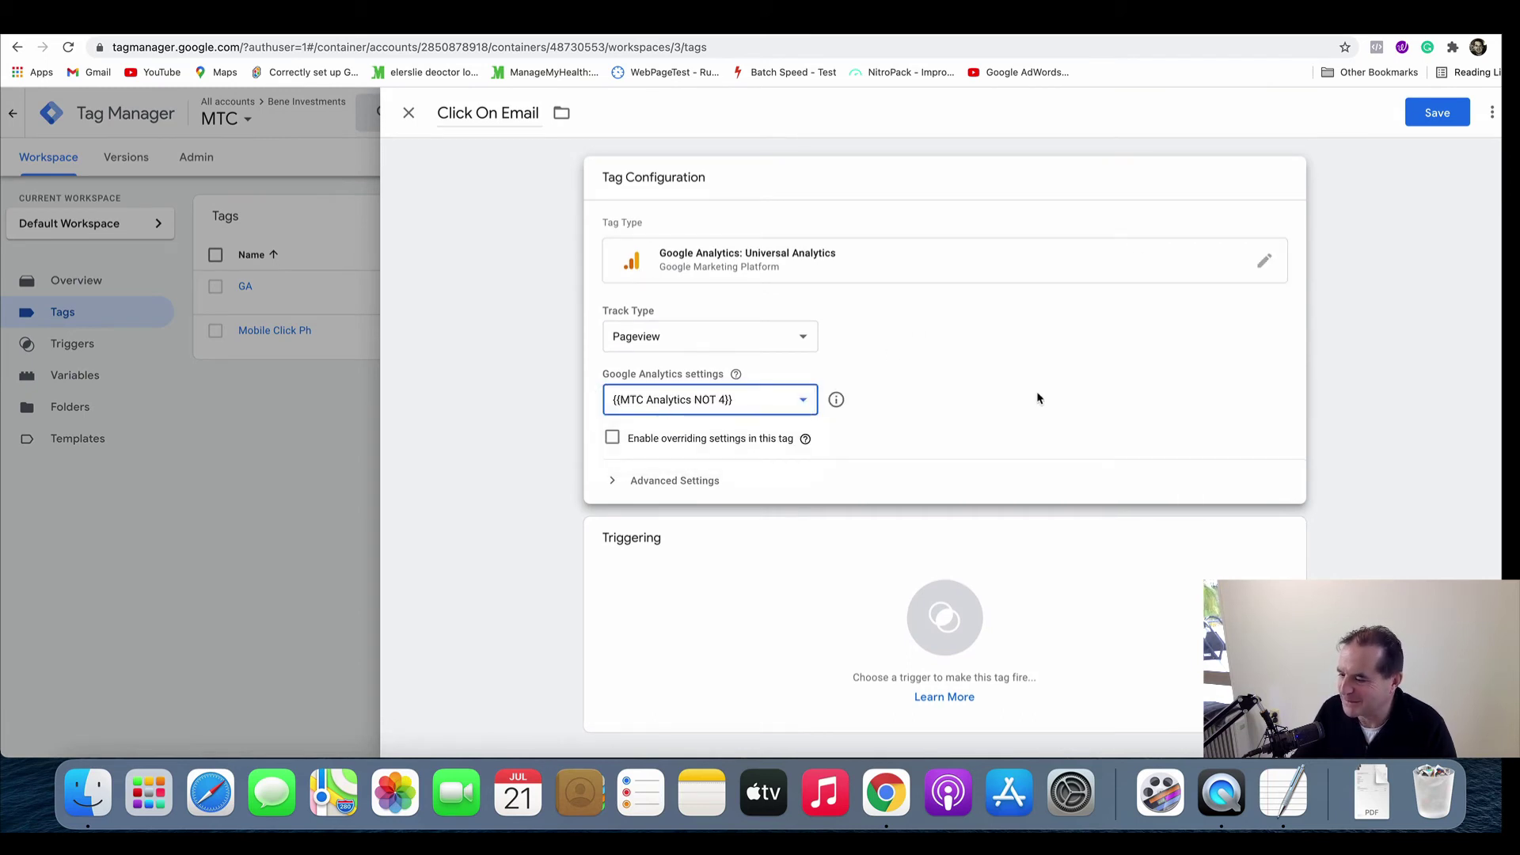
click(970, 614)
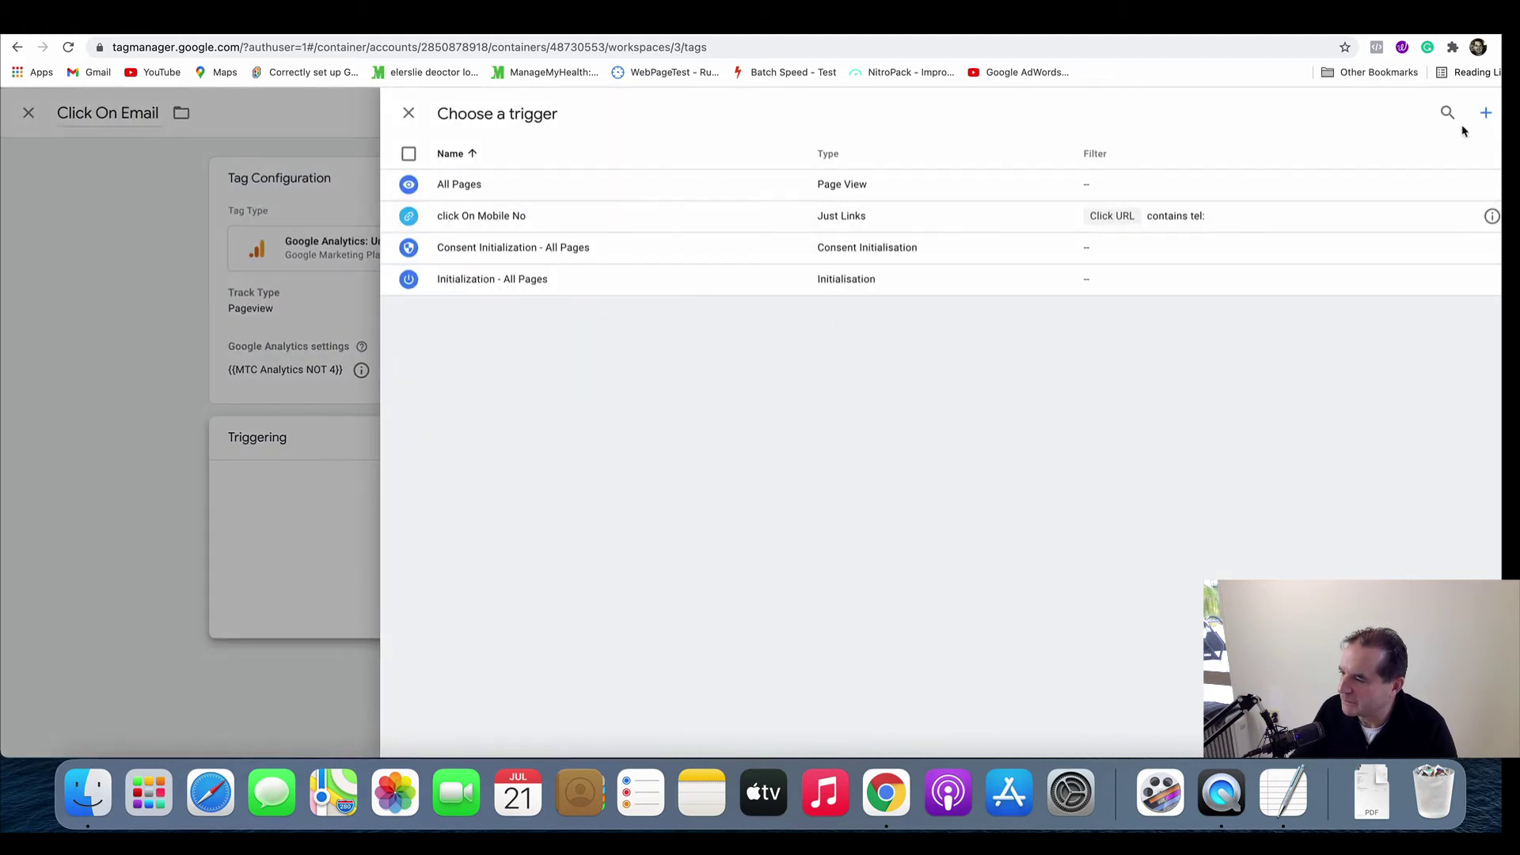
Step: Create a new trigger named 'Click On Email'
click(1484, 116)
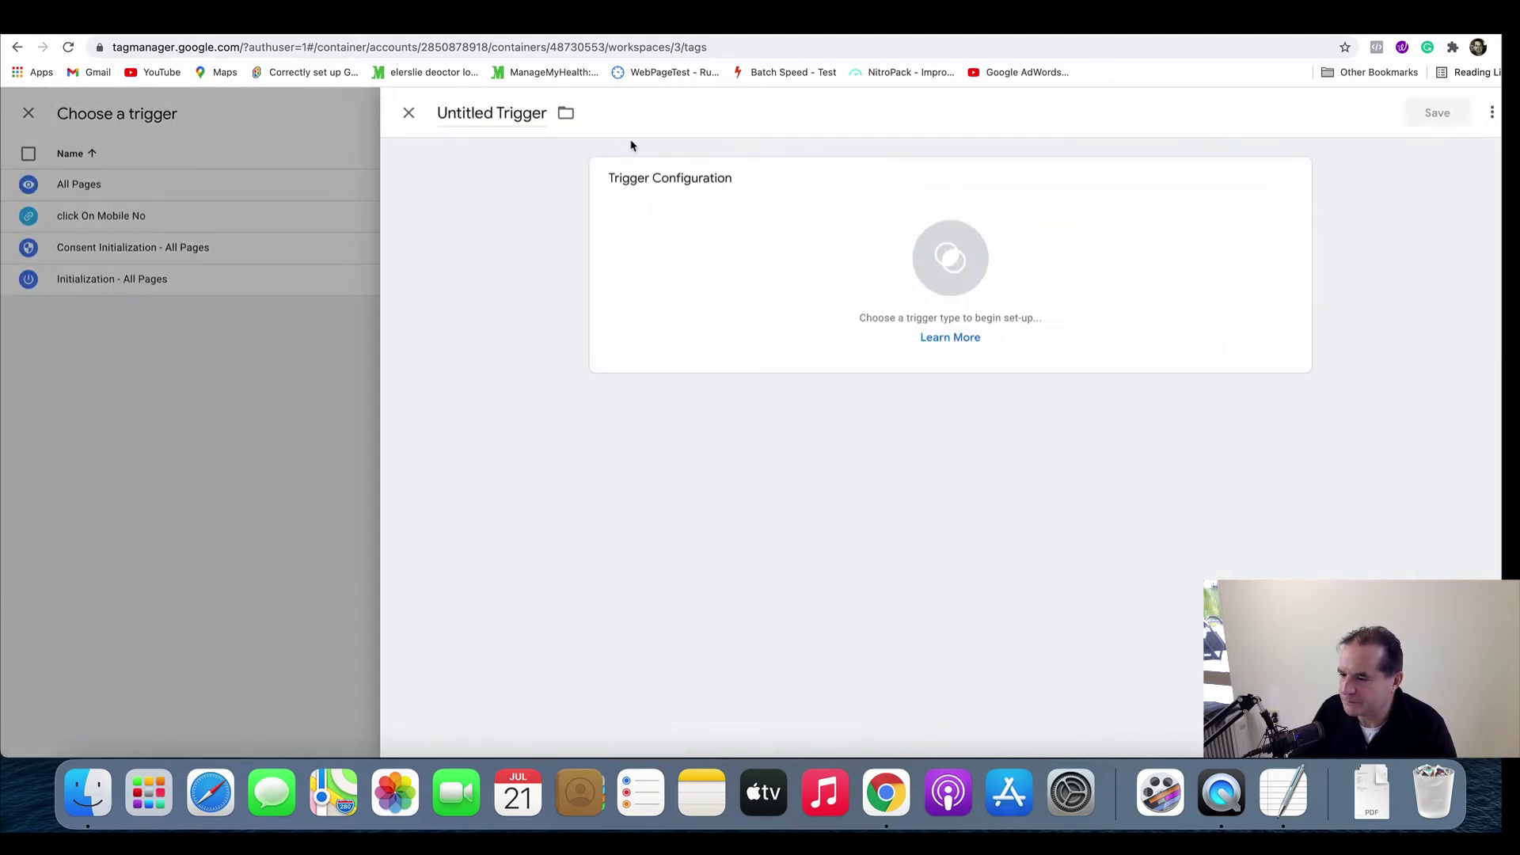
click(529, 111)
key(BackSpace)
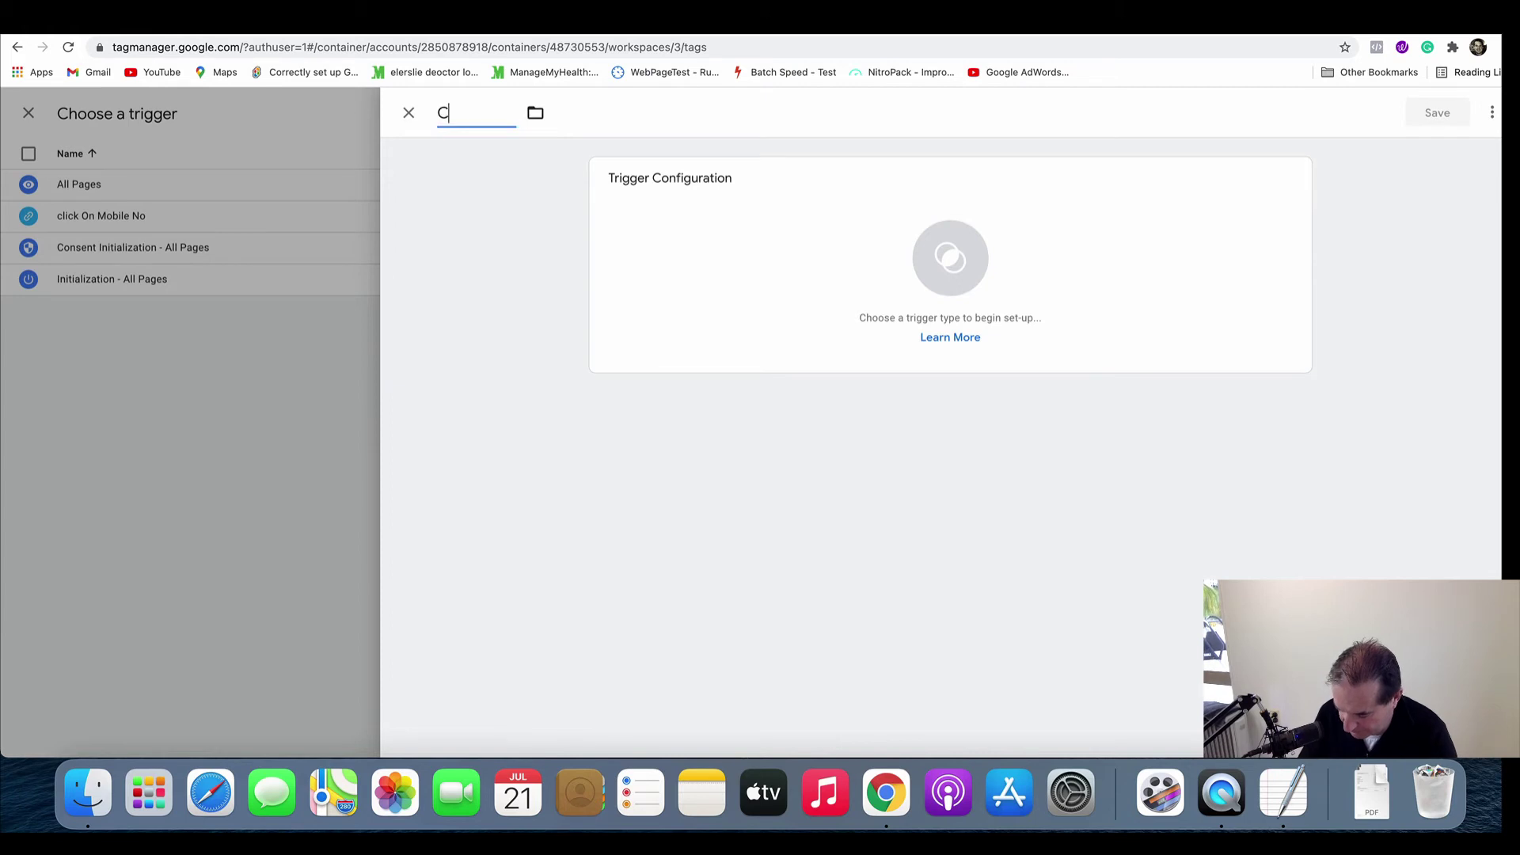
text(Click On Email)
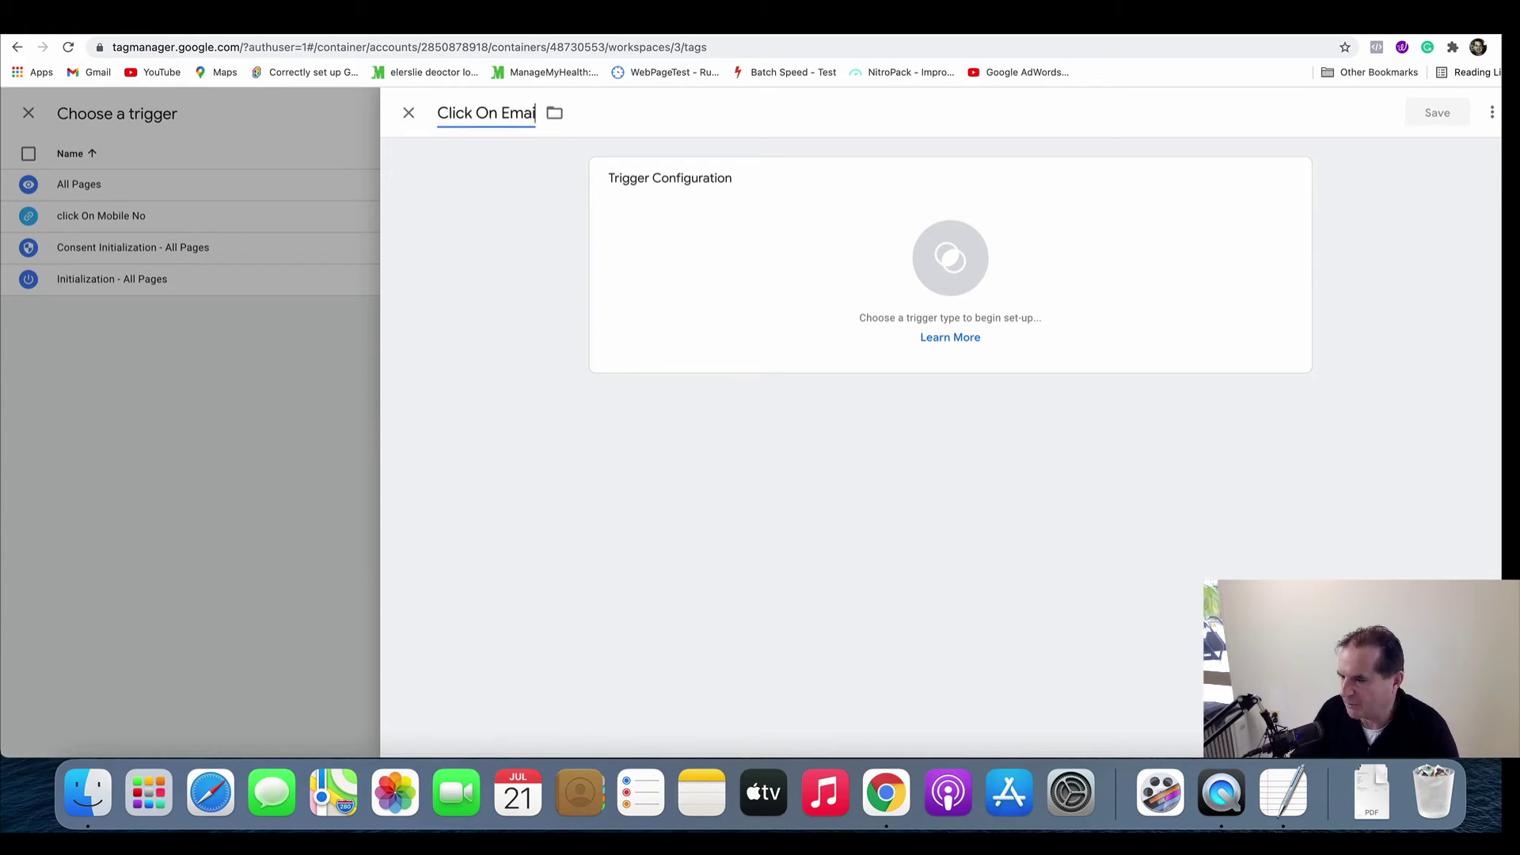
Step: Set it to fire on Some Link Clicks where Click URL contains 'mailto:', then save the trigger and tag
click(961, 258)
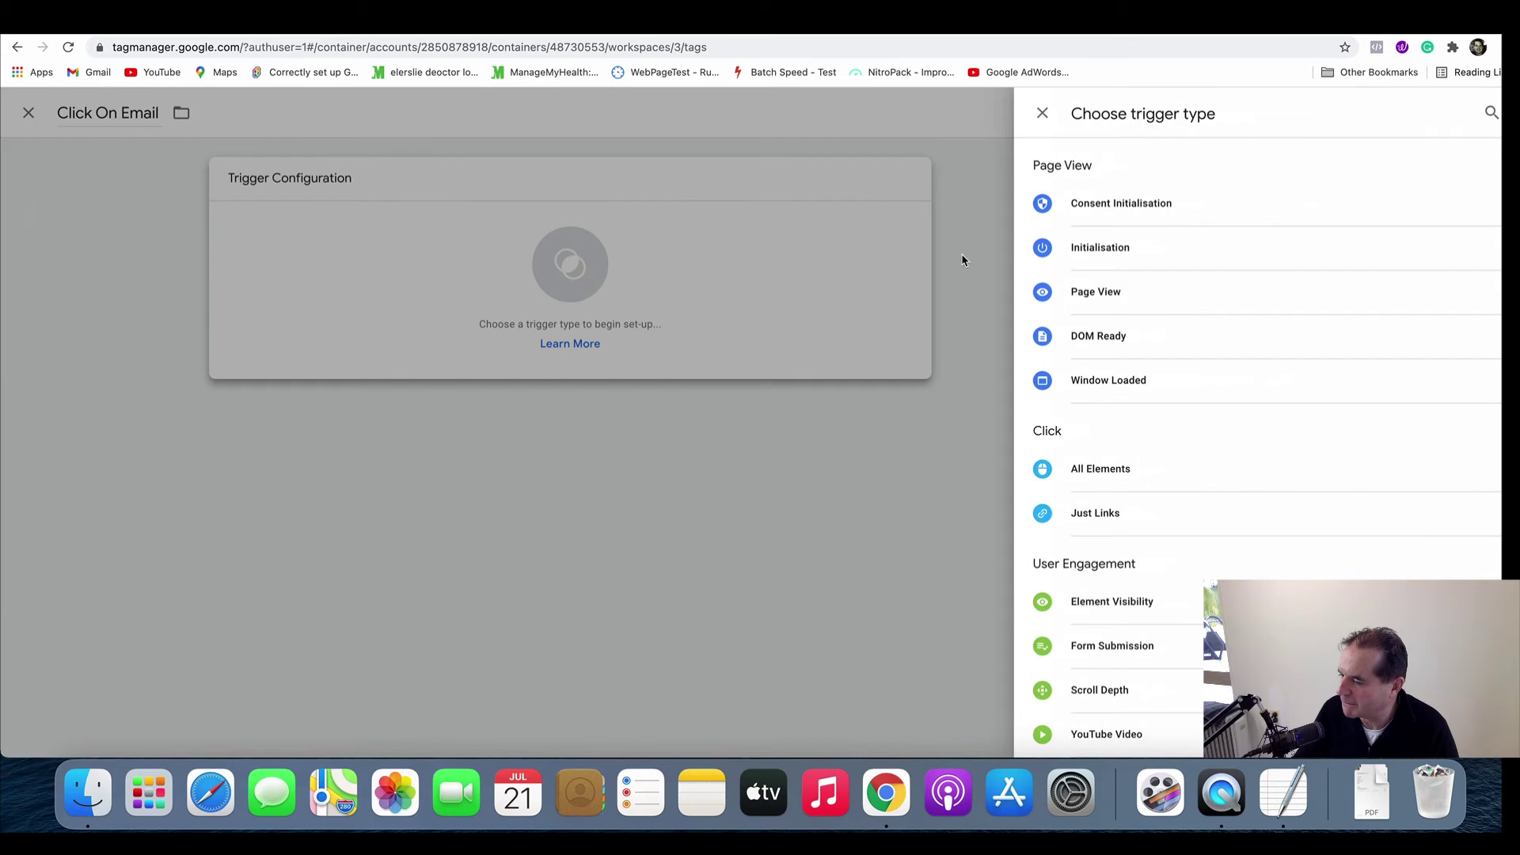
click(1118, 512)
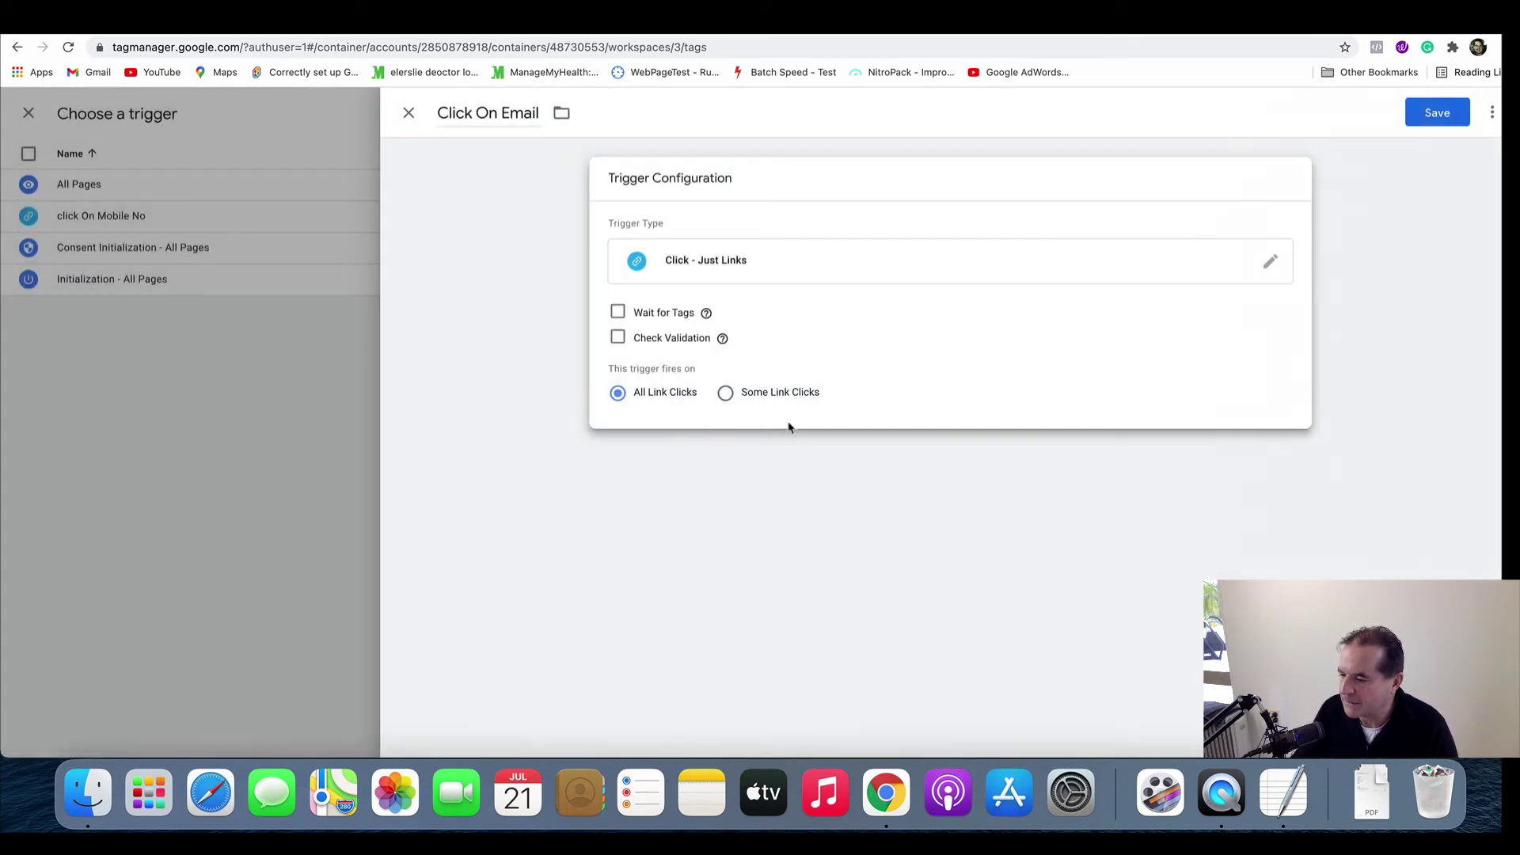
click(725, 393)
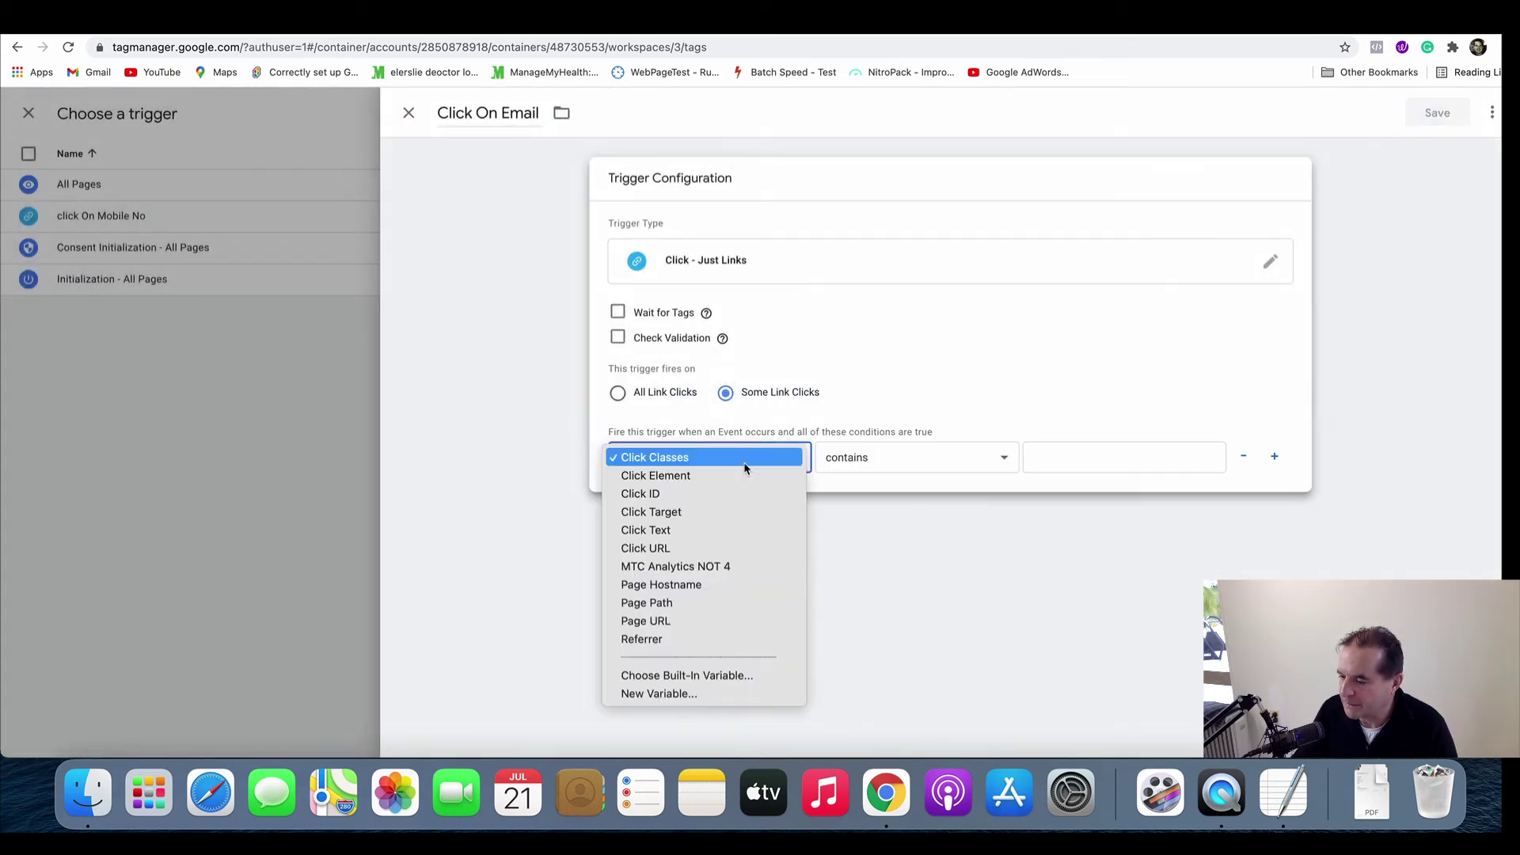
click(749, 469)
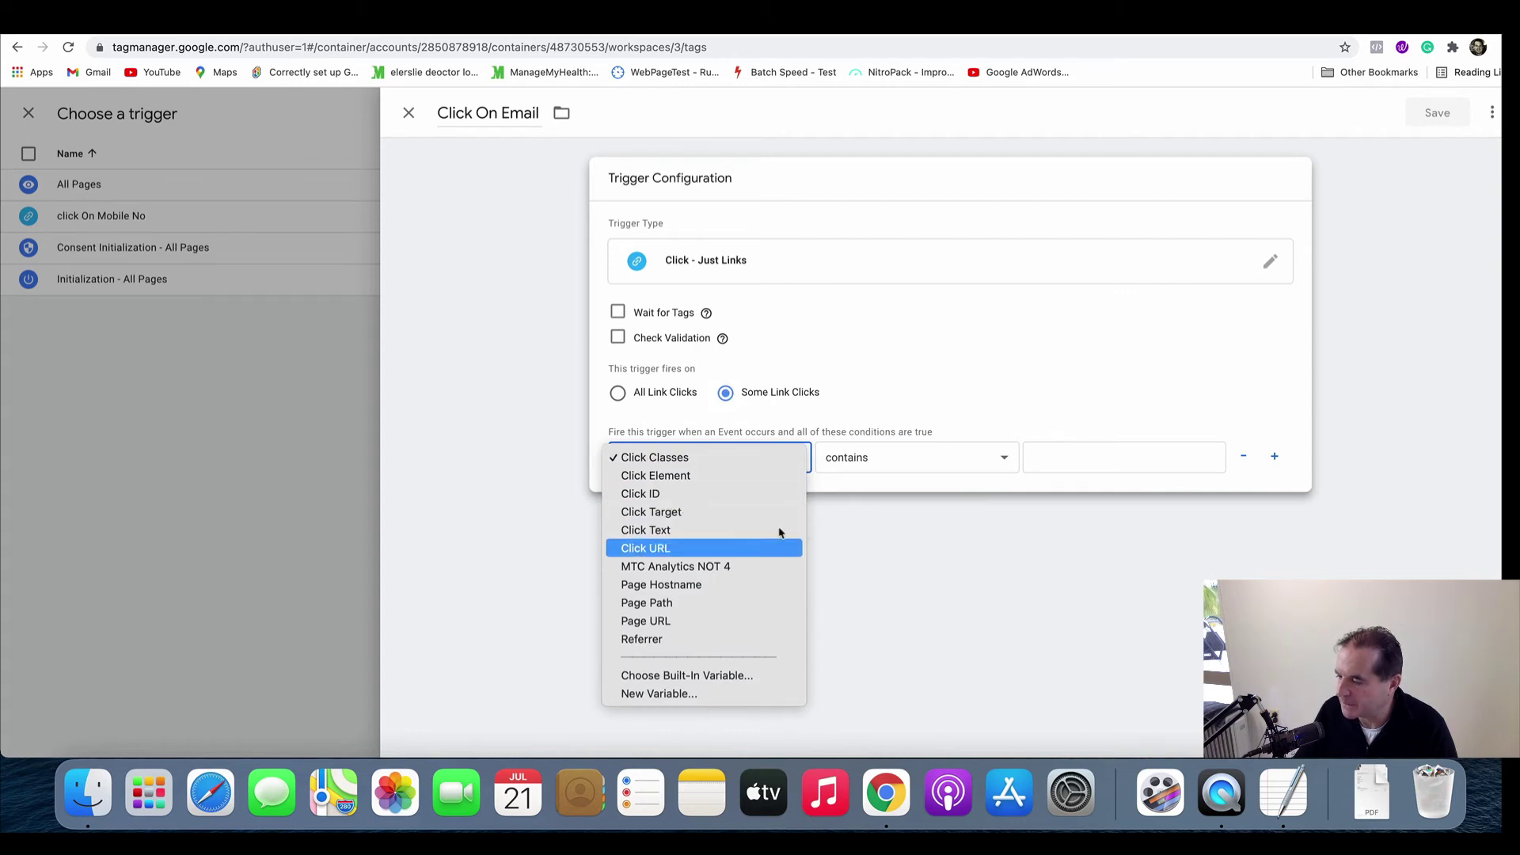
key(Return)
click(1108, 459)
text(mailto:)
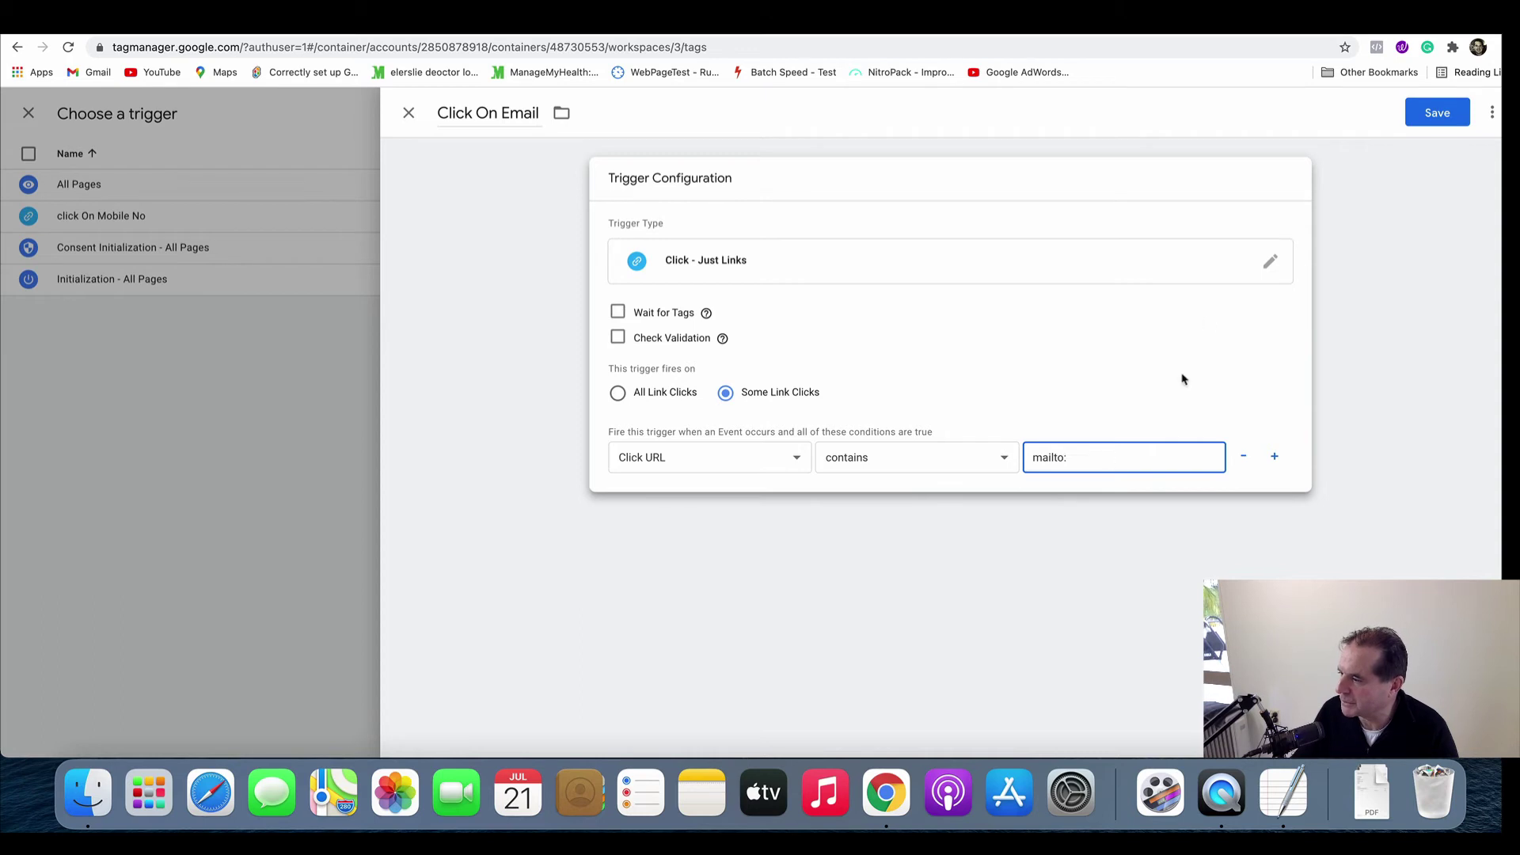
click(1449, 116)
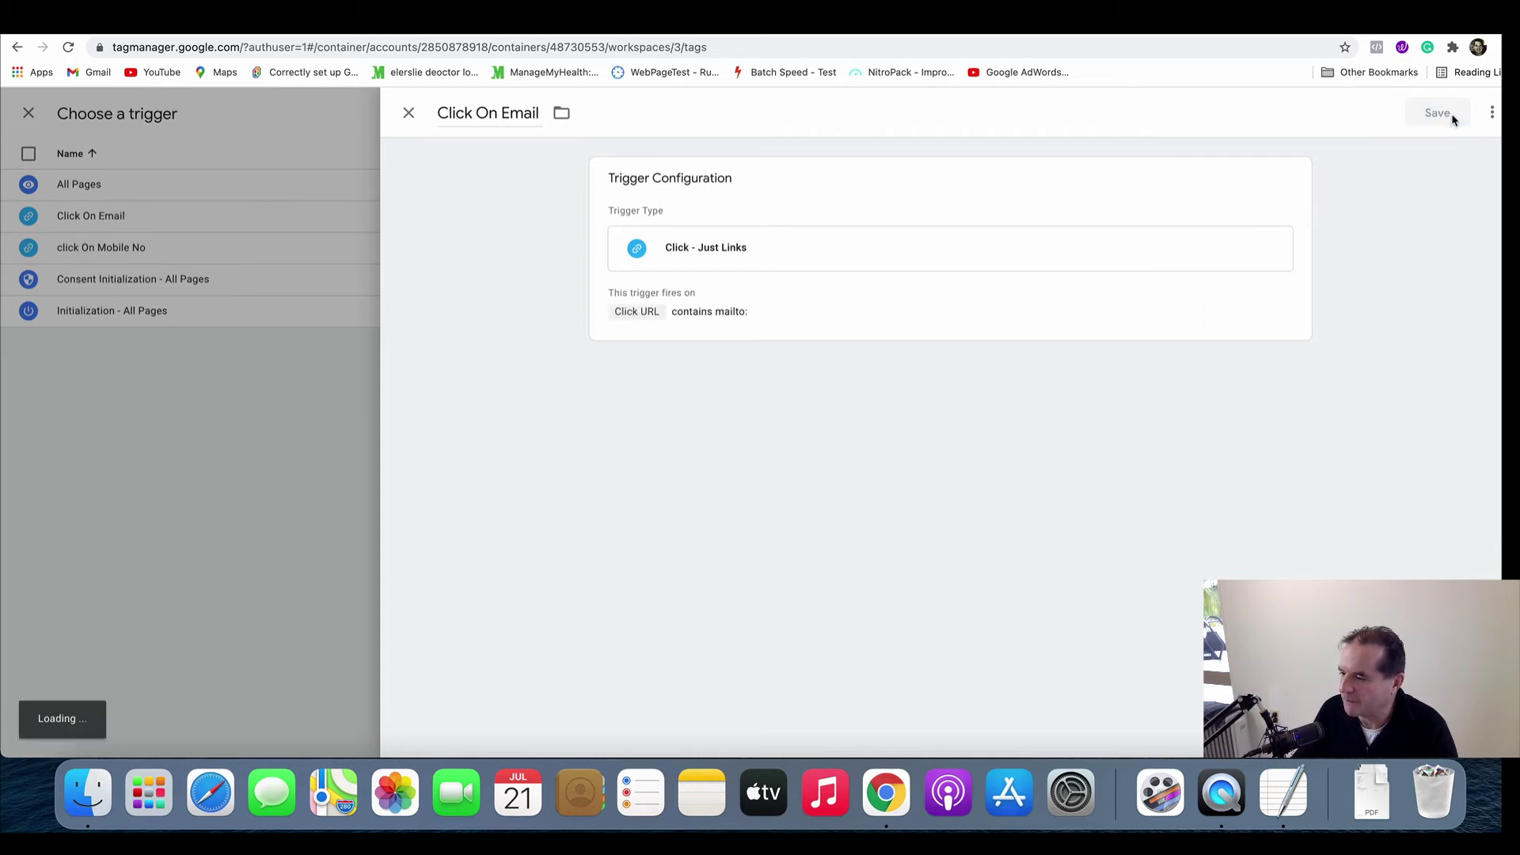
click(1452, 115)
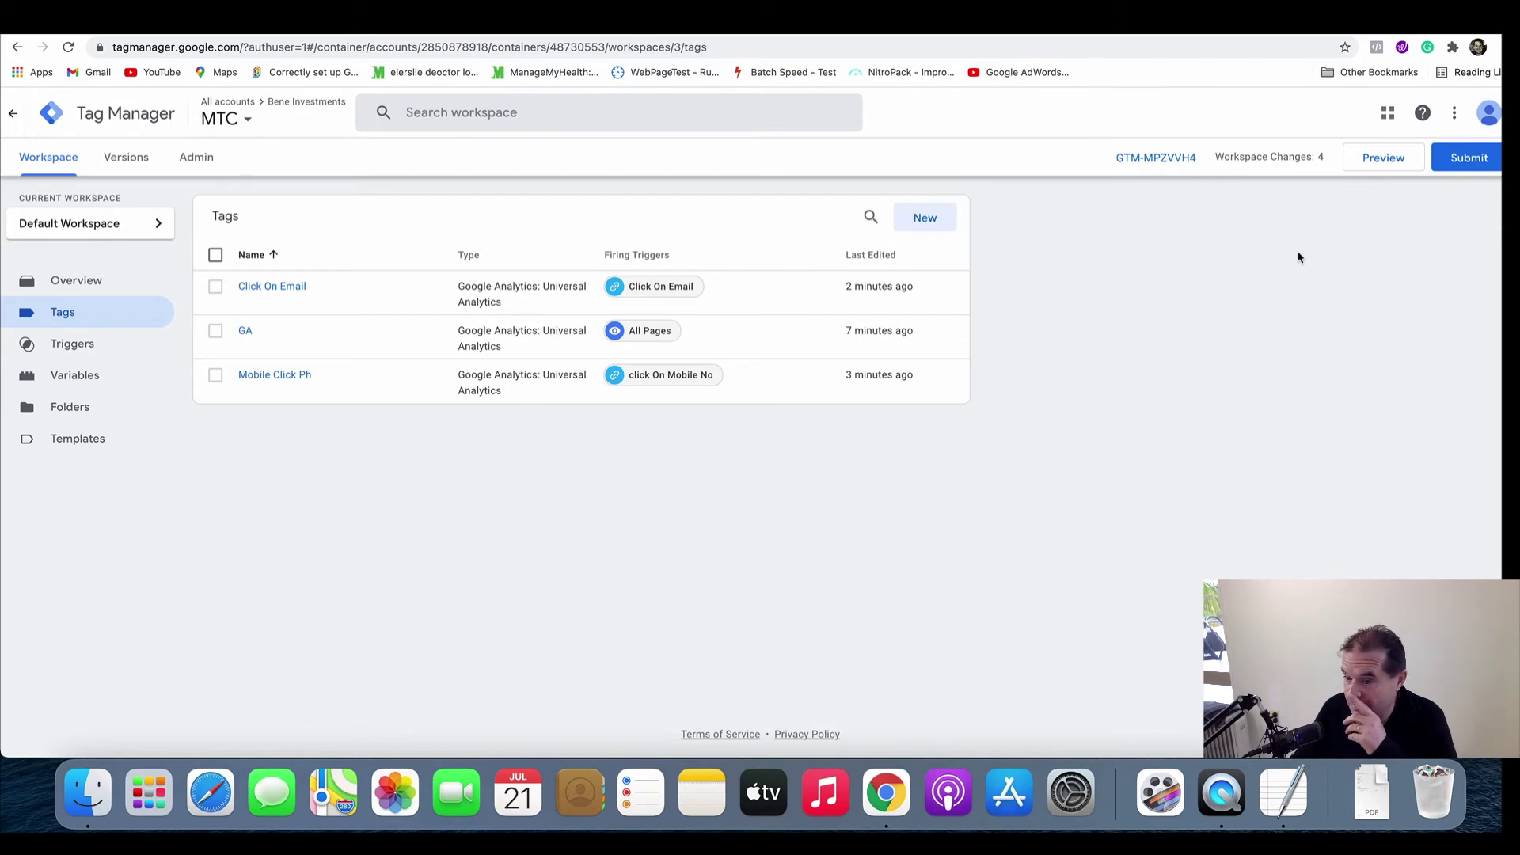
Step: Launch Preview mode and copy the About Me page's web address
click(1377, 162)
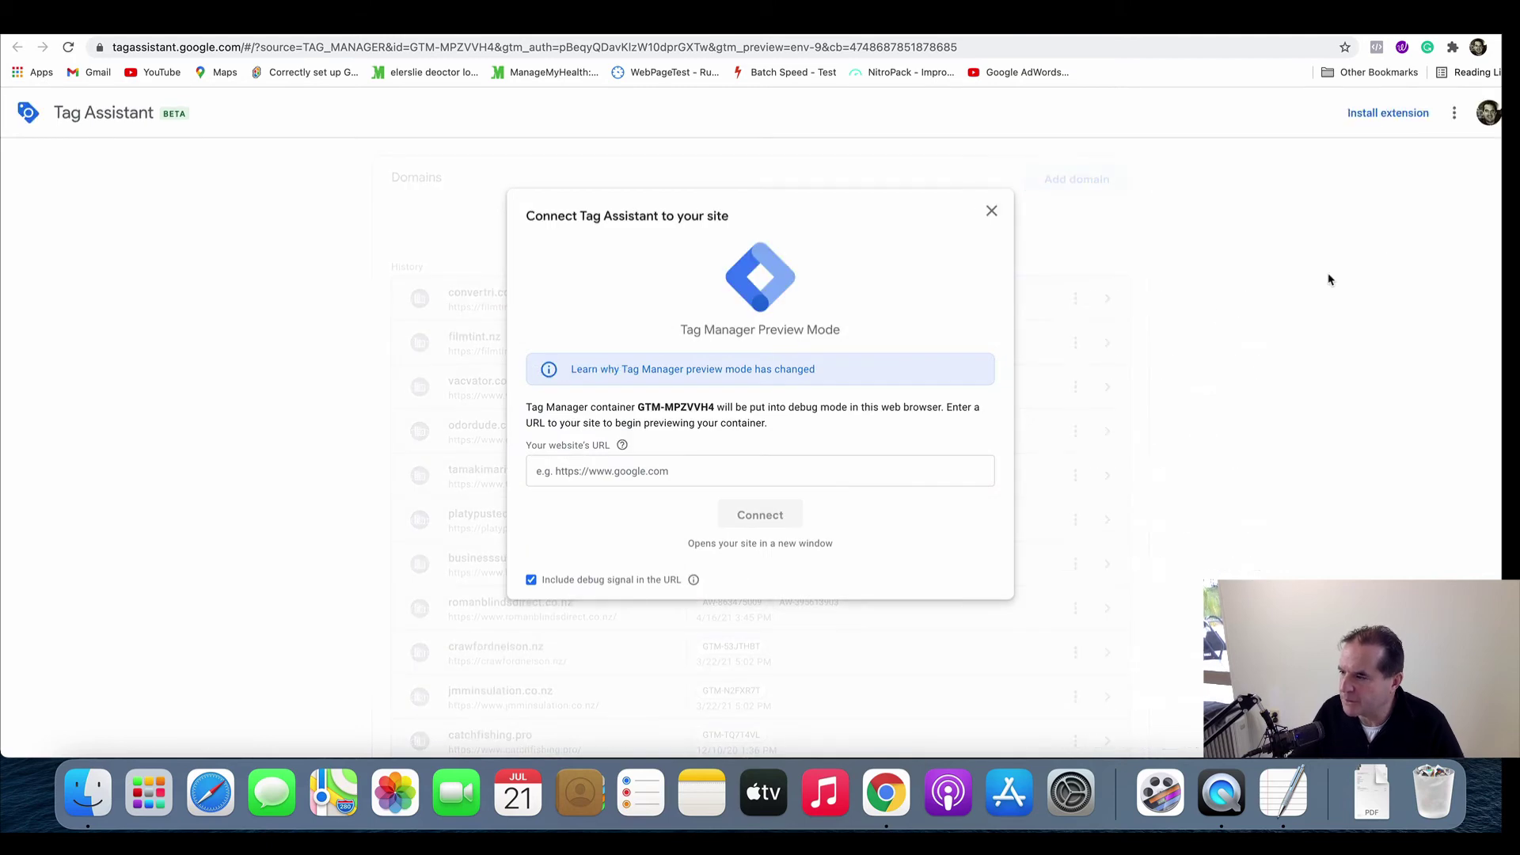
key(ctrl+Tab)
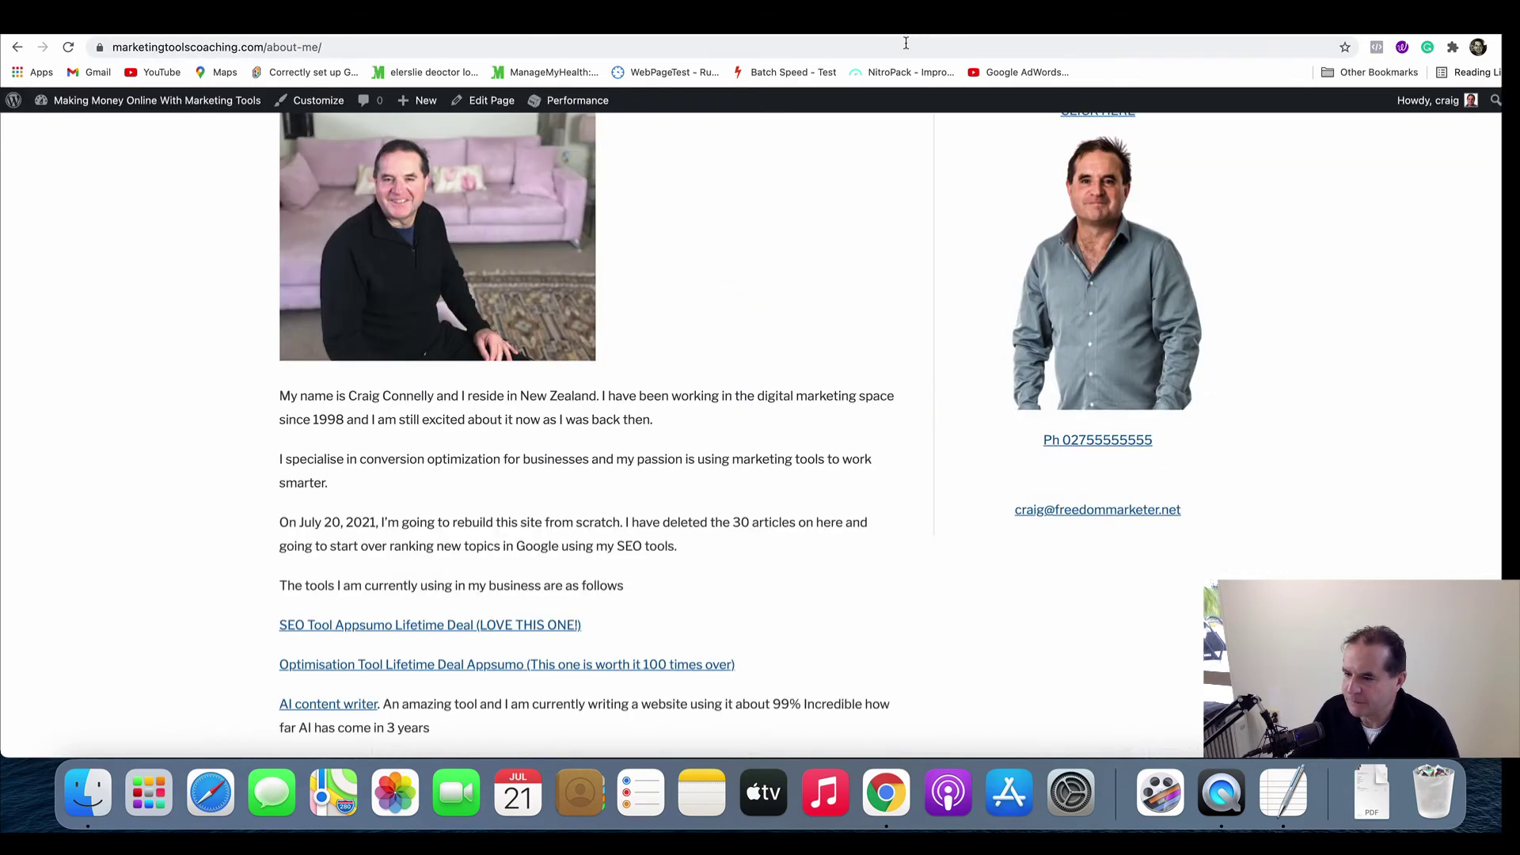
click(905, 46)
click(905, 46)
key(shift+Left)
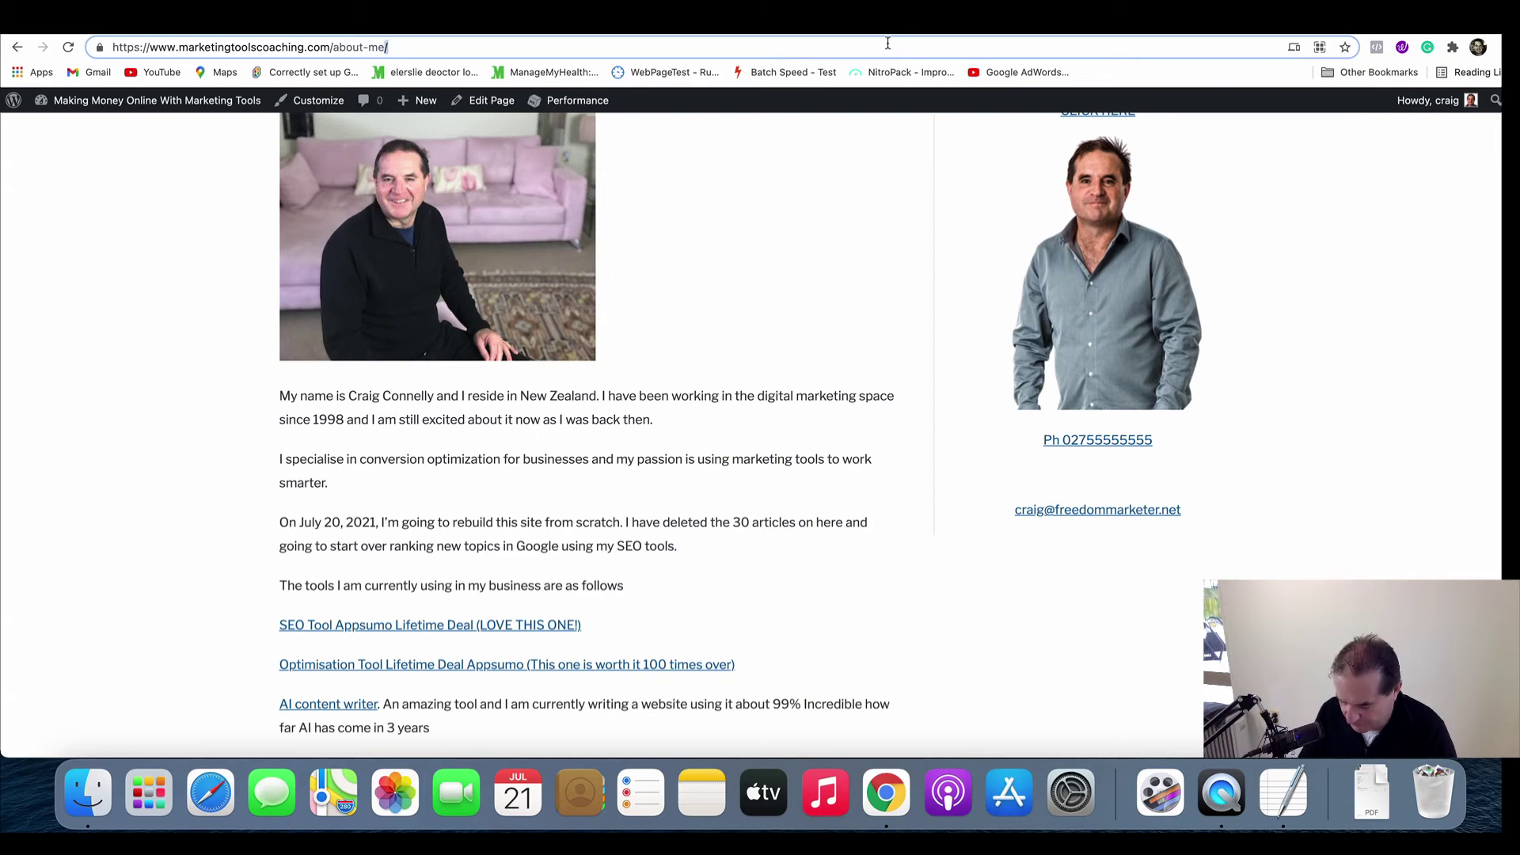
key(super+a)
key(super+c)
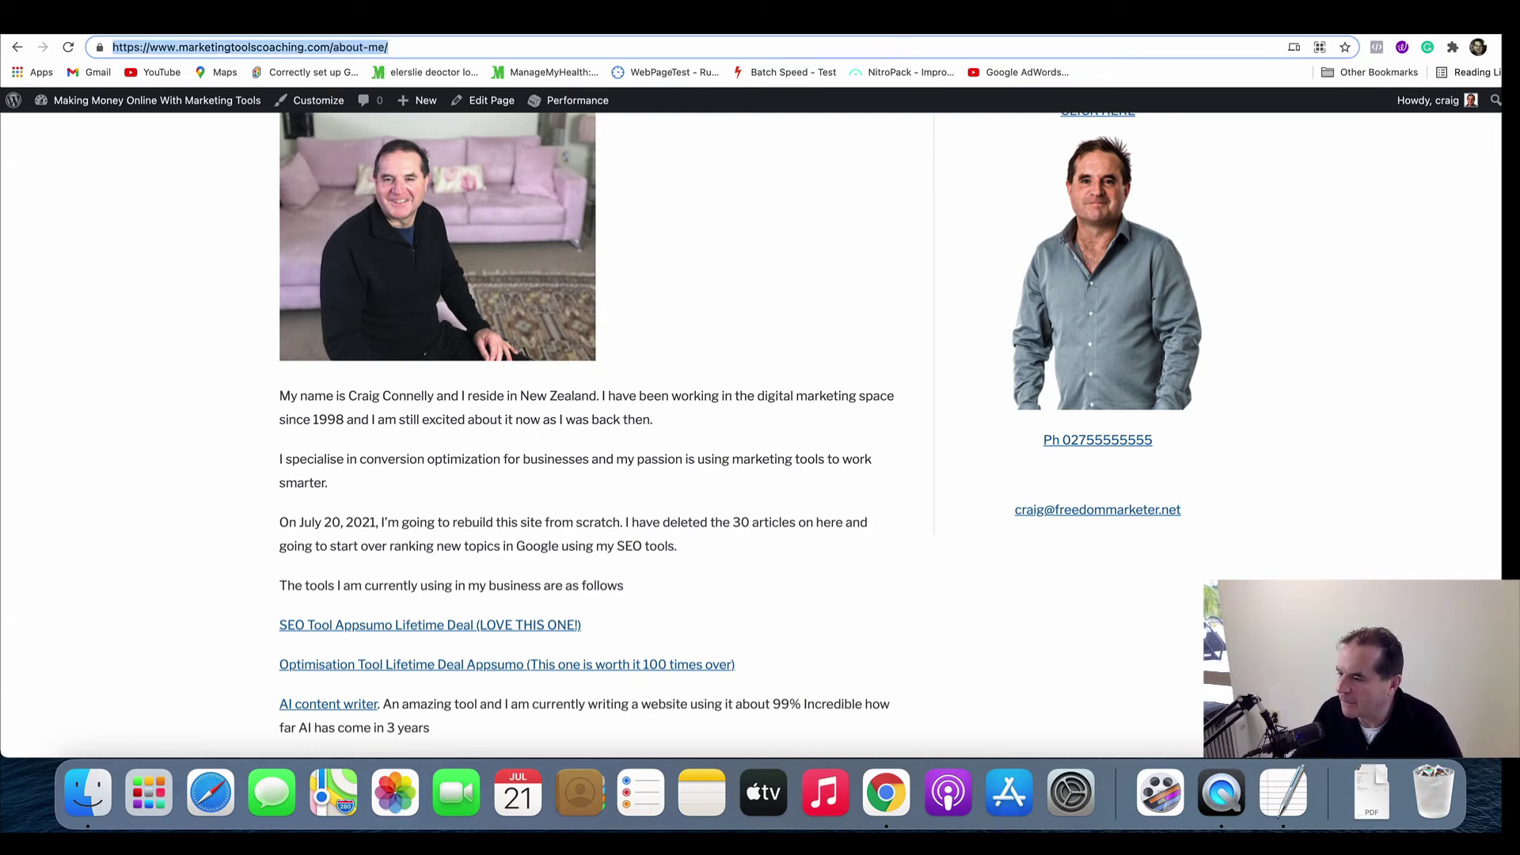
key(ctrl+shift+Tab)
click(610, 466)
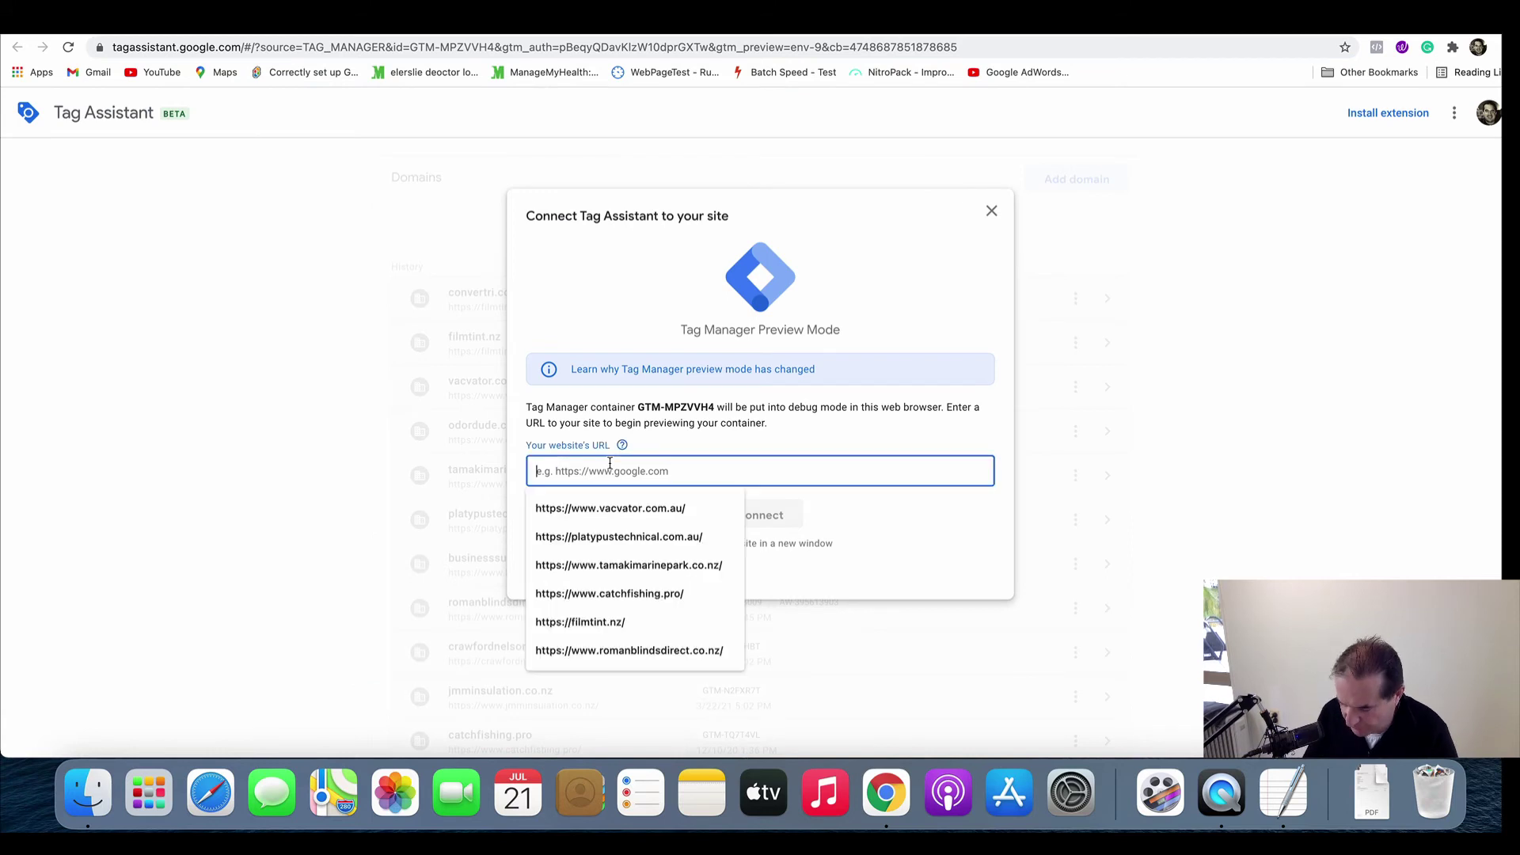
key(super+v)
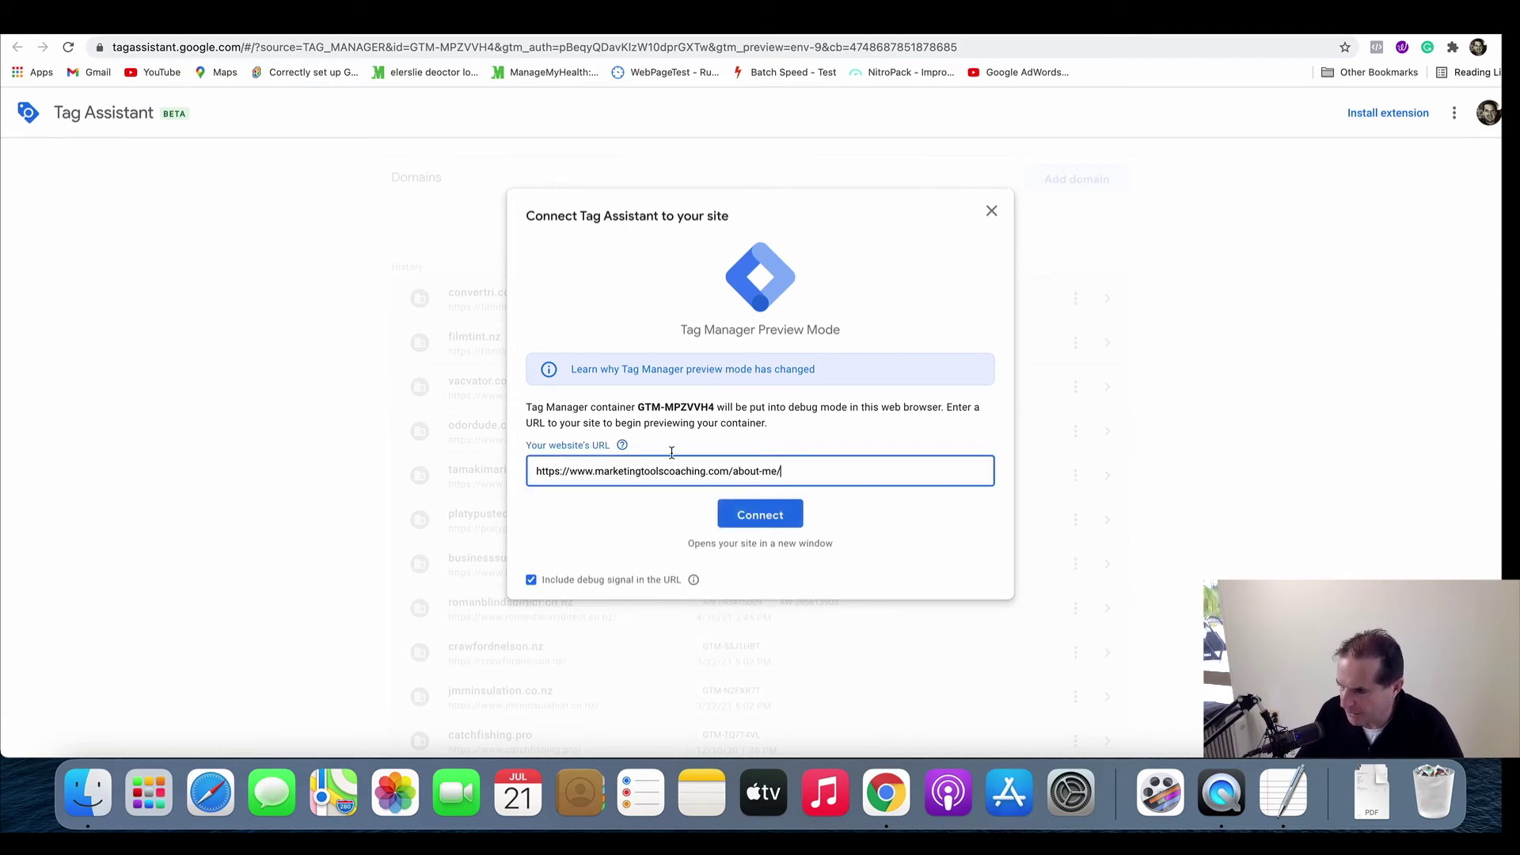
key(BackSpace)
key(BackSpace)
key(BackSpace)
key(BackSpace)
key(BackSpace)
key(BackSpace)
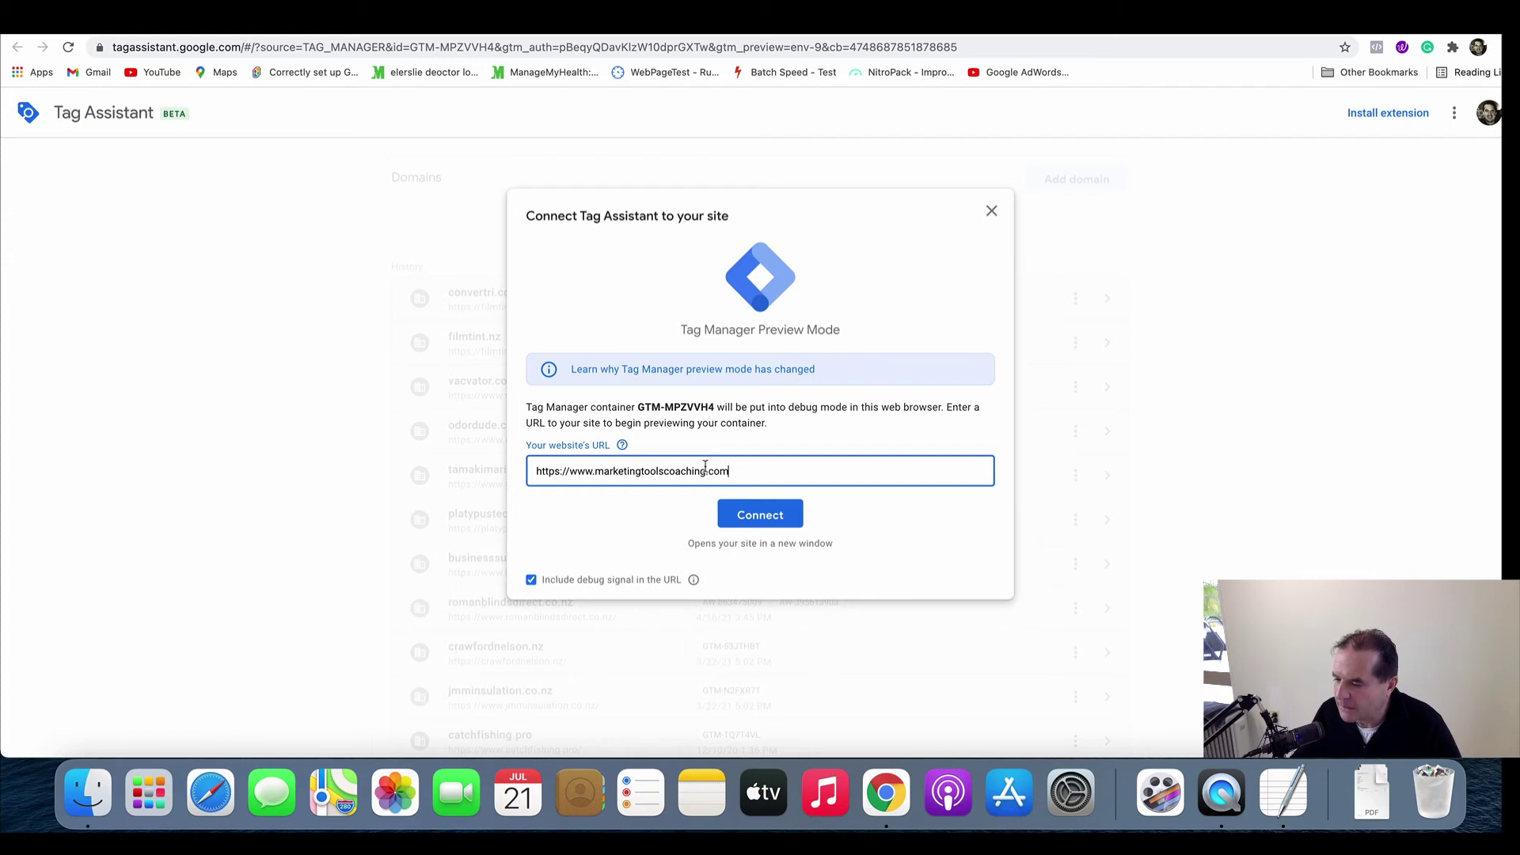
click(622, 447)
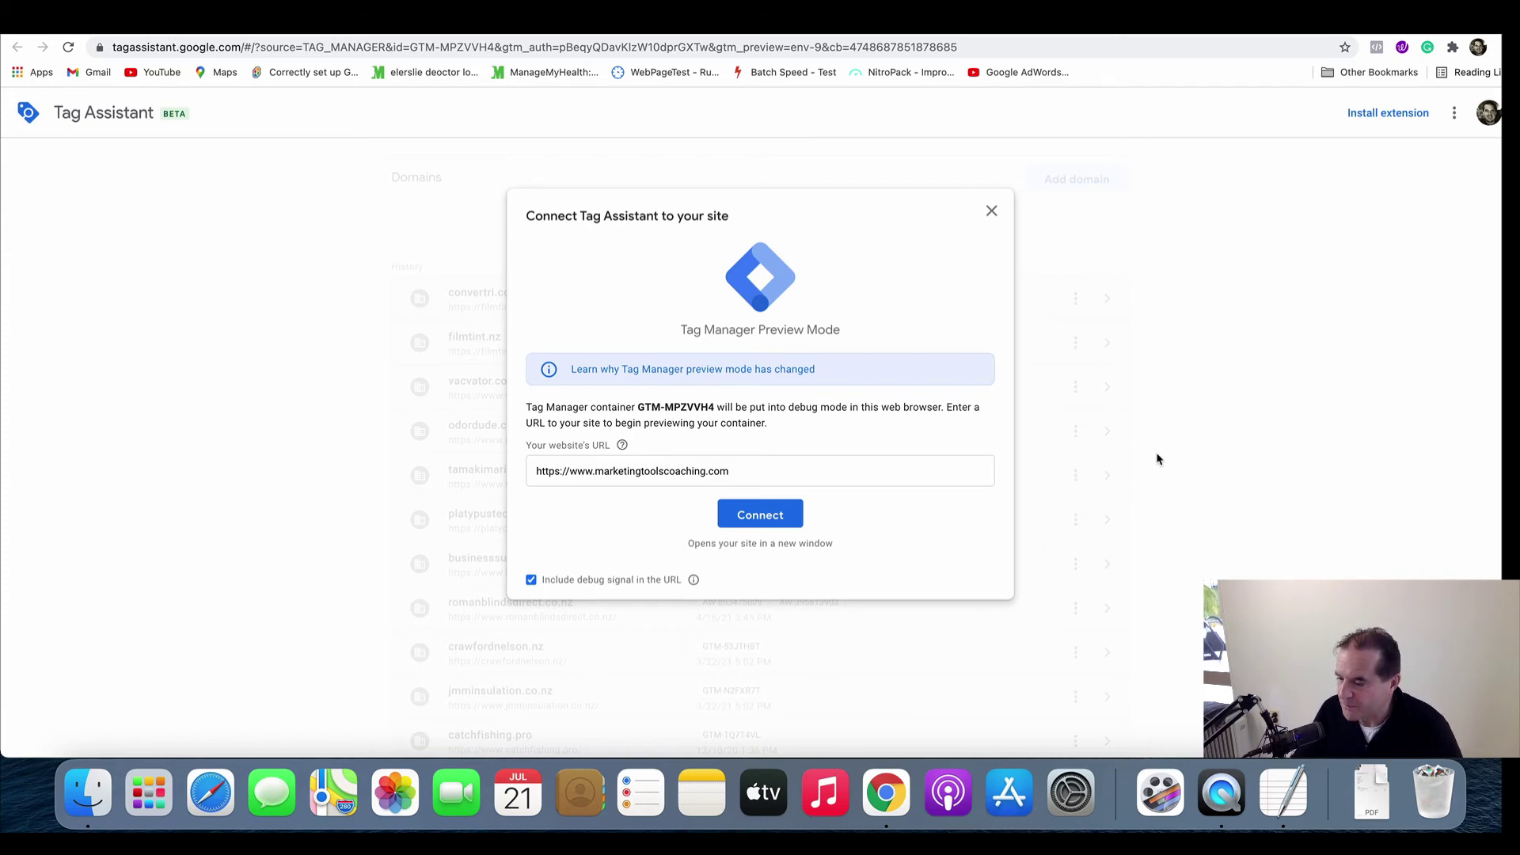
Step: Connect Tag Assistant to marketingtoolscoaching.com and view the summary: GA fired, Mobile Click Ph and Click On Email not fired
click(780, 519)
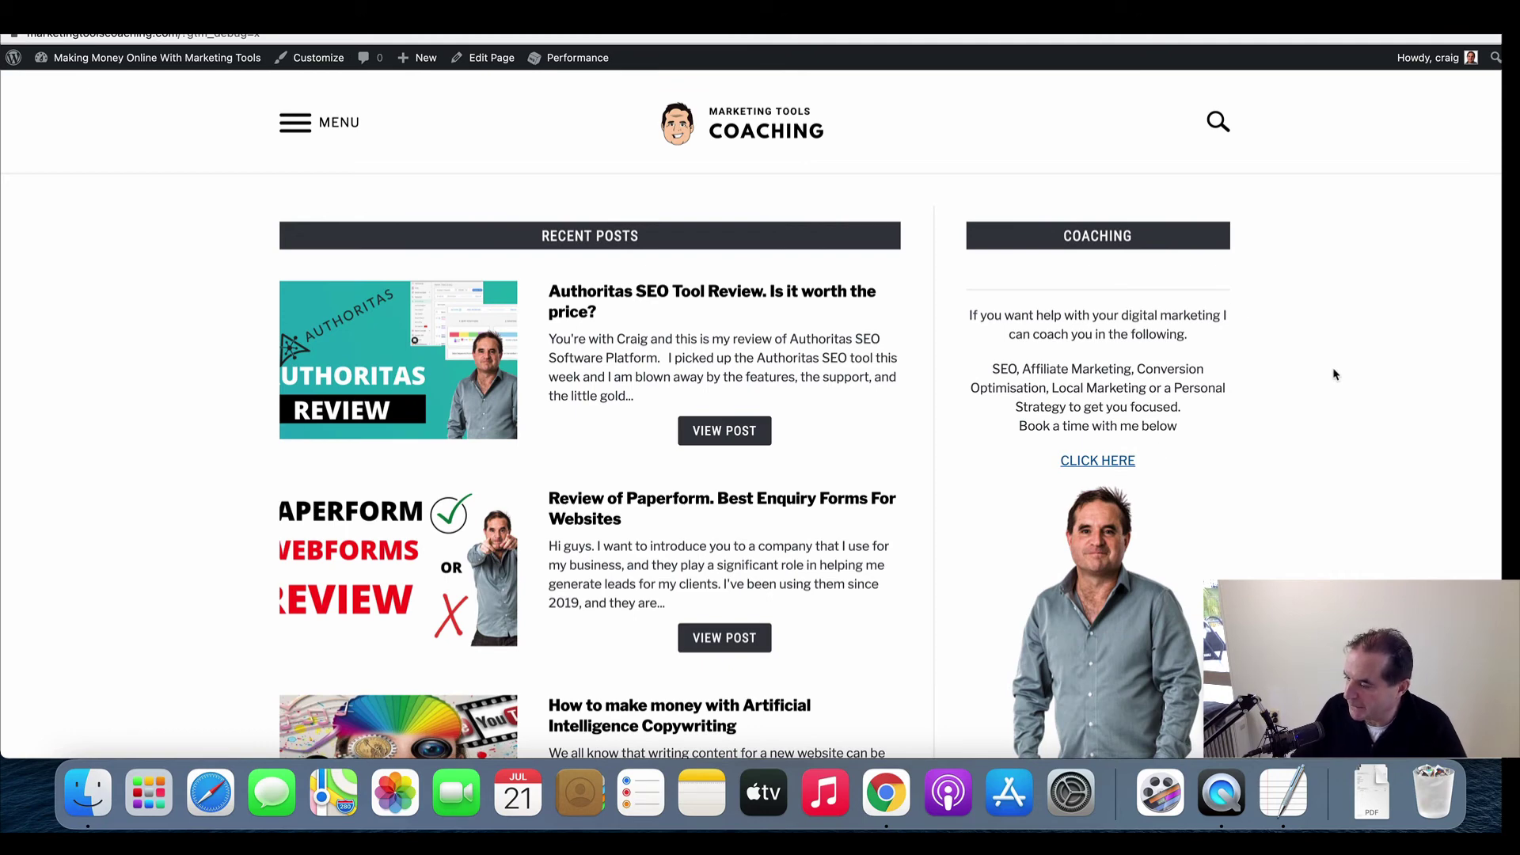
scroll(1336, 373, down, 1)
scroll(1336, 374, down, 5)
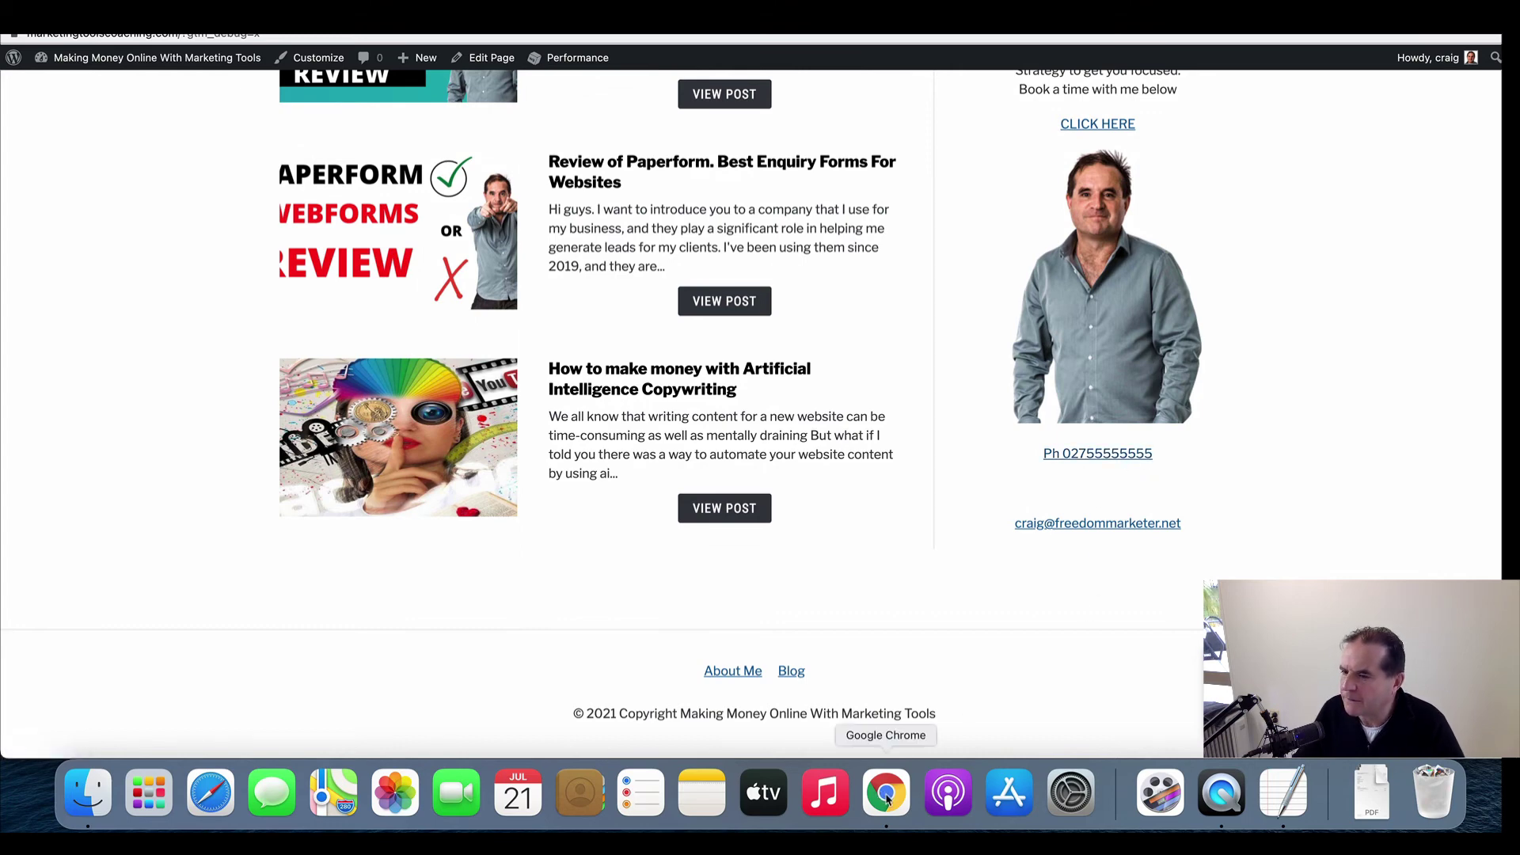
click(888, 800)
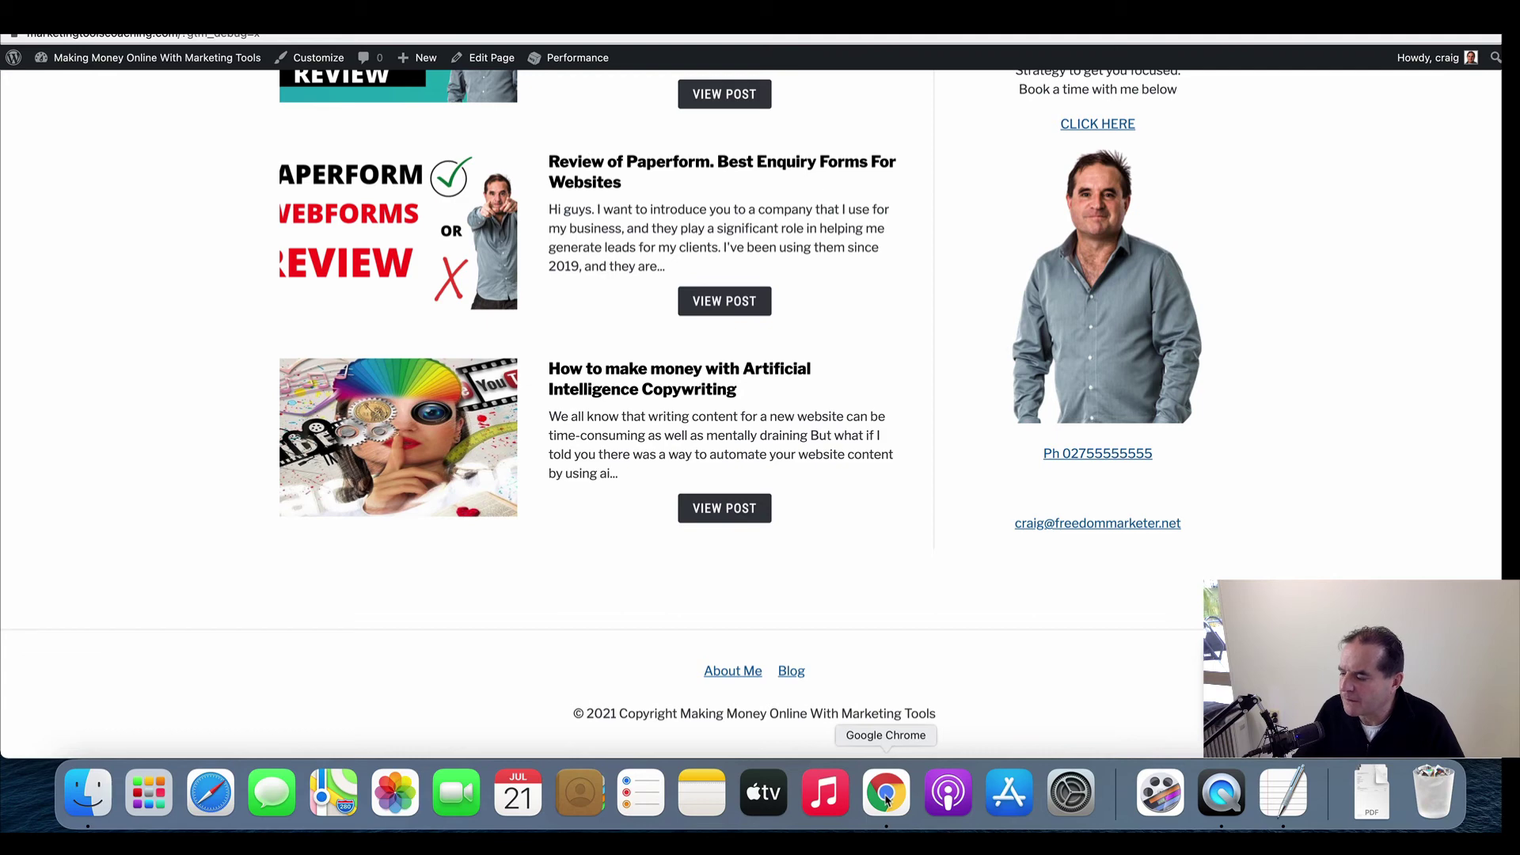
right_click(888, 800)
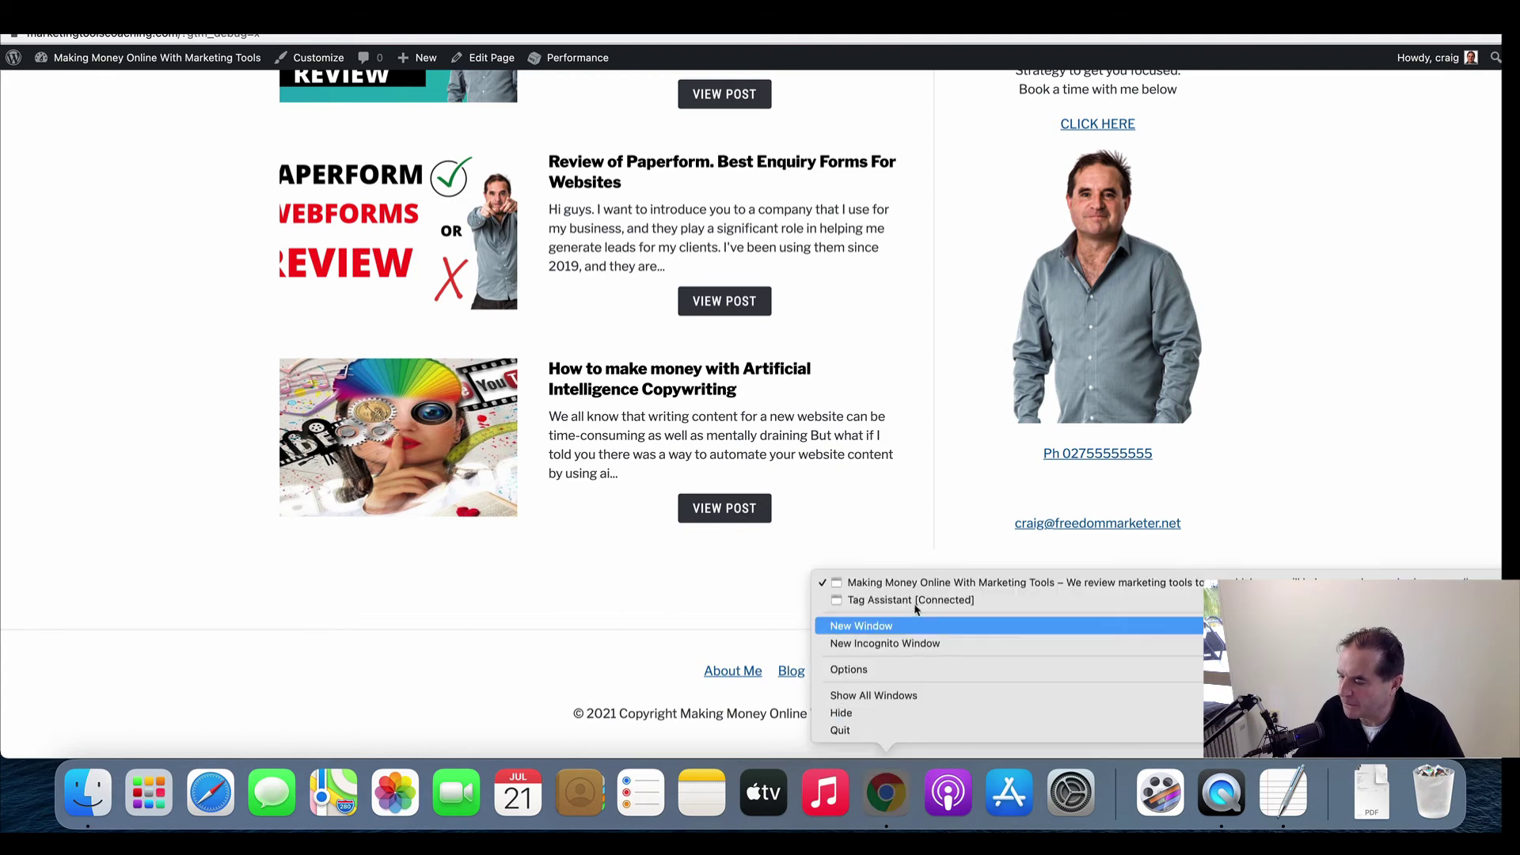
click(918, 602)
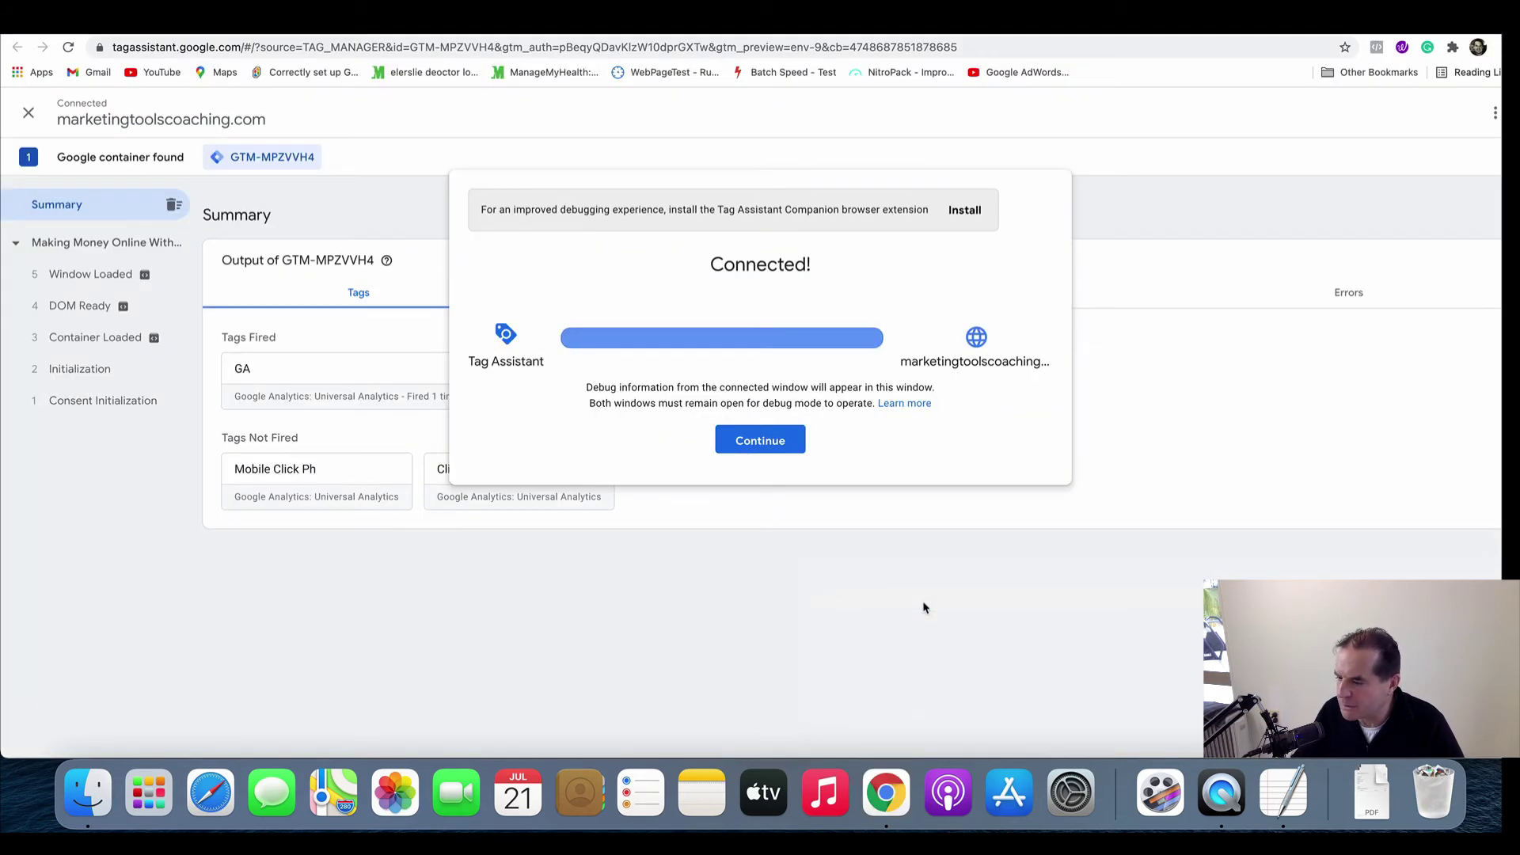
click(761, 441)
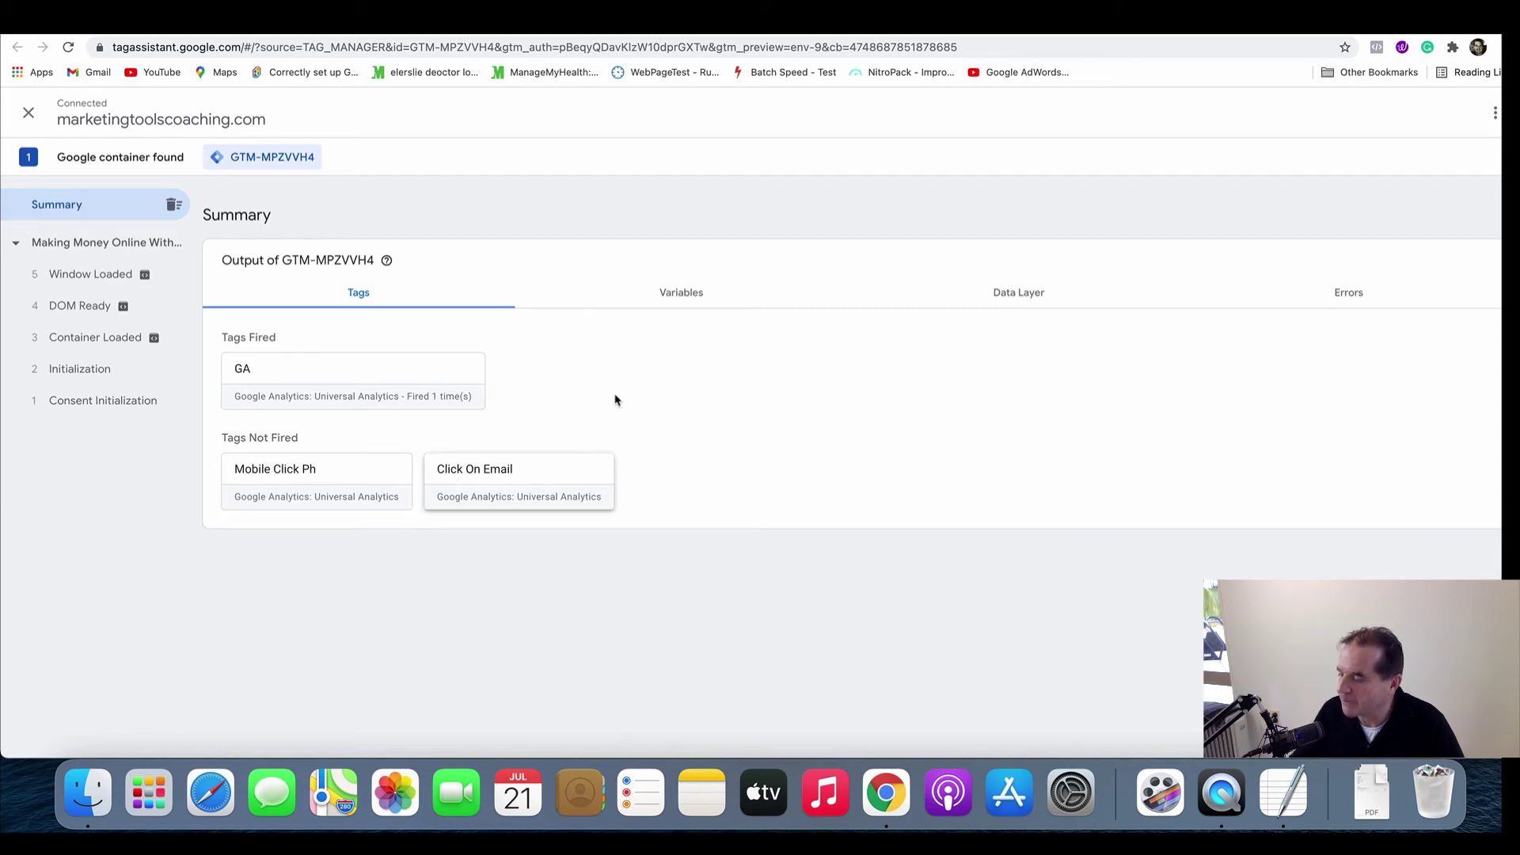
Step: Test the site's phone number link, then return to Tag Assistant
right_click(875, 807)
click(991, 584)
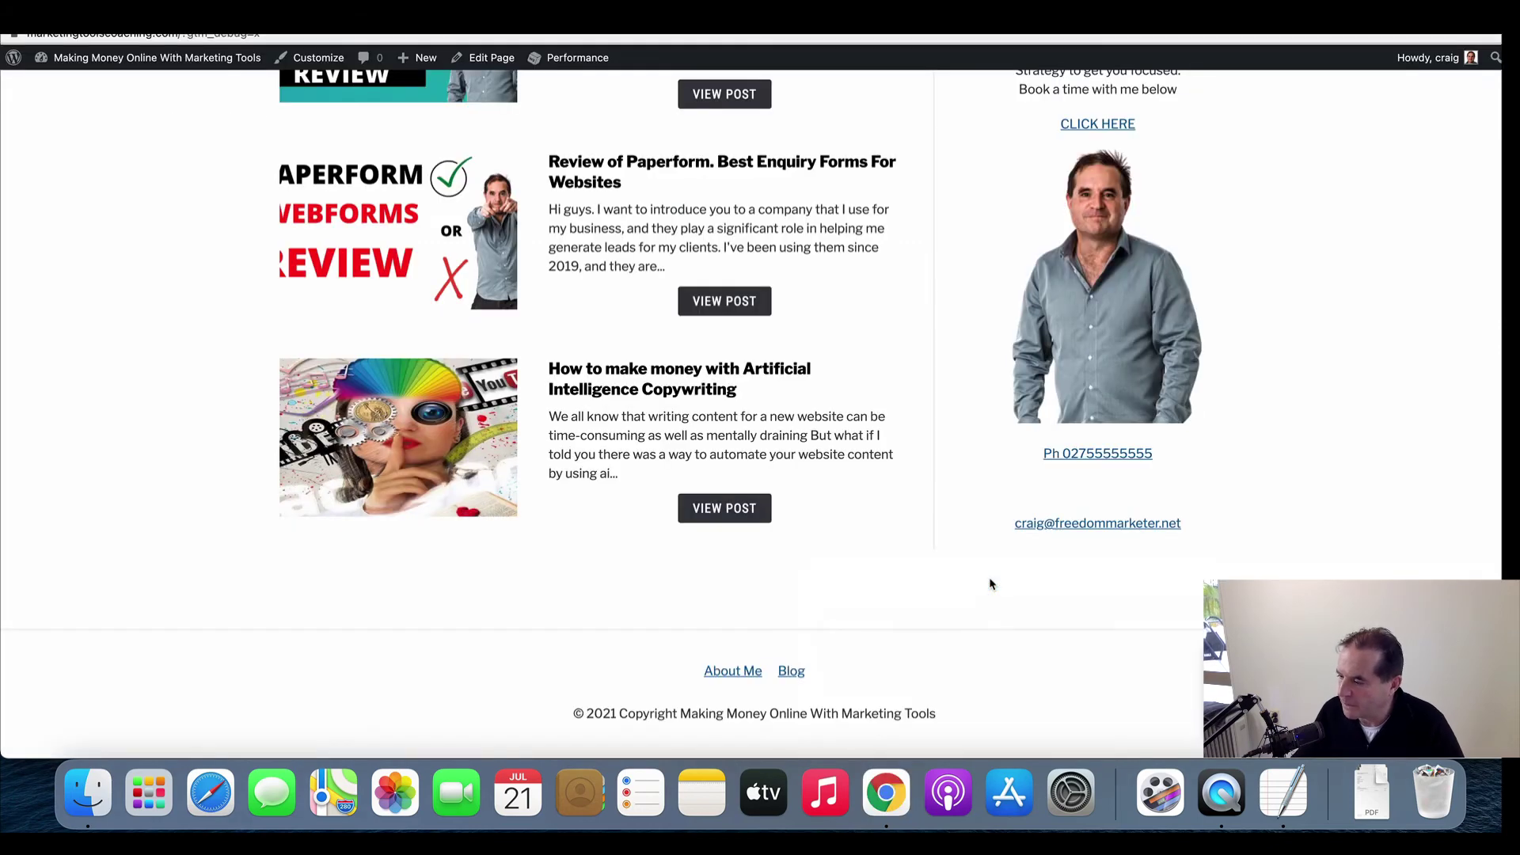
click(1109, 457)
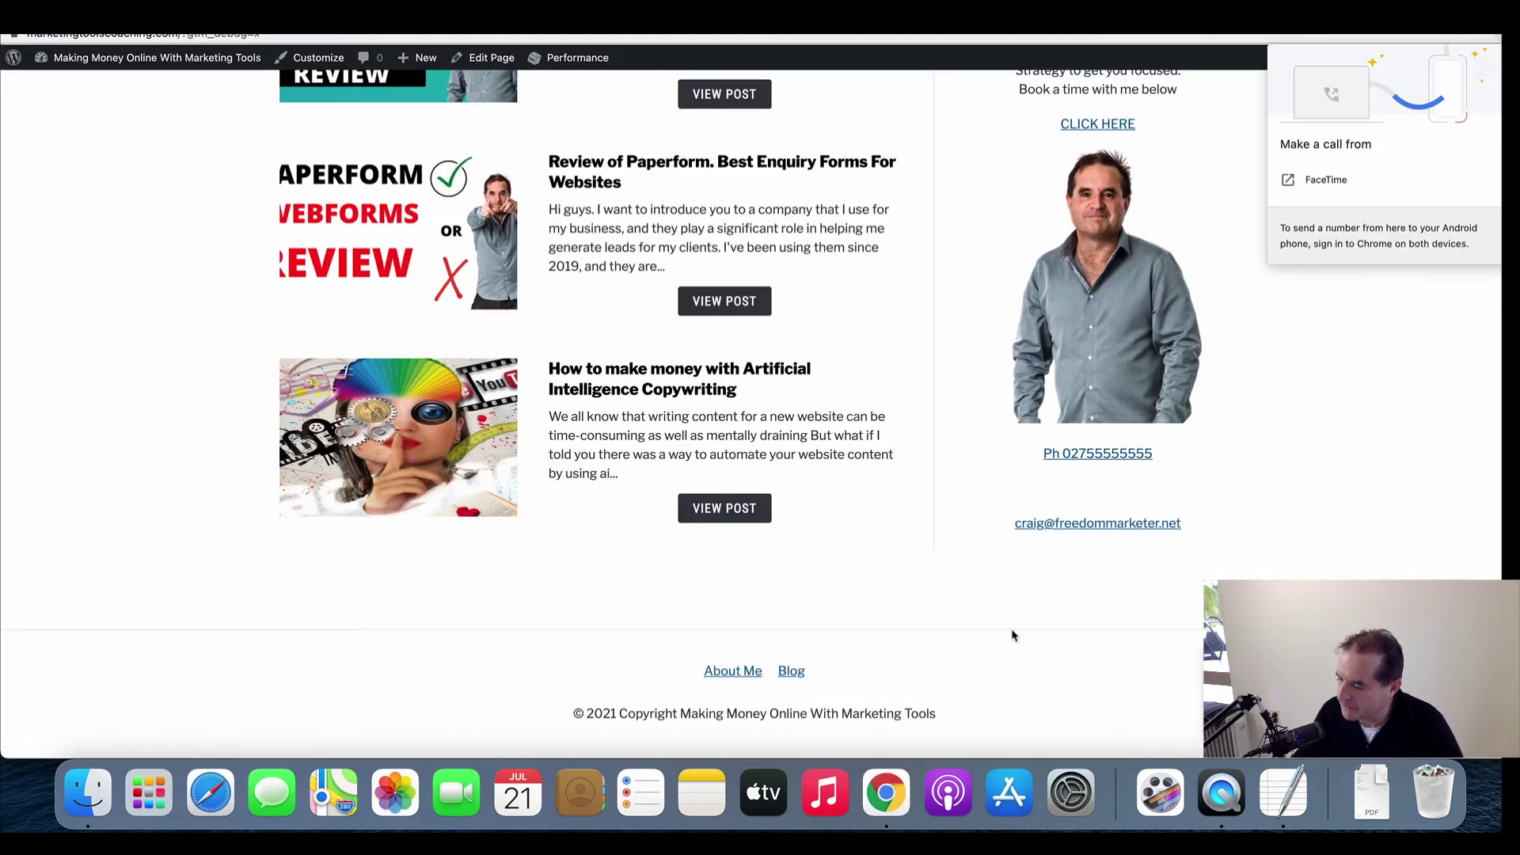
right_click(900, 783)
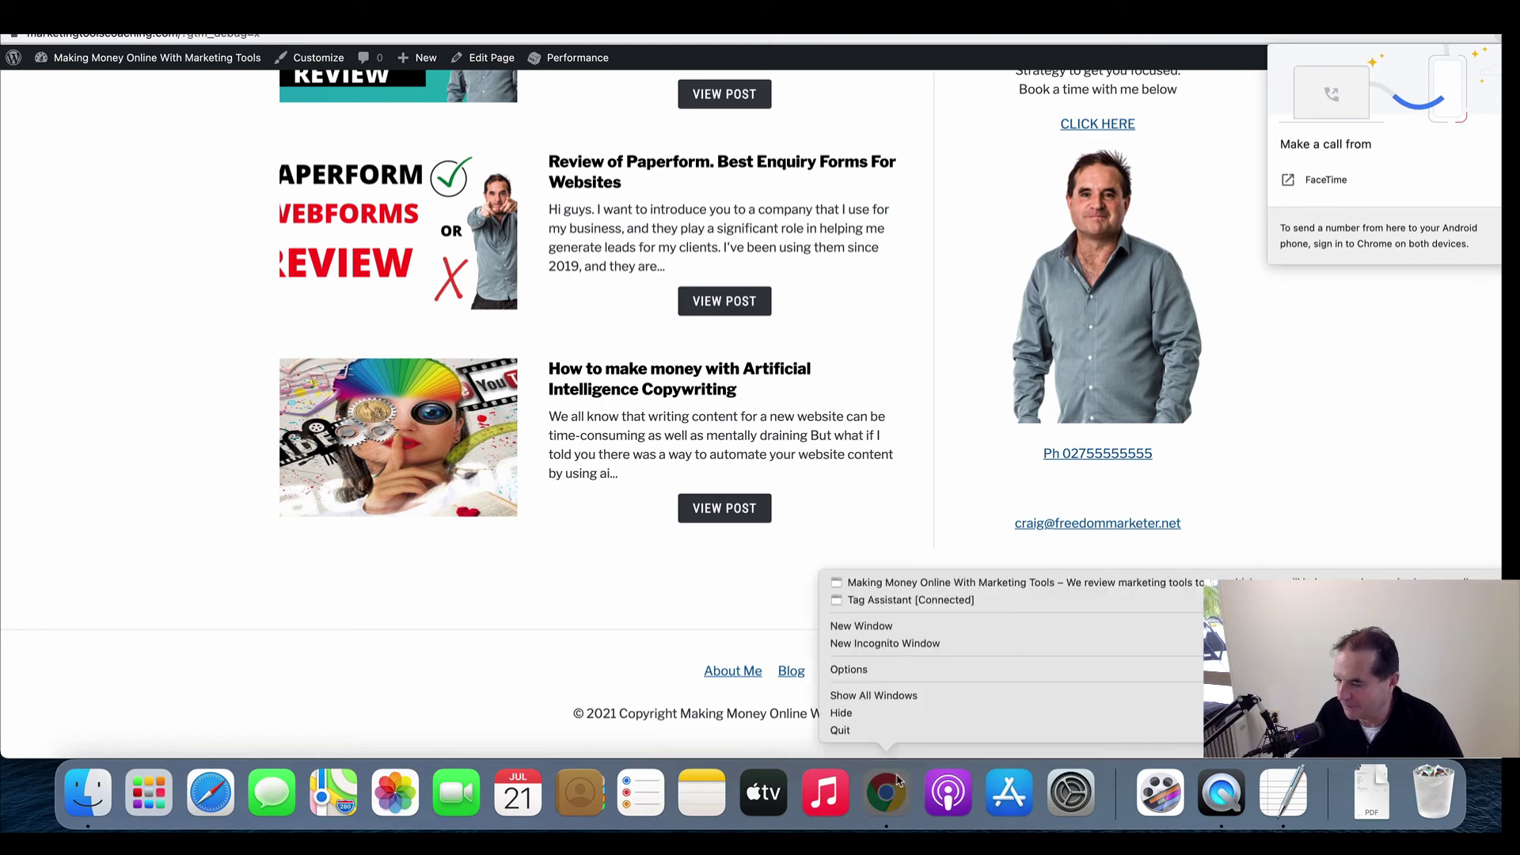
click(957, 602)
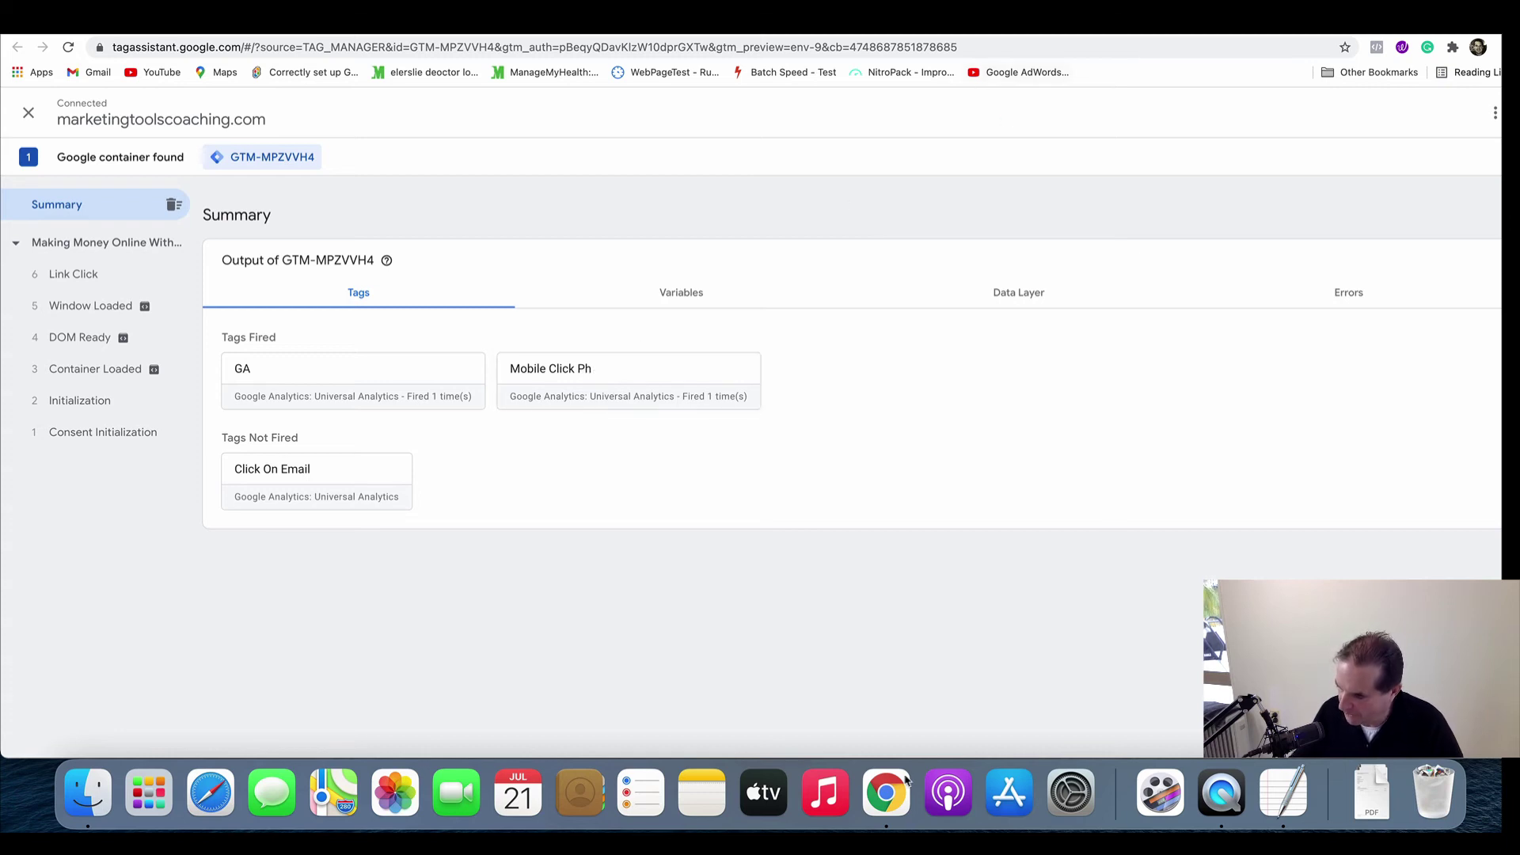
Step: Test the site's email link, quit the mail app it launched, and return to Tag Assistant
right_click(888, 796)
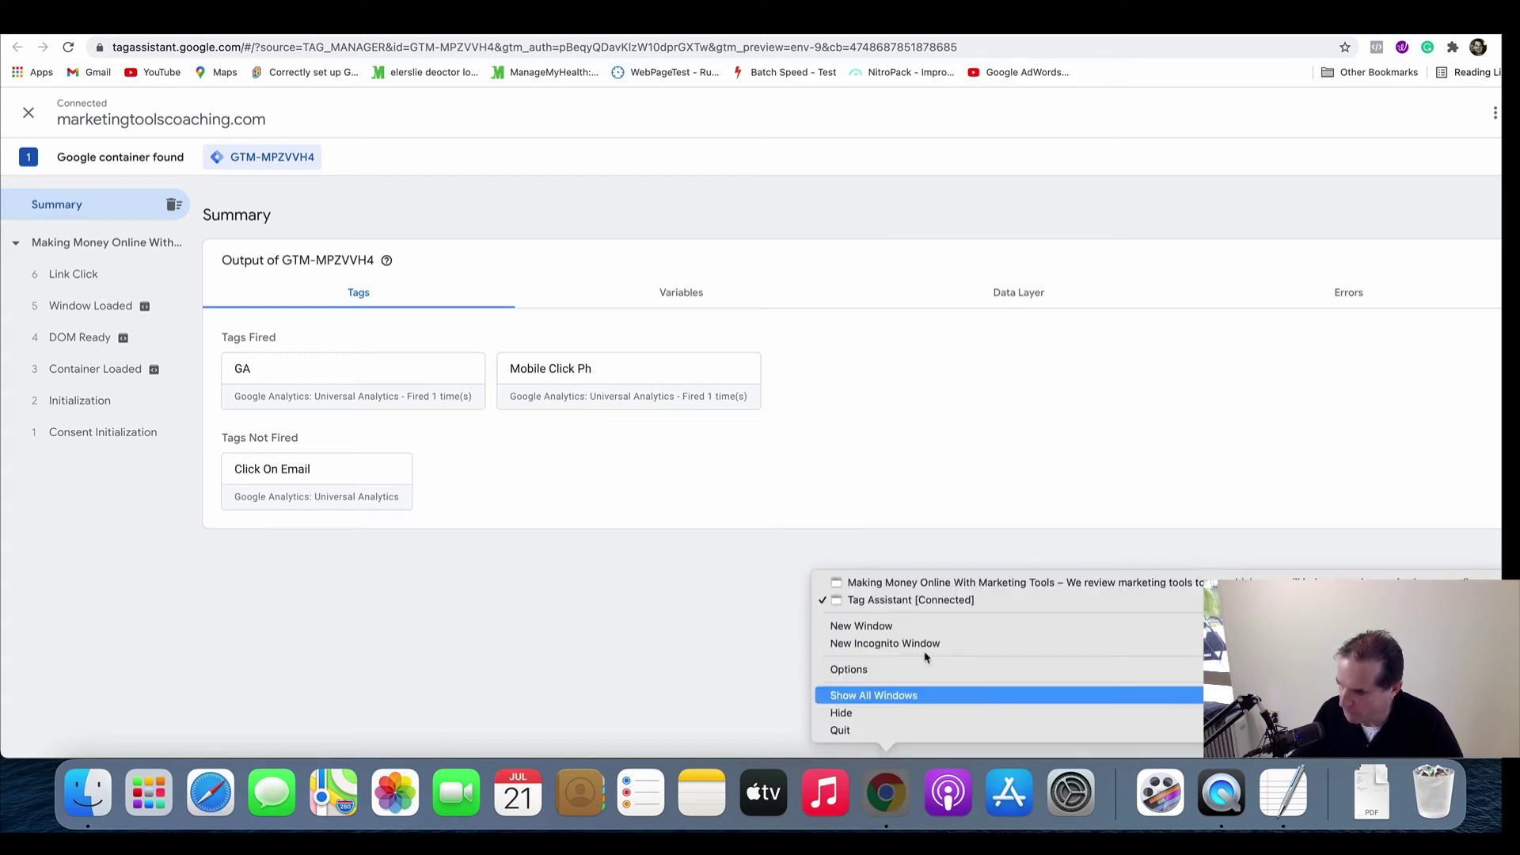
click(950, 583)
click(1105, 525)
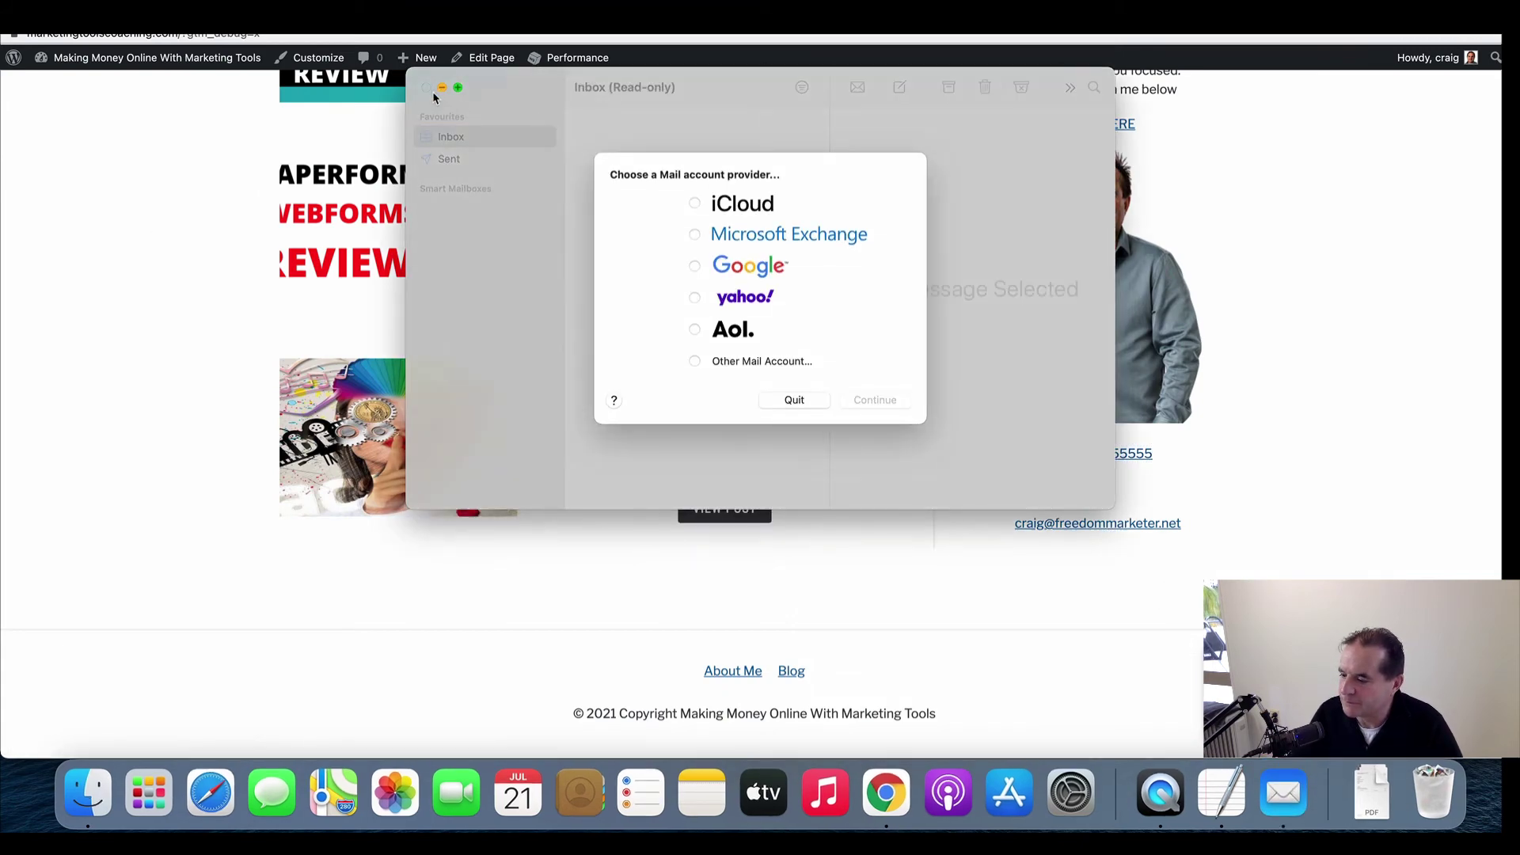
click(794, 402)
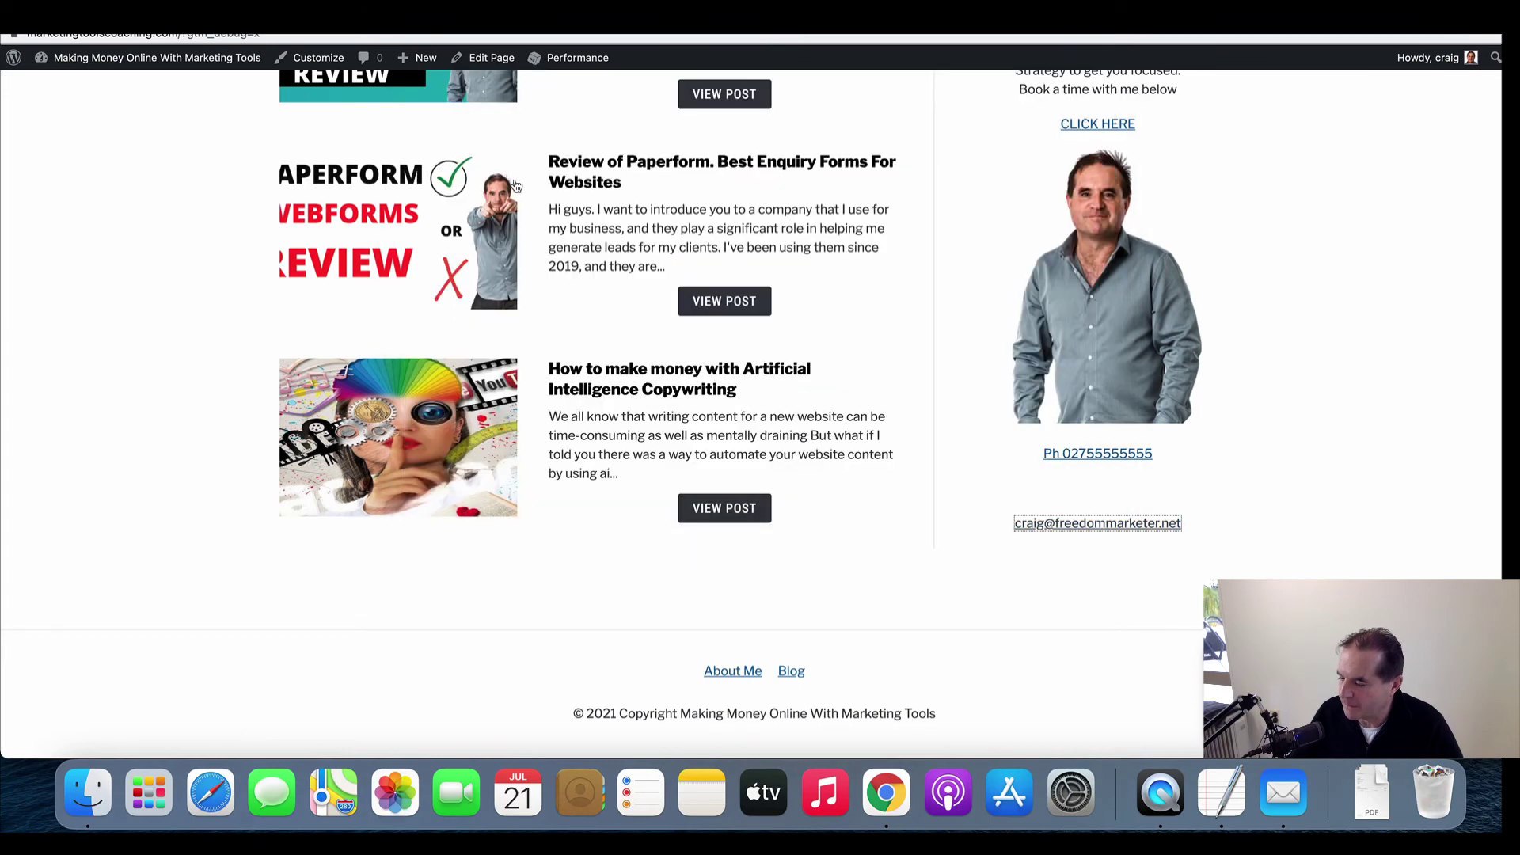
right_click(886, 791)
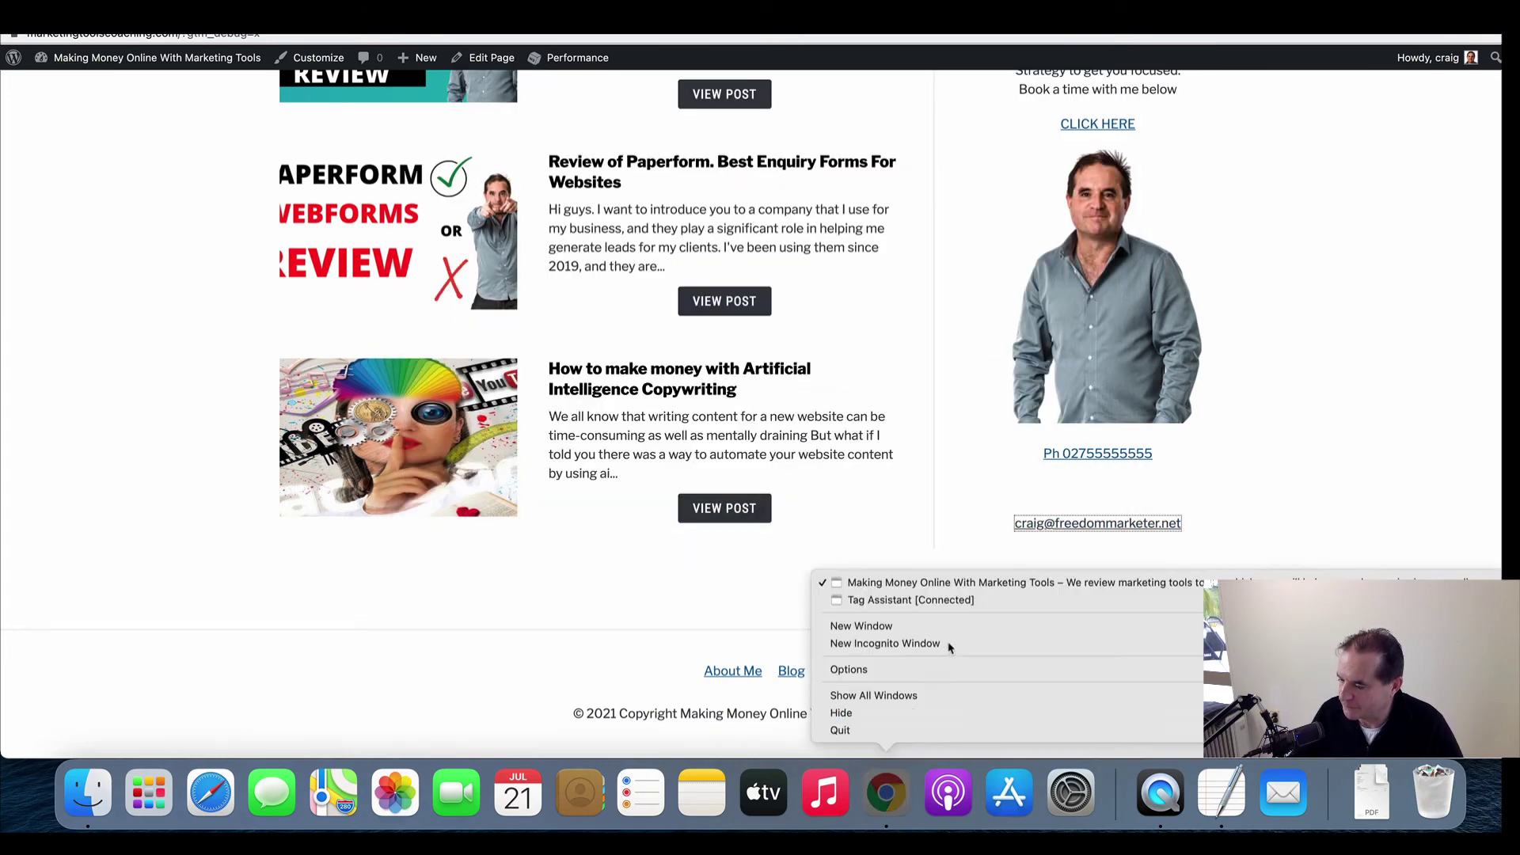
click(1001, 601)
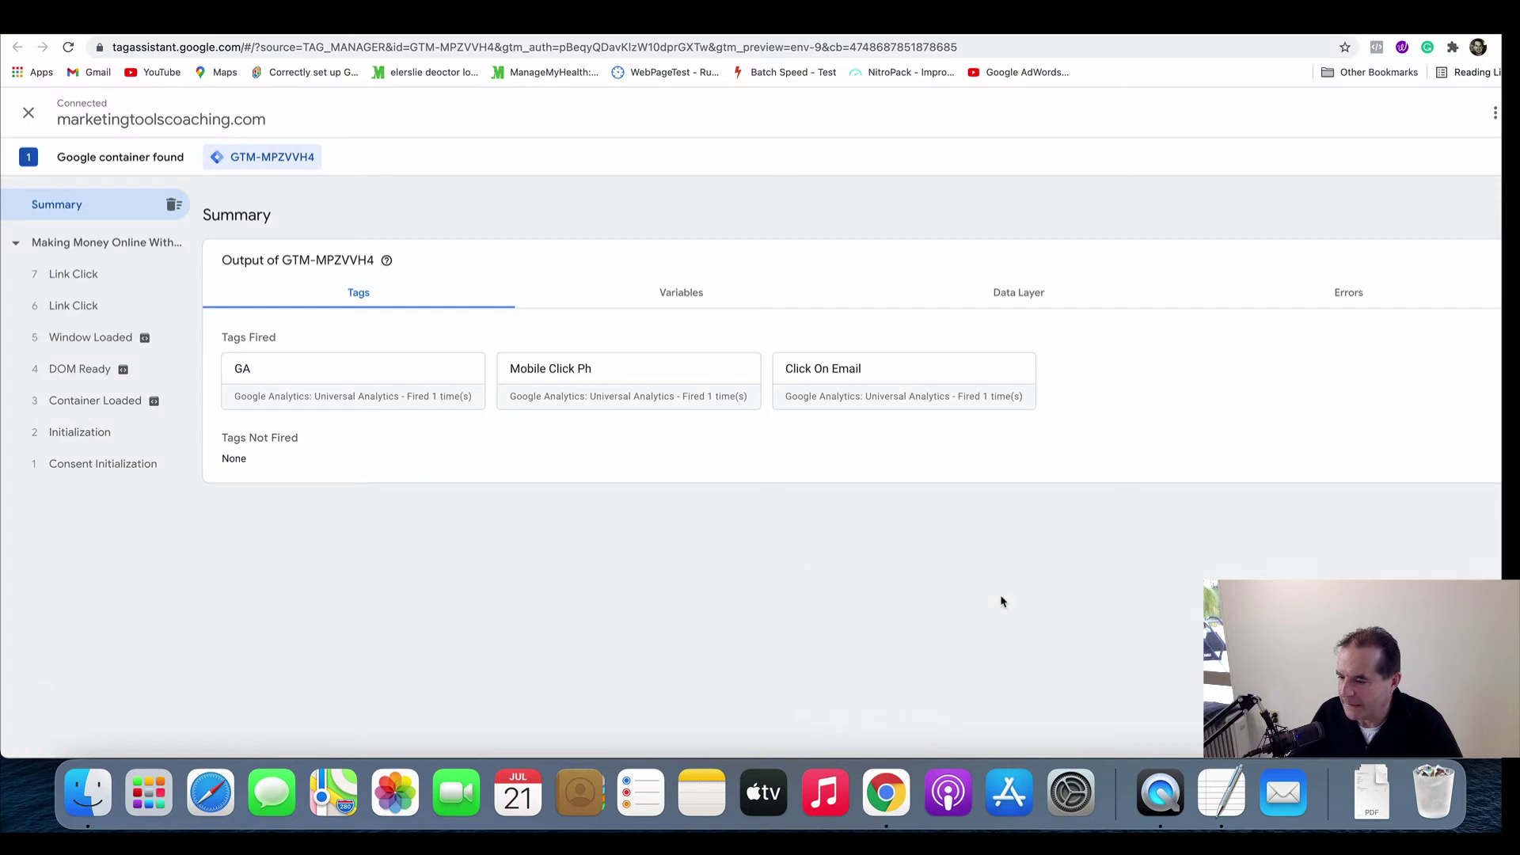
Step: Inspect the fired Click On Email tag's details in Tag Assistant, then close them
click(856, 377)
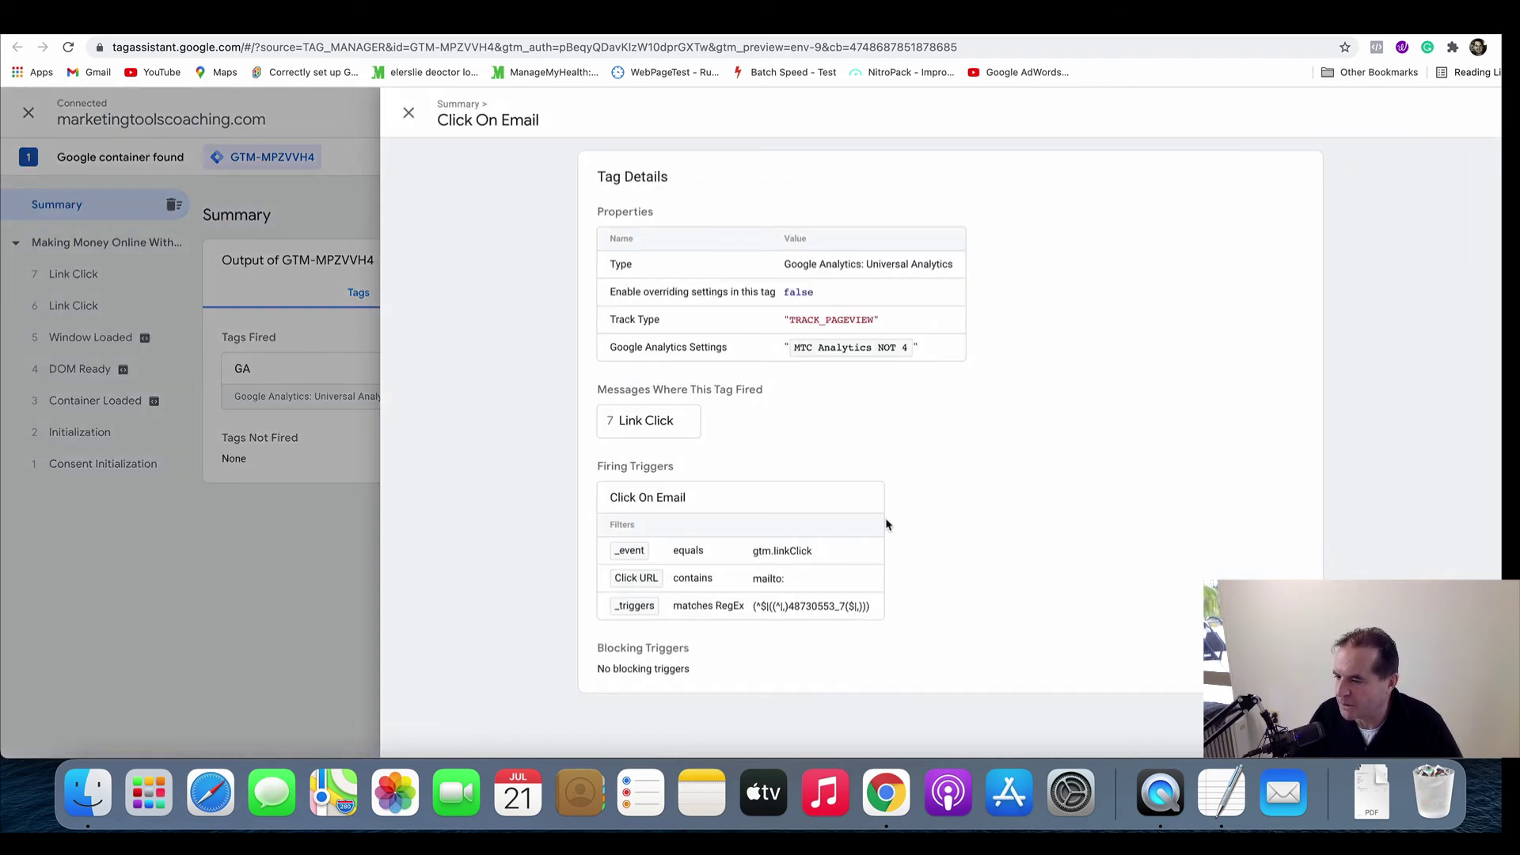
click(408, 113)
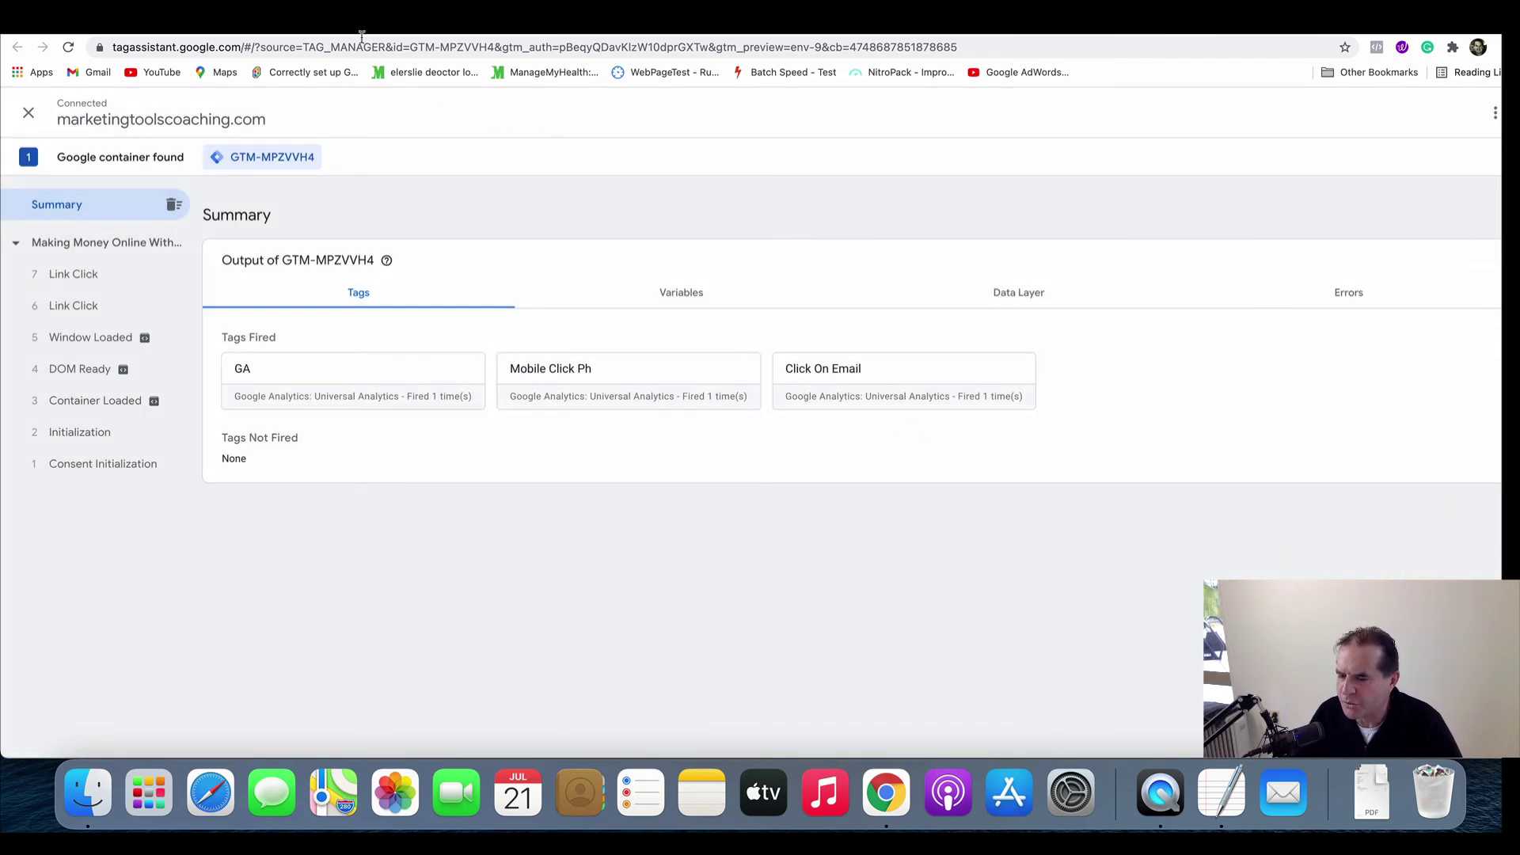
key(ctrl+Tab)
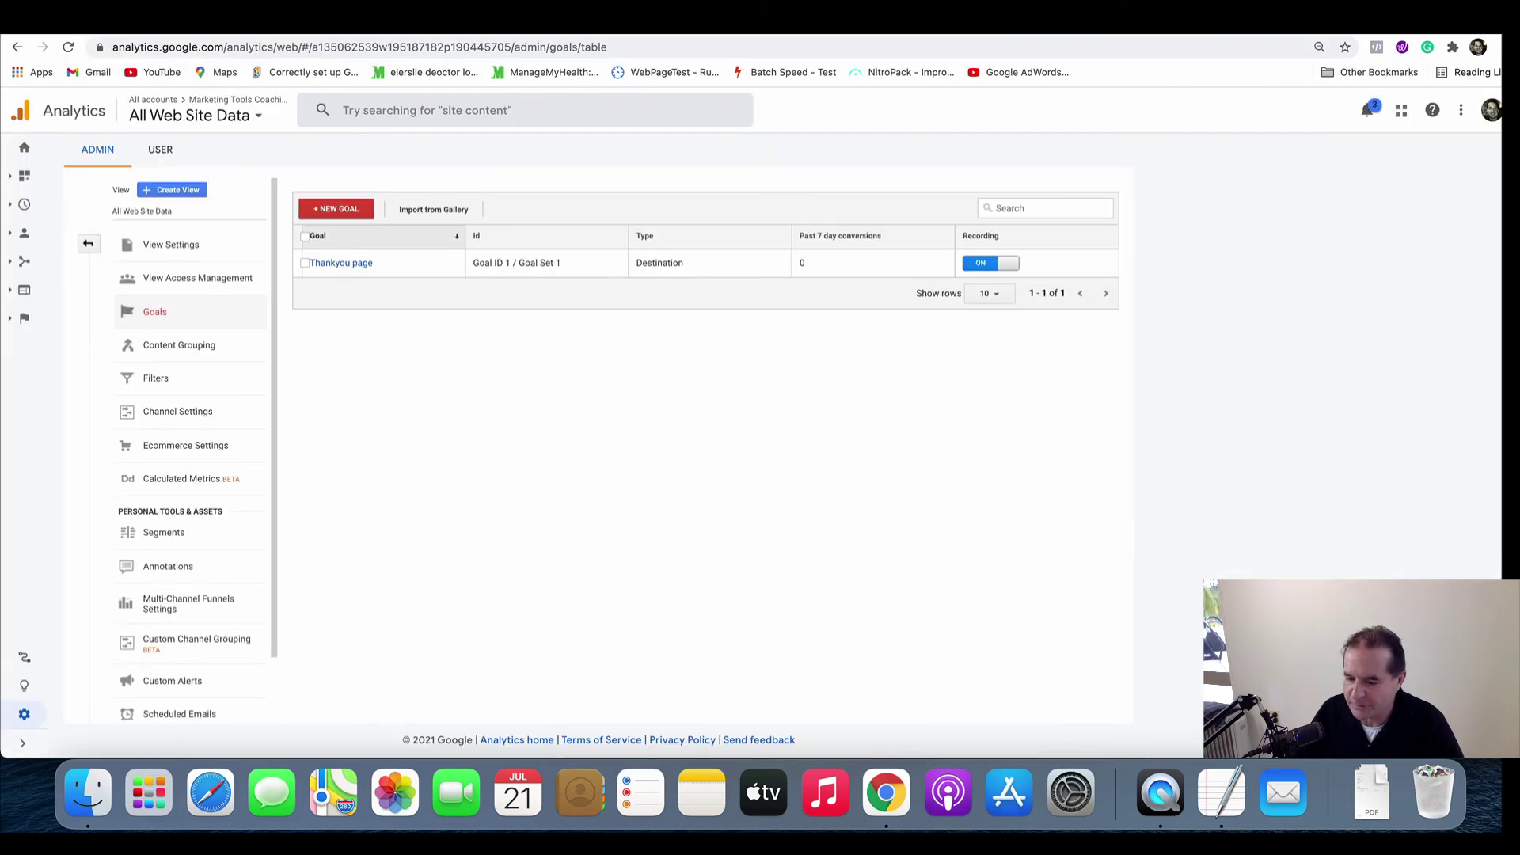
Step: Start a new Analytics goal named 'Click On Phone Number'
click(26, 715)
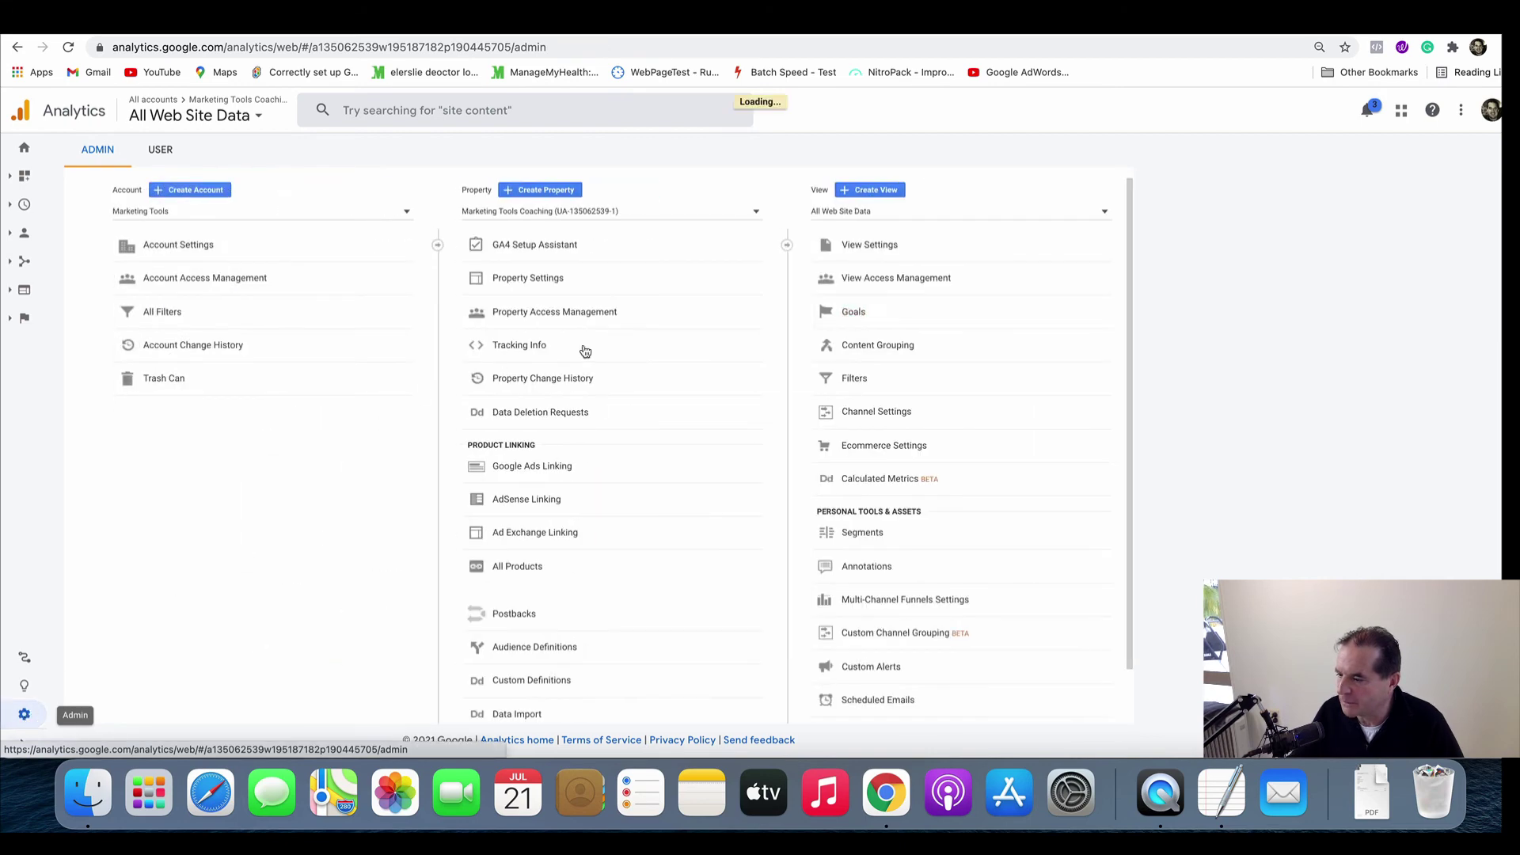
click(837, 321)
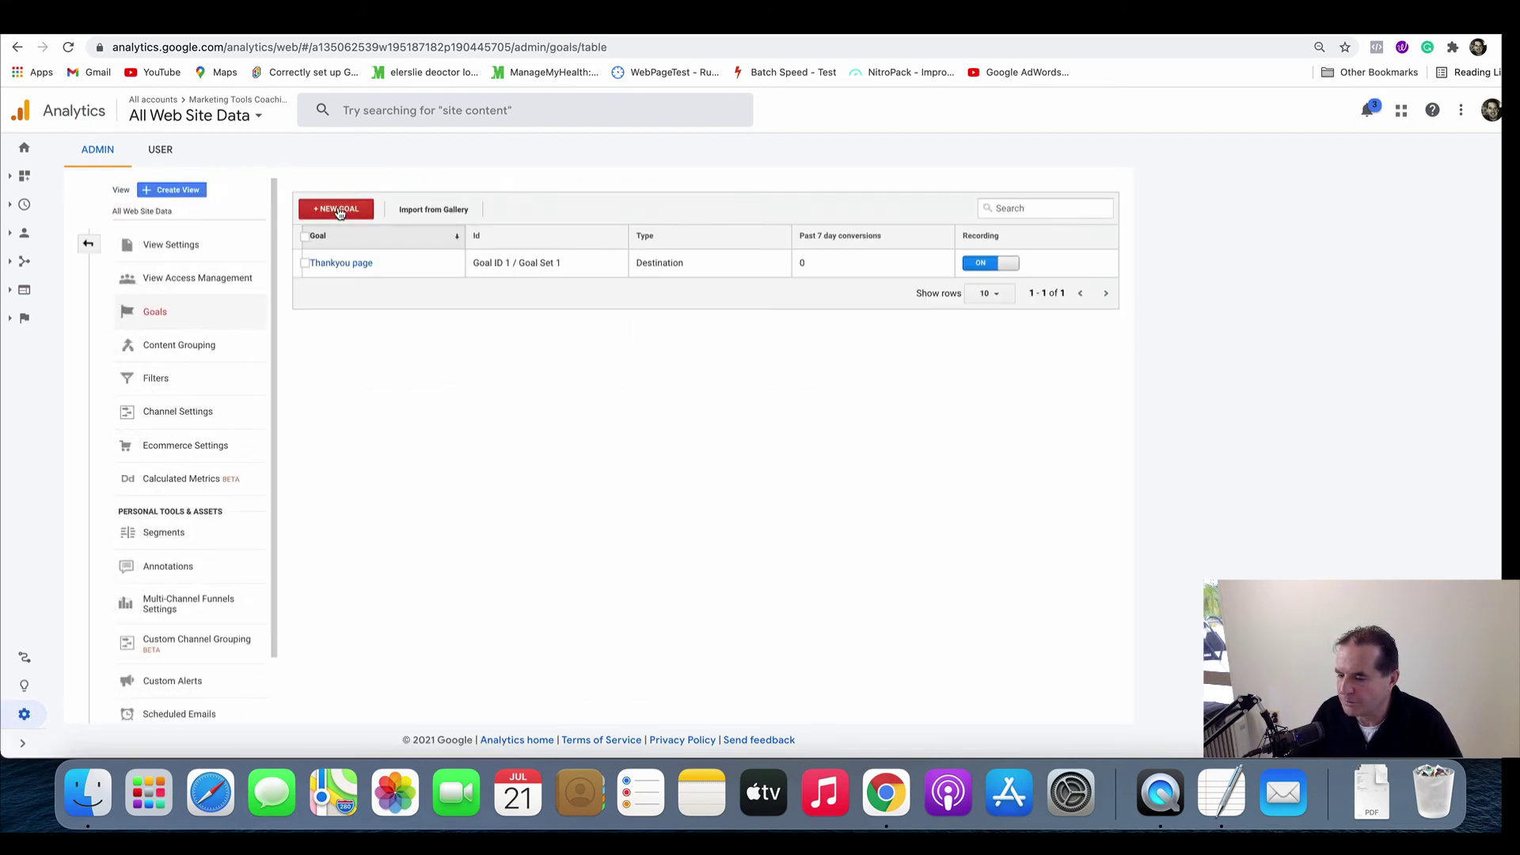
click(339, 211)
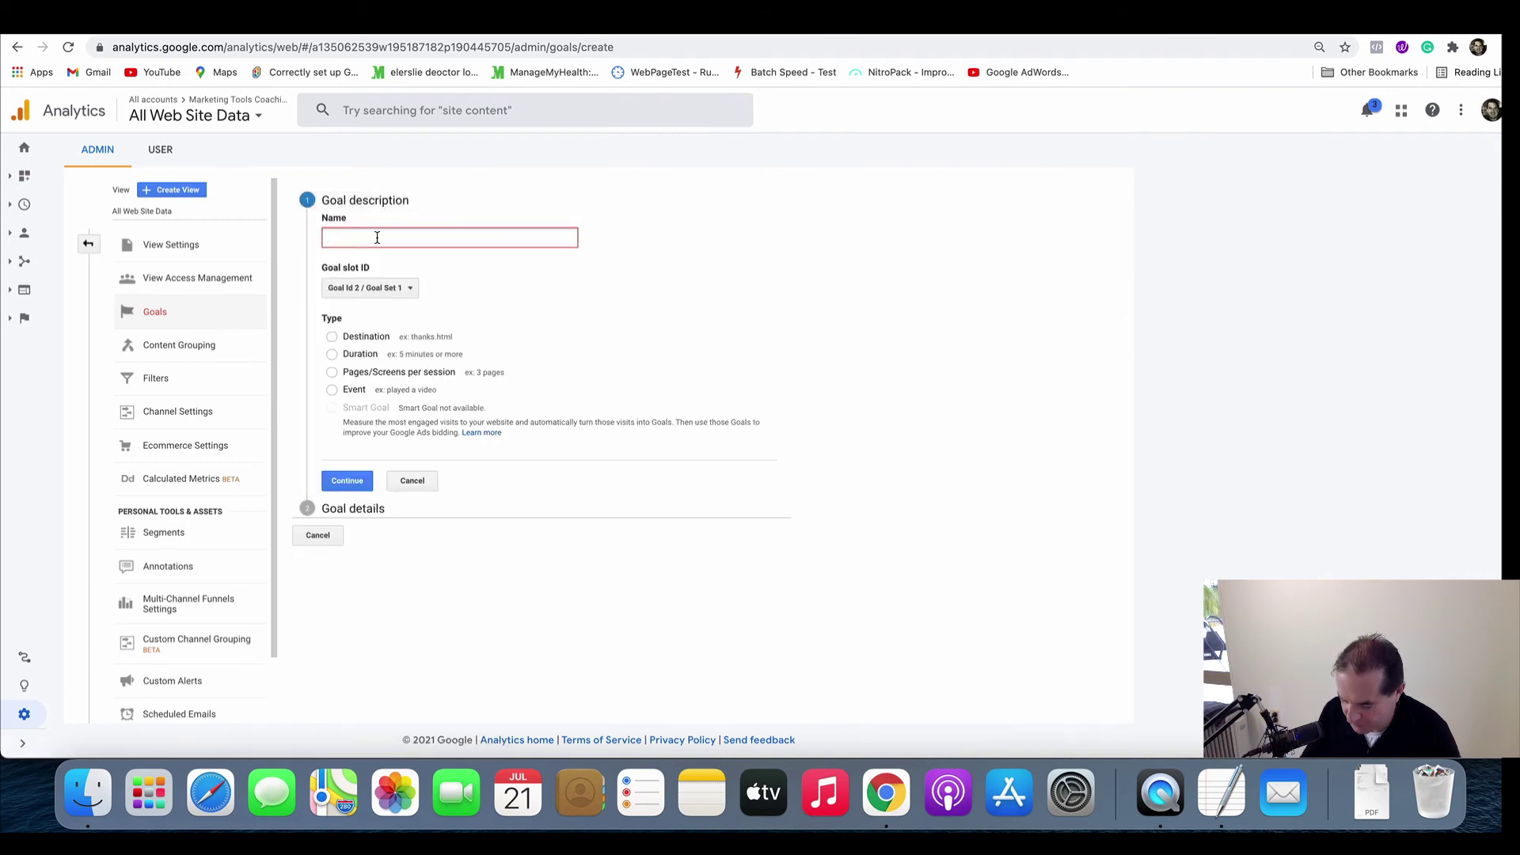
click(377, 237)
text(Click)
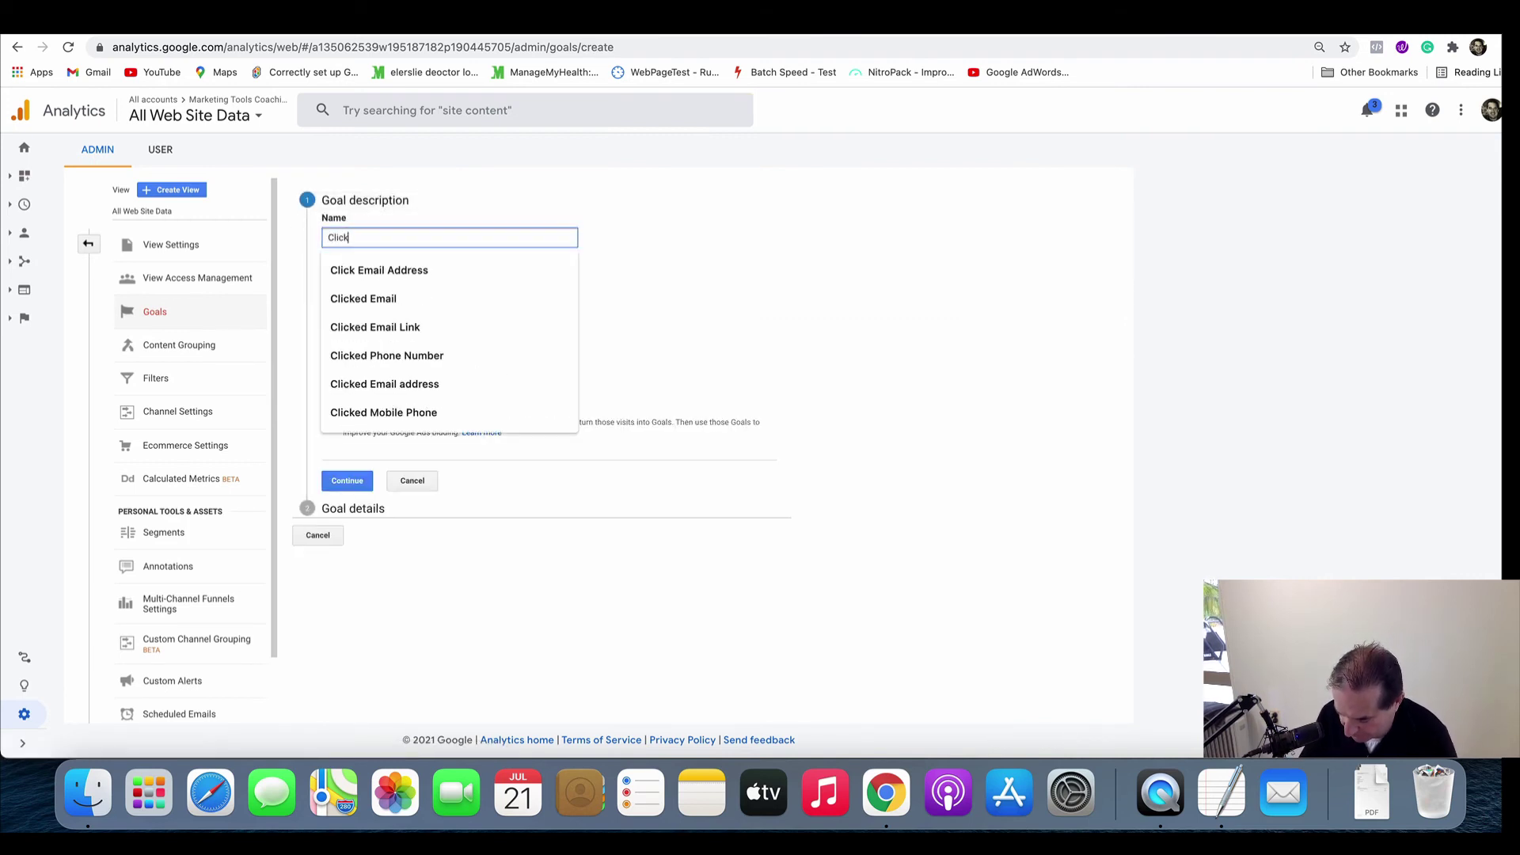
text( On Mo)
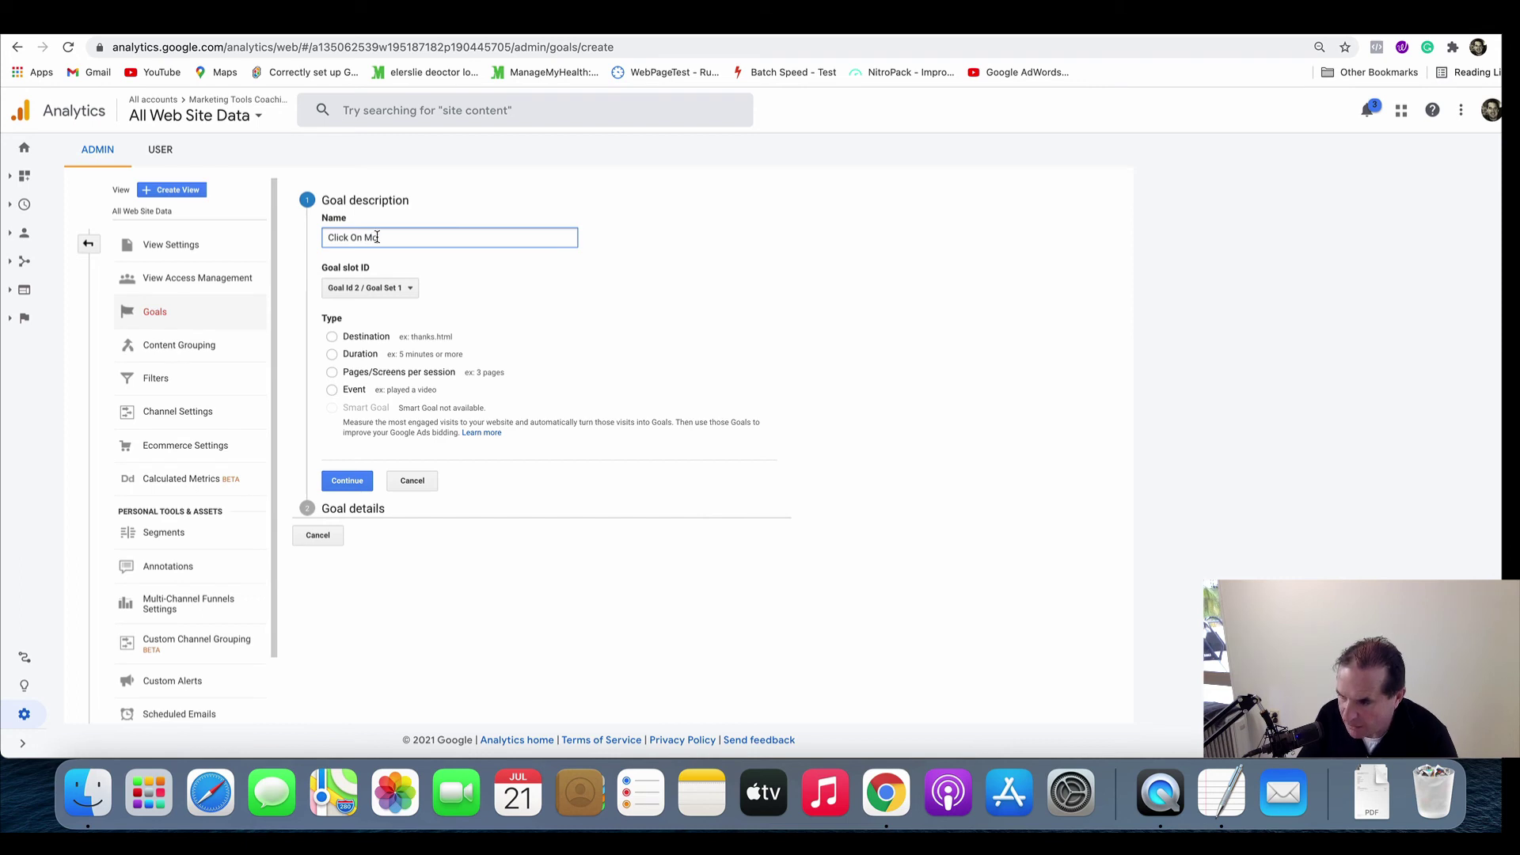
key(BackSpace)
key(BackSpace)
key(BackSpace)
key(BackSpace)
key(BackSpace)
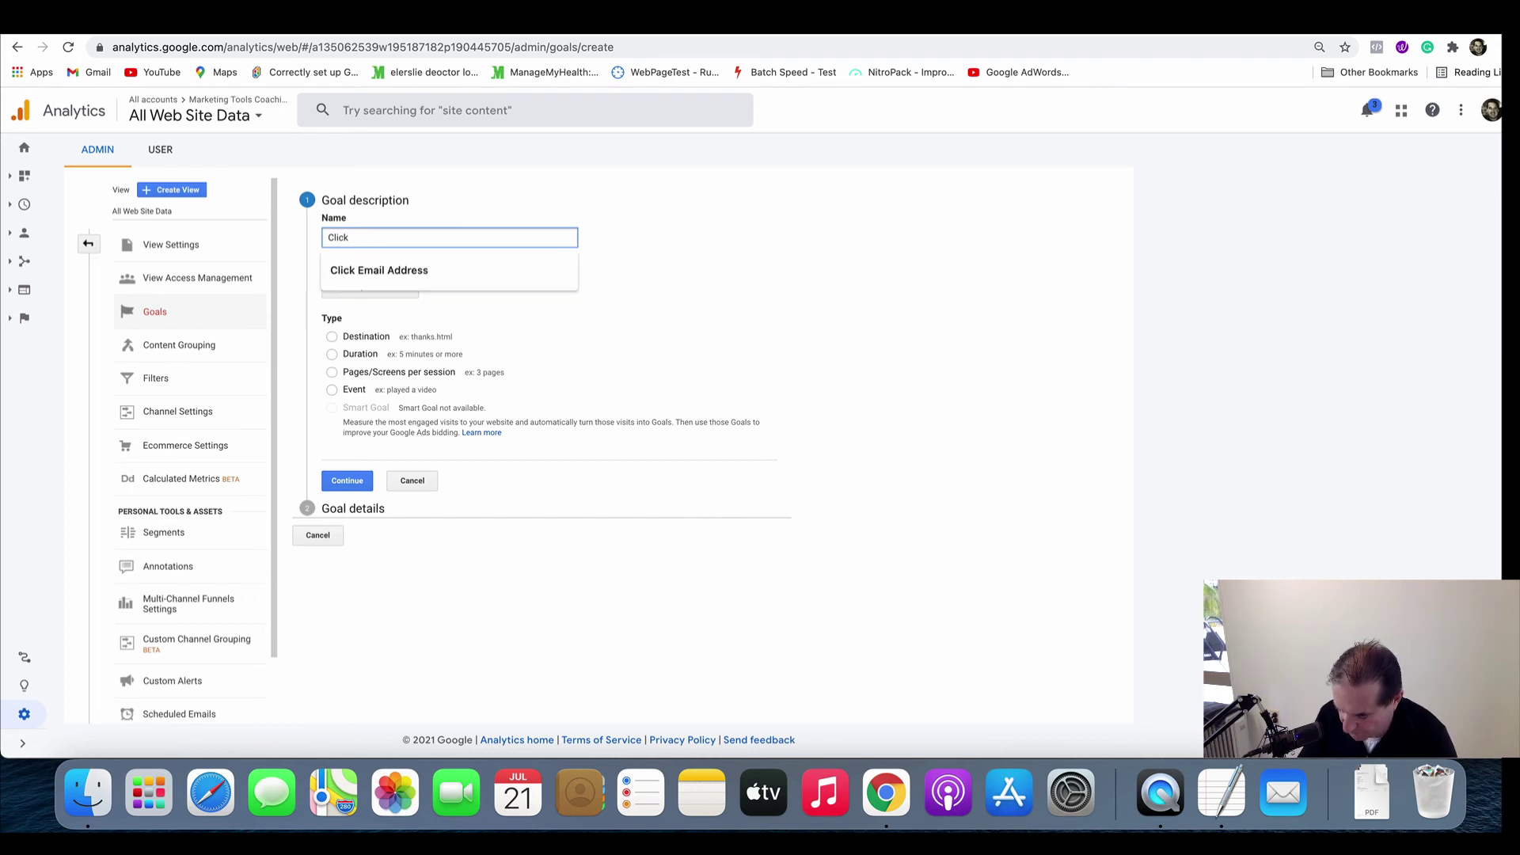
text(On)
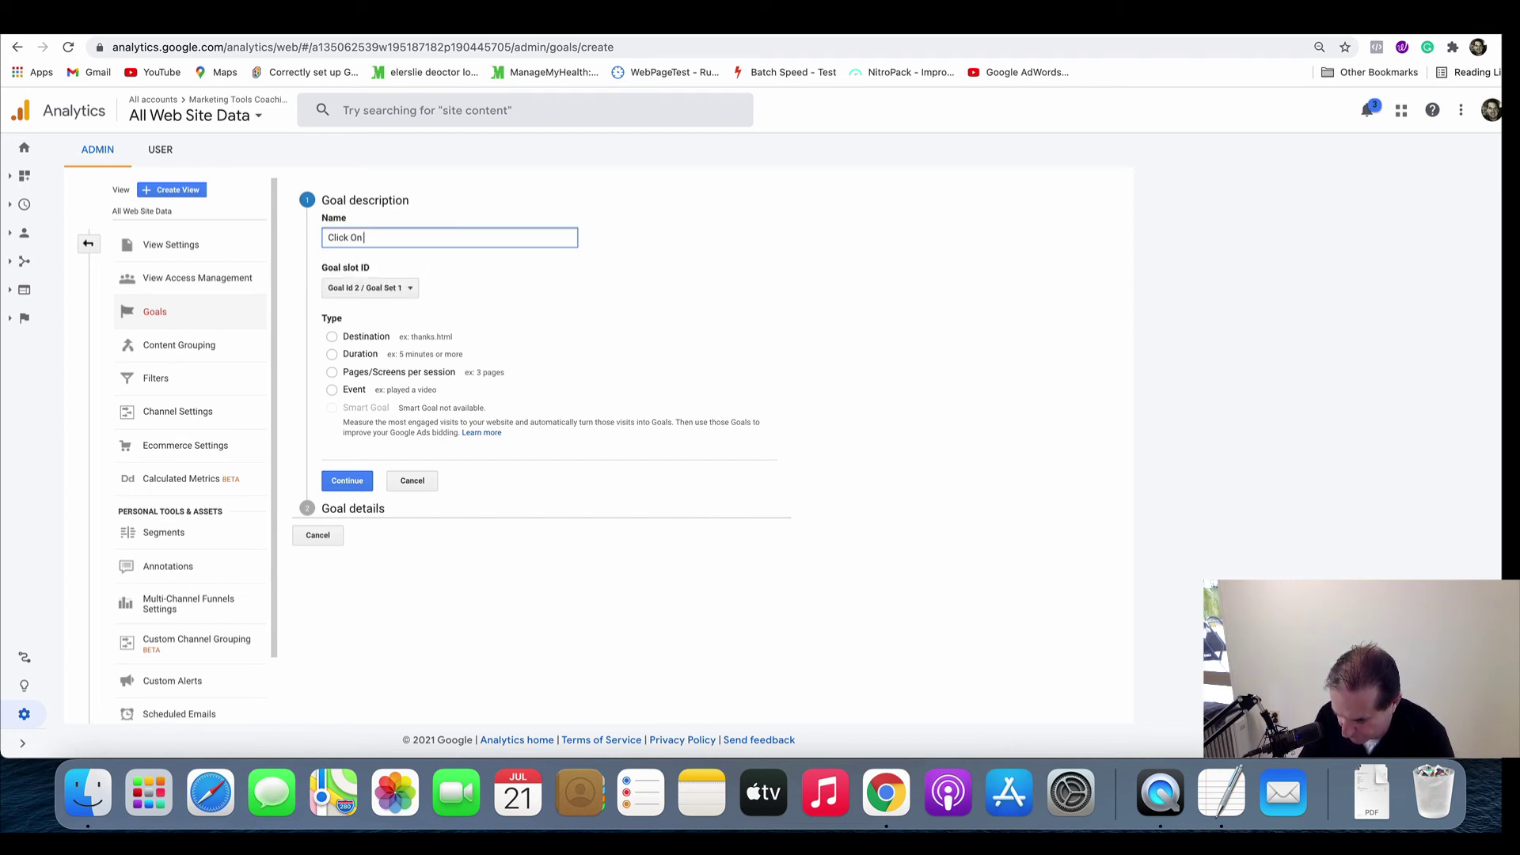
text( Phone N)
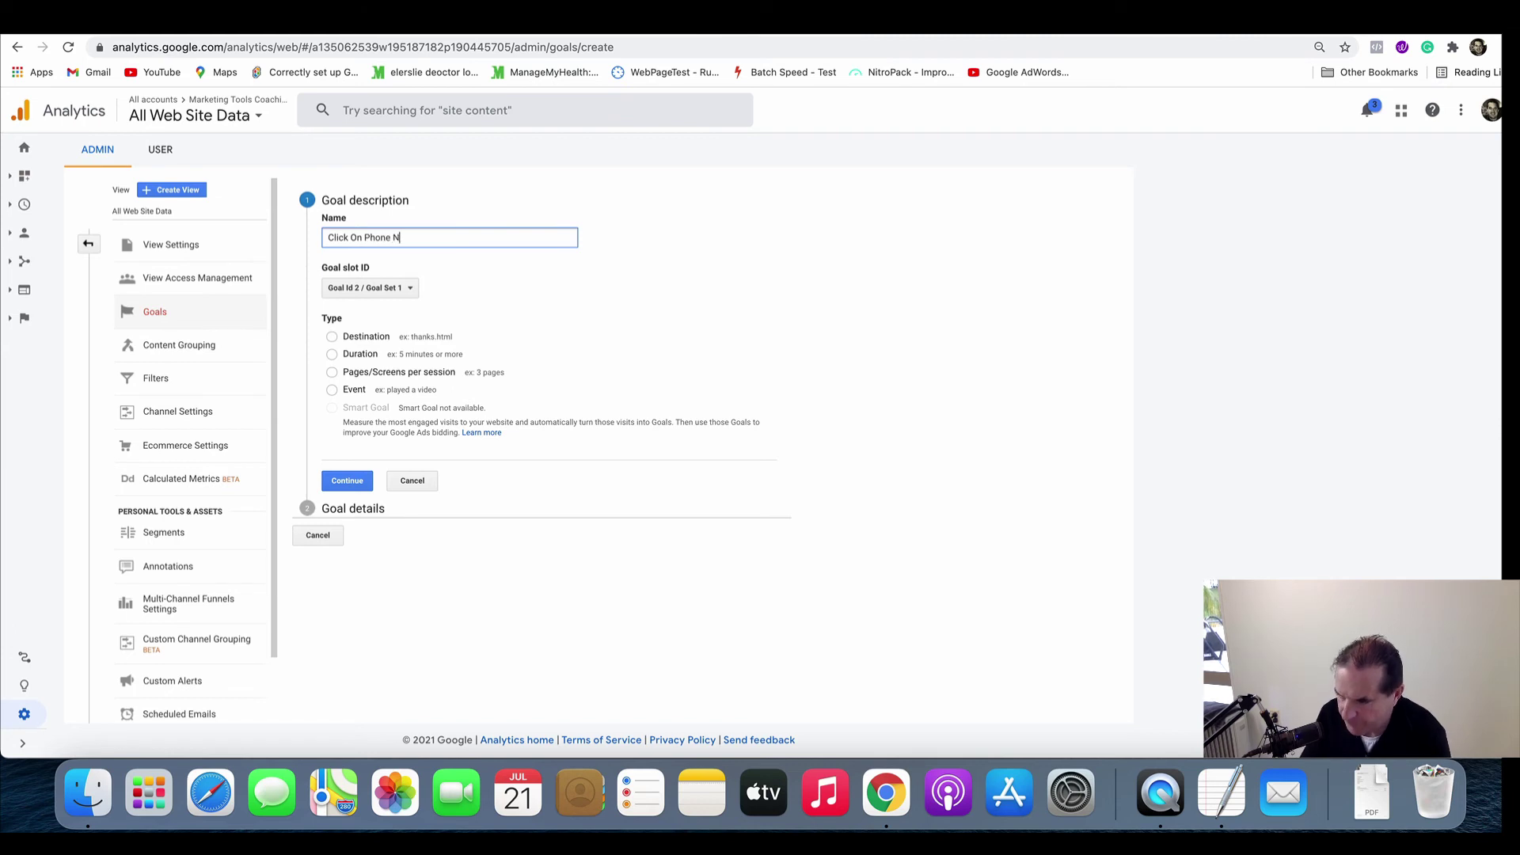
text(umber)
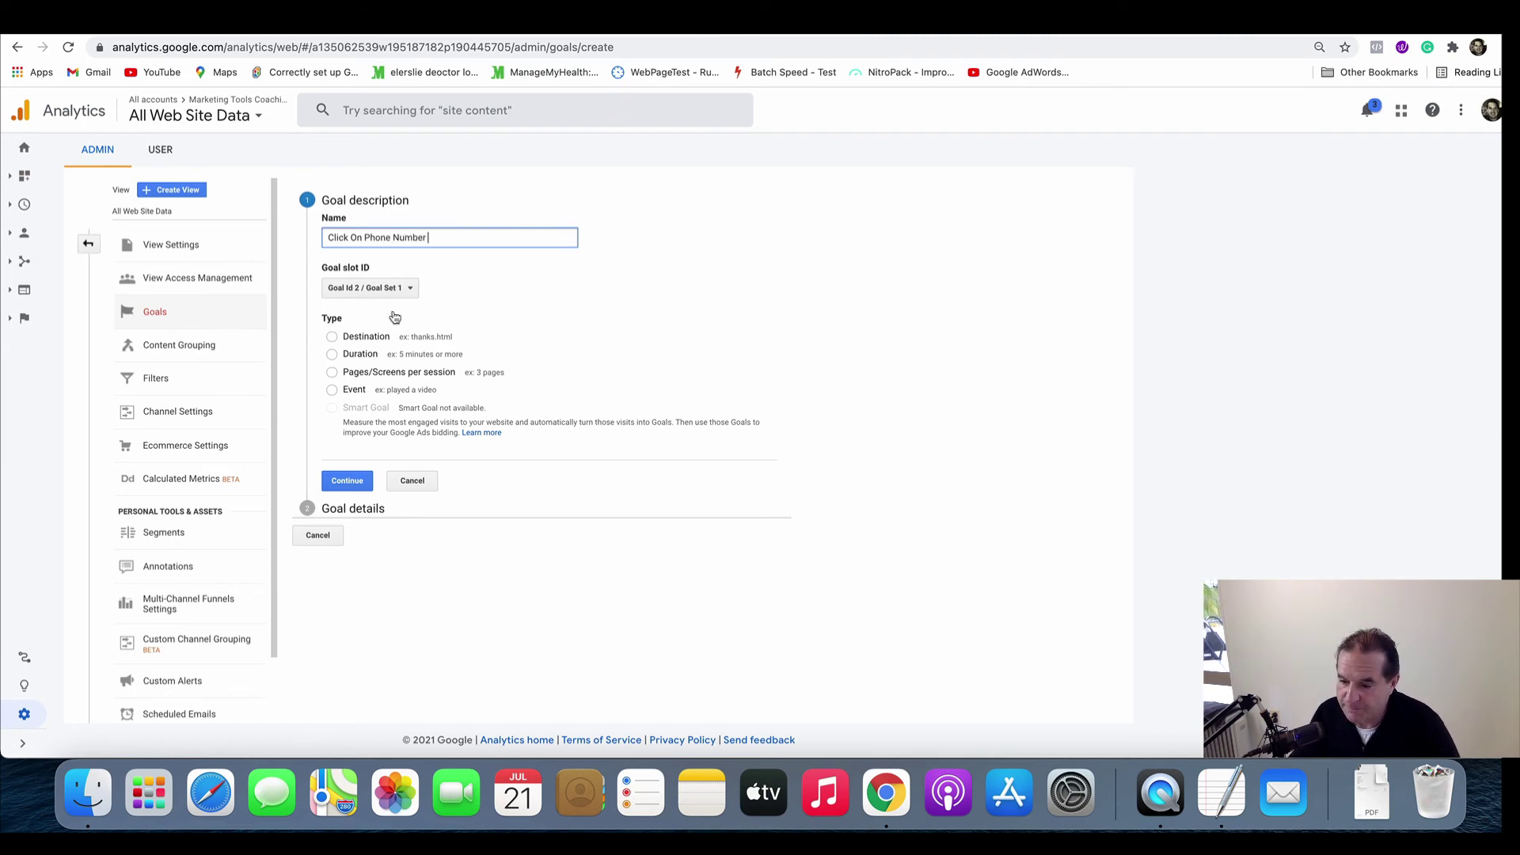
Step: Make it an Event goal with event category Click
click(332, 389)
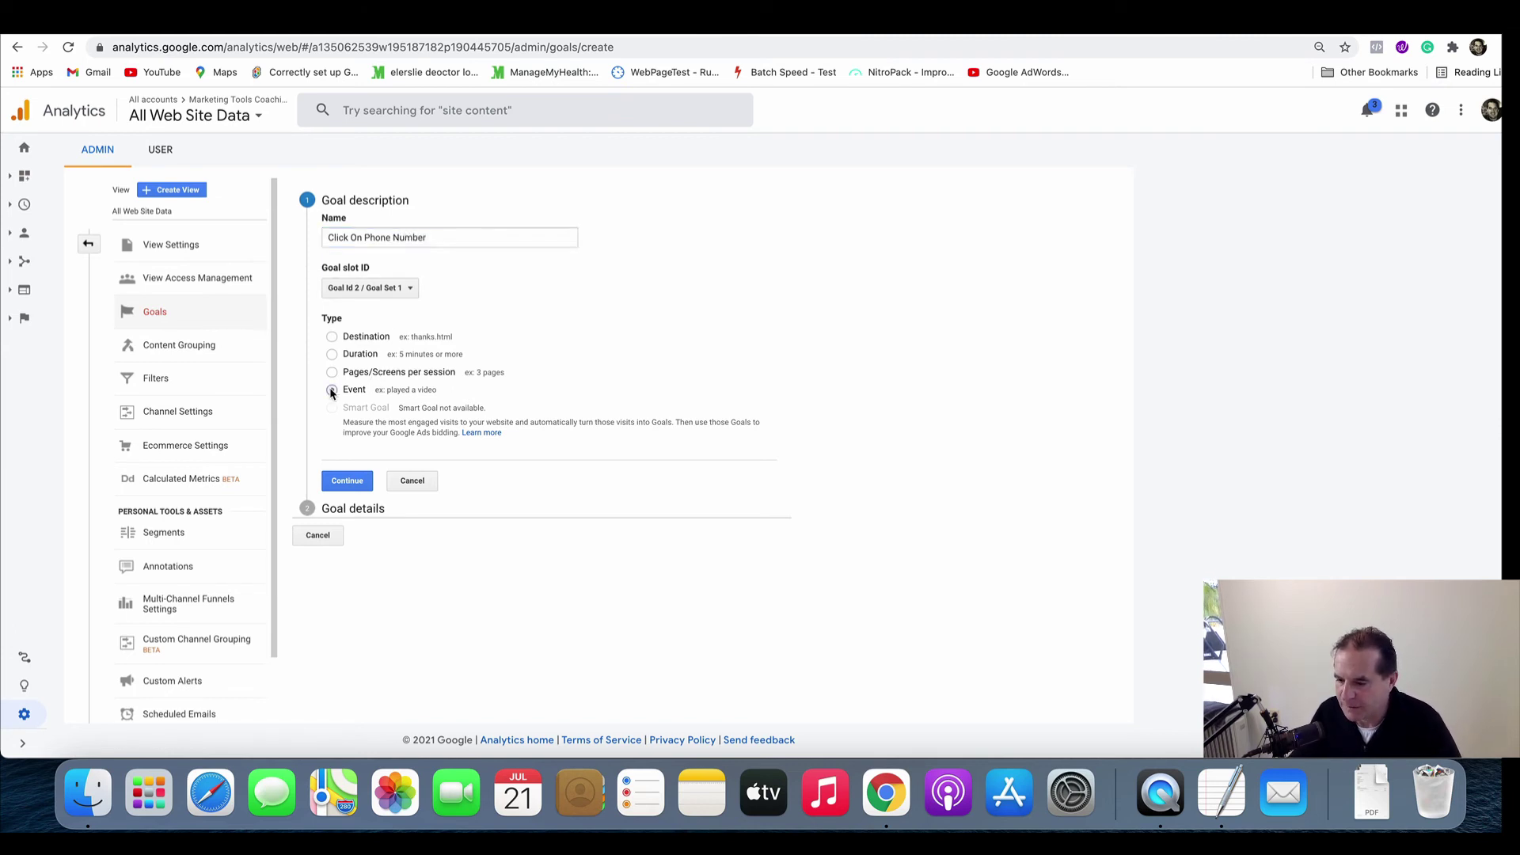
click(353, 480)
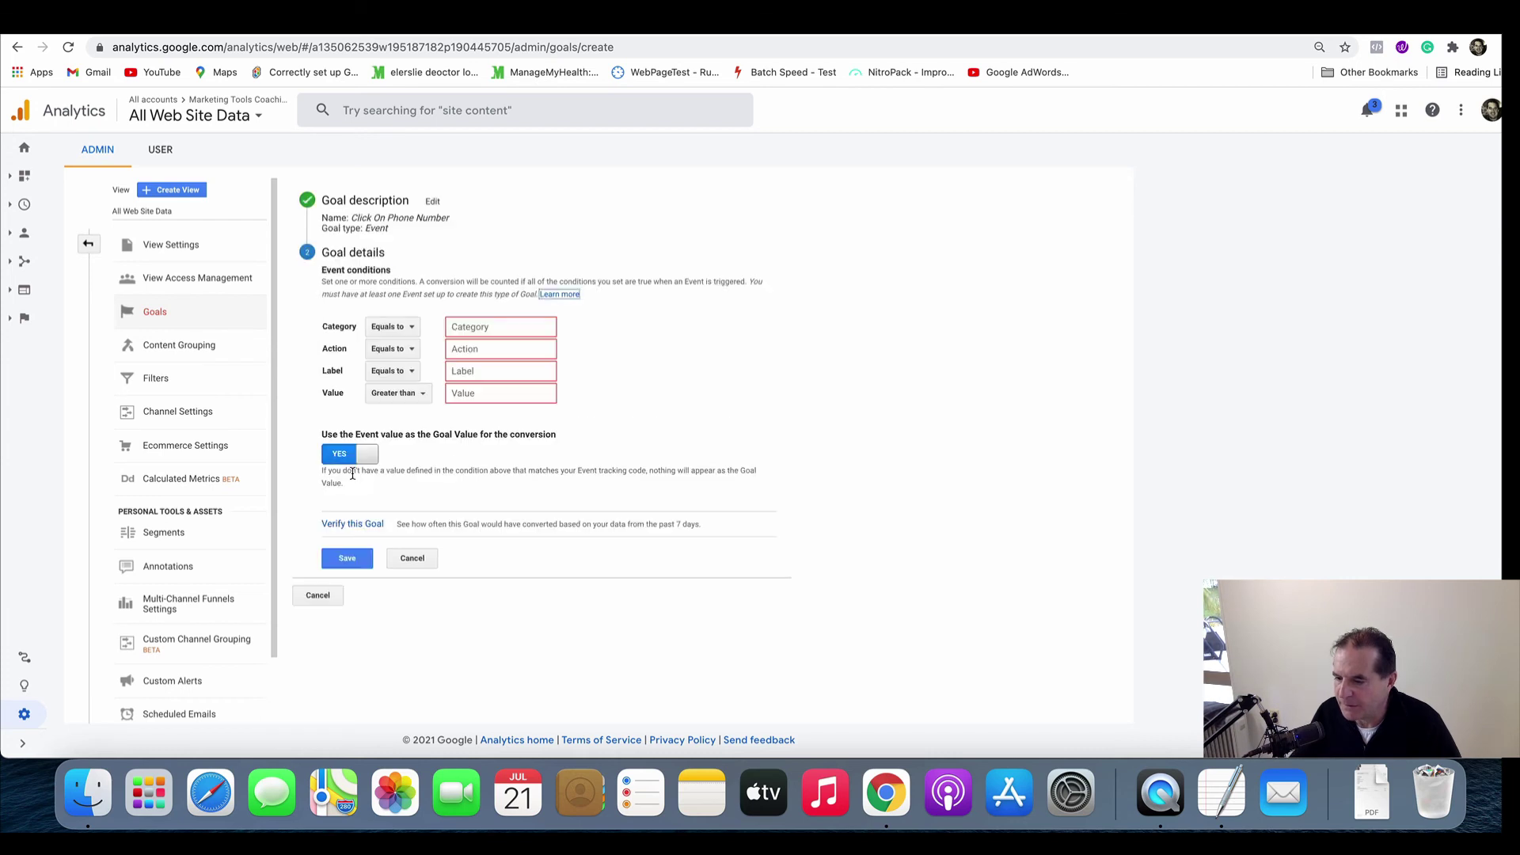
click(527, 323)
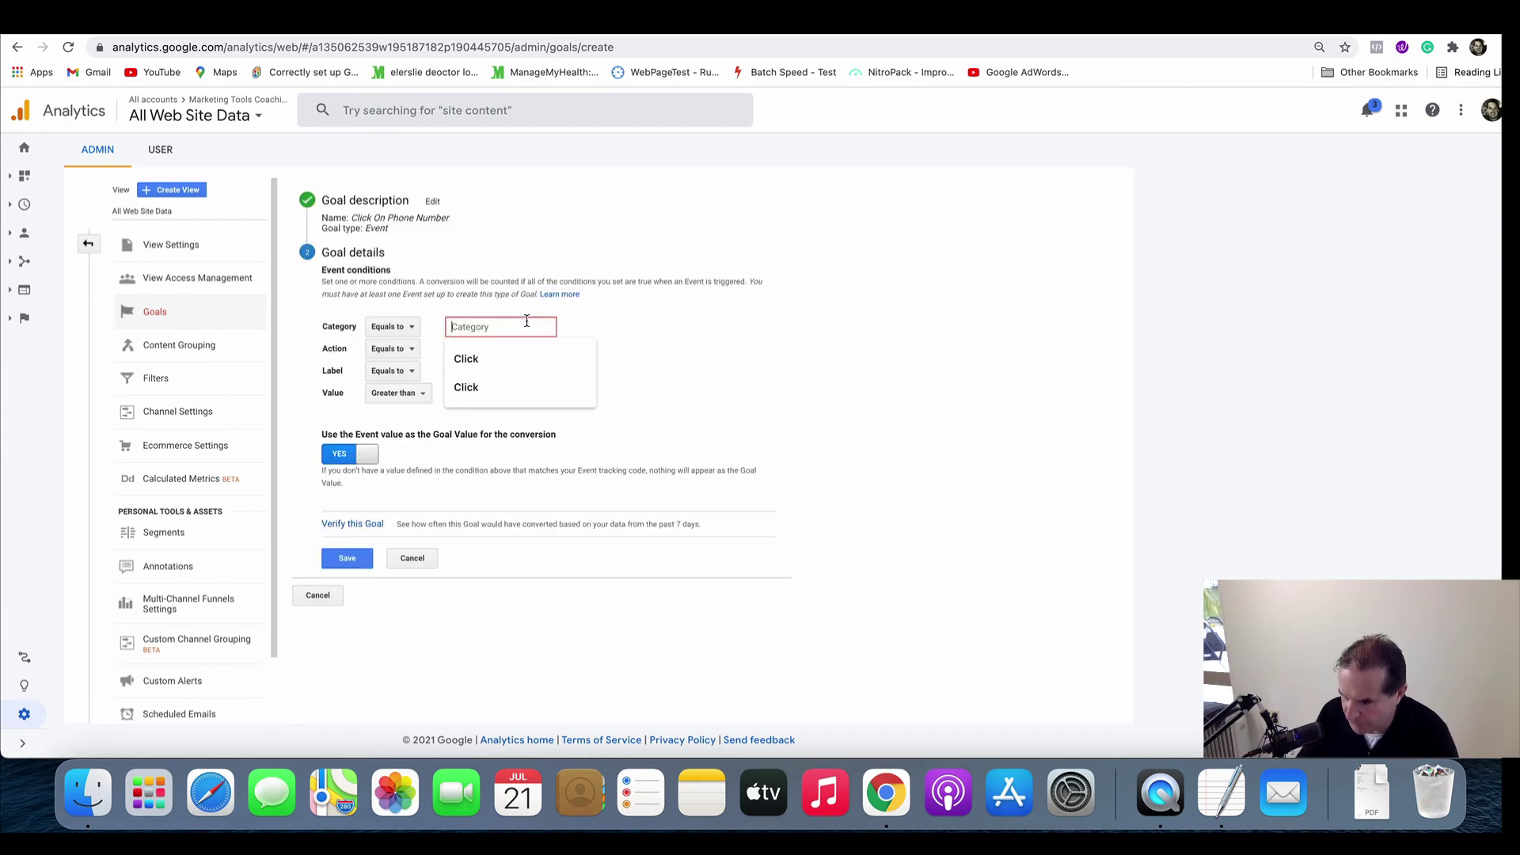
text(Click)
click(533, 345)
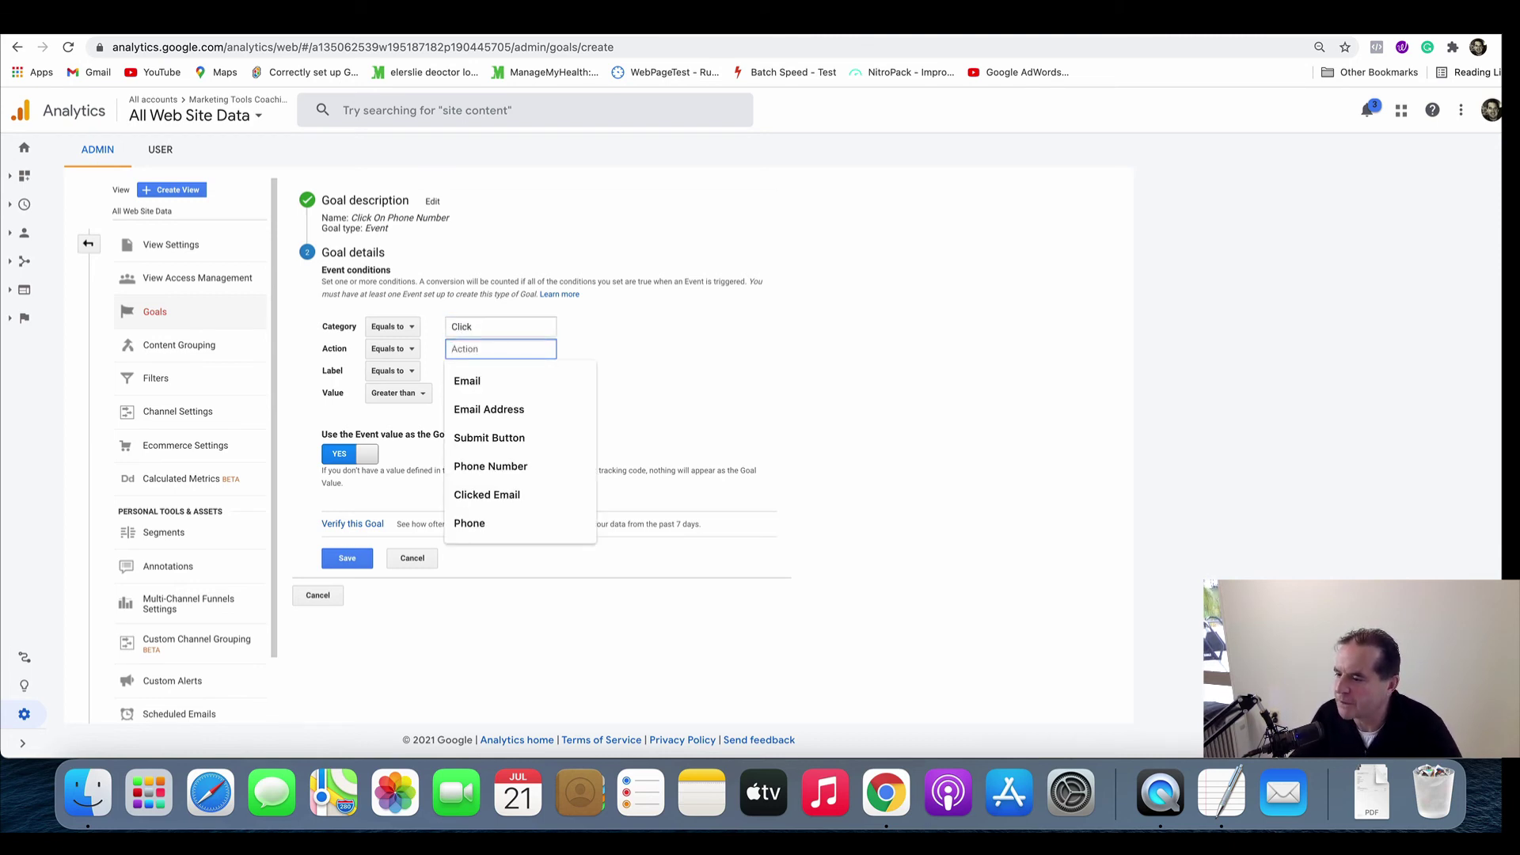
key(ctrl+Tab)
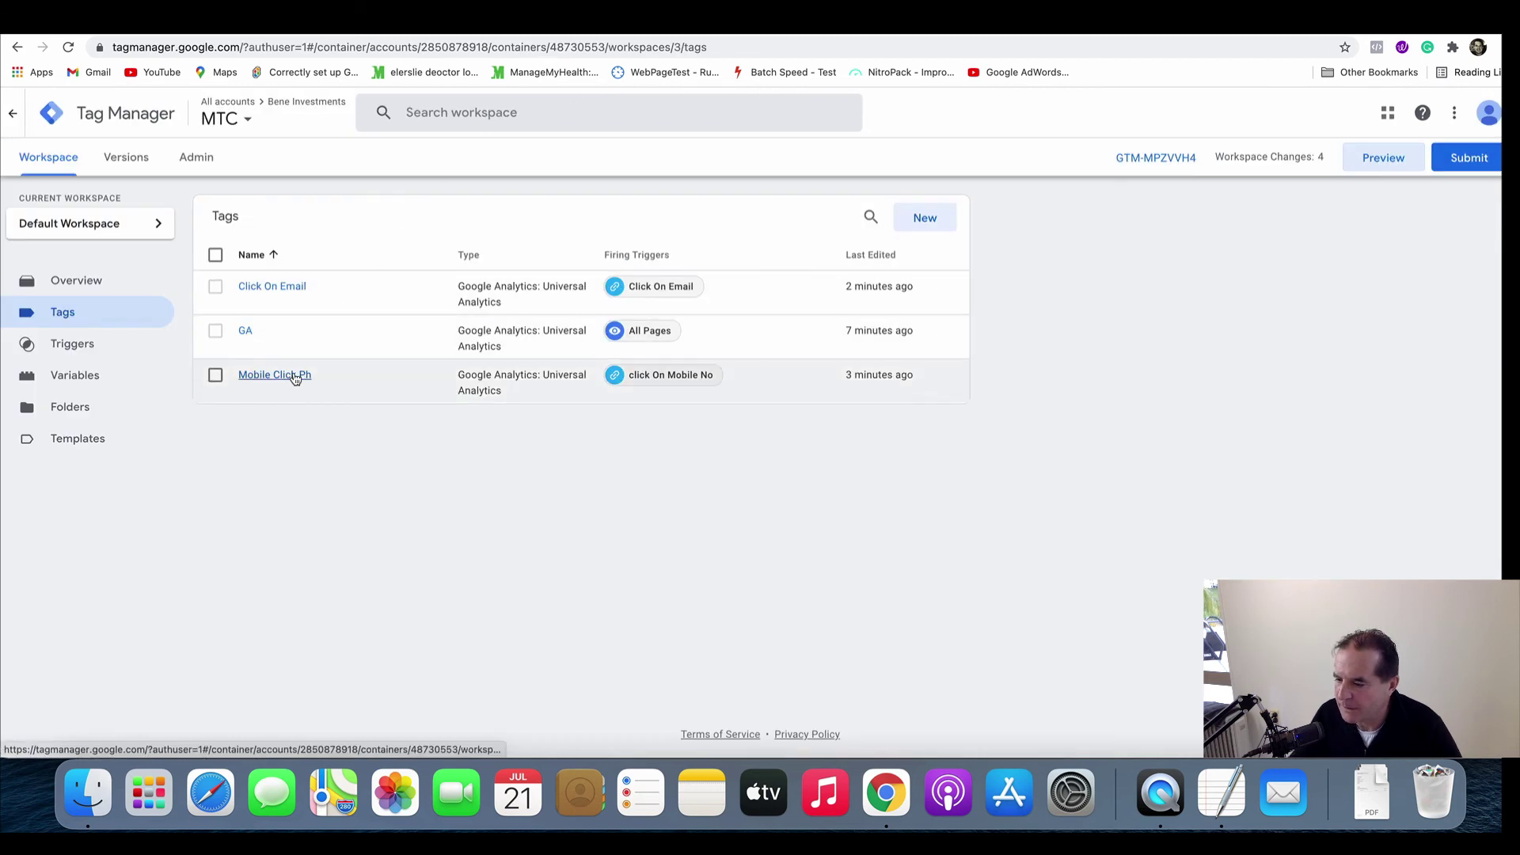
Step: Review the click On Mobile No trigger settings to find the phone tag's event values
click(655, 375)
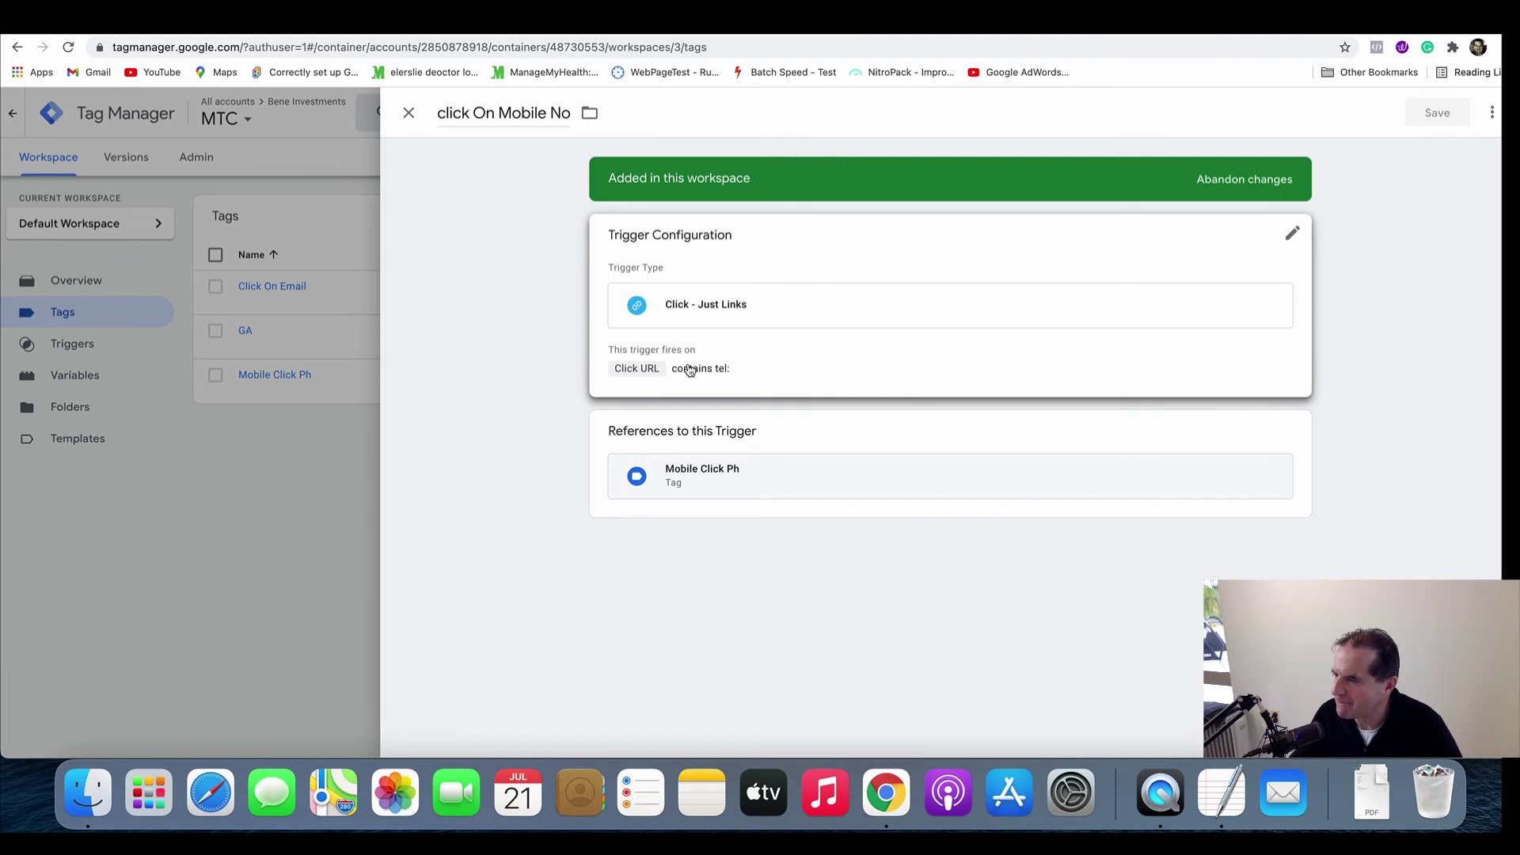
click(1220, 16)
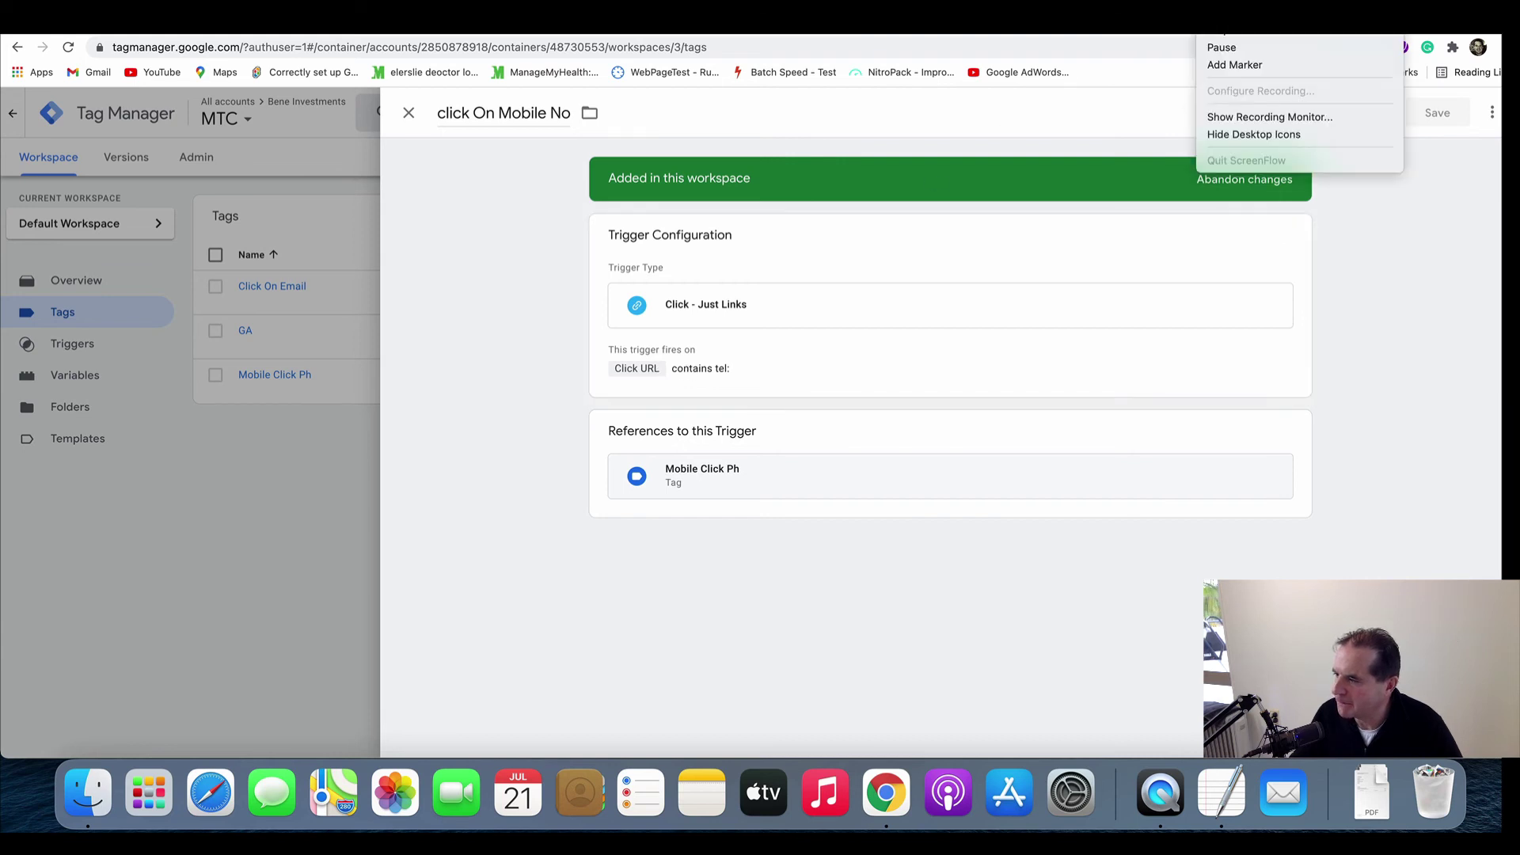
click(1228, 46)
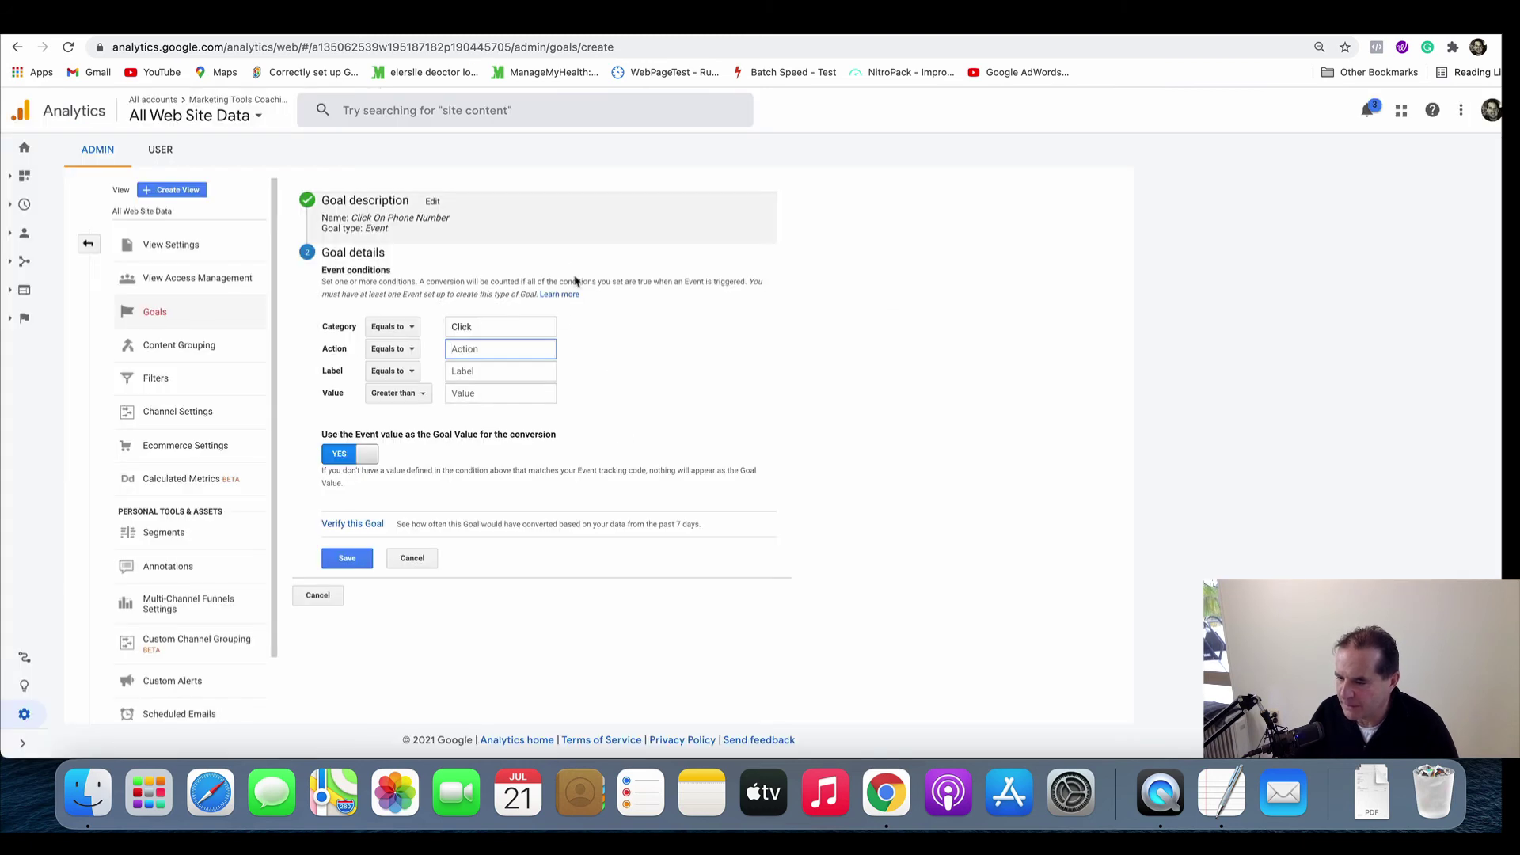
Step: Set the phone goal's event Action to Phone Number and save the goal
click(496, 347)
text(Phone)
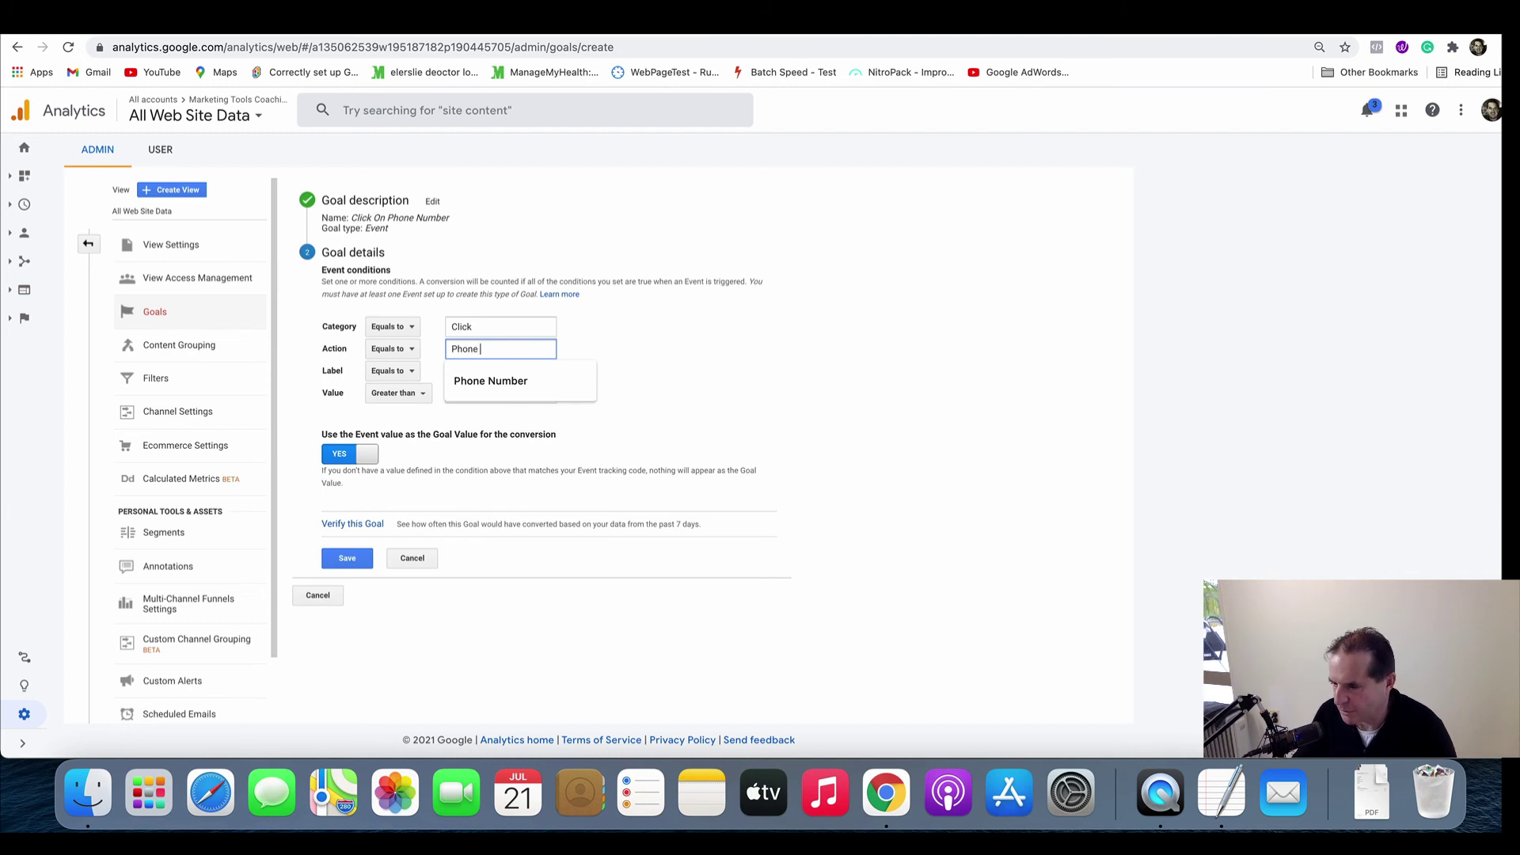
click(502, 381)
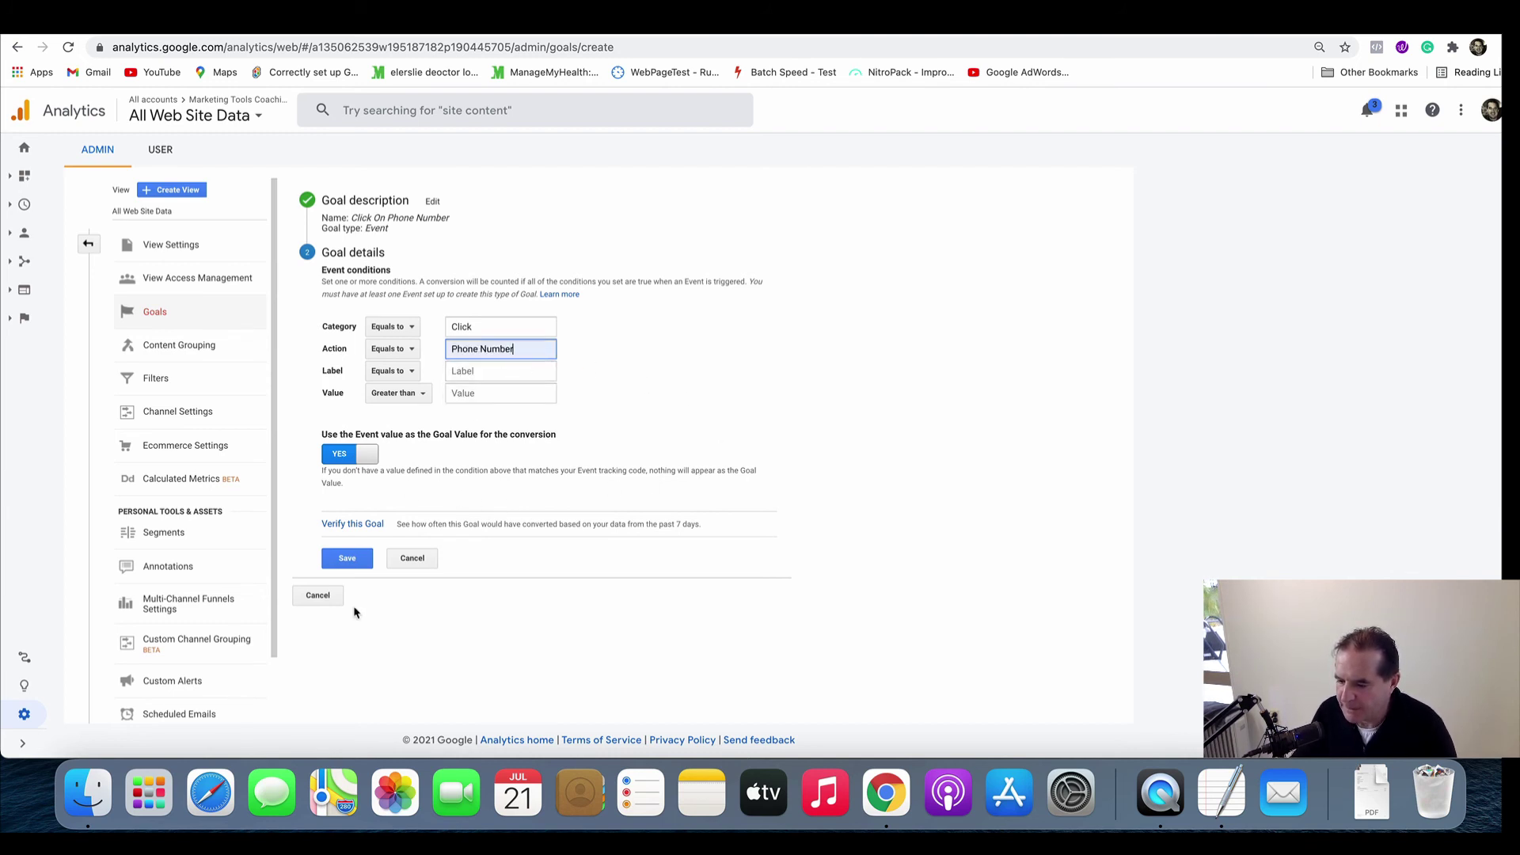
click(348, 559)
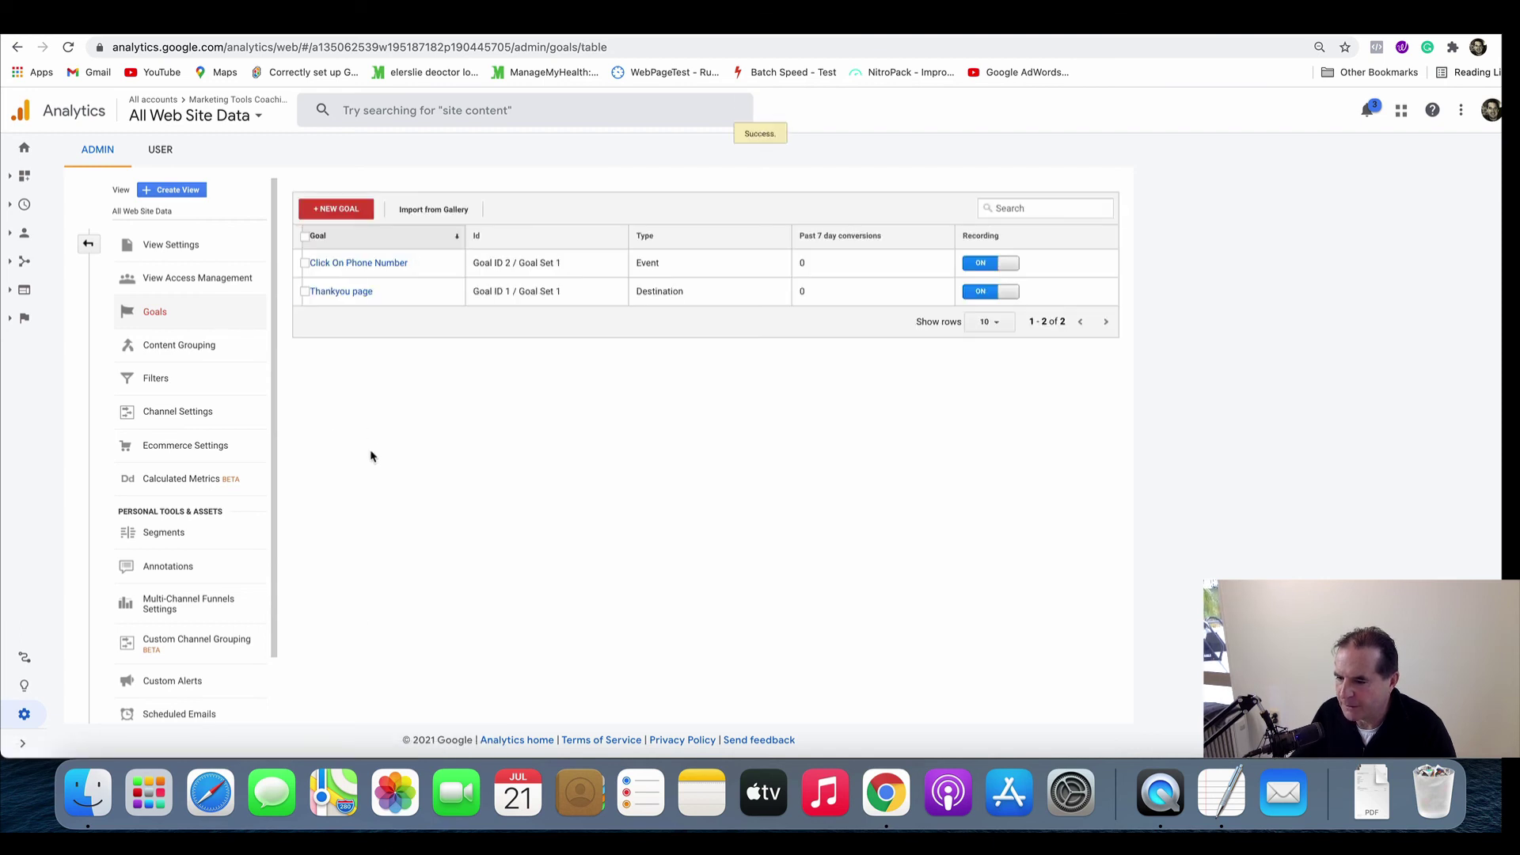
Step: Start a new 'Click On Email' Event goal with category Click
click(351, 210)
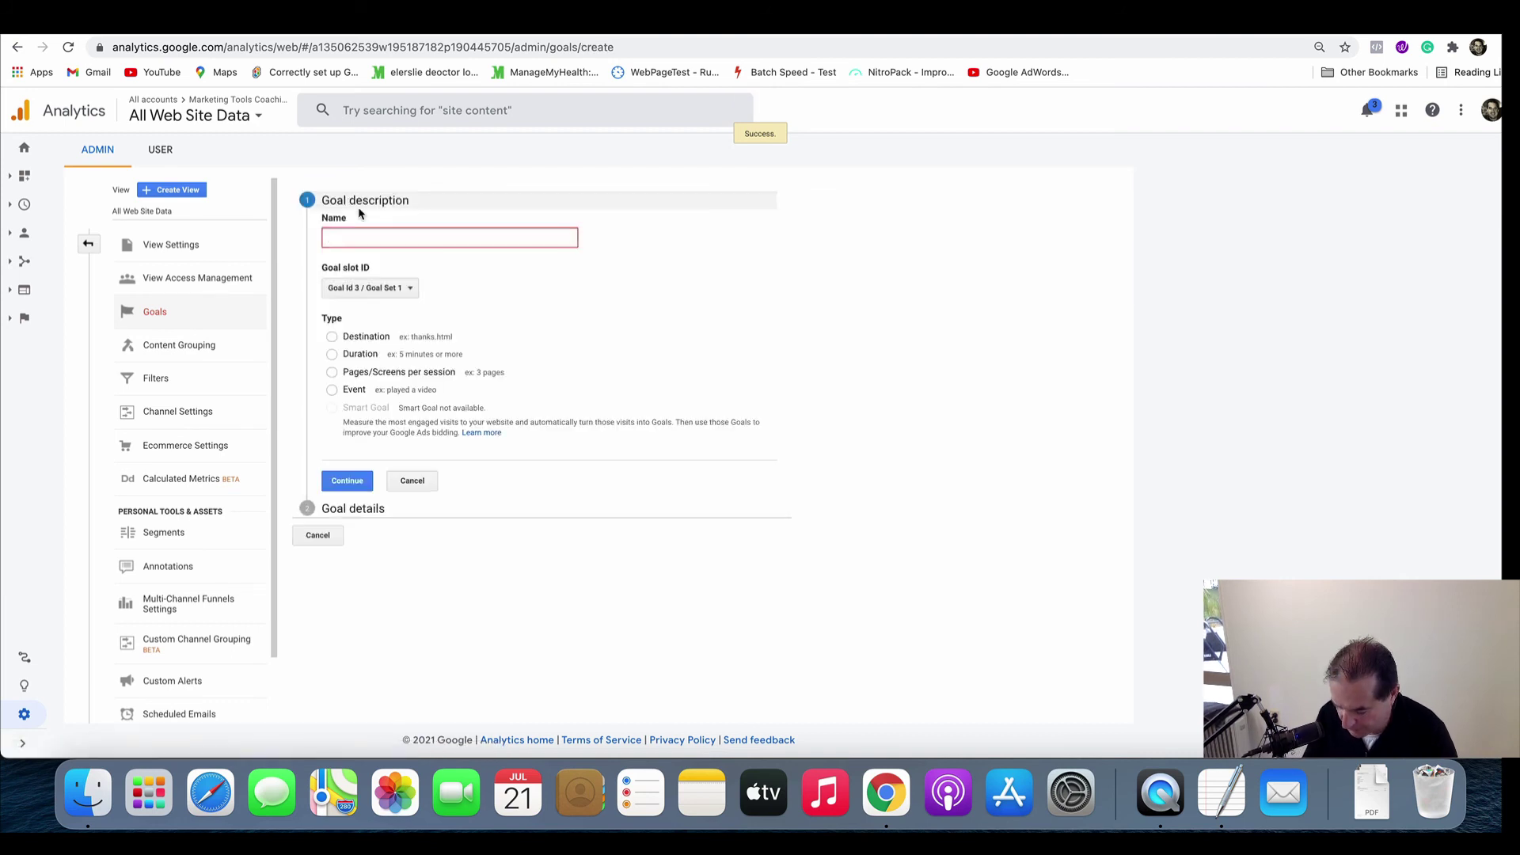
text(Click On)
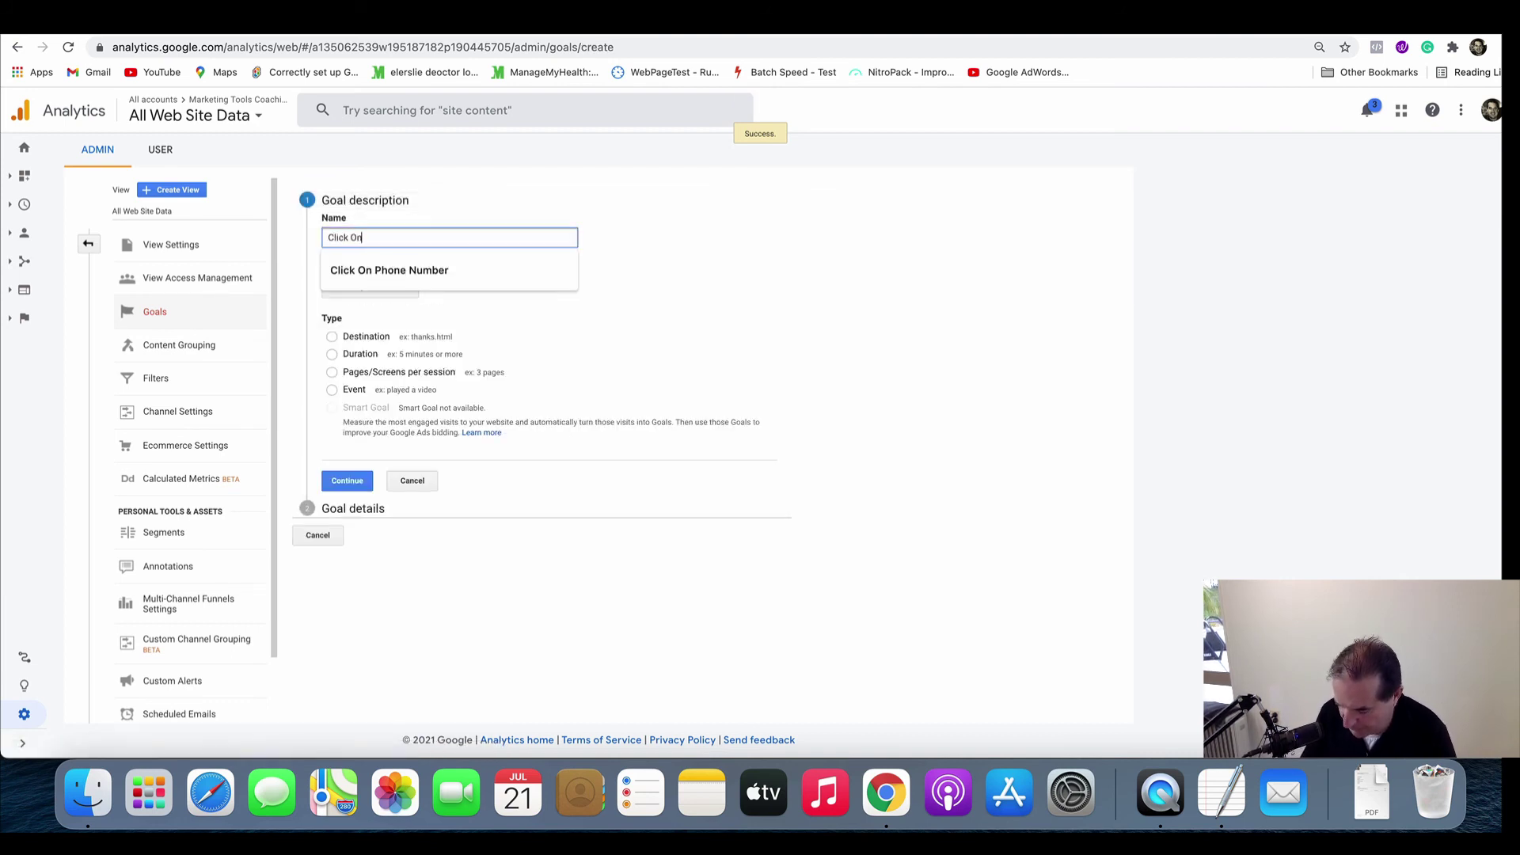
text( Email)
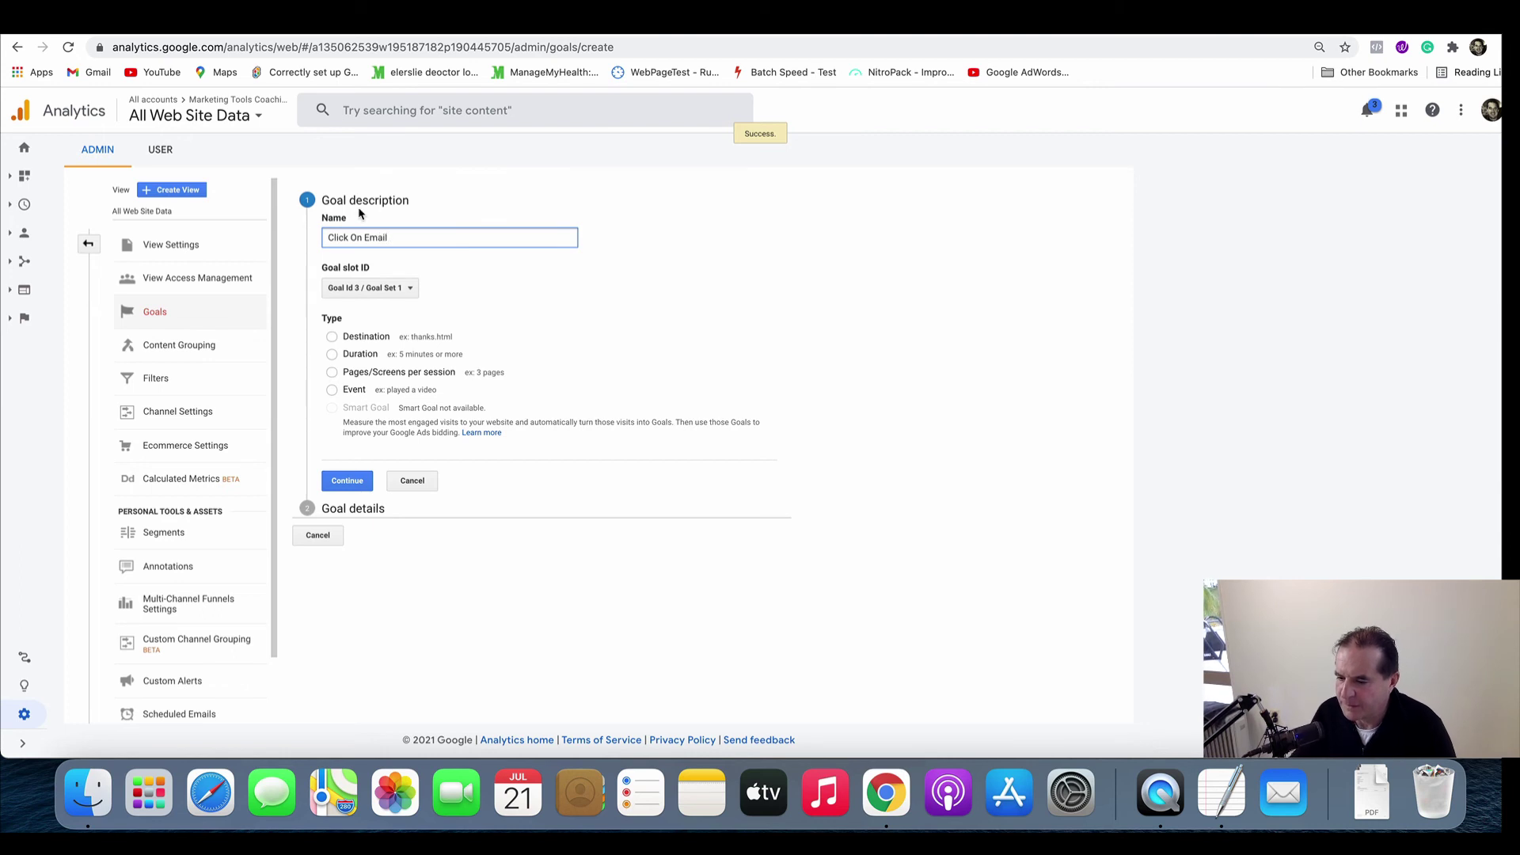
click(332, 390)
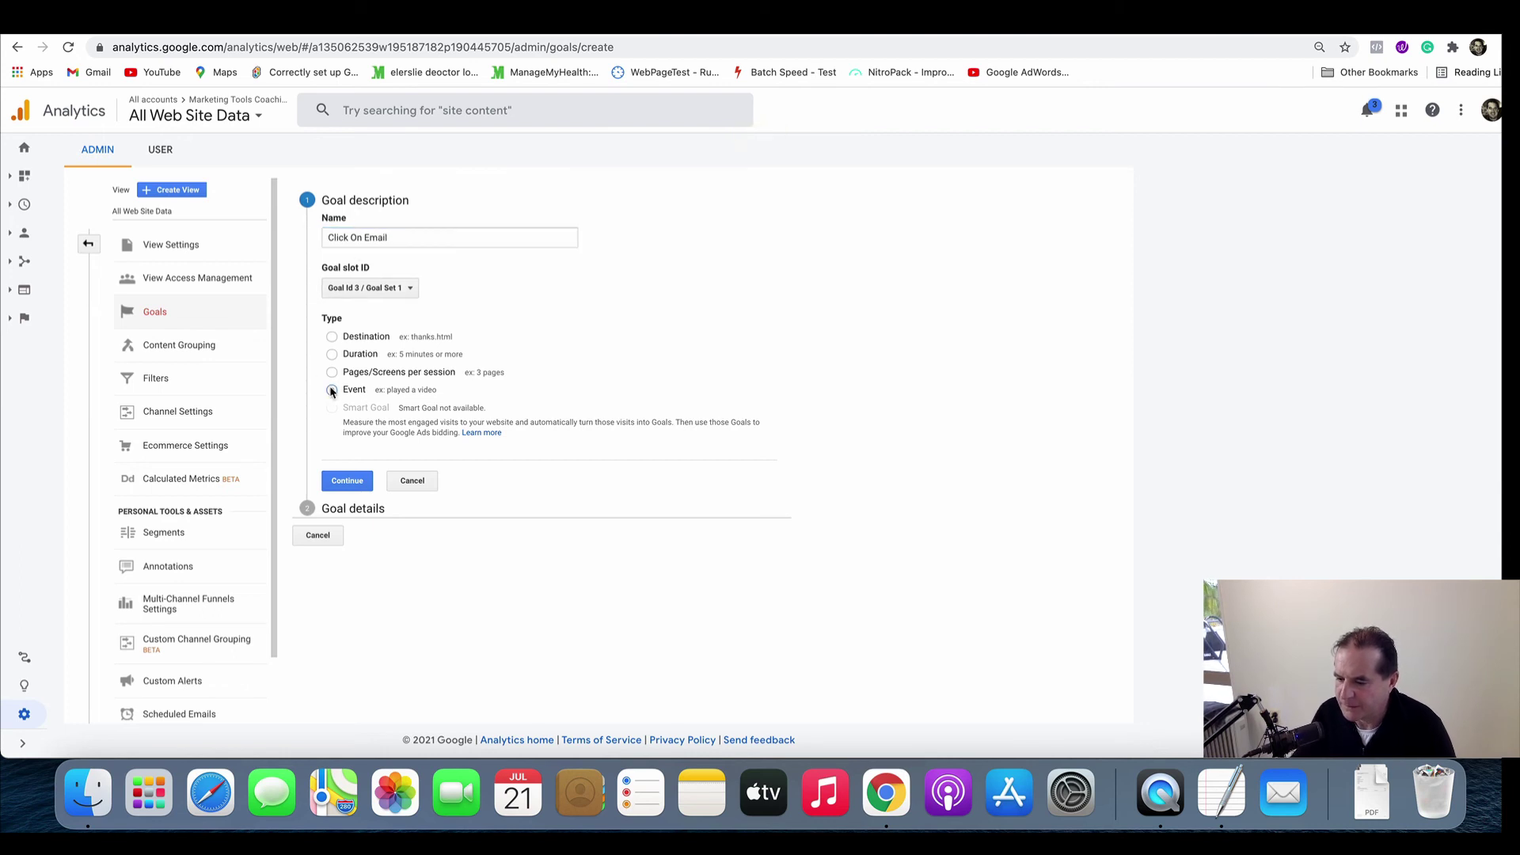
click(353, 480)
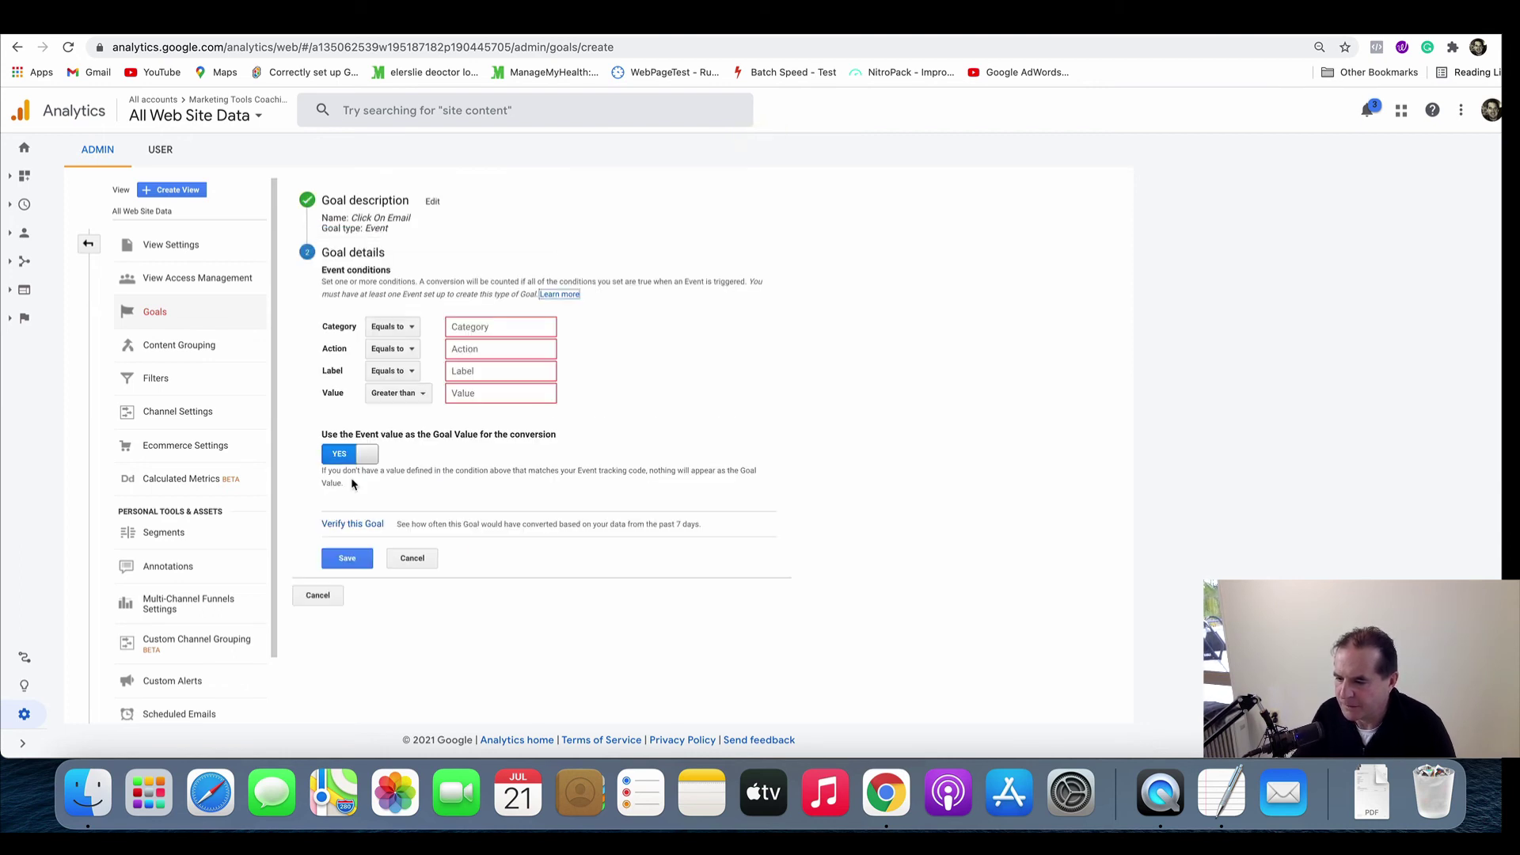
click(521, 326)
text(Click)
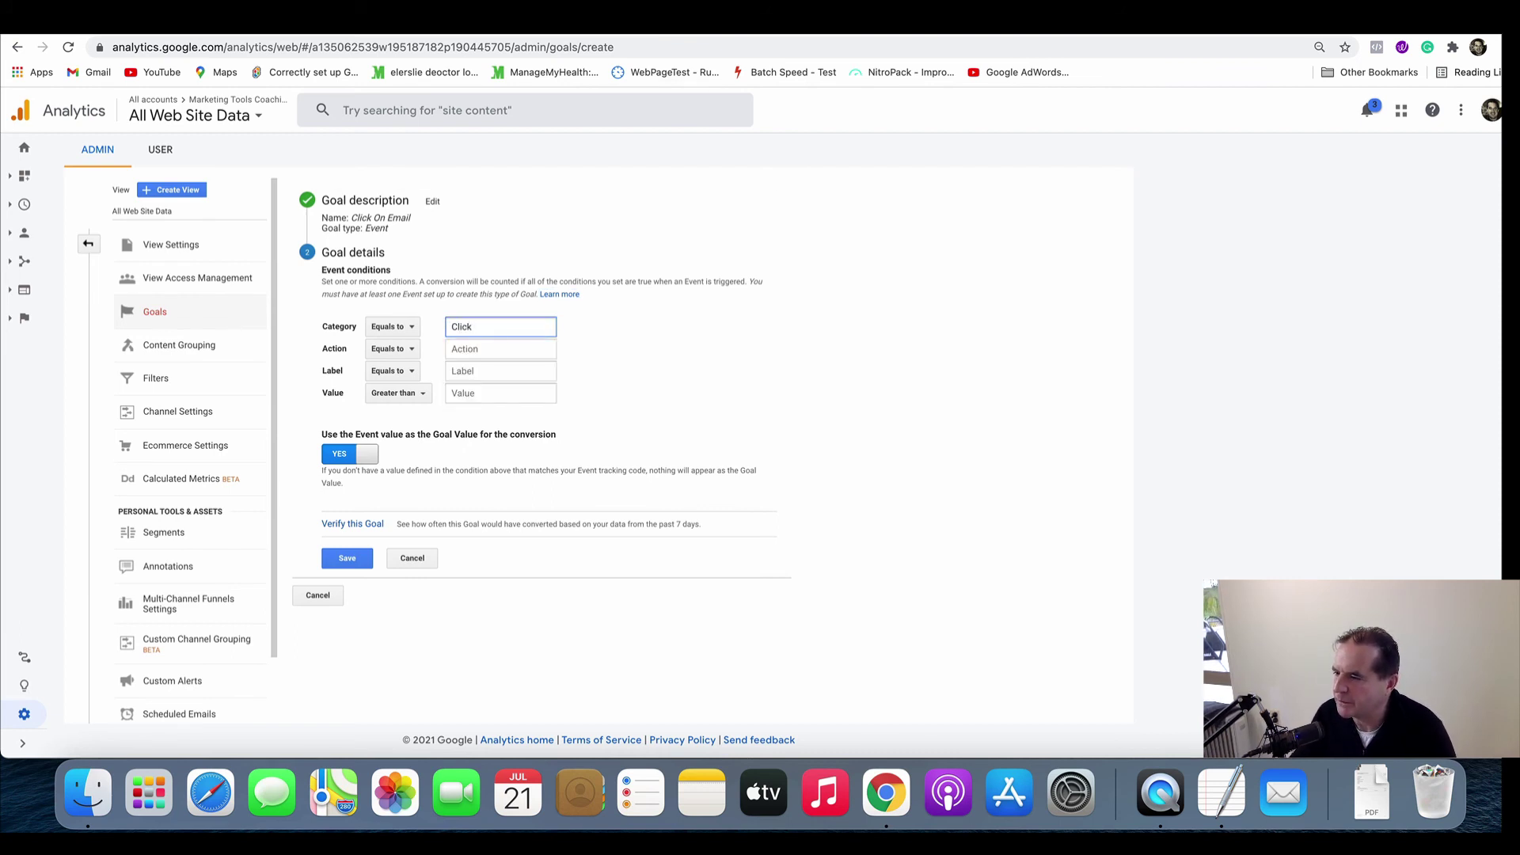
key(ctrl+Tab)
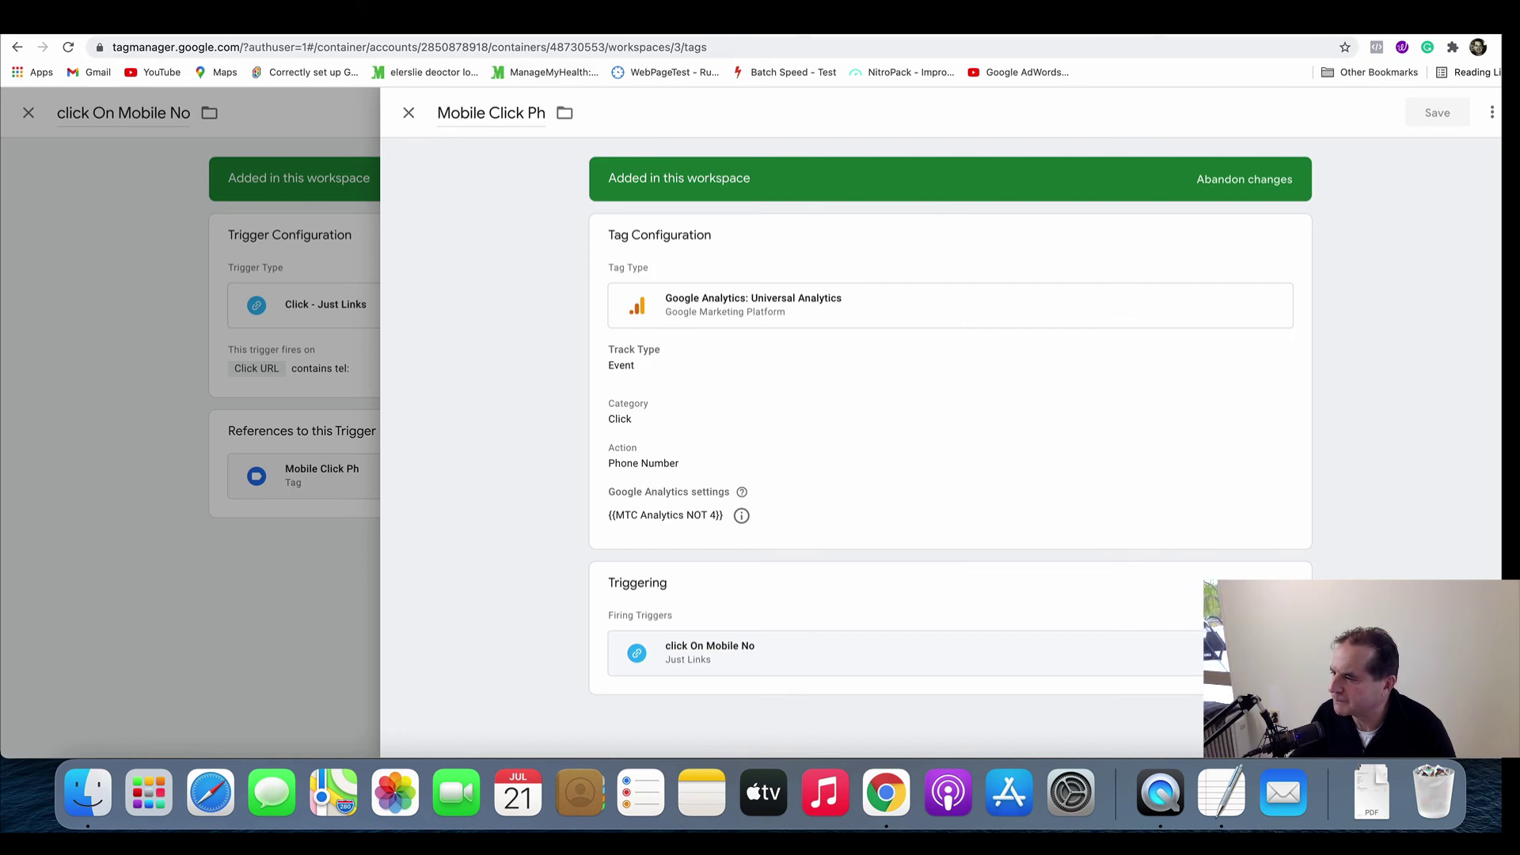
Step: Set the Click On Email tag to track an Event with category Click and action Email
click(1219, 24)
click(1224, 47)
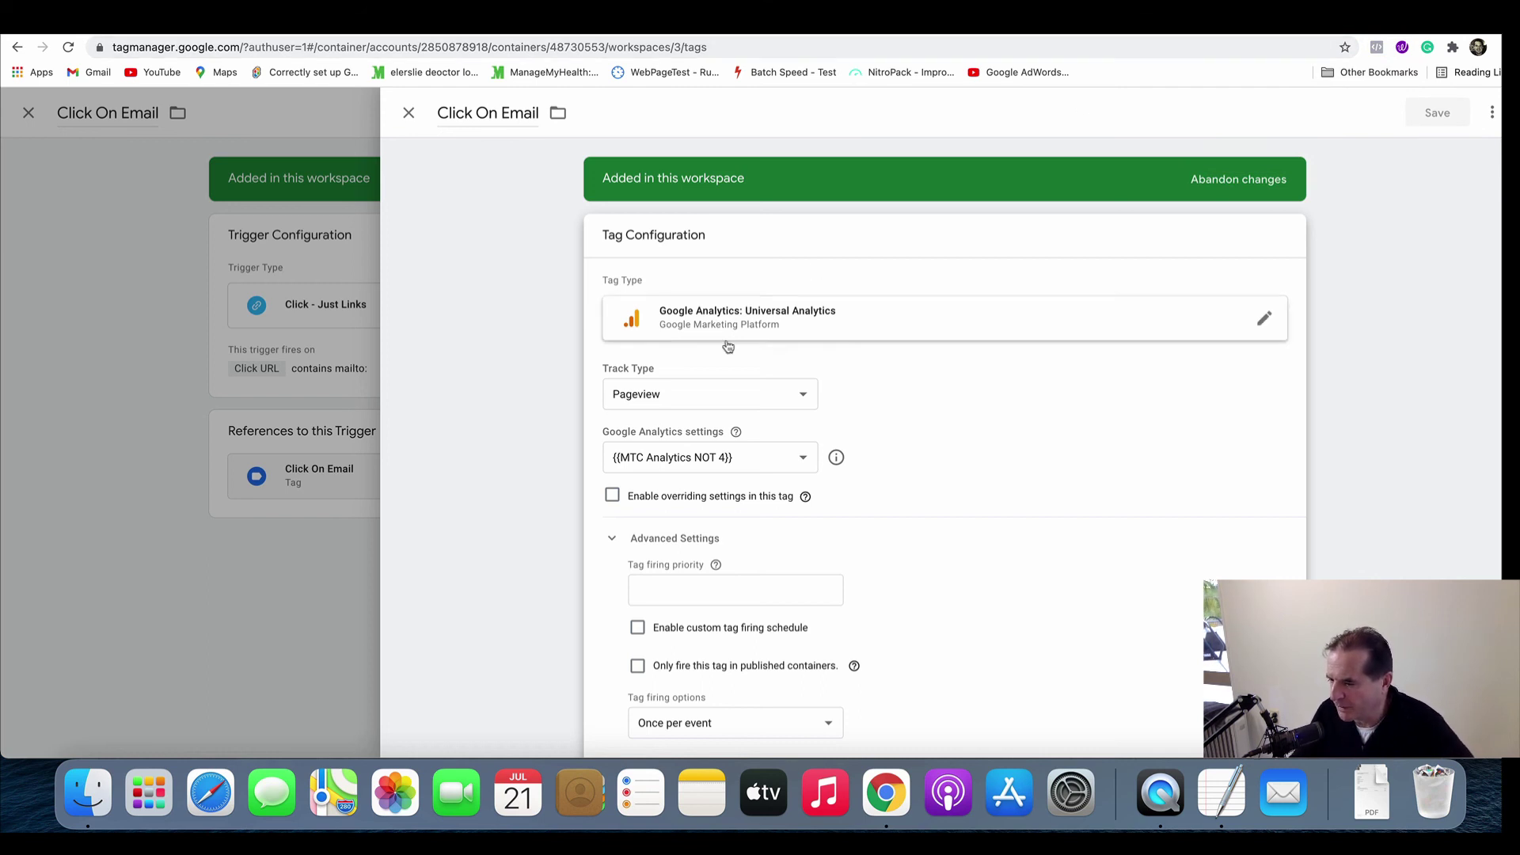
click(787, 402)
click(768, 376)
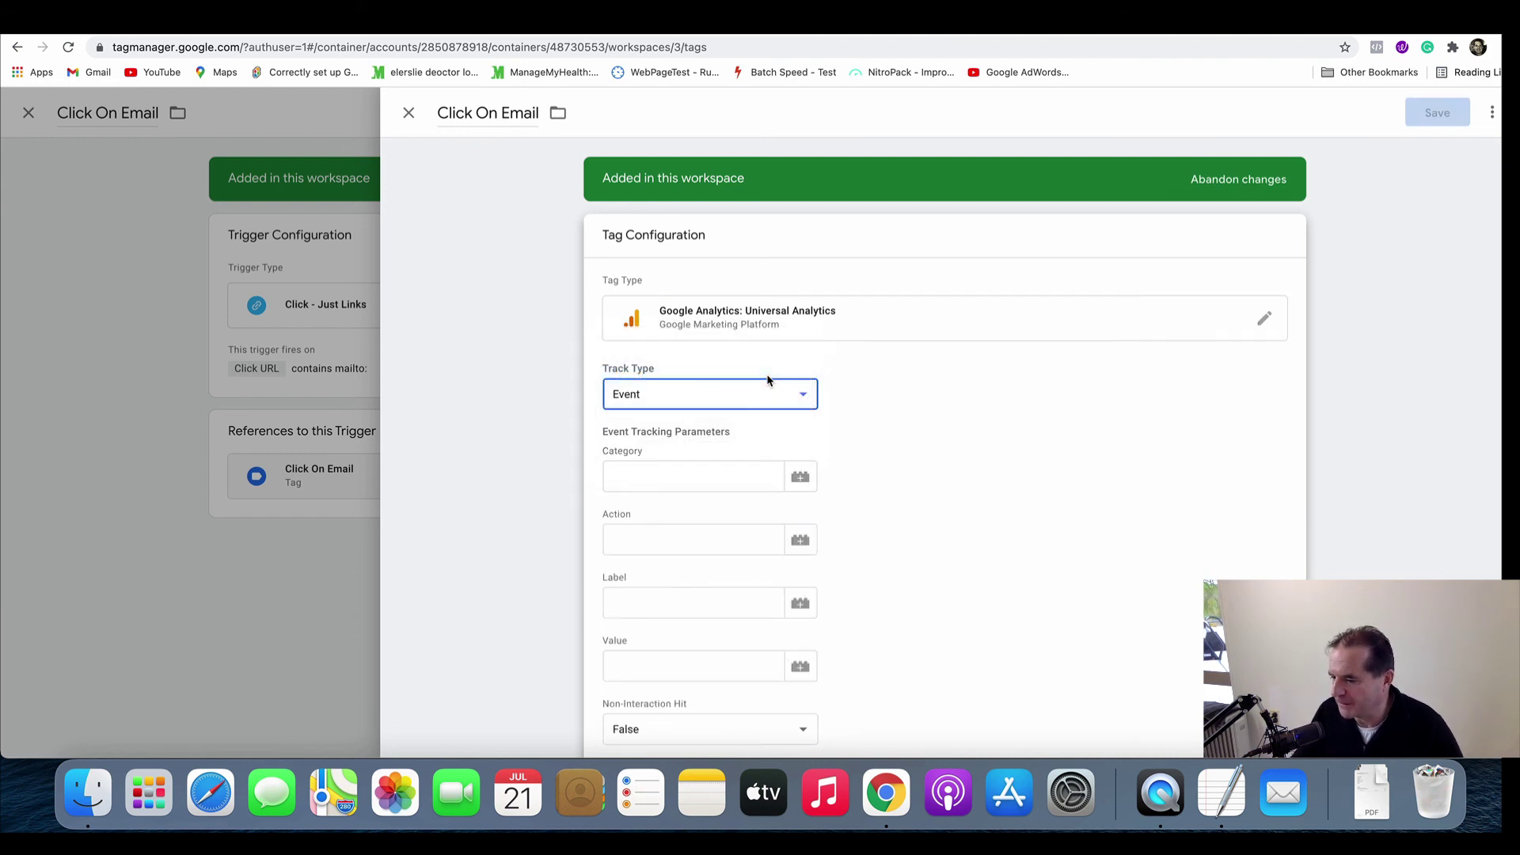
click(694, 472)
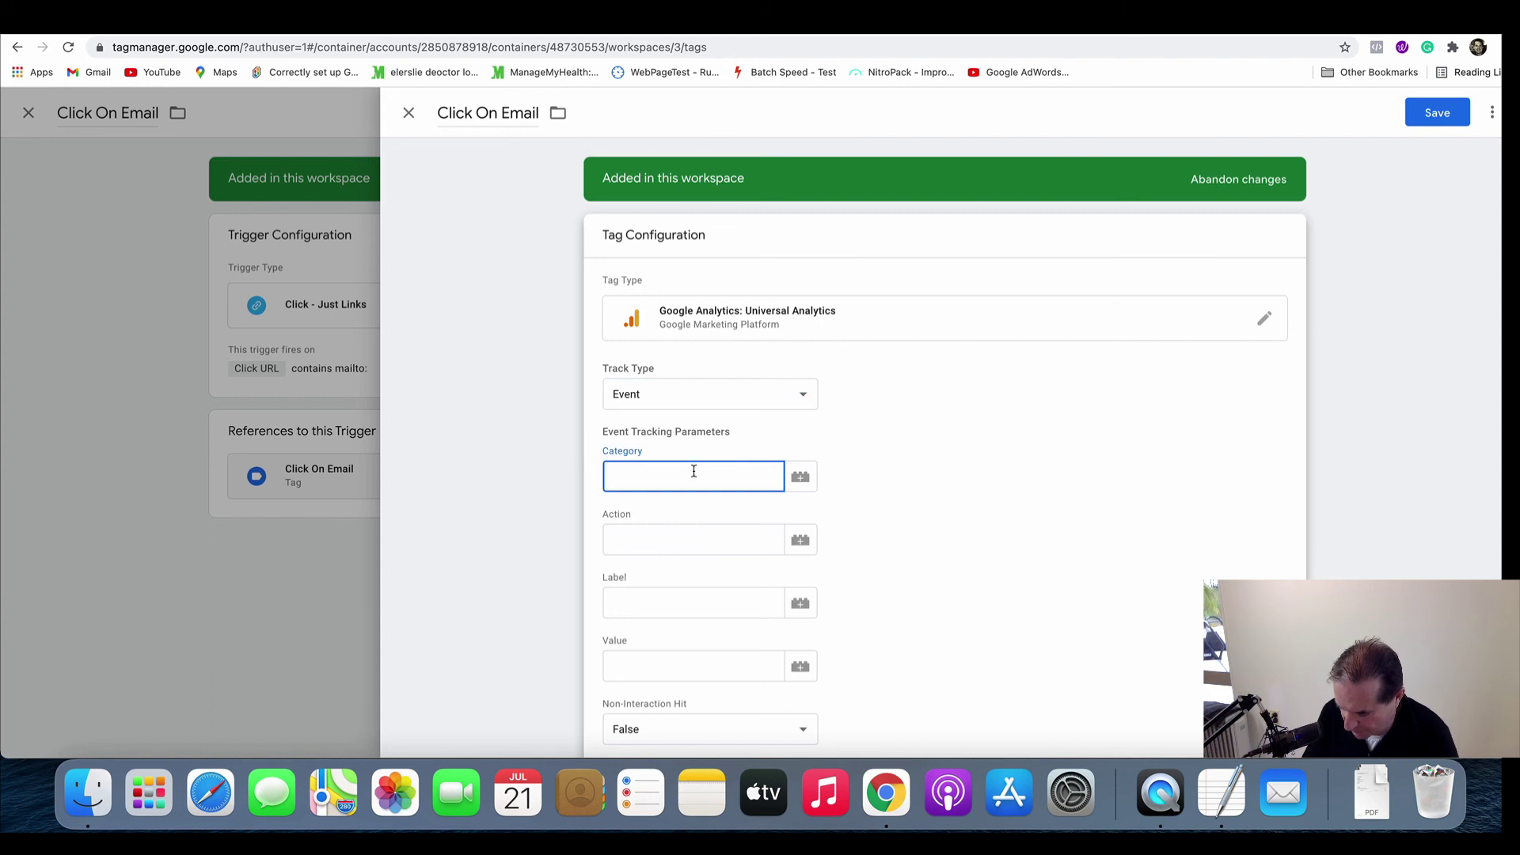
text(Click)
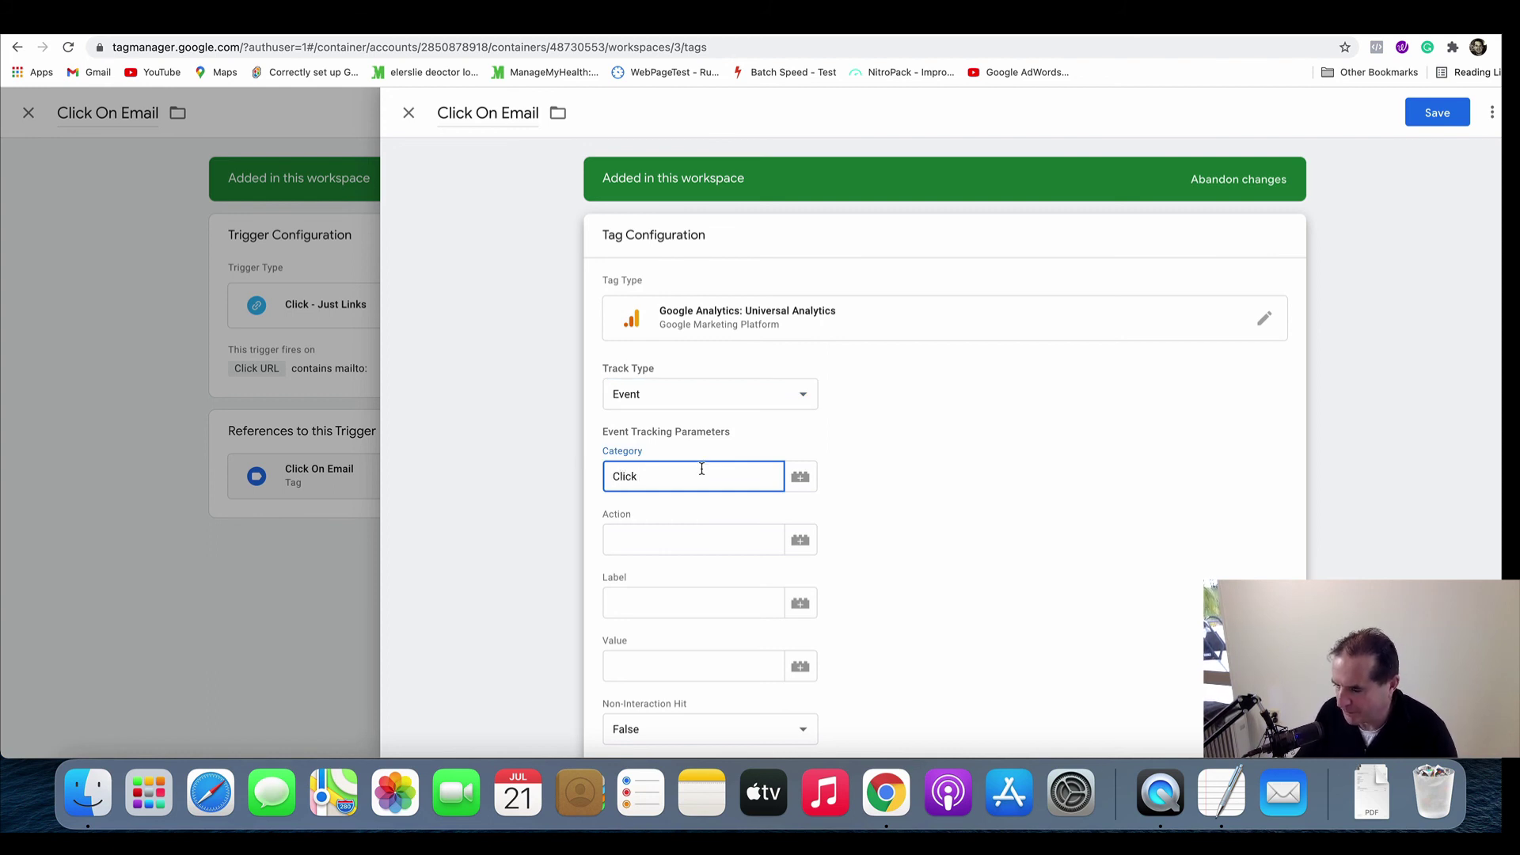
click(671, 533)
text(Email)
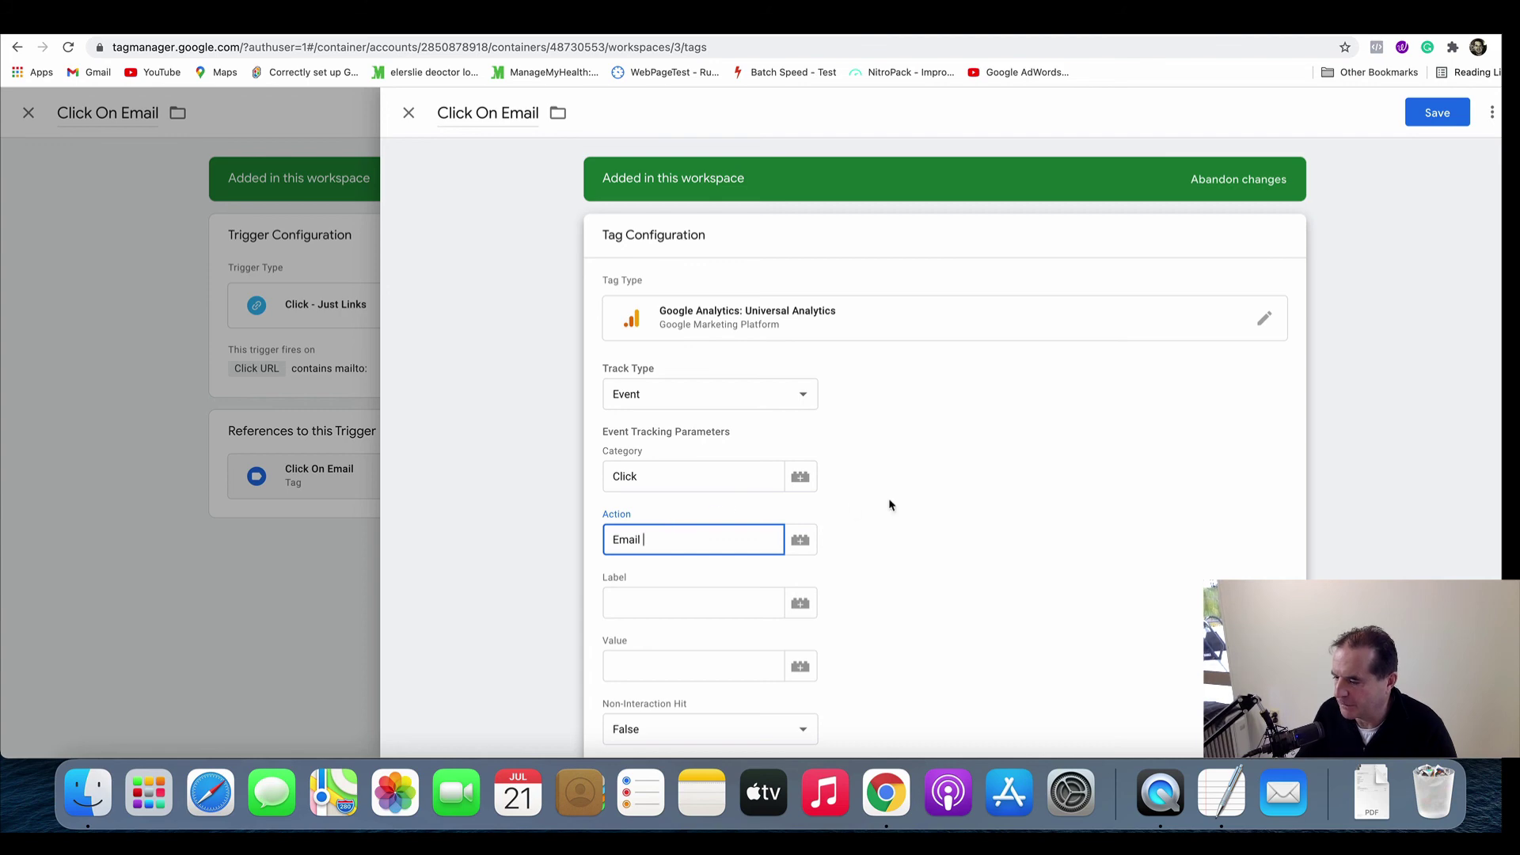
Step: Save the Click On Email tag and close the trigger details panel
scroll(891, 504, down, 10)
scroll(890, 503, up, 10)
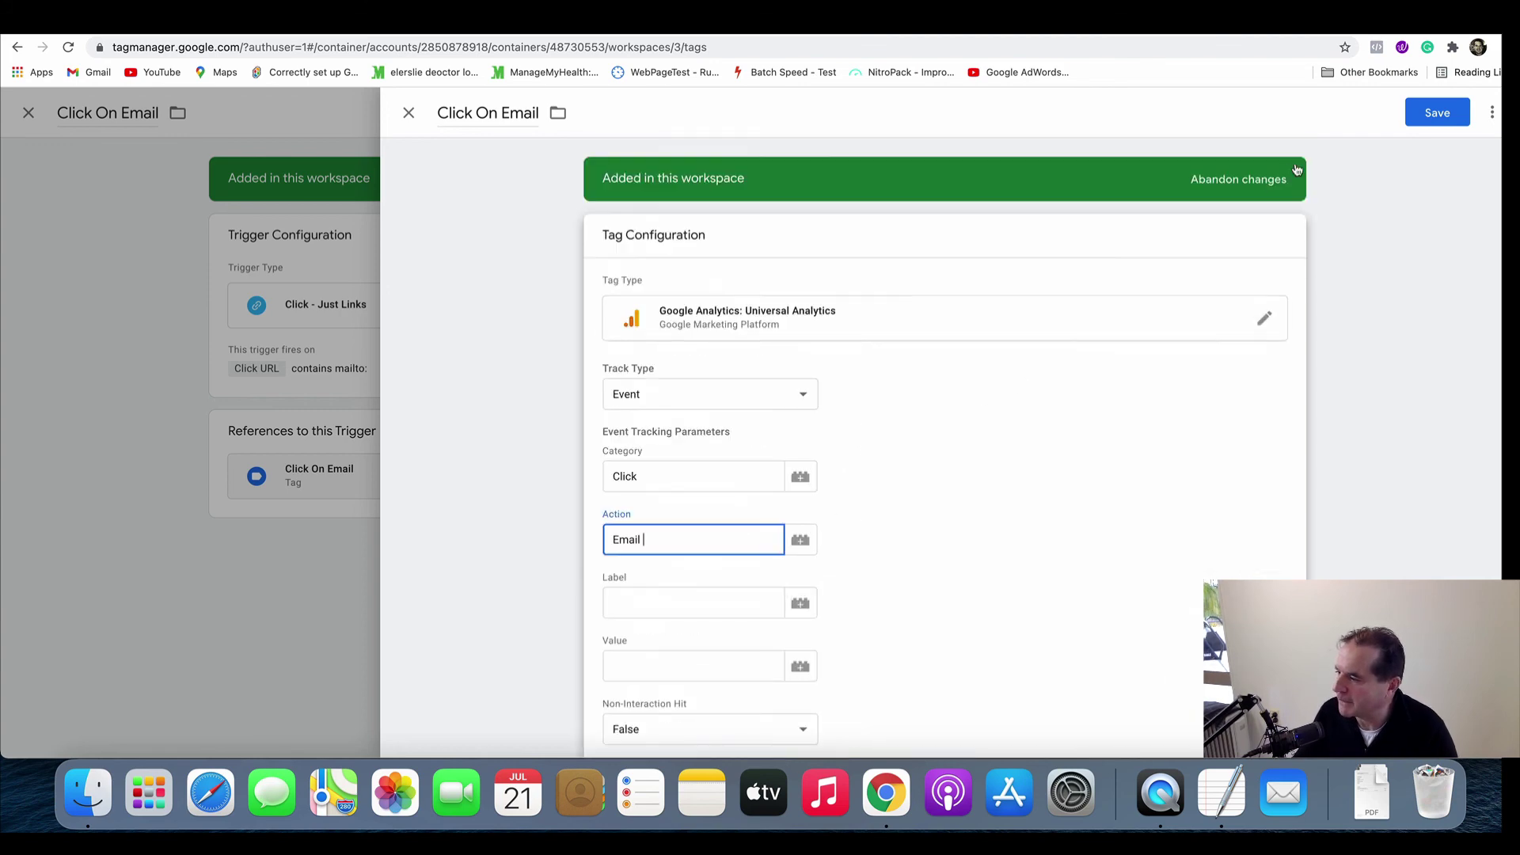
click(1421, 115)
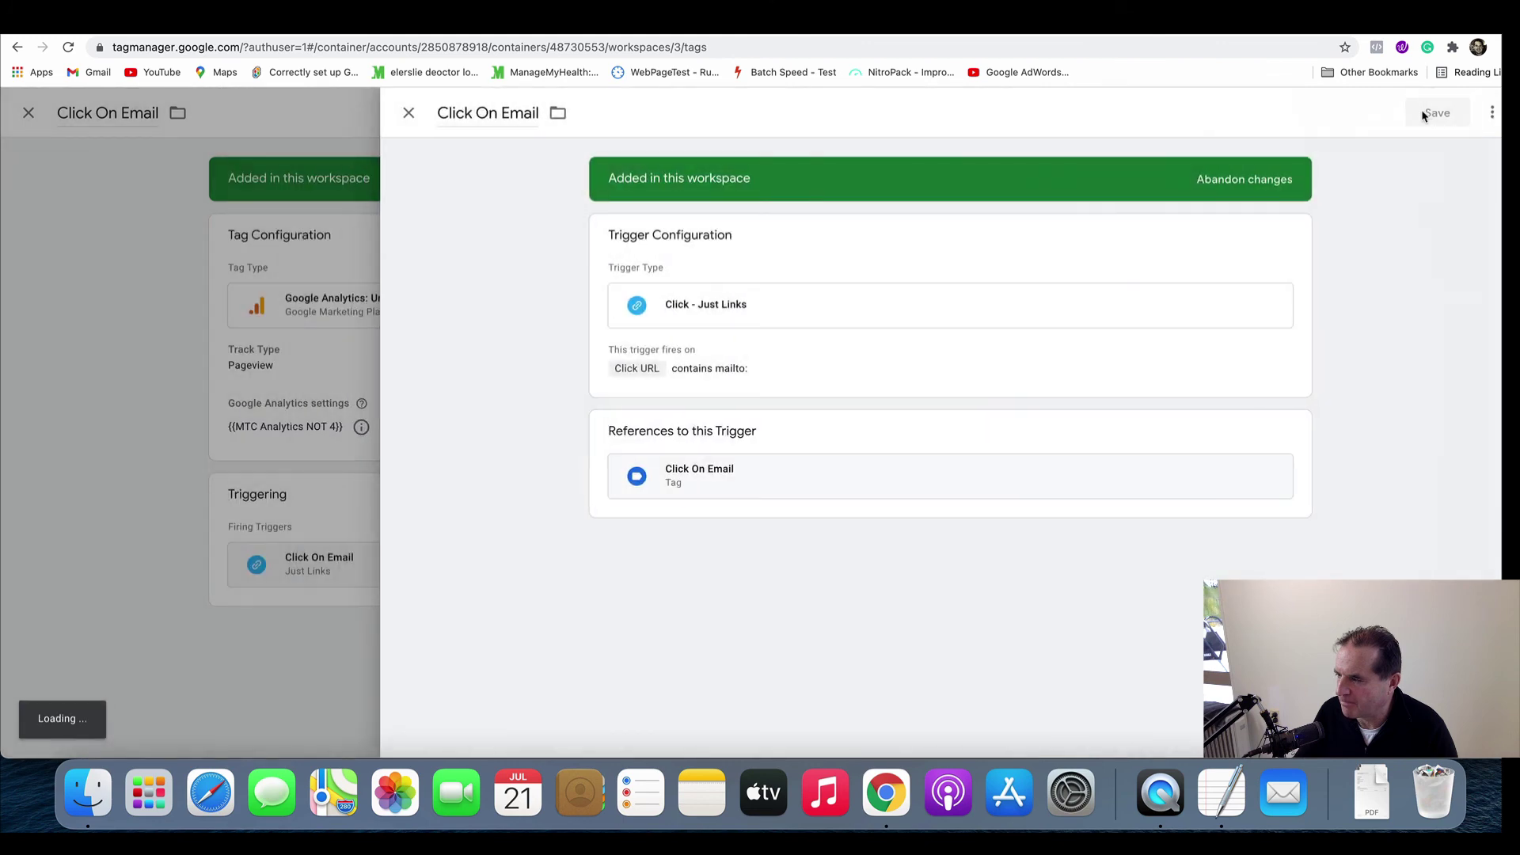
click(408, 113)
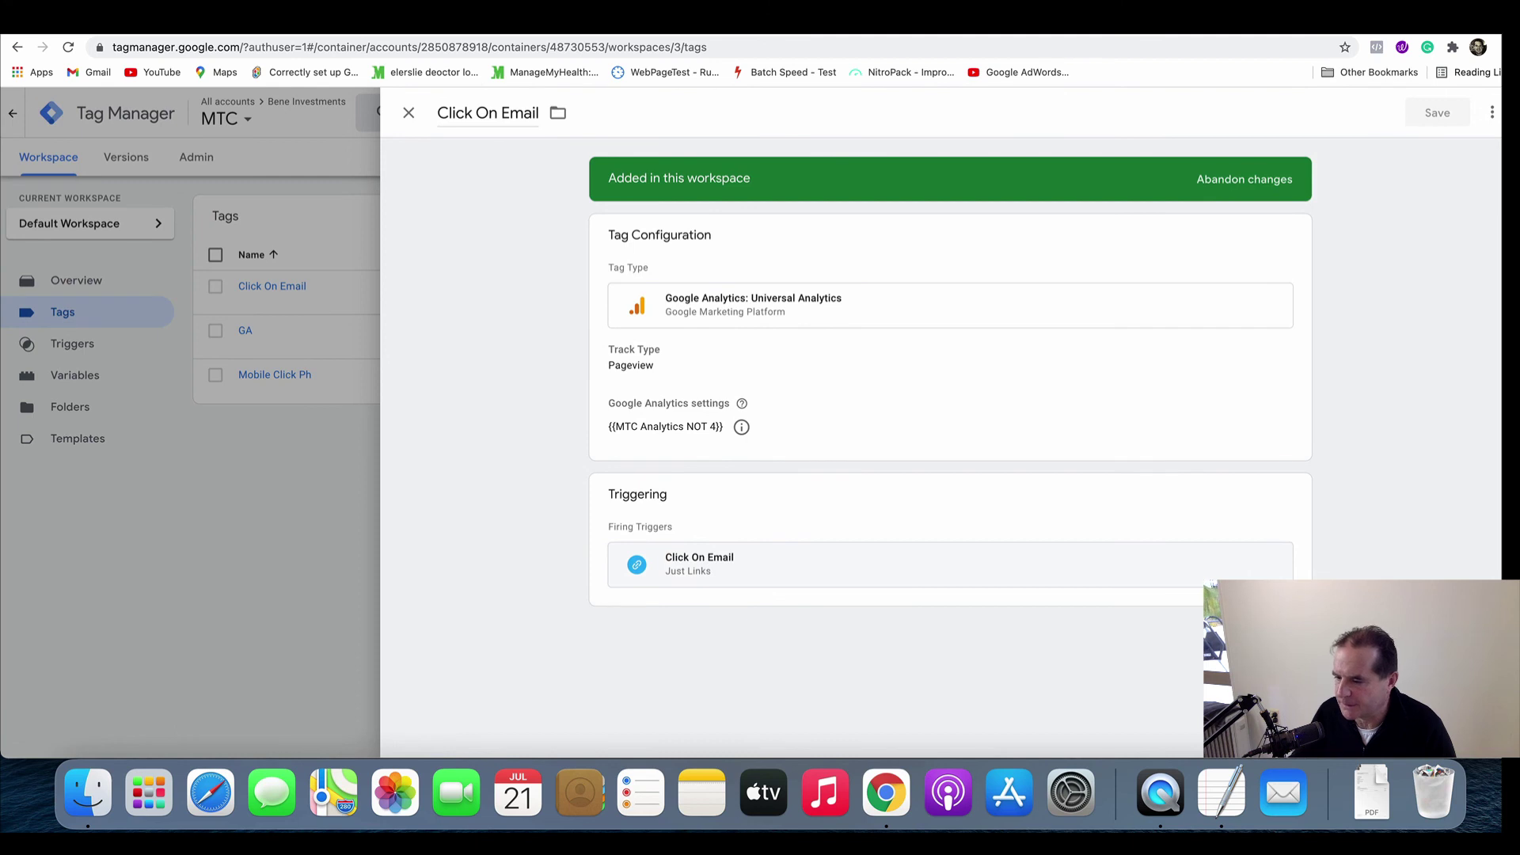
key(ctrl+Tab)
Step: Enter Email as the Click On Email goal's event Action and save the goal
click(476, 346)
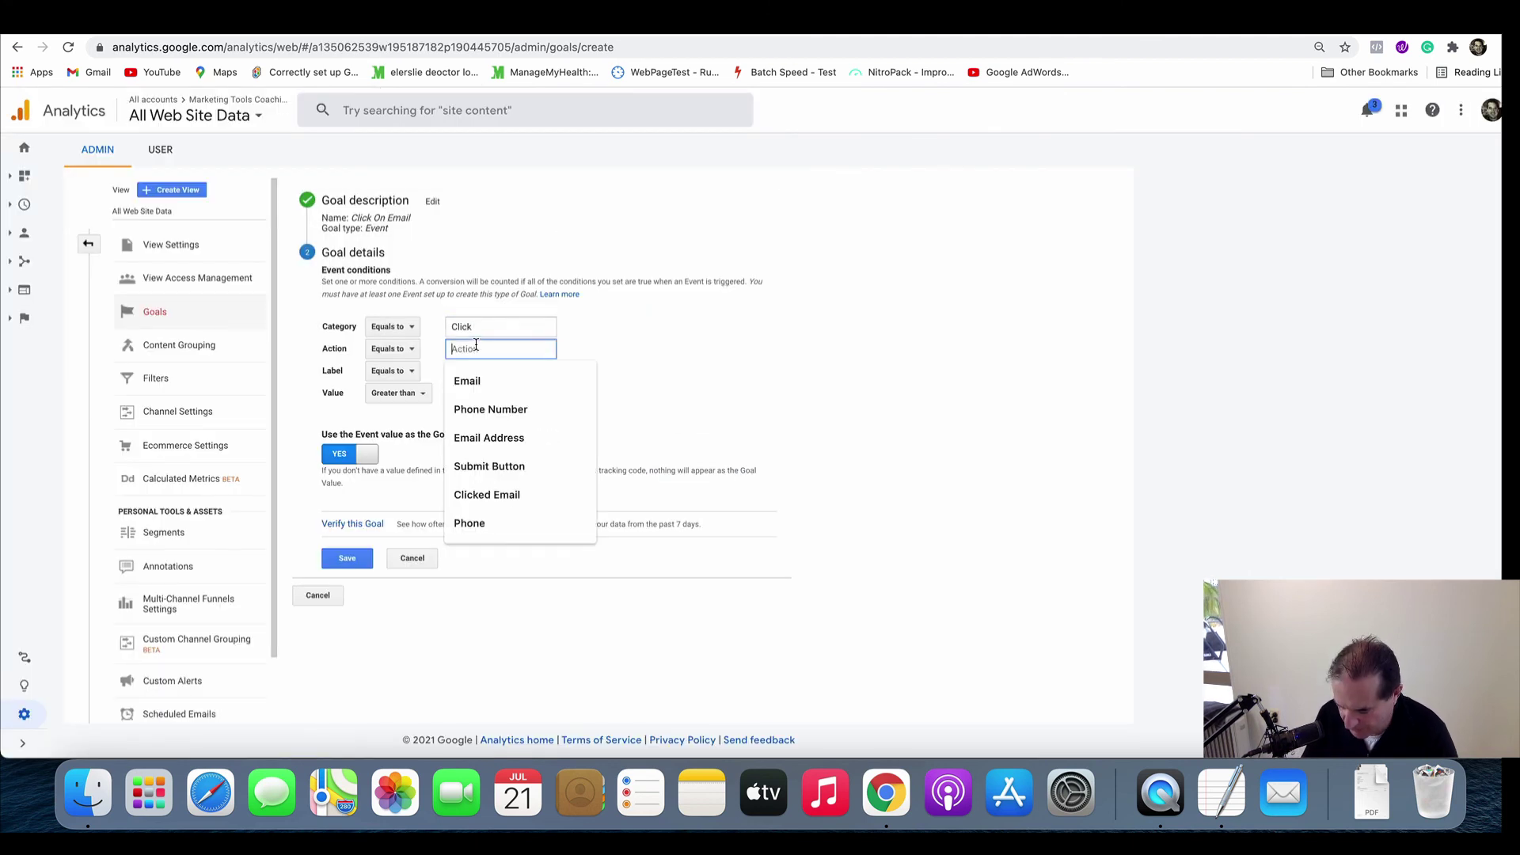
text(Email)
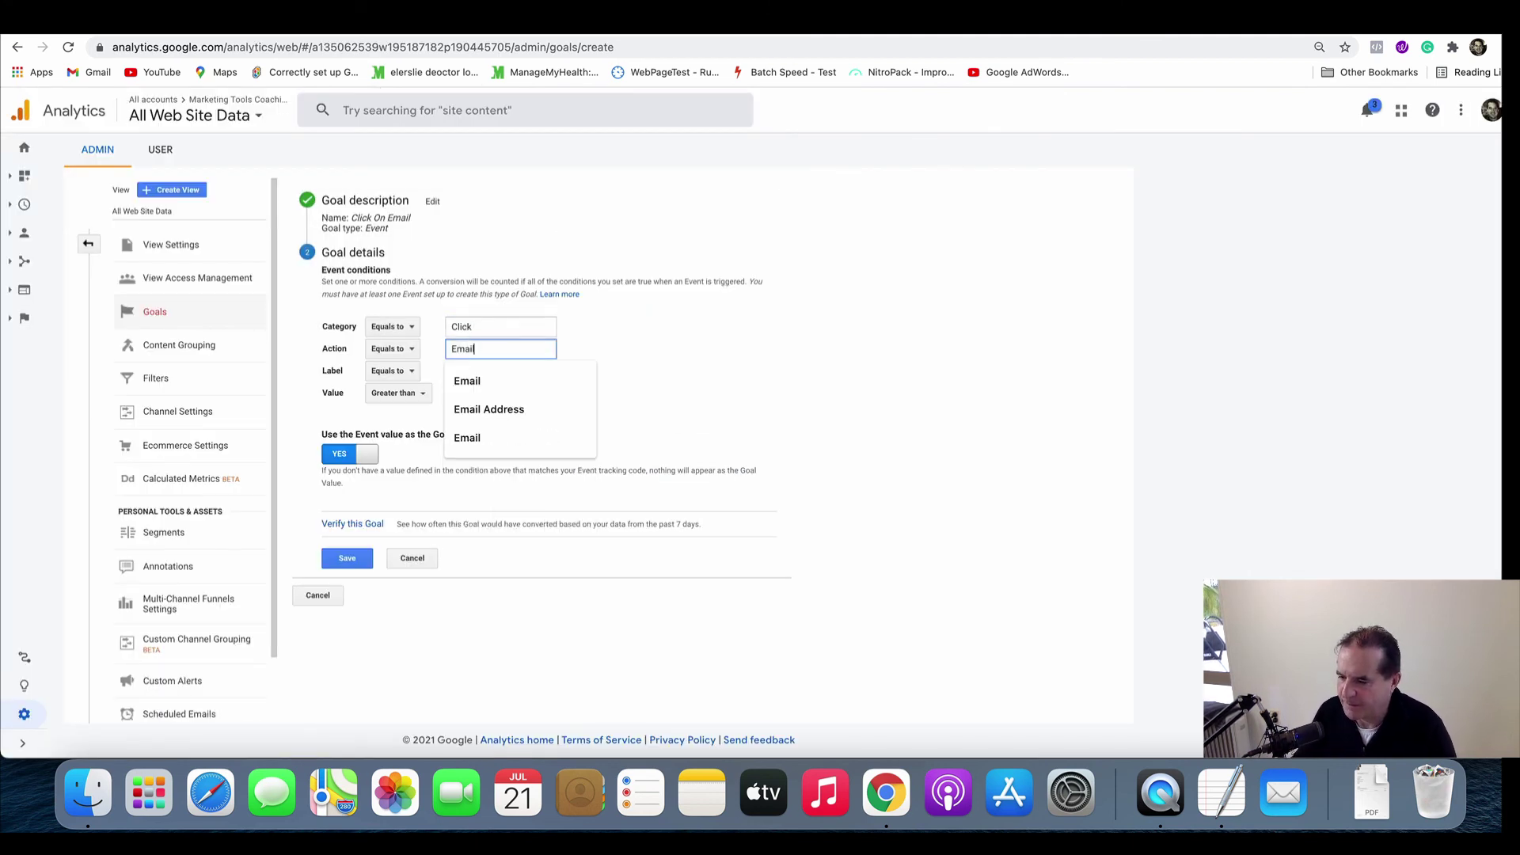
click(676, 358)
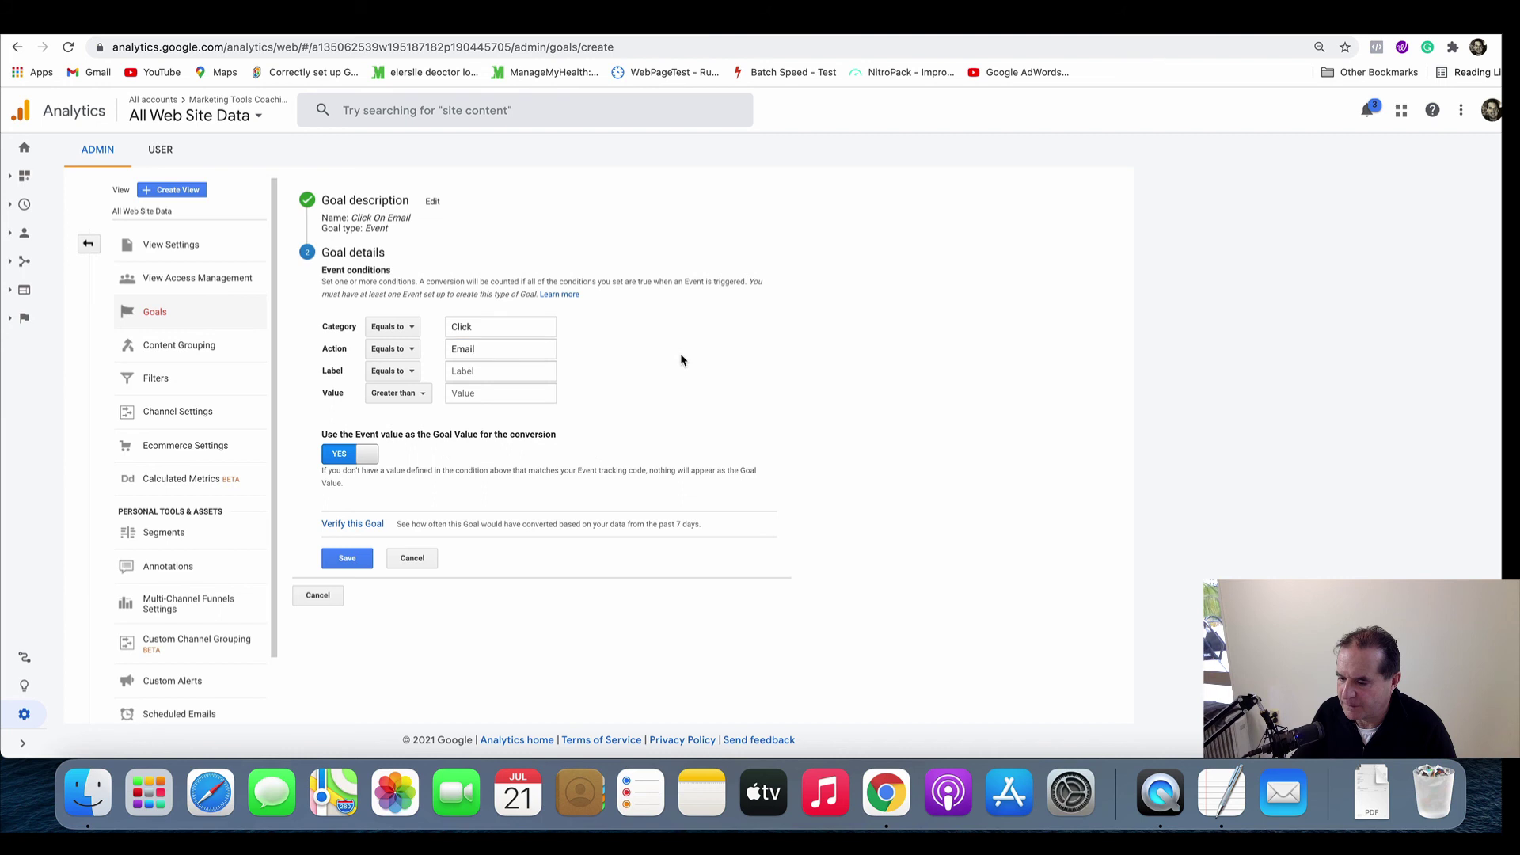
click(345, 562)
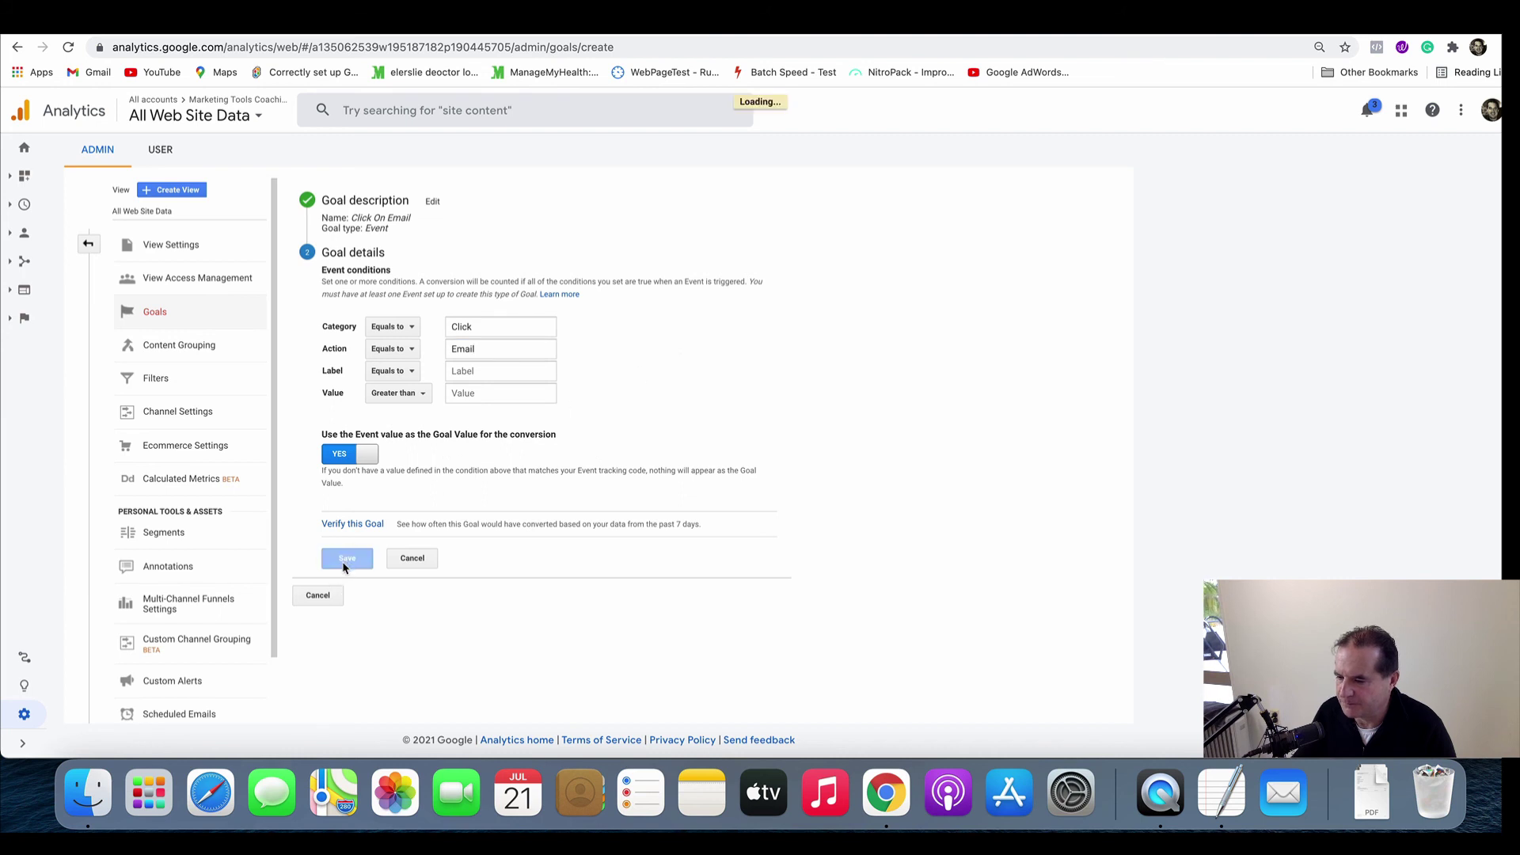